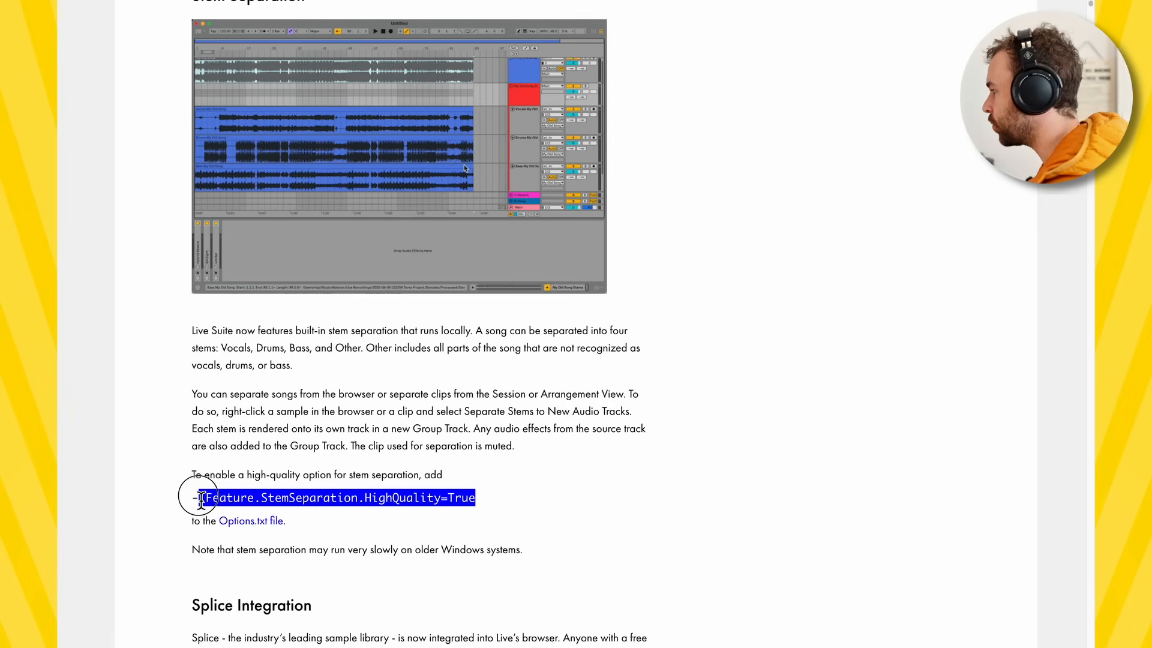
# Step: Highlight the Feature.StemSeparation.HighQuality=True option line in the stem separation release notes
pyautogui.click(197, 503)
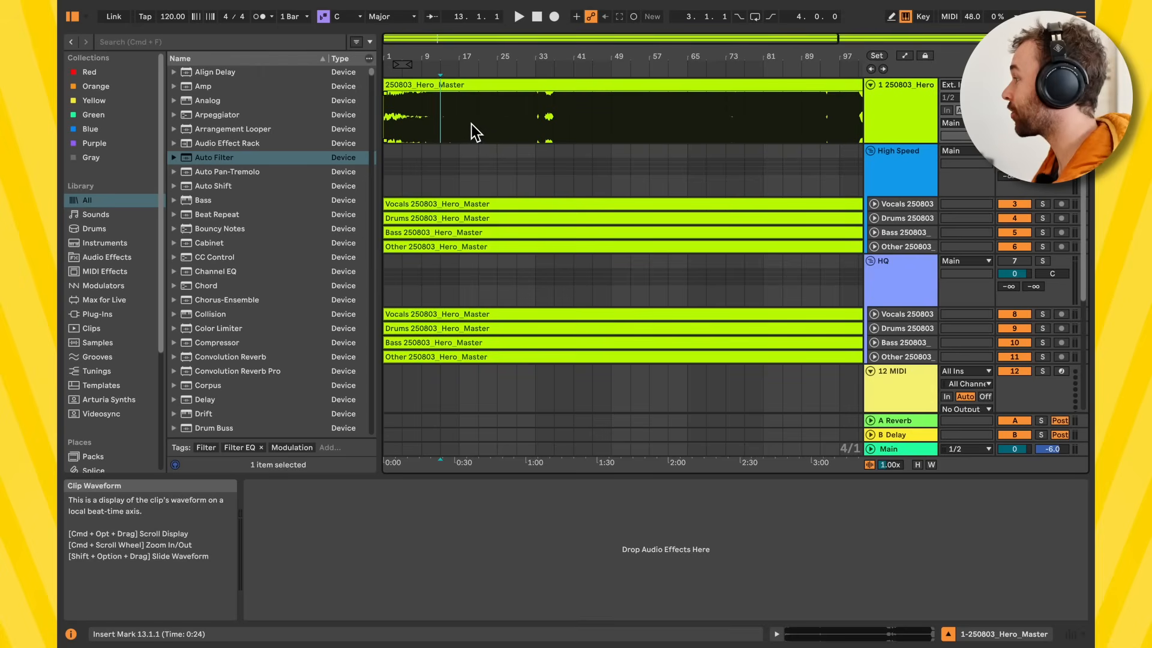
# Step: Play the original 250803_Hero_Master clip from bar 33
pyautogui.moveTo(462, 123); pyautogui.dragTo(537, 125)
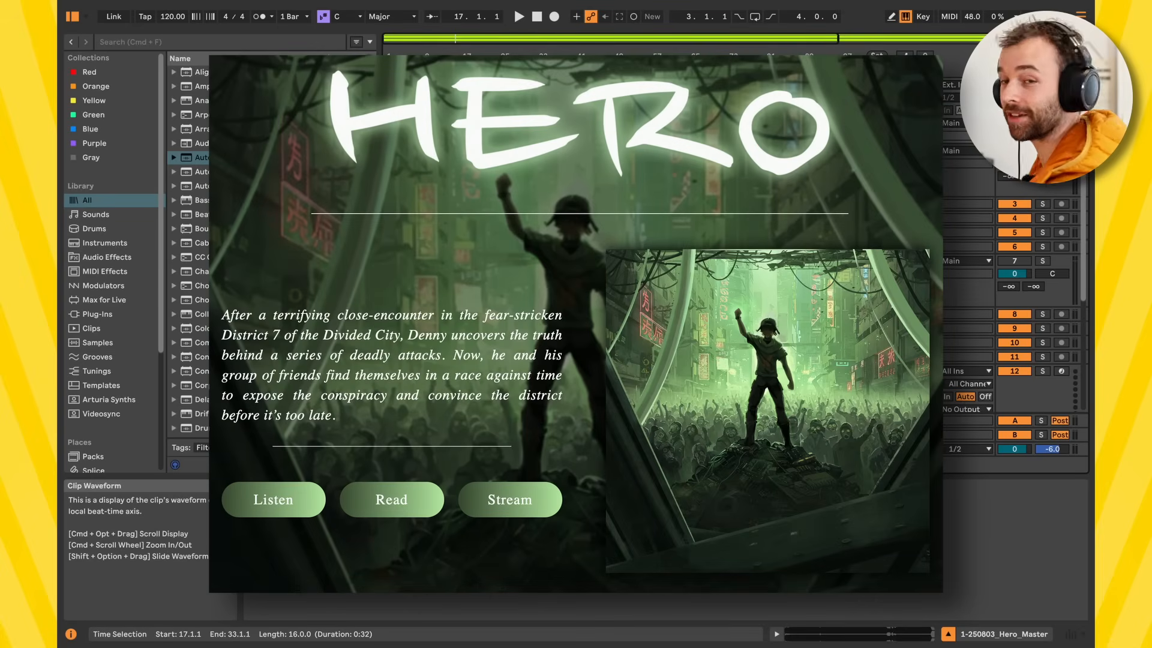
pyautogui.click(459, 129)
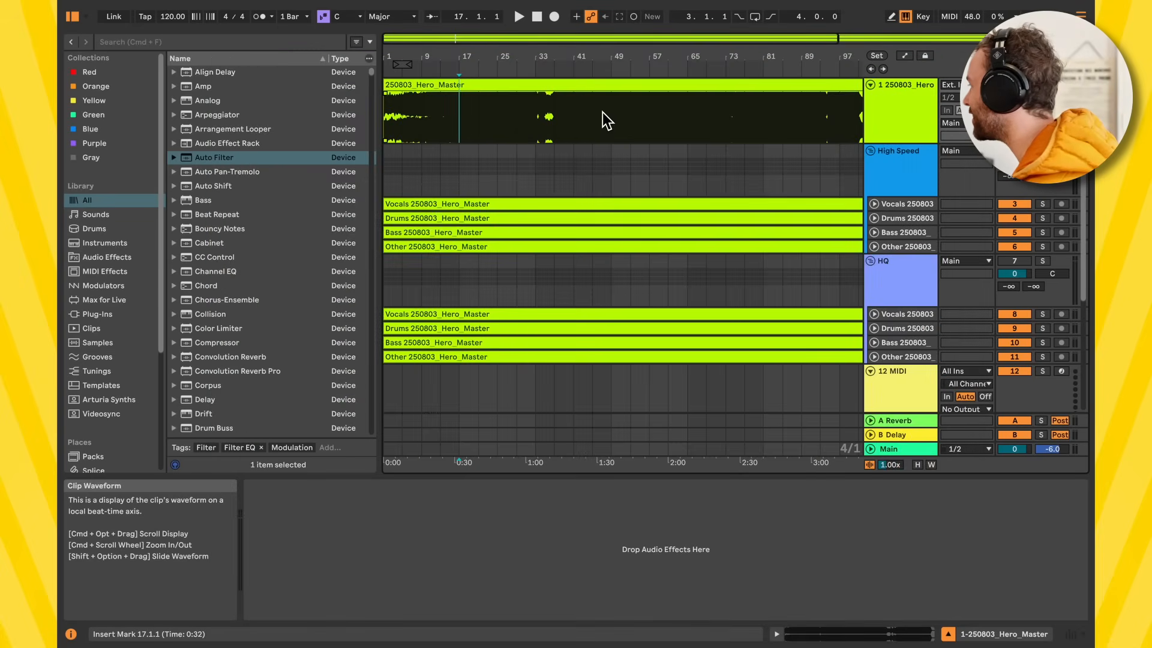
pyautogui.hscroll(2, 564, 117)
pyautogui.scroll(-1, 512, 121)
pyautogui.click(509, 123)
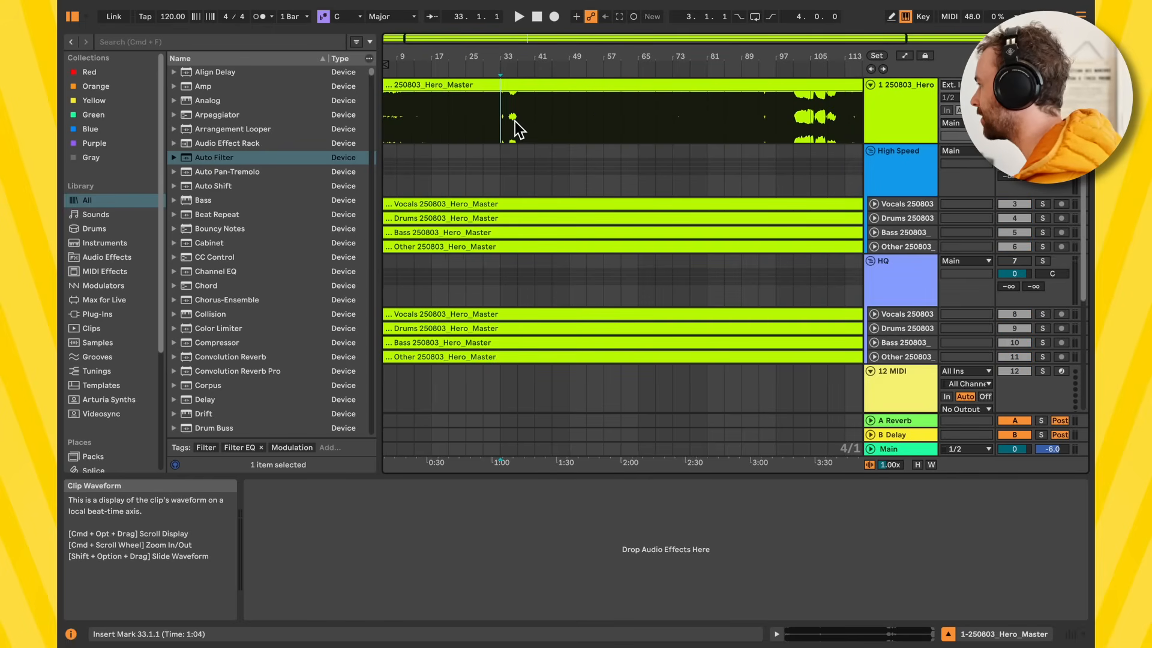
pyautogui.press('space')
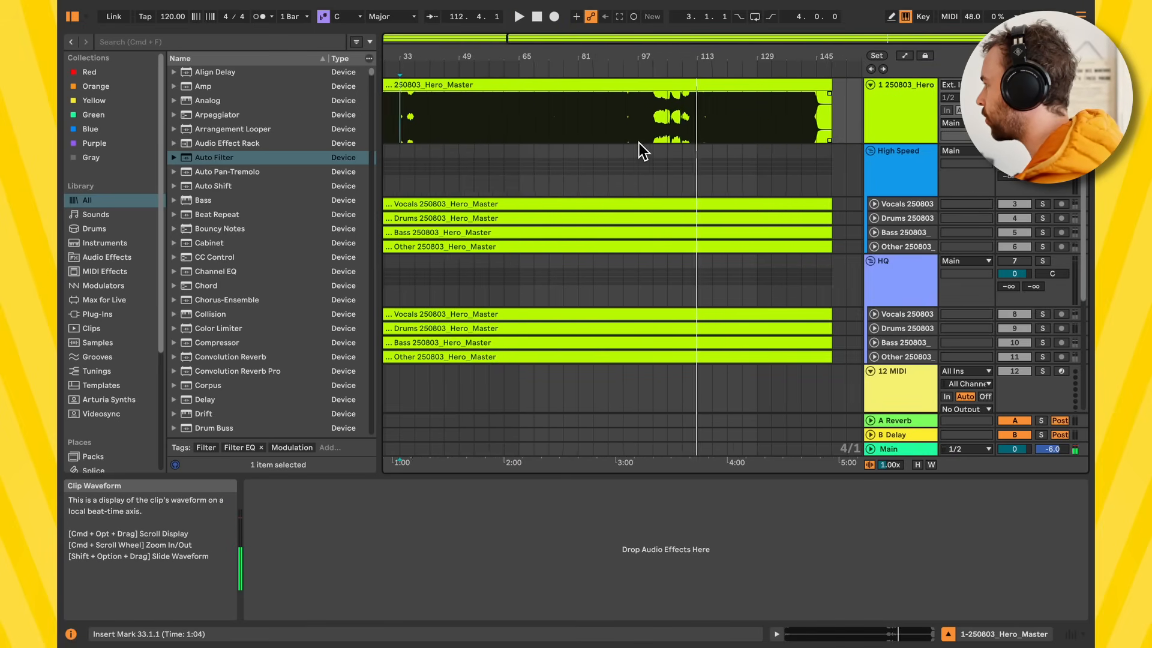
# Step: Open the stem separation options for the 250803_Hero_Master clip, switch them to High Quality, and cancel without separating
pyautogui.hscroll(-5, 640, 143)
pyautogui.scroll(-3, 639, 141)
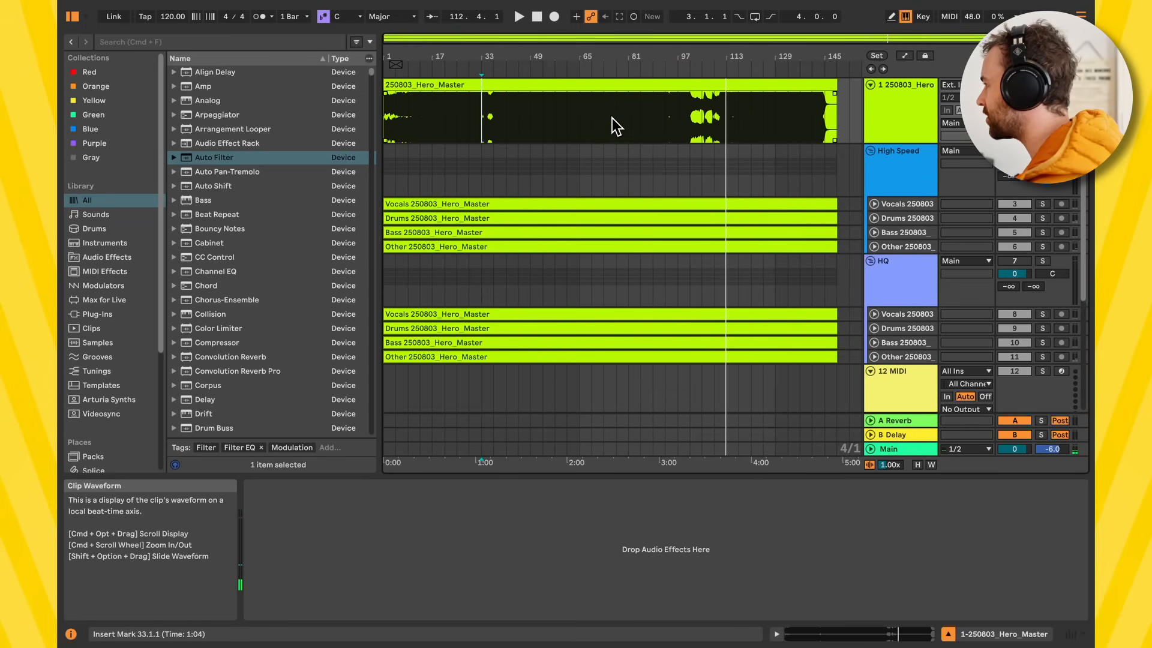
pyautogui.click(598, 96)
pyautogui.rightClick(602, 93)
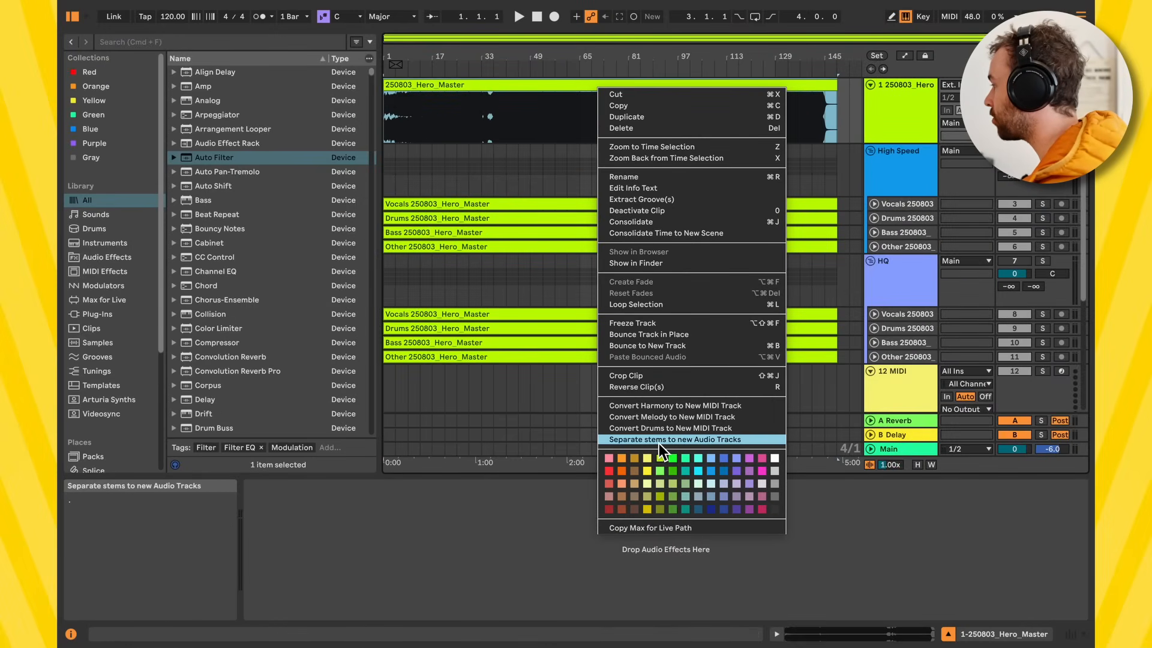
pyautogui.click(659, 440)
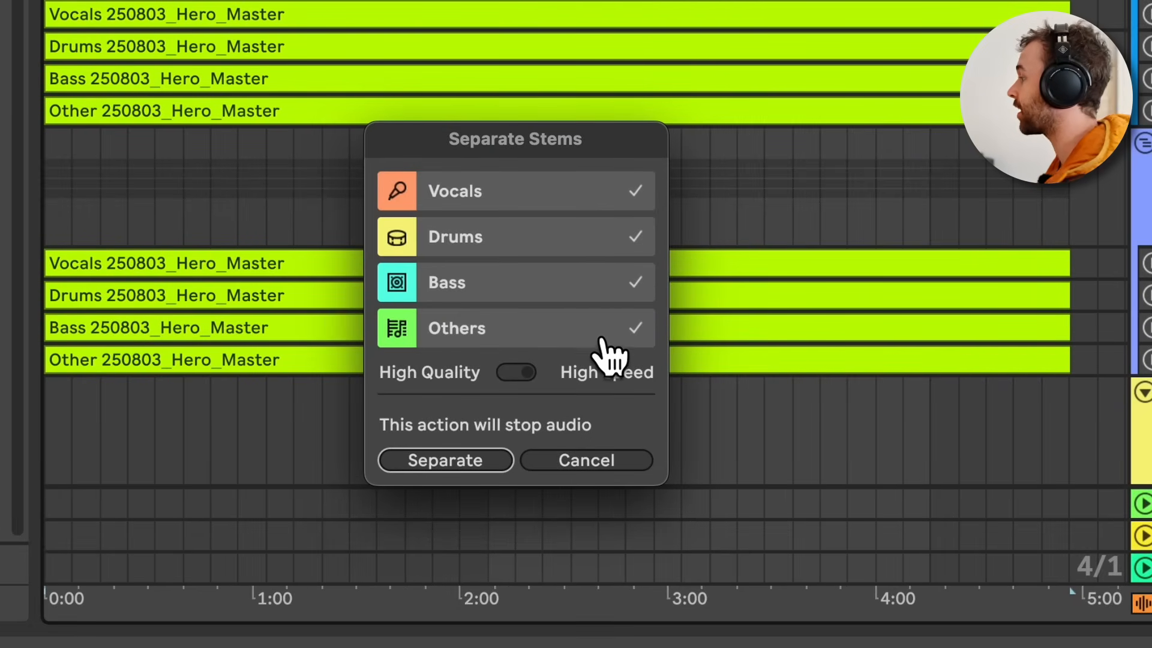
pyautogui.click(531, 373)
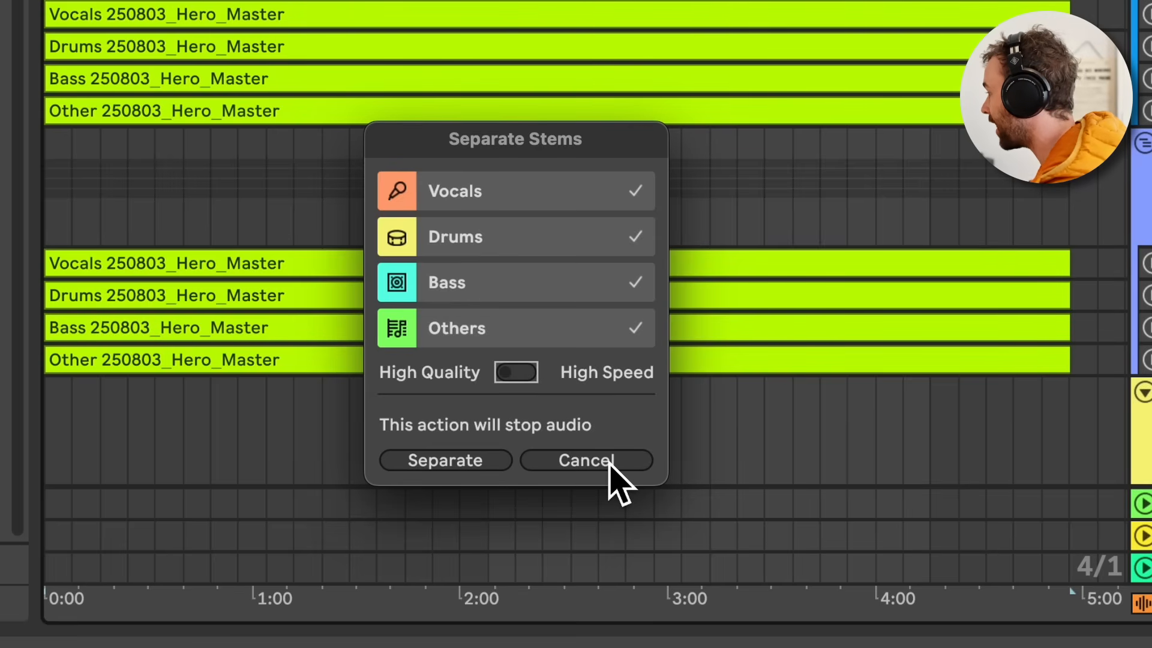
pyautogui.click(609, 463)
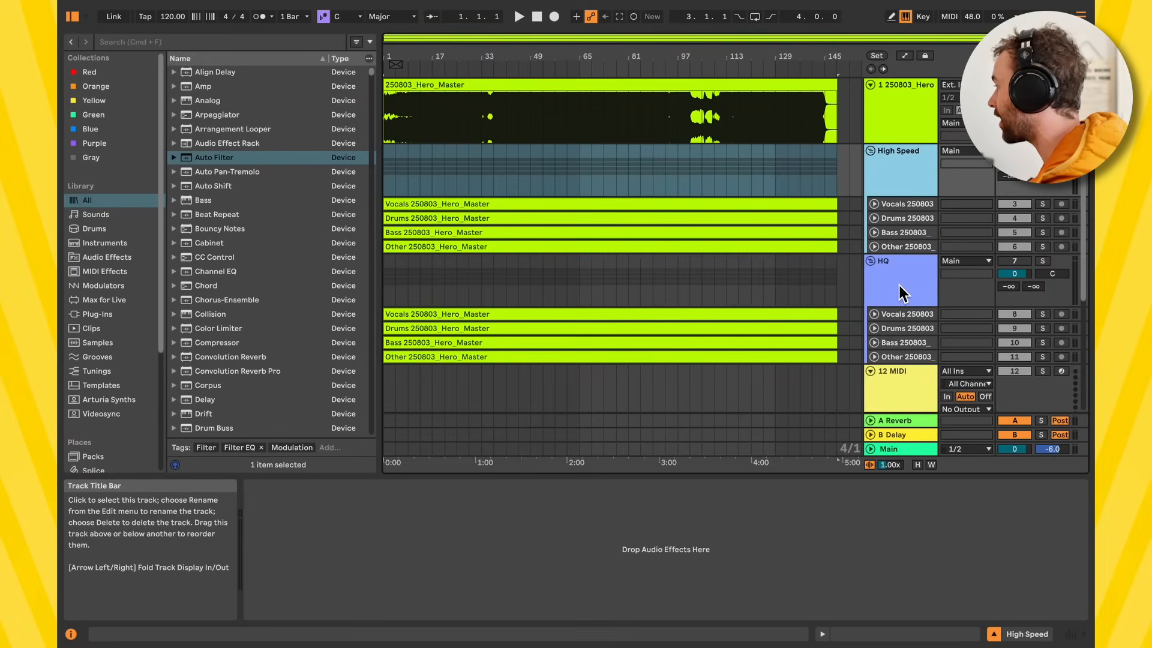
# Step: Unfold the Vocals, Drums, Bass and Other stem tracks in the High Speed group
pyautogui.click(898, 286)
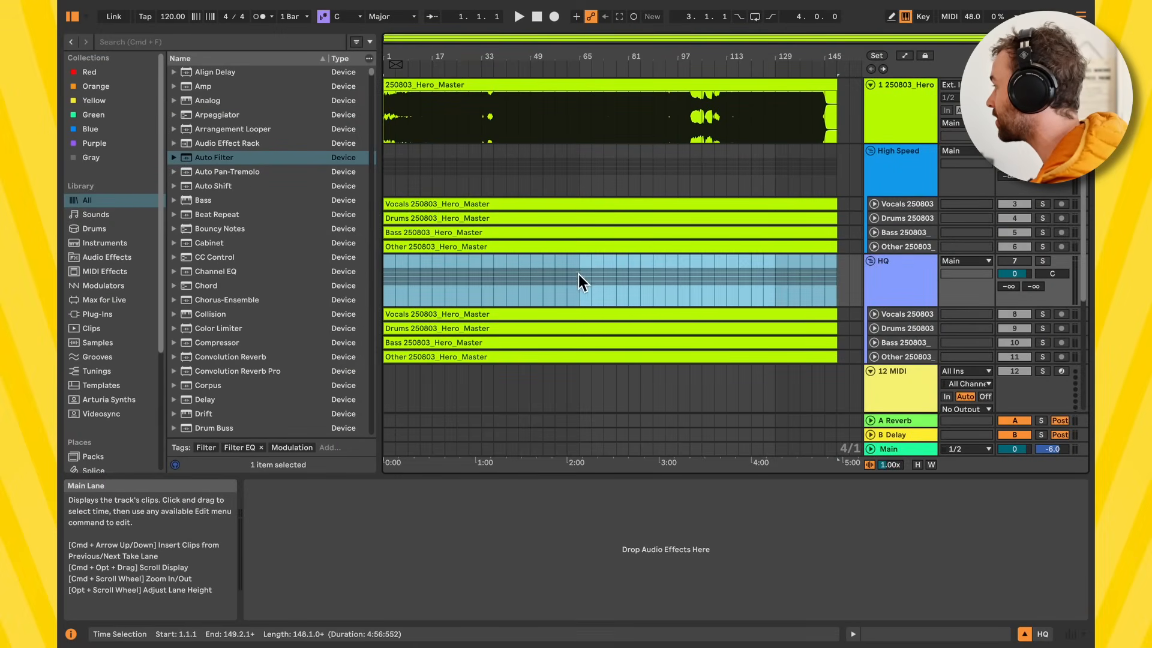
pyautogui.click(908, 248)
pyautogui.keyDown('shift'); pyautogui.click(913, 207); pyautogui.keyUp('shift')
pyautogui.click(876, 205)
pyautogui.scroll(-3, 879, 206)
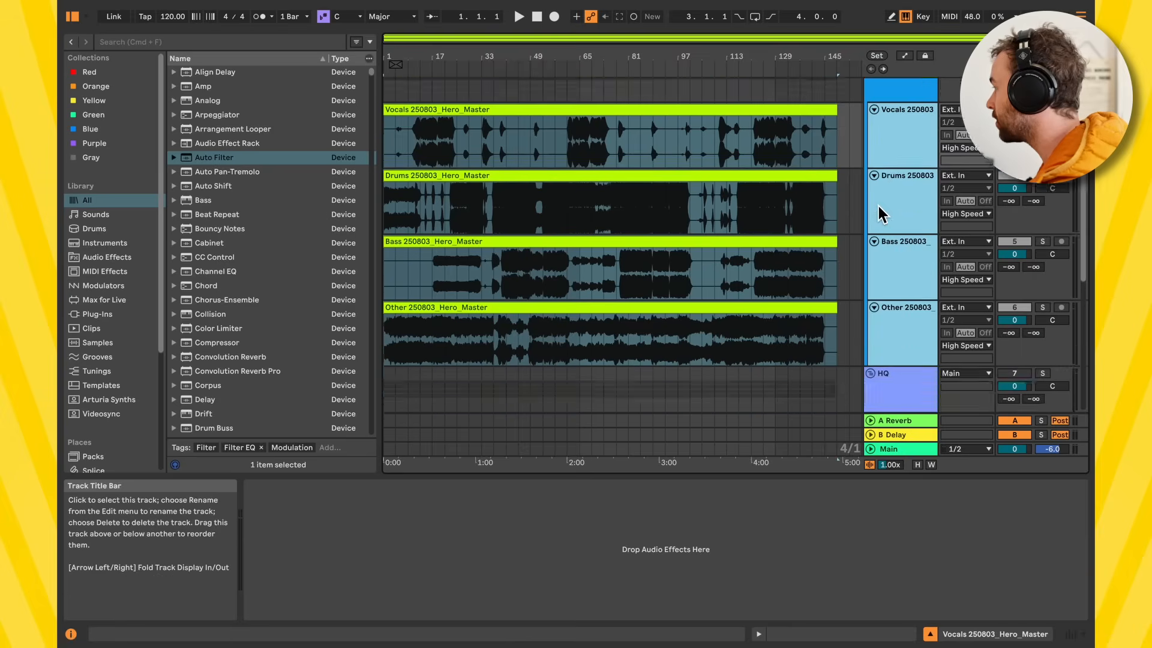
# Step: Unfold the Vocals, Drums, Bass and Other stem tracks in the HQ group
pyautogui.scroll(-5, 878, 206)
pyautogui.click(901, 289)
pyautogui.keyDown('shift'); pyautogui.click(889, 250); pyautogui.keyUp('shift')
pyautogui.click(874, 249)
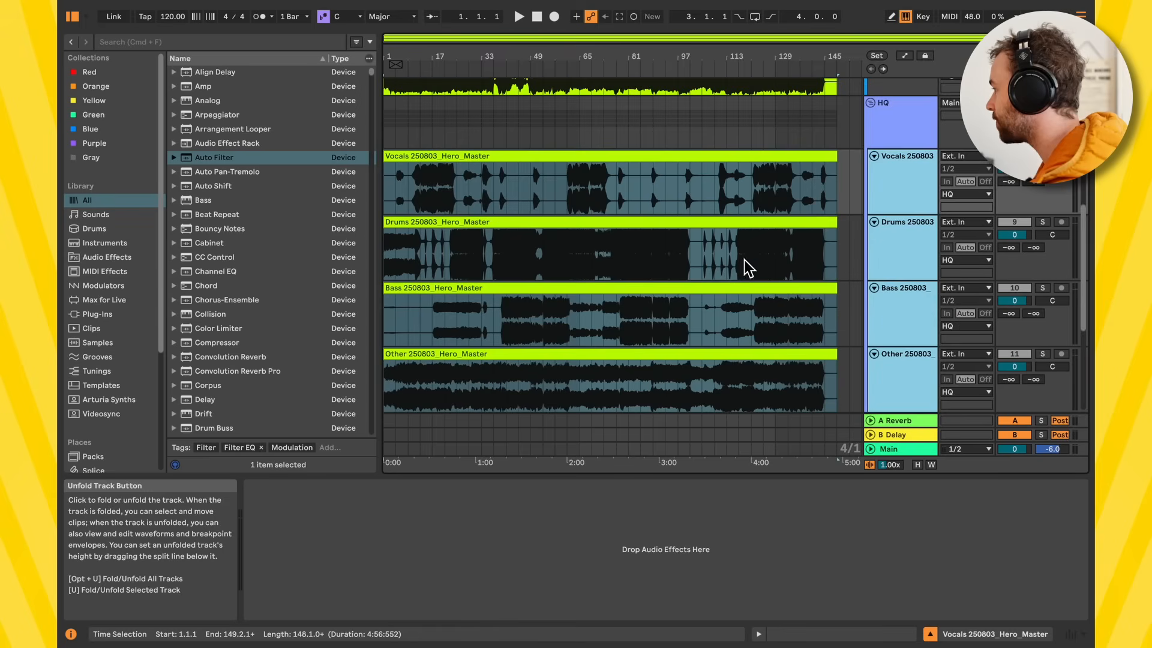
# Step: Compare the stem waveforms of the High Speed and HQ groups, focusing on the Other stems around bars 37 to 49
pyautogui.scroll(-3, 744, 261)
pyautogui.scroll(10, 550, 250)
pyautogui.click(549, 250)
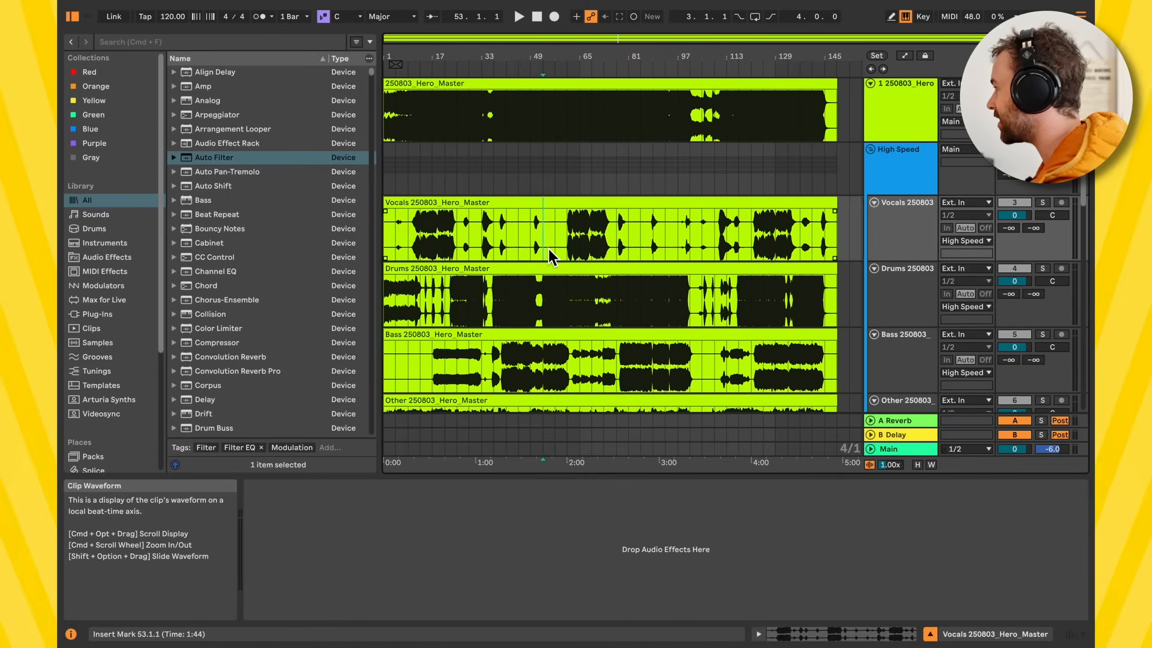
pyautogui.scroll(-5, 531, 245)
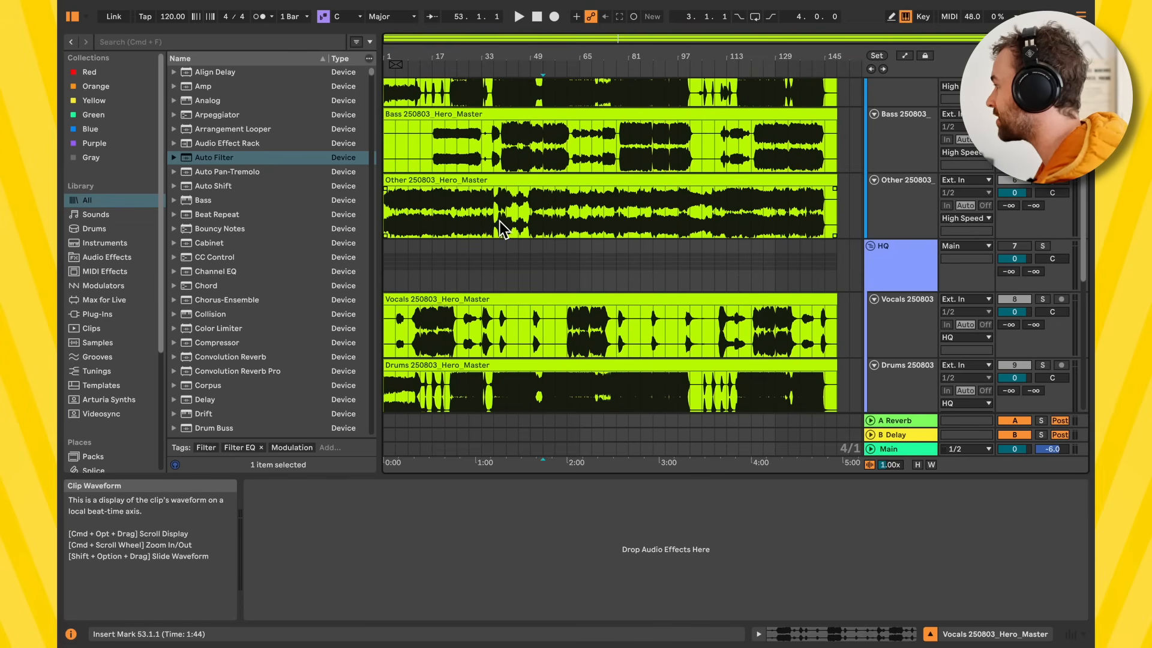
pyautogui.moveTo(500, 222)
pyautogui.mouseDown()
pyautogui.moveTo(536, 218)
pyautogui.moveTo(505, 227)
pyautogui.mouseUp()
pyautogui.scroll(1, 534, 221)
pyautogui.scroll(-8, 502, 226)
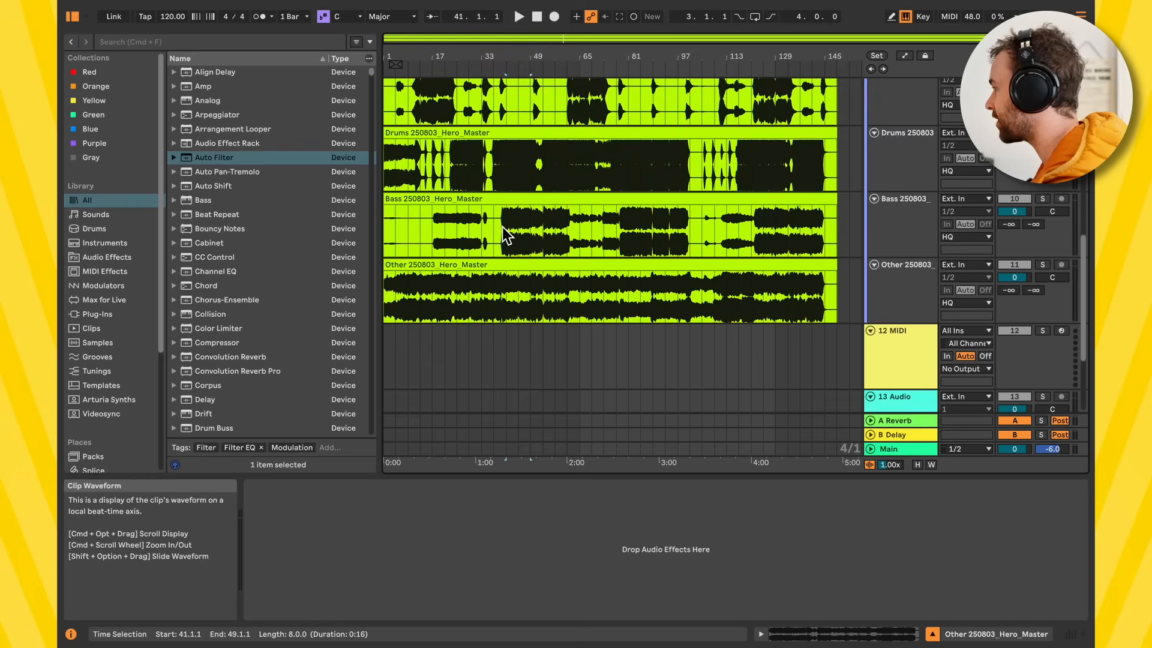
pyautogui.scroll(-3, 502, 227)
pyautogui.moveTo(502, 222); pyautogui.dragTo(533, 218)
pyautogui.scroll(10, 510, 225)
pyautogui.scroll(8, 450, 243)
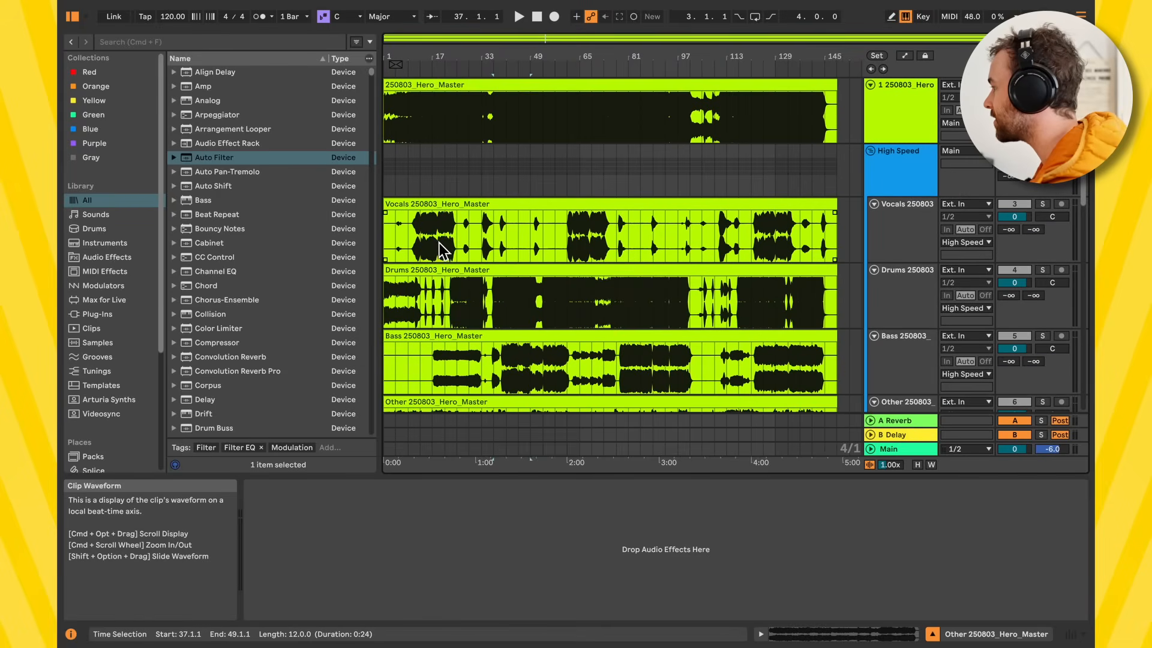
# Step: Solo the High Speed Vocals stem and play it from bar 13
pyautogui.click(426, 241)
pyautogui.scroll(5, 424, 240)
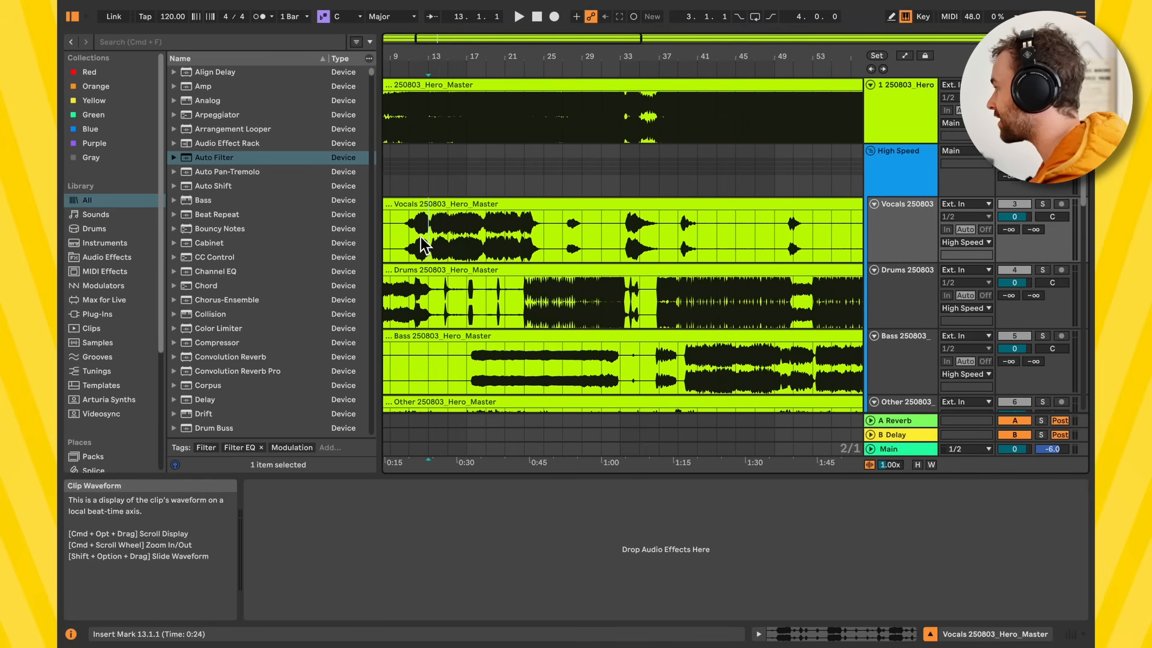
pyautogui.click(1042, 205)
pyautogui.press('space')
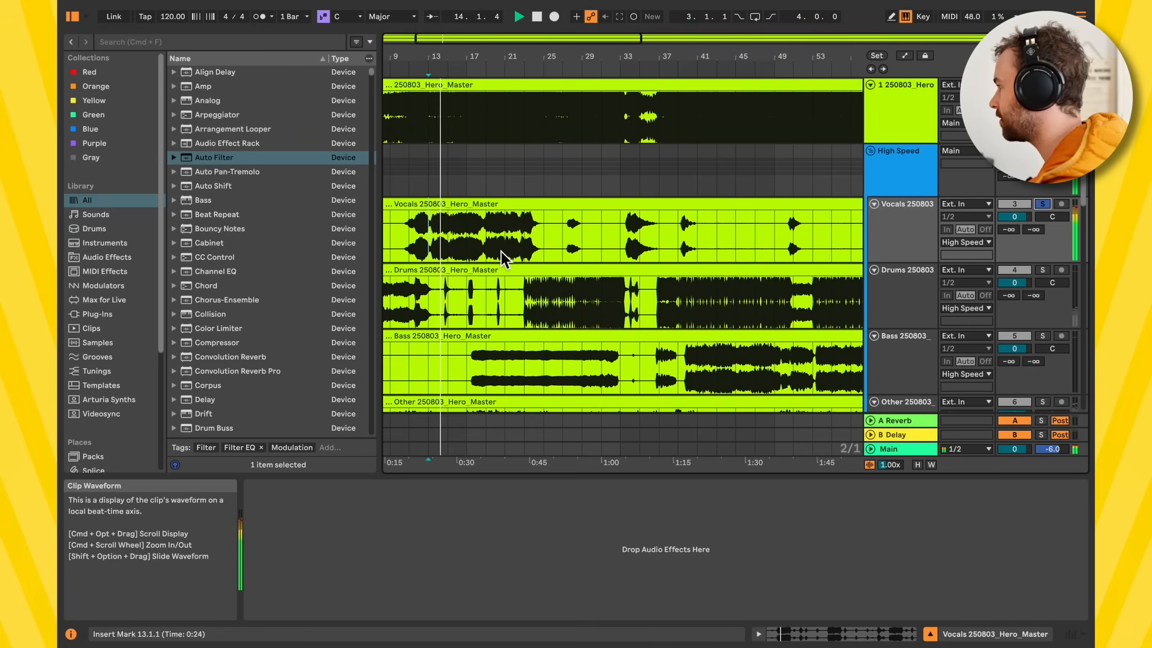
pyautogui.scroll(-3, 500, 261)
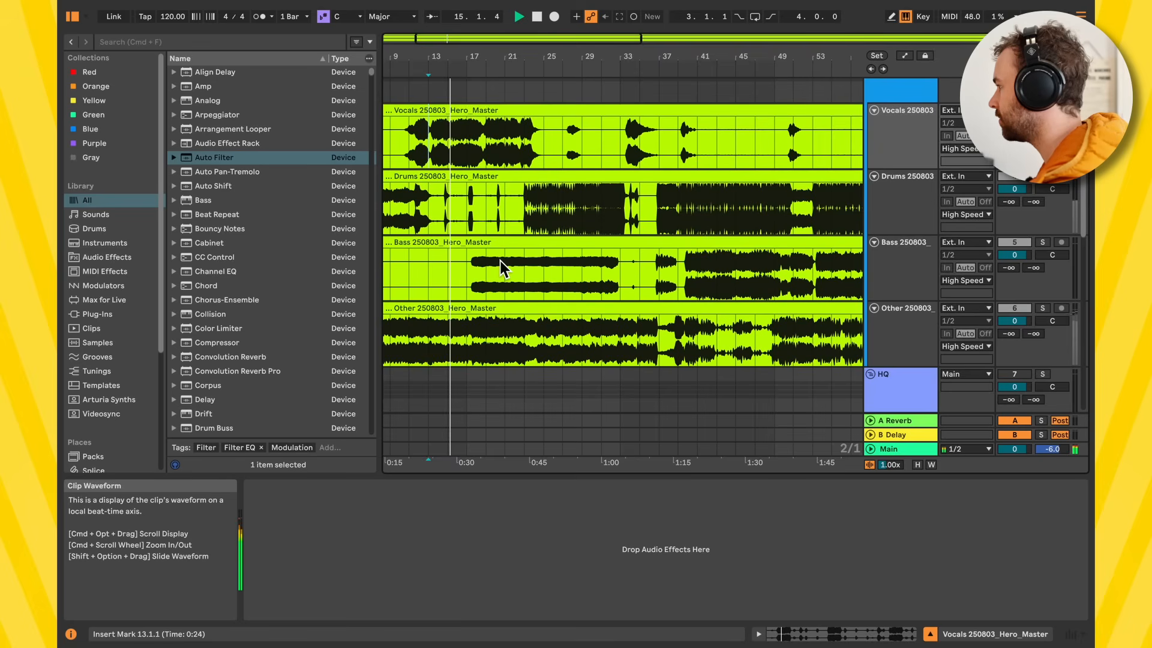
# Step: Audition the High Speed Other stem and the Bass stem in solo, and stop playback
pyautogui.click(1043, 308)
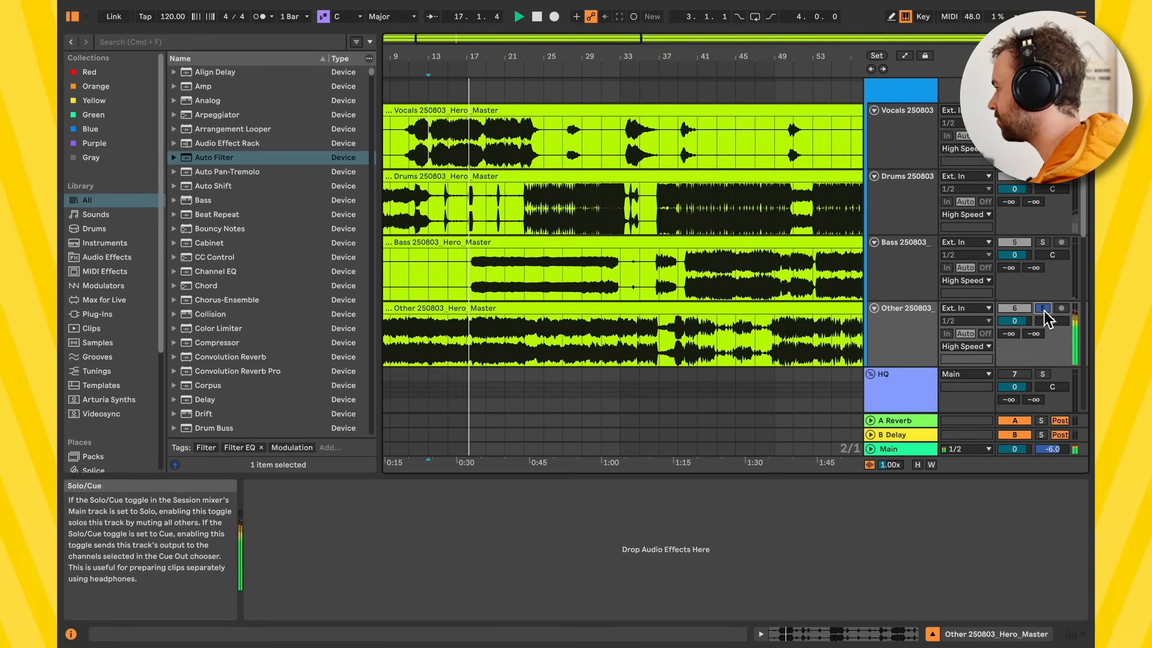
pyautogui.click(1042, 243)
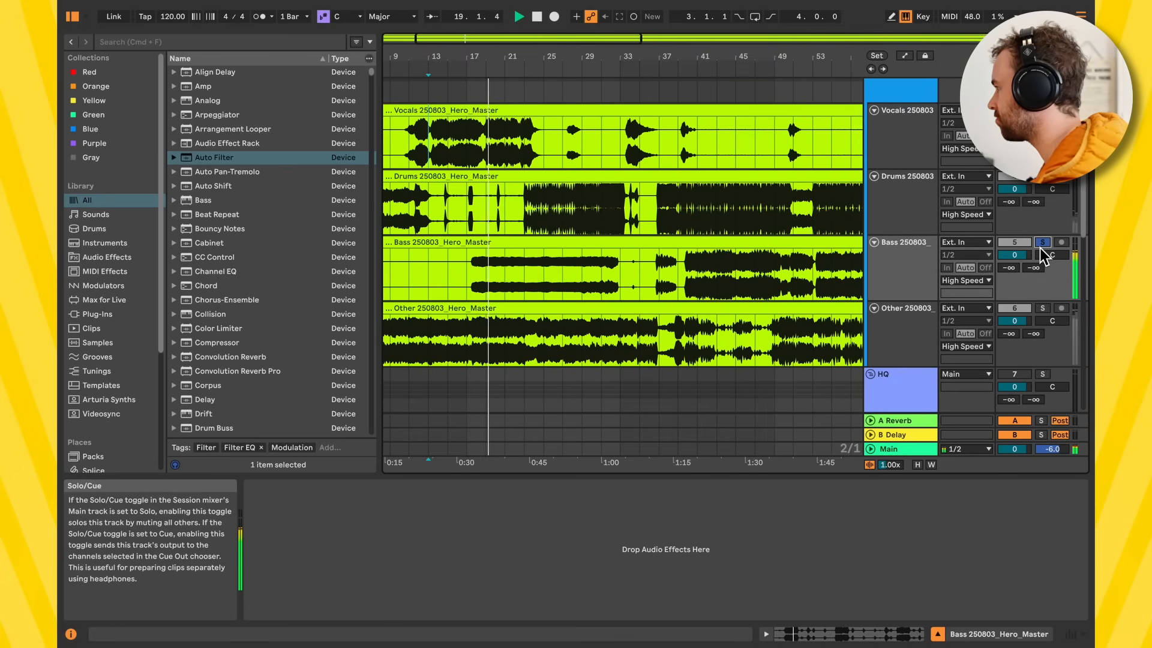
pyautogui.press('space')
# Step: Play the High Speed Drums stem in solo from bar 39, switch the solo to the Other stem, and stop playback
pyautogui.click(679, 225)
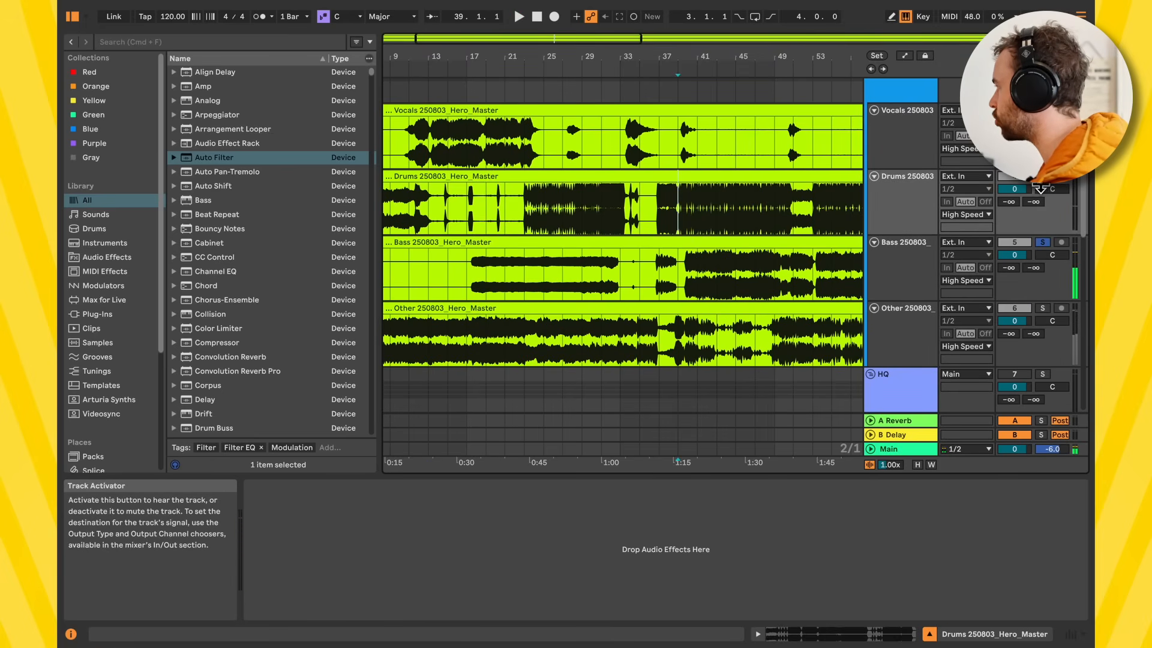
pyautogui.click(1042, 177)
pyautogui.press('space')
pyautogui.hscroll(2, 758, 243)
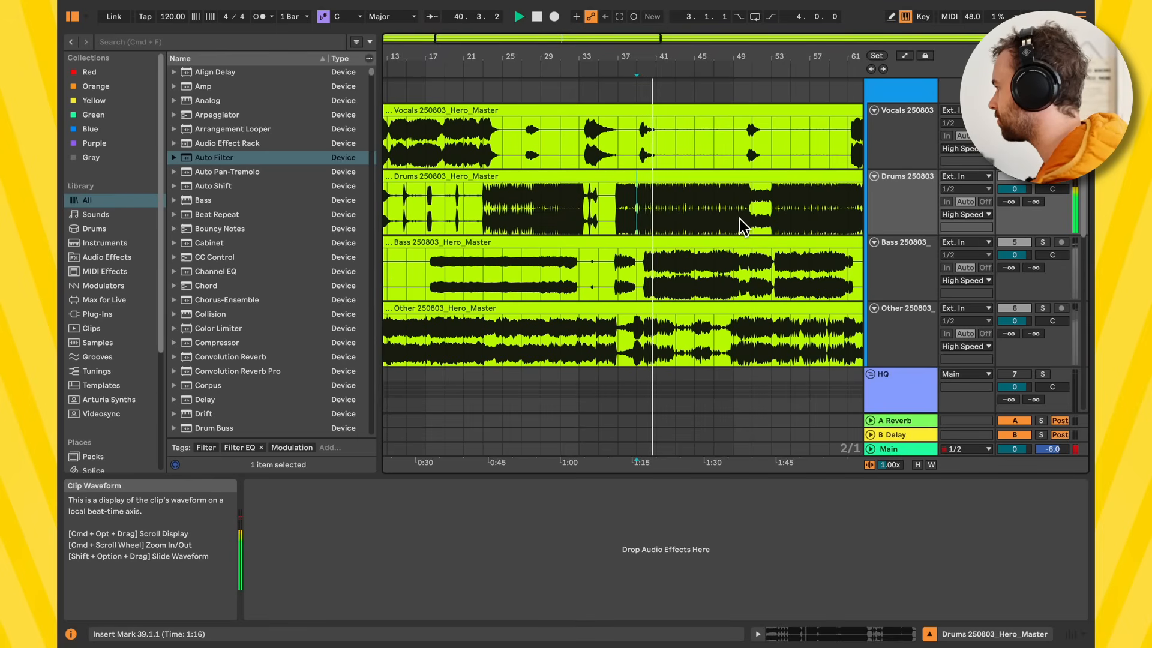
pyautogui.click(1054, 258)
pyautogui.click(1044, 308)
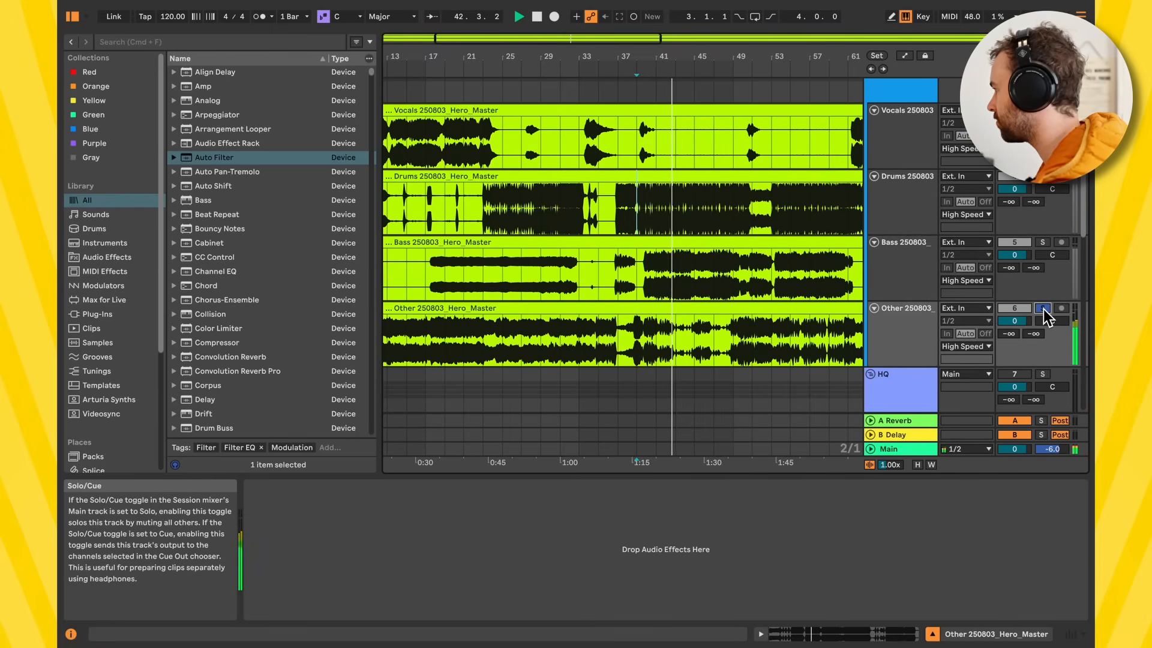
pyautogui.press('space')
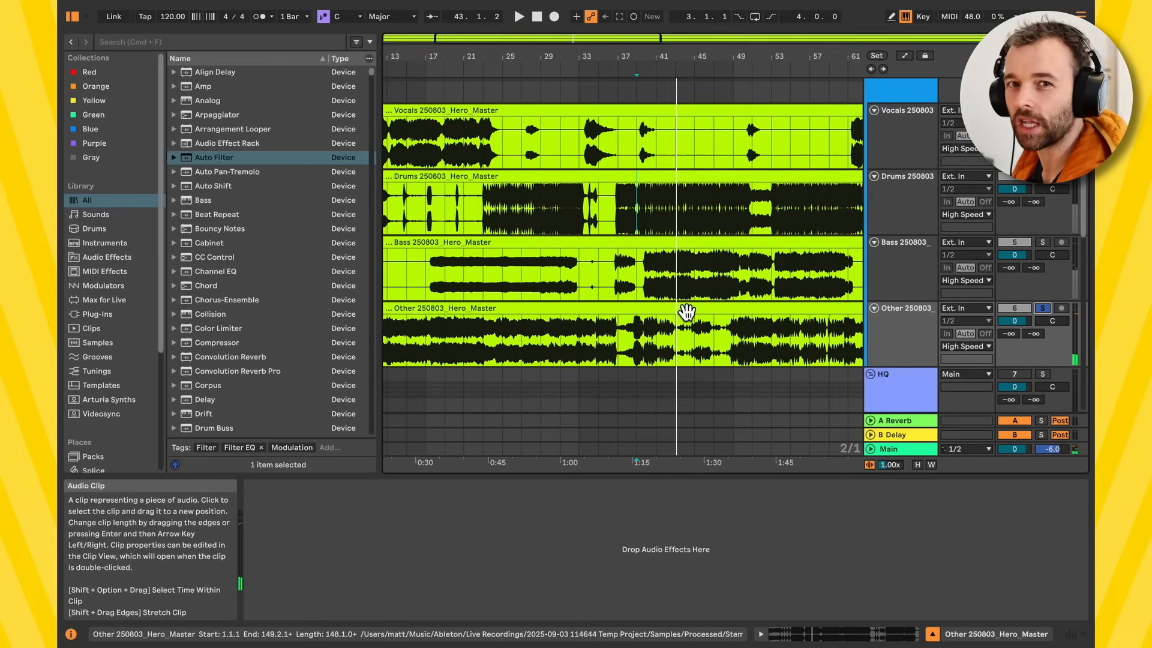
# Step: Solo the HQ Vocals stem and play it from bar 19
pyautogui.moveTo(655, 280); pyautogui.dragTo(697, 265)
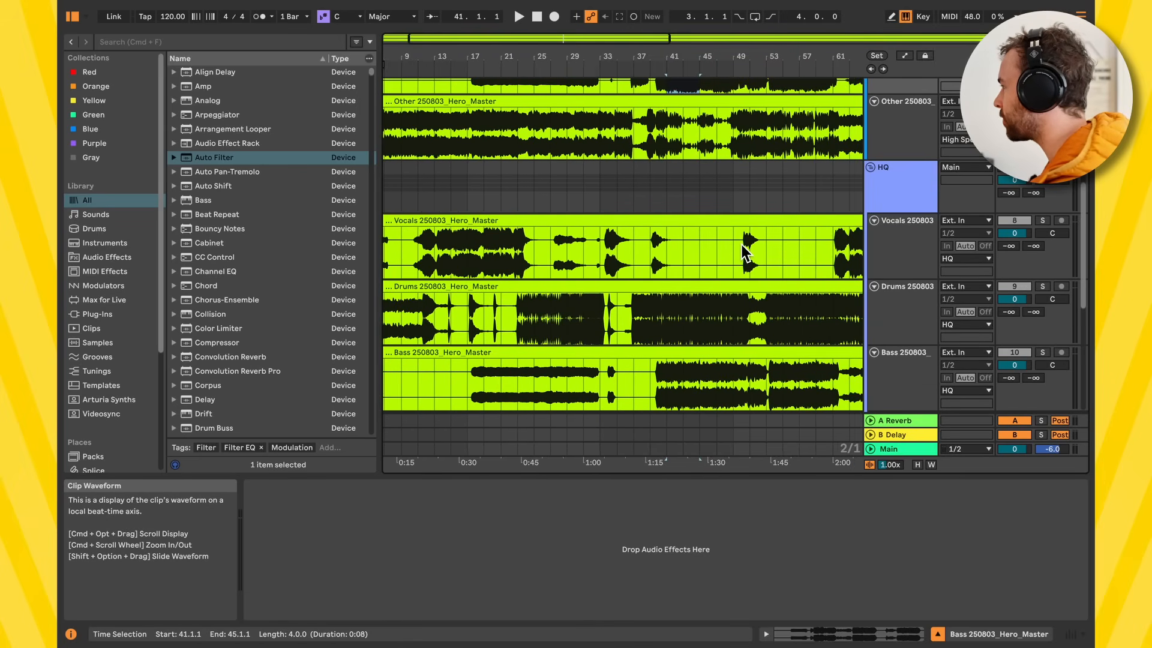
pyautogui.click(881, 255)
pyautogui.click(1042, 220)
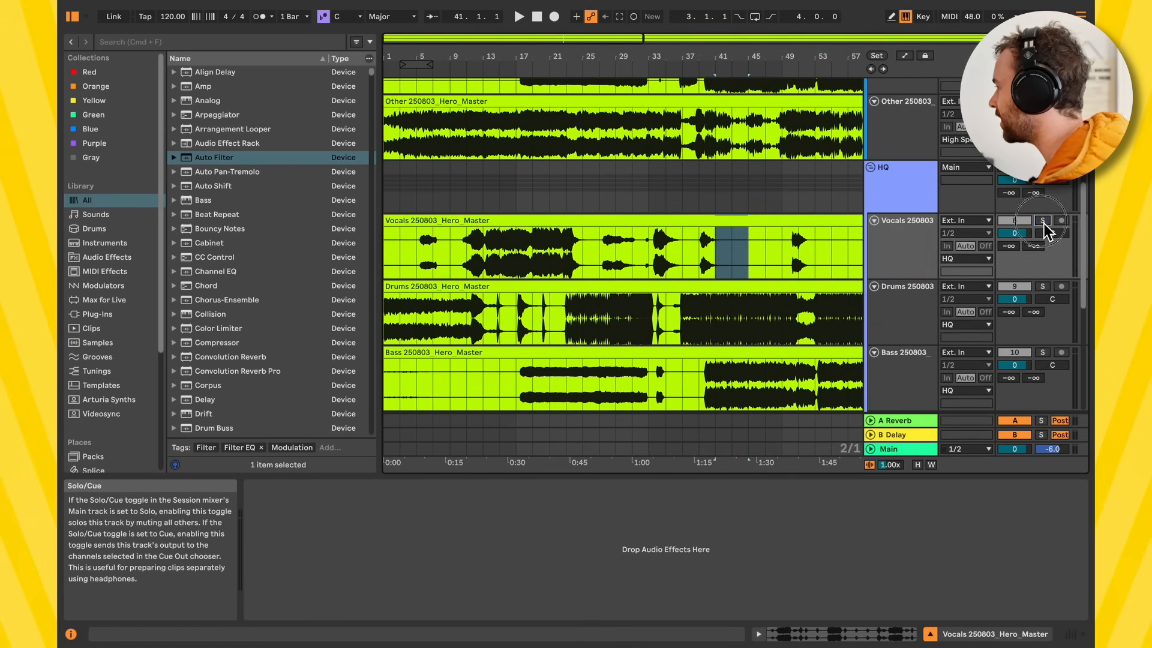
pyautogui.moveTo(521, 265); pyautogui.dragTo(583, 265)
pyautogui.scroll(4, 565, 267)
pyautogui.click(502, 265)
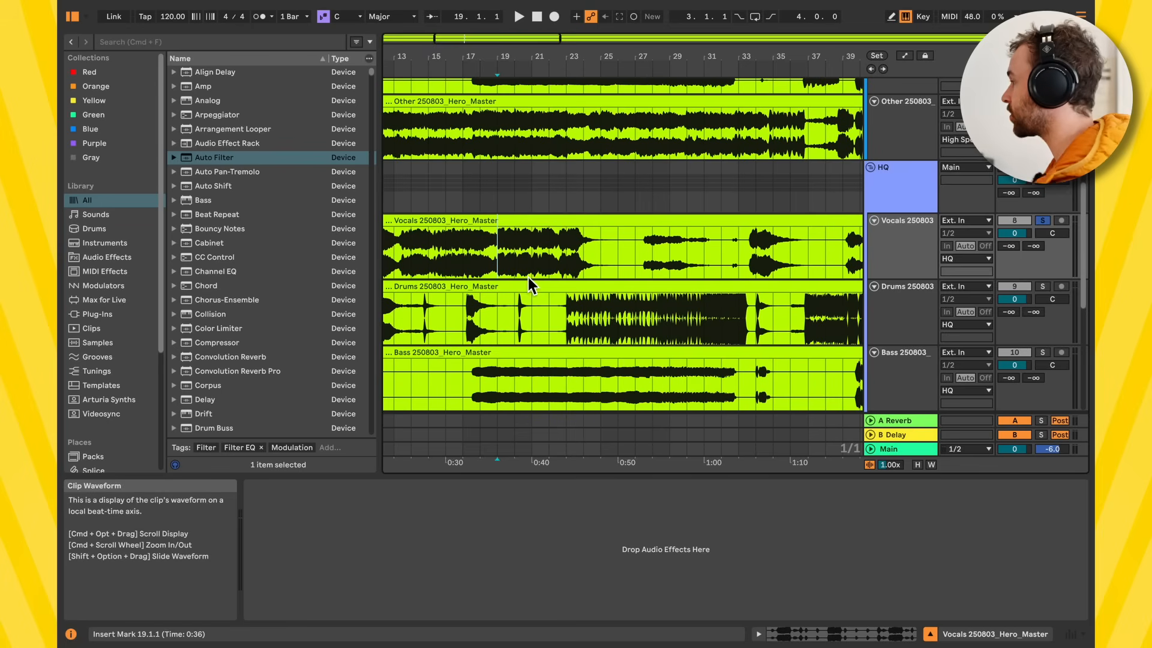
pyautogui.press('space')
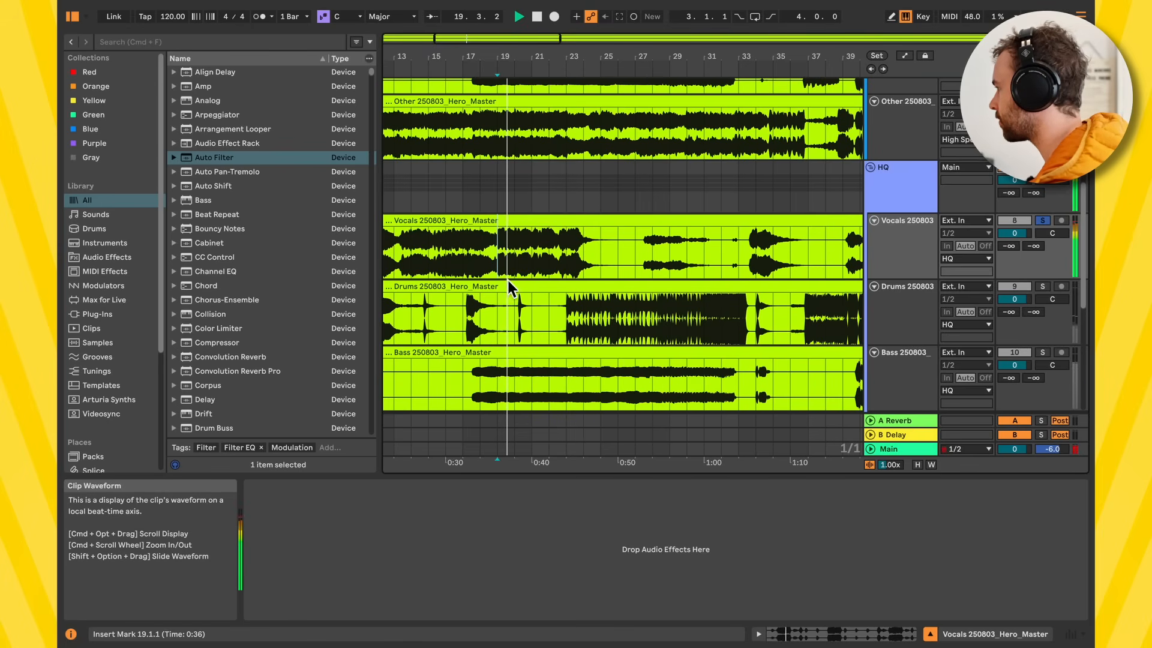
# Step: Play the High Speed Vocals stem in solo from bar 19, and switch the solo back to the HQ Vocals stem
pyautogui.scroll(2, 687, 257)
pyautogui.scroll(4, 687, 257)
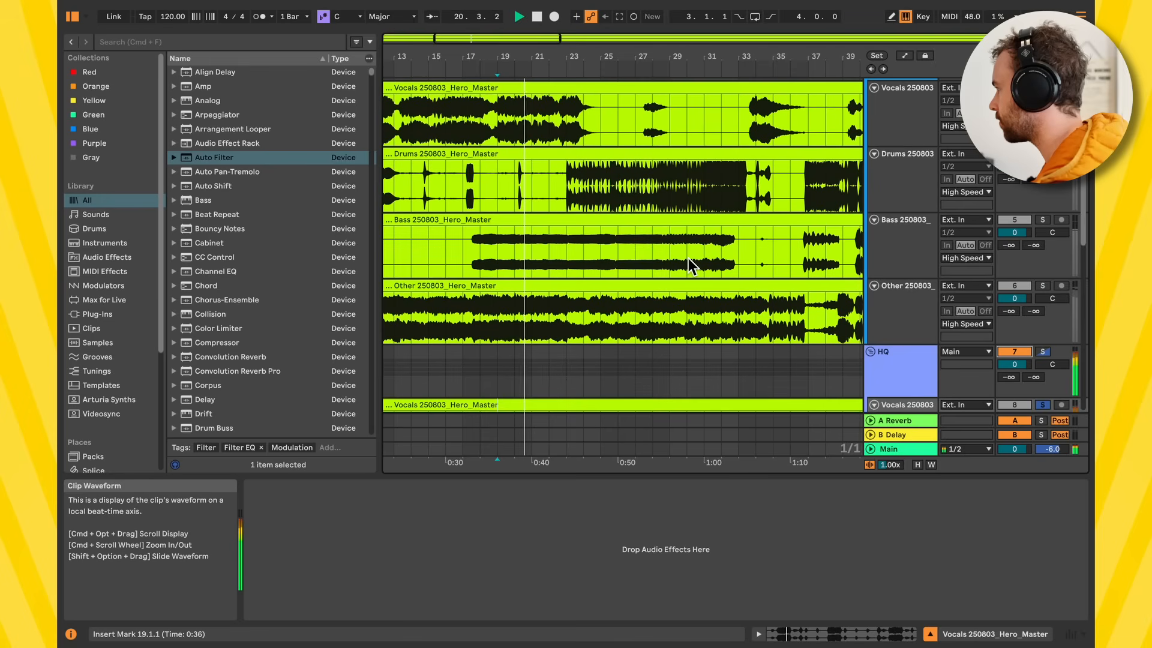
pyautogui.scroll(3, 689, 258)
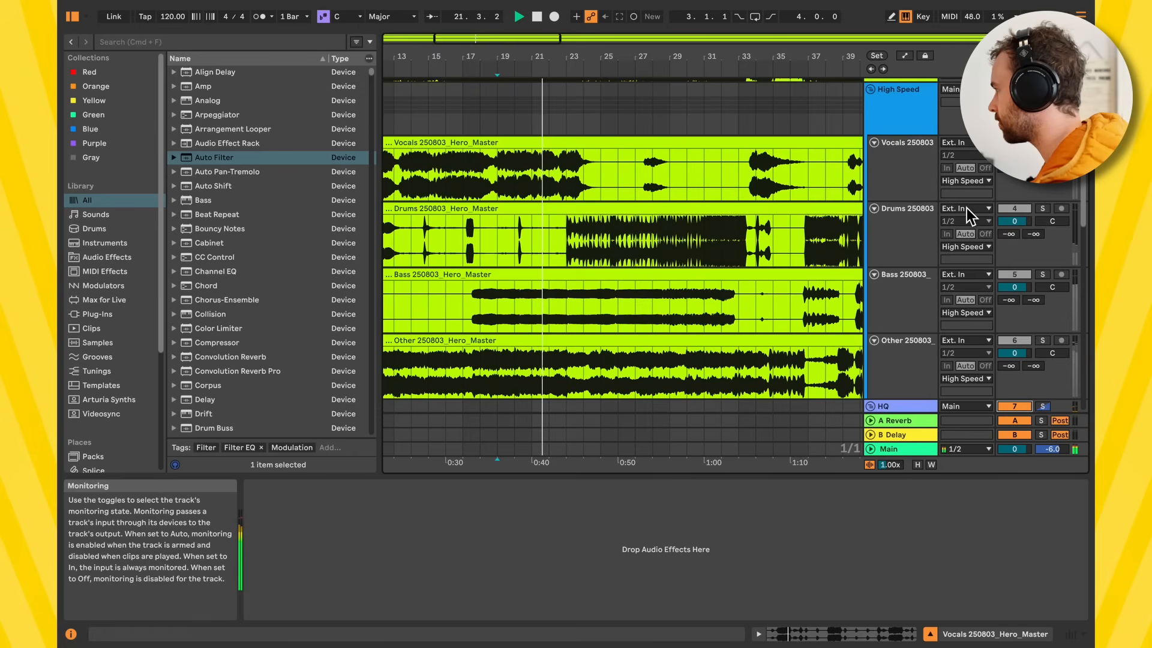
pyautogui.press('space')
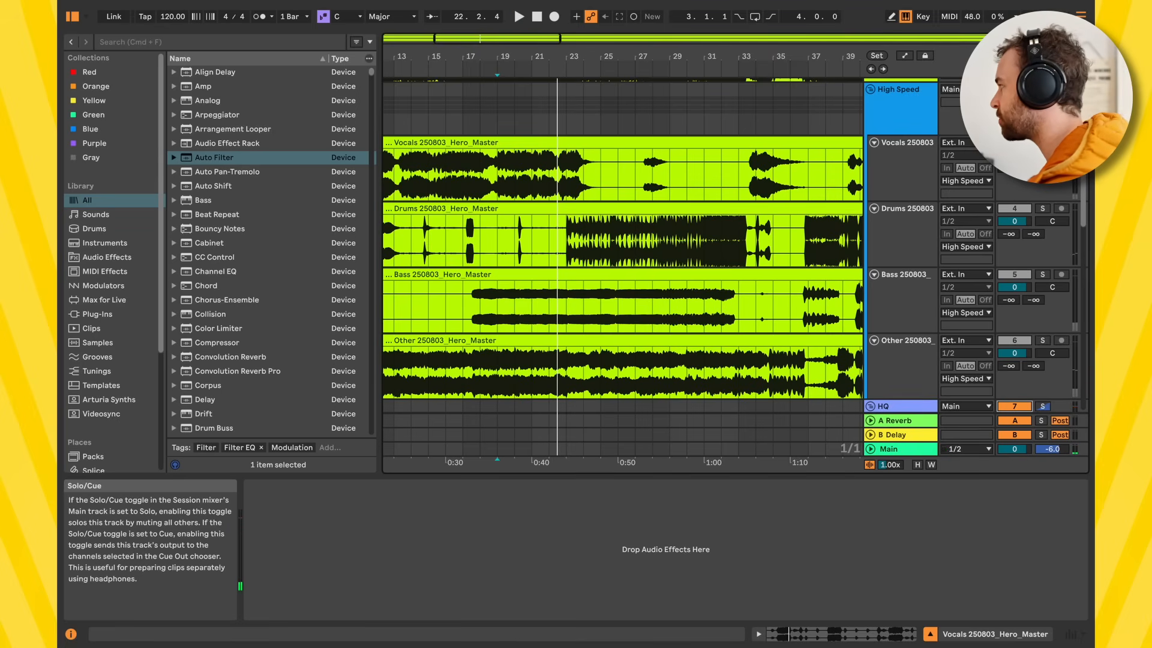
pyautogui.press('space')
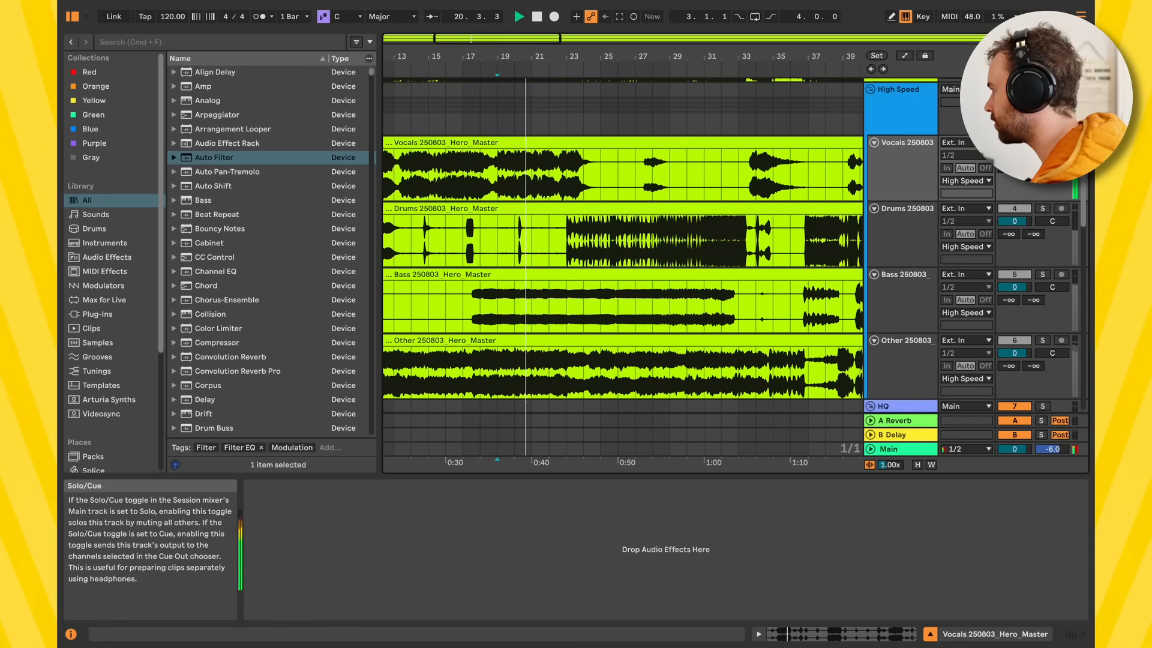
pyautogui.scroll(-5, 1045, 214)
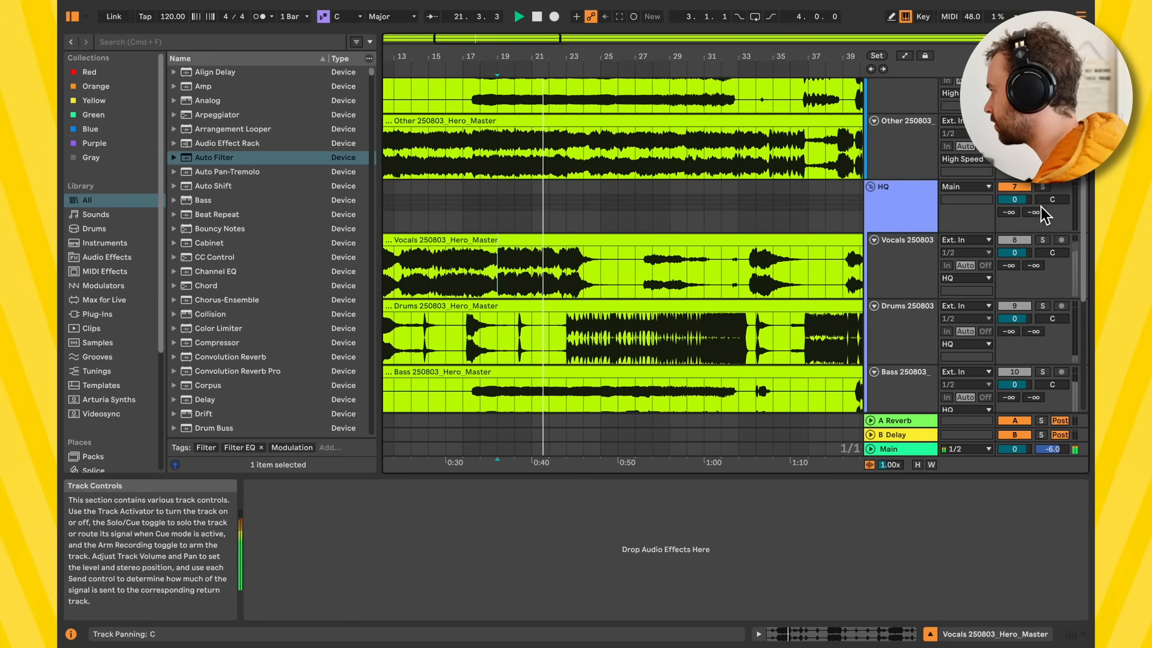
pyautogui.click(1043, 240)
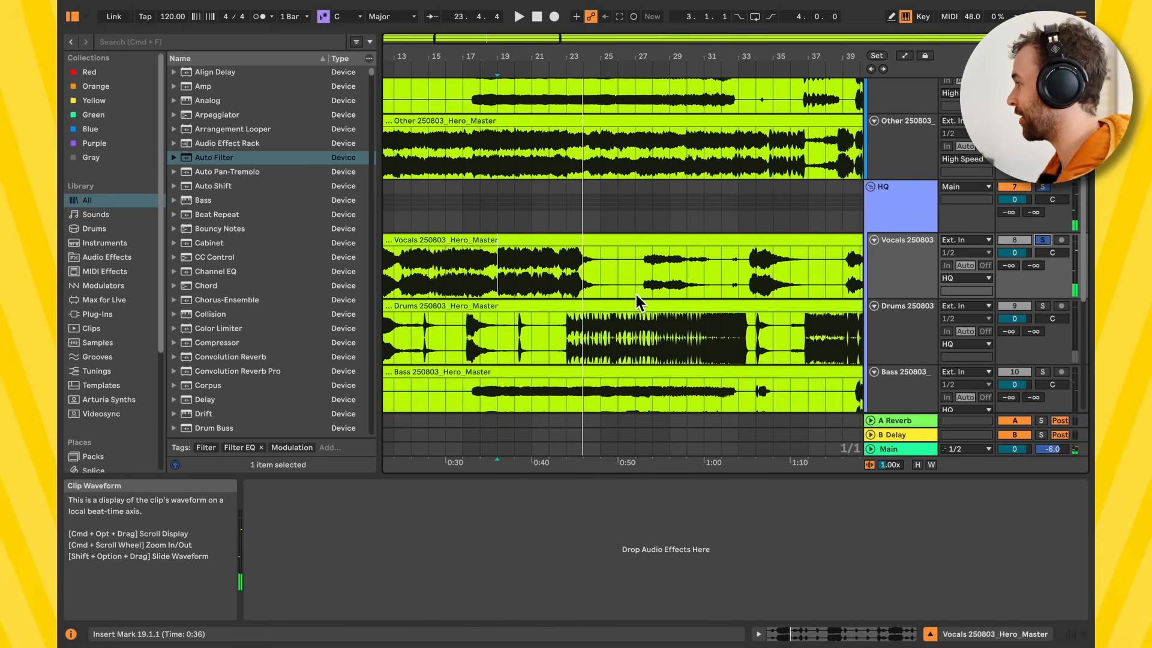
# Step: Solo the HQ Drums stem and play it from bar 40
pyautogui.scroll(-4, 624, 297)
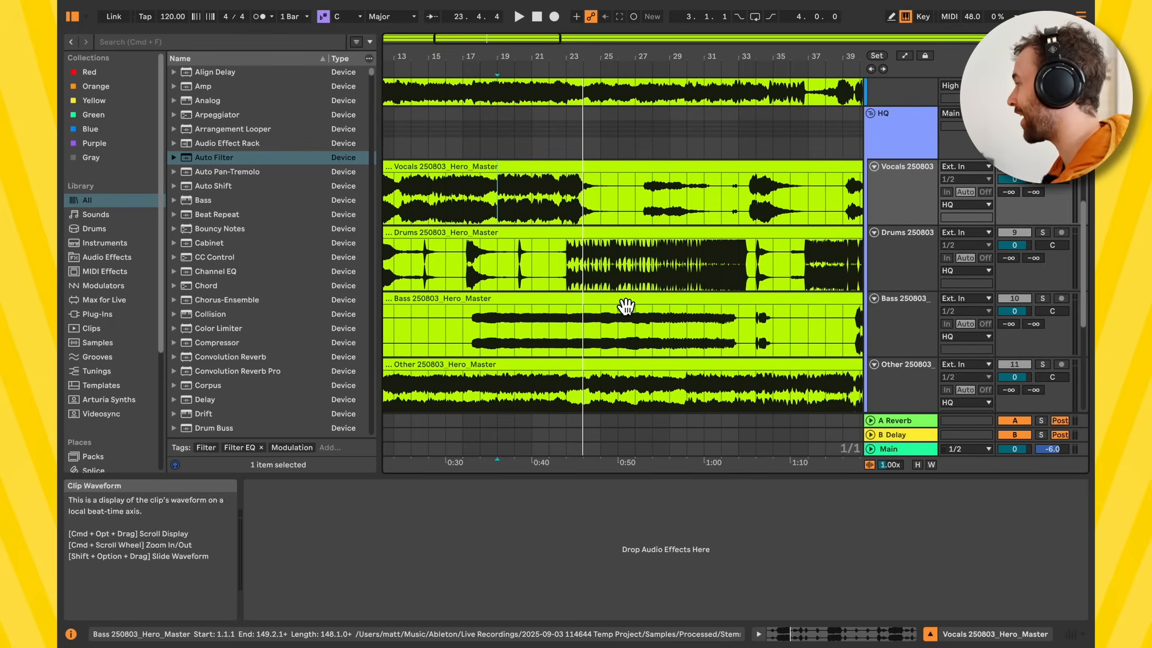
pyautogui.scroll(-2, 654, 309)
pyautogui.hscroll(3, 719, 315)
pyautogui.click(707, 300)
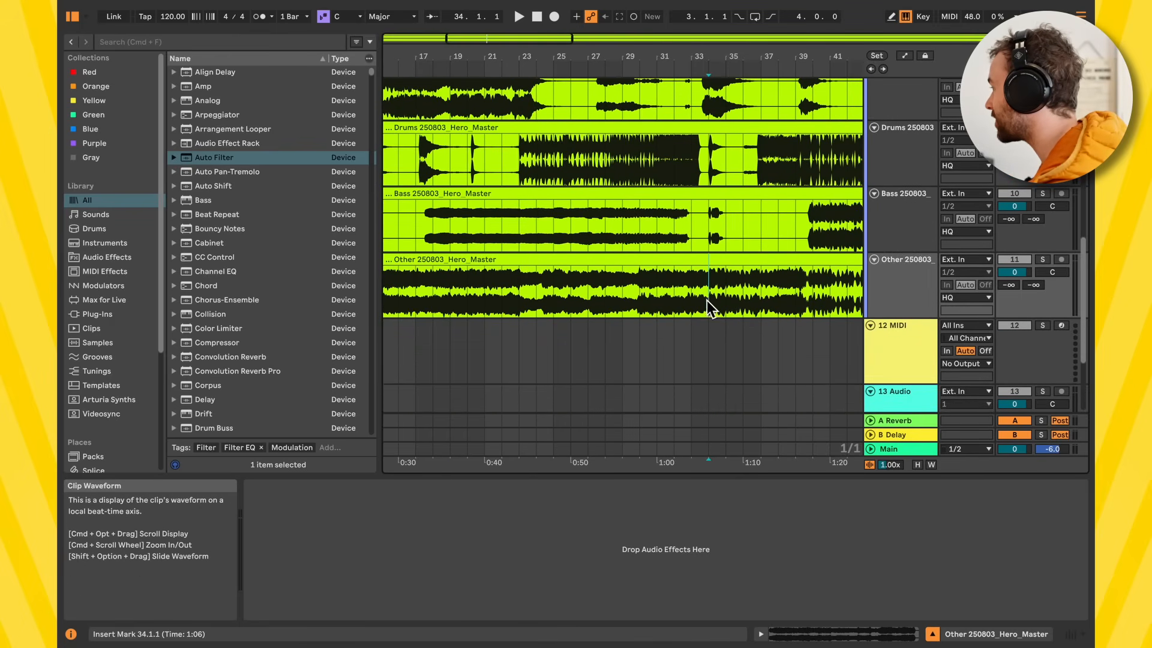
pyautogui.click(535, 170)
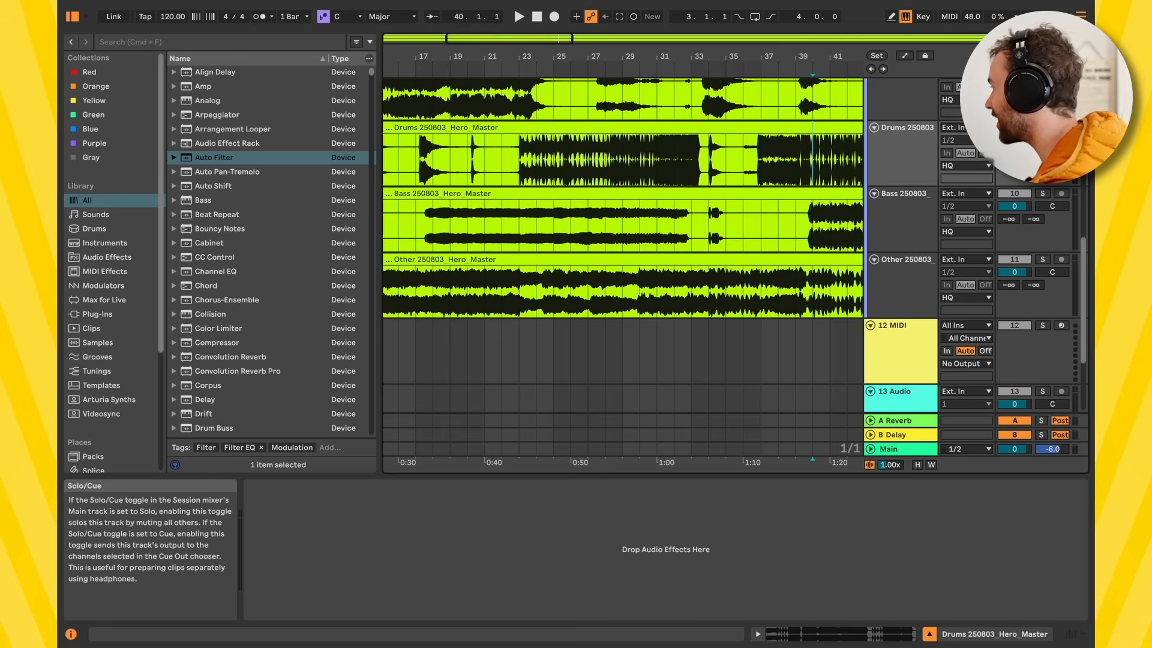
pyautogui.hscroll(4, 786, 144)
pyautogui.press('space')
# Step: Alternate the solo between the High Speed and HQ Drums stems during playback, ending on High Speed Drums, and stop playback
pyautogui.scroll(10, 771, 182)
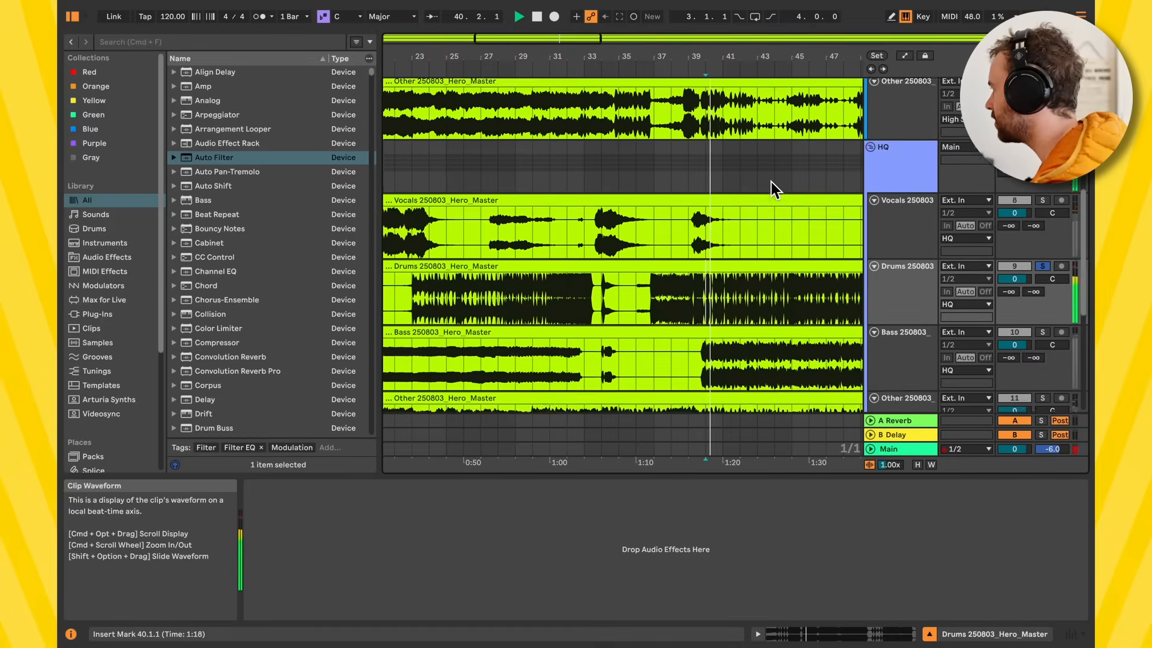
pyautogui.click(1044, 201)
pyautogui.scroll(-1, 1039, 217)
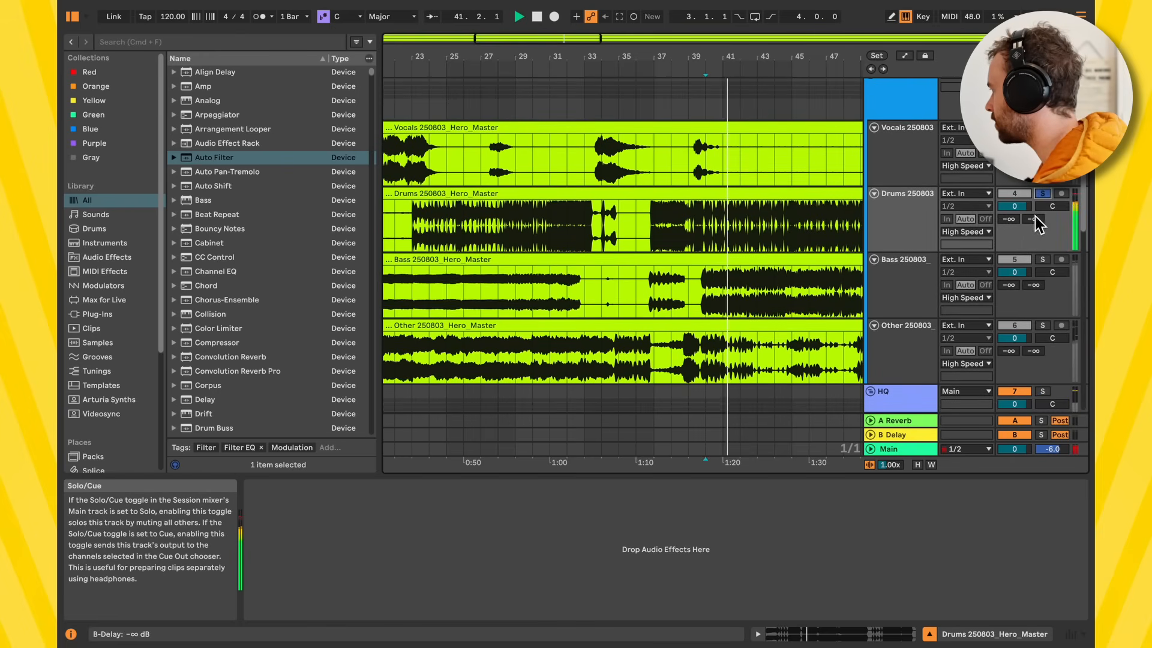
pyautogui.scroll(-5, 1012, 291)
pyautogui.scroll(-3, 1011, 293)
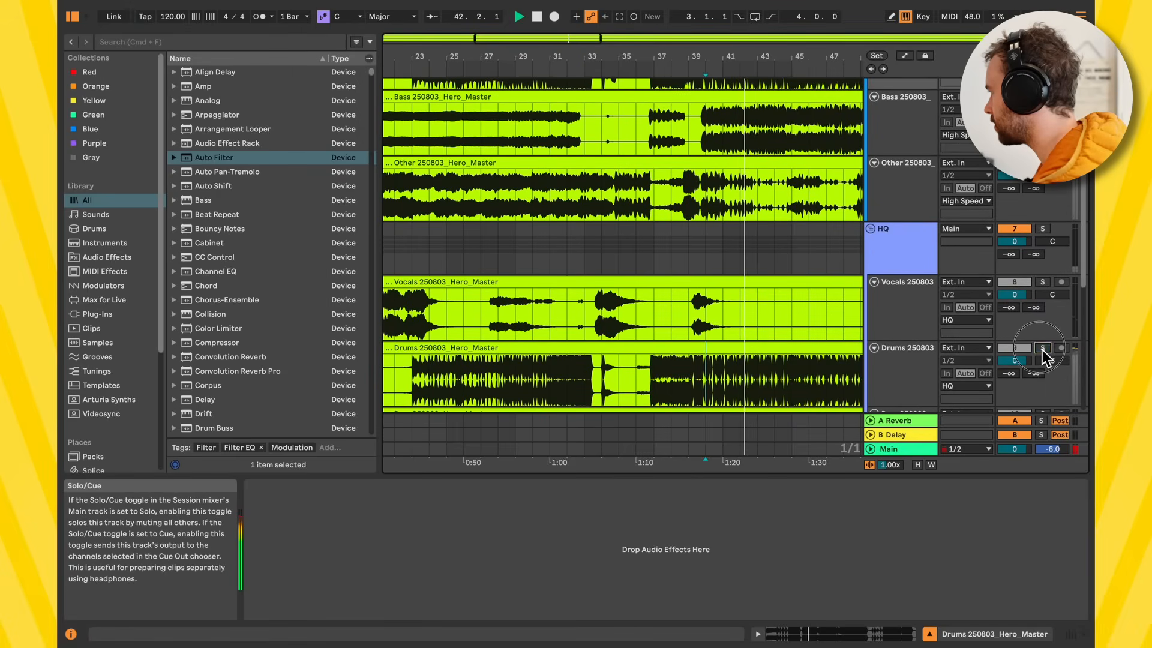
pyautogui.click(1043, 348)
pyautogui.scroll(5, 1046, 336)
pyautogui.scroll(2, 840, 231)
pyautogui.press('space')
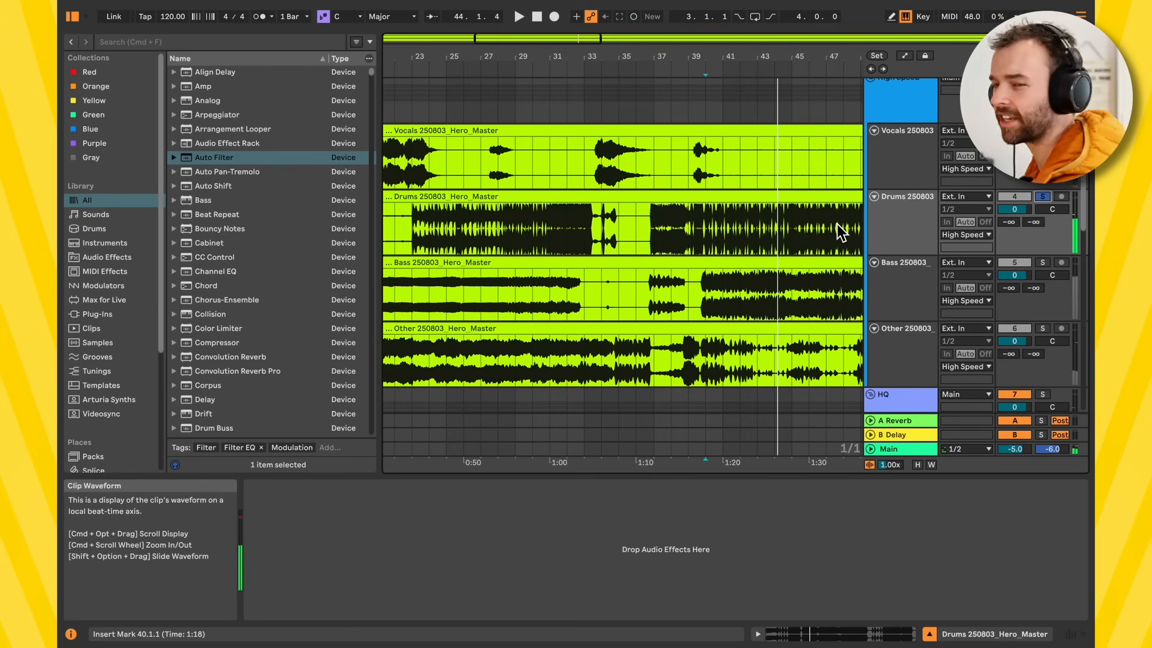
# Step: Solo the High Speed Other stem and play it from bar 40
pyautogui.scroll(-4, 803, 246)
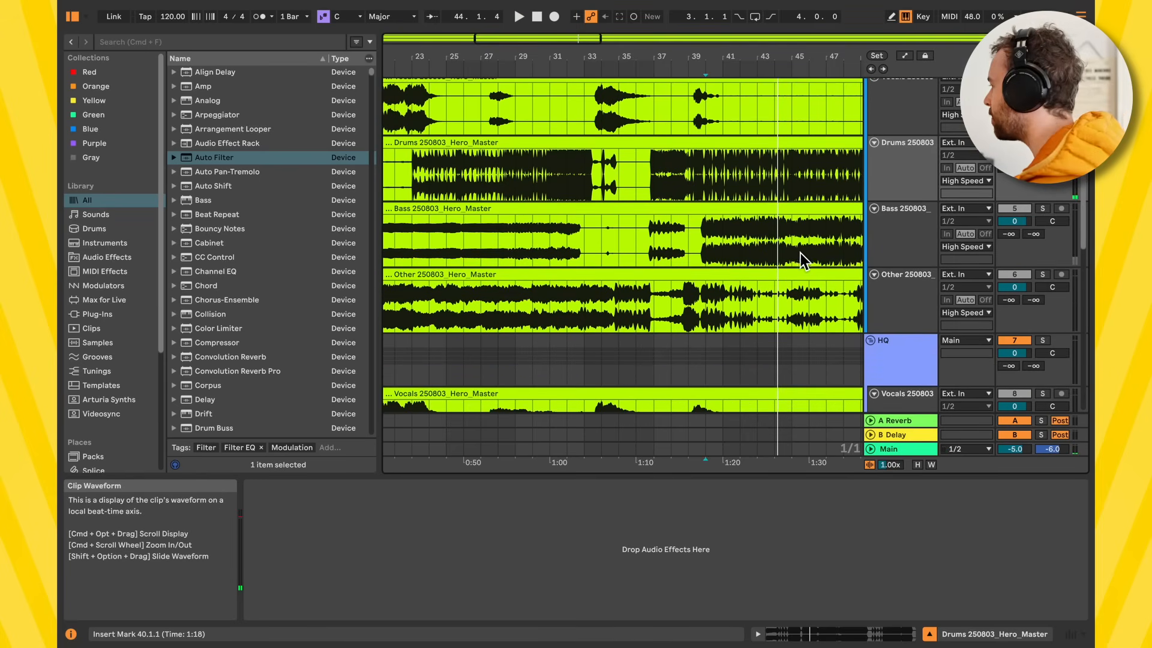
pyautogui.click(714, 231)
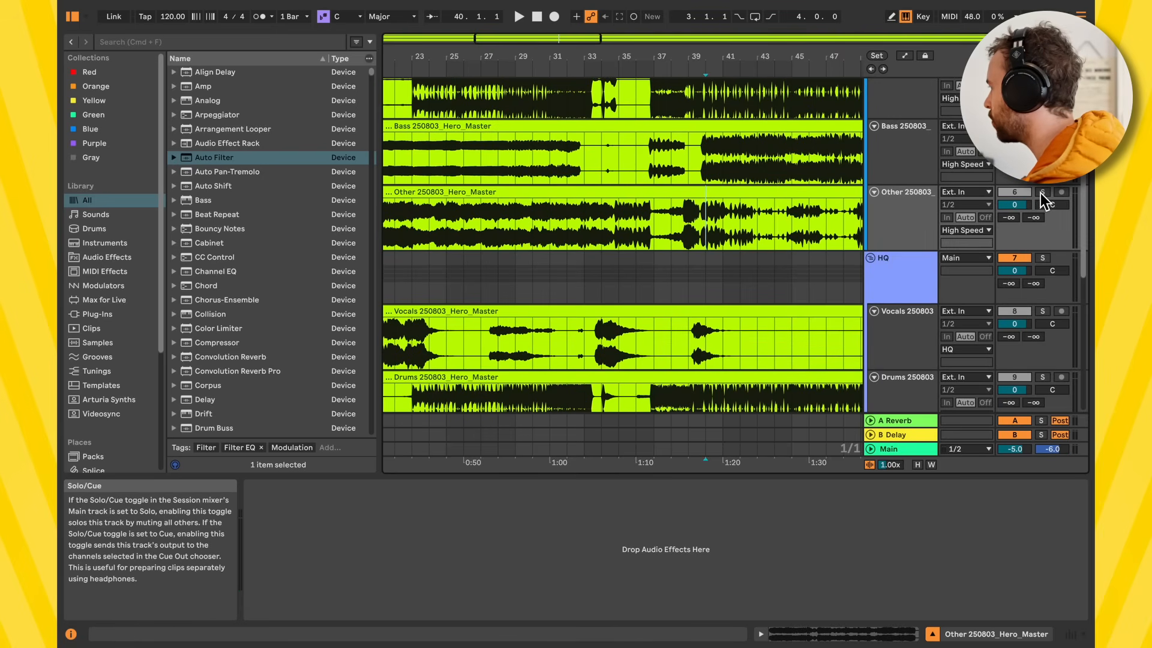
pyautogui.scroll(4, 836, 224)
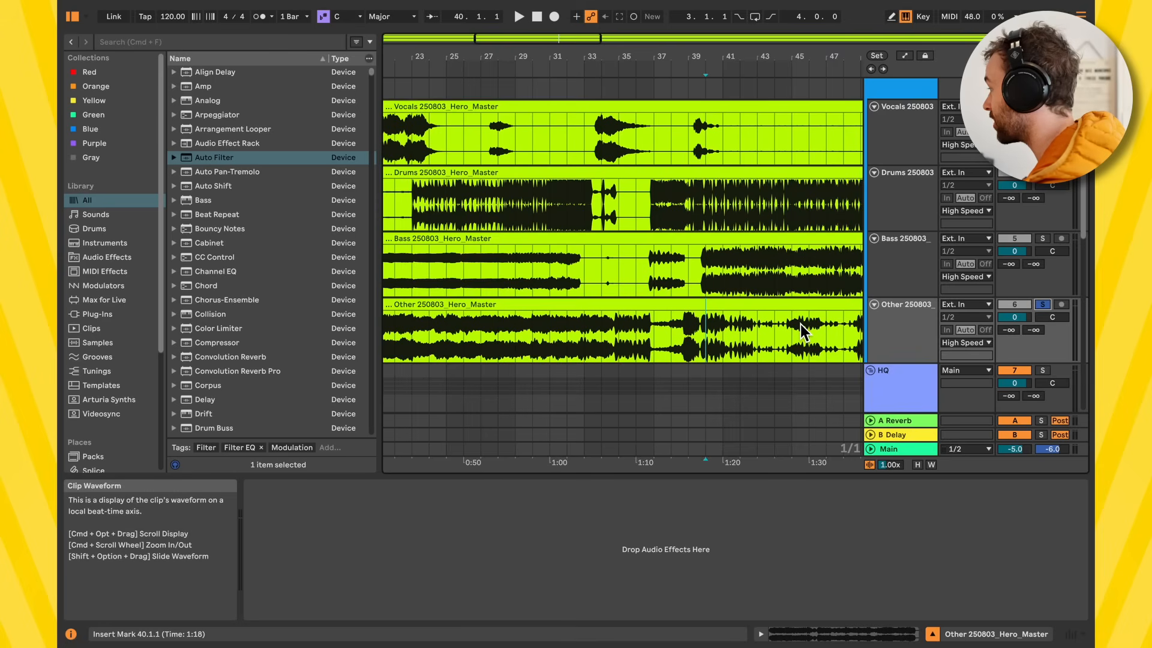
pyautogui.press('space')
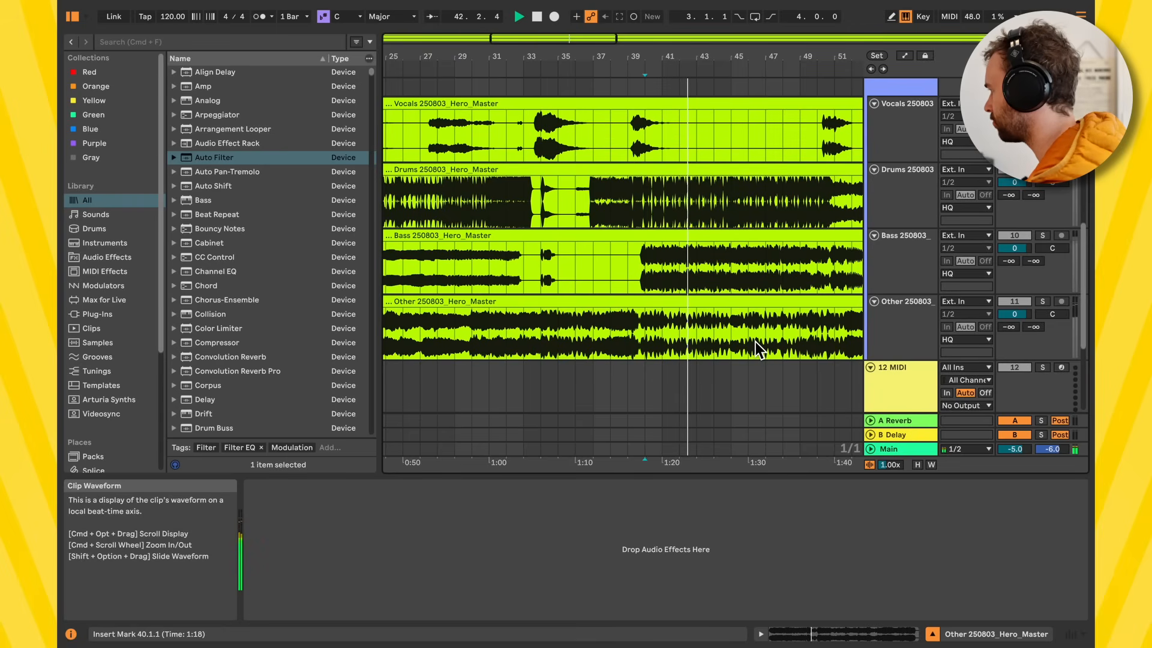
# Step: Switch the solo to the HQ Other stem and restart playback from bar 40
pyautogui.click(1042, 301)
pyautogui.press('space')
pyautogui.press('space')
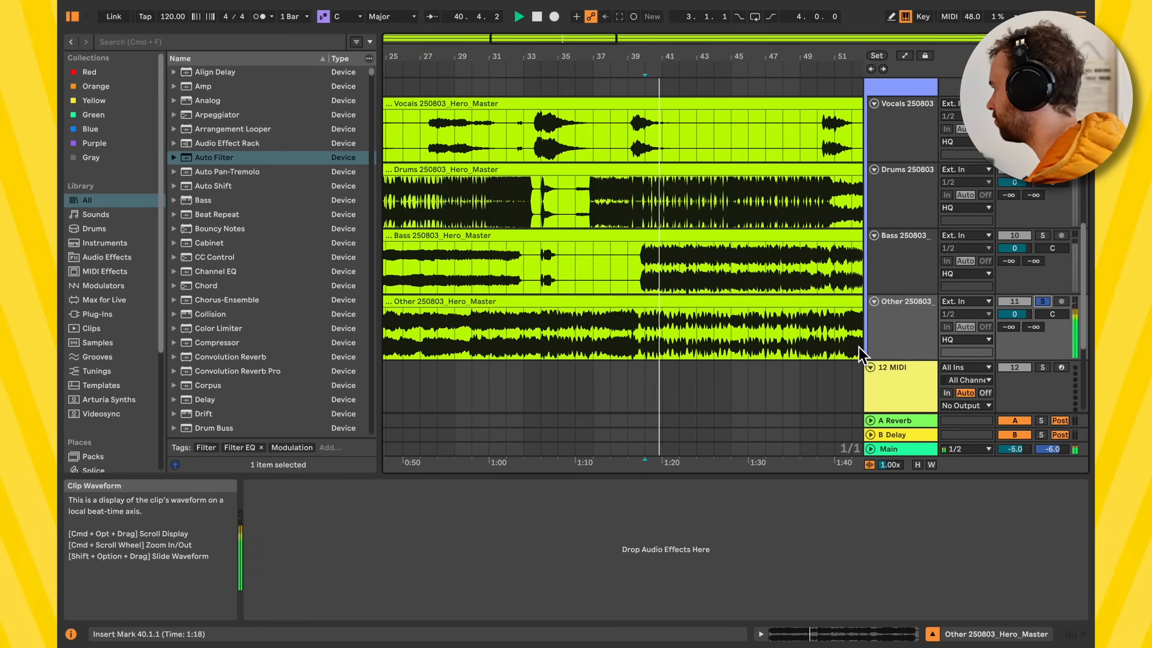
pyautogui.hscroll(5, 729, 354)
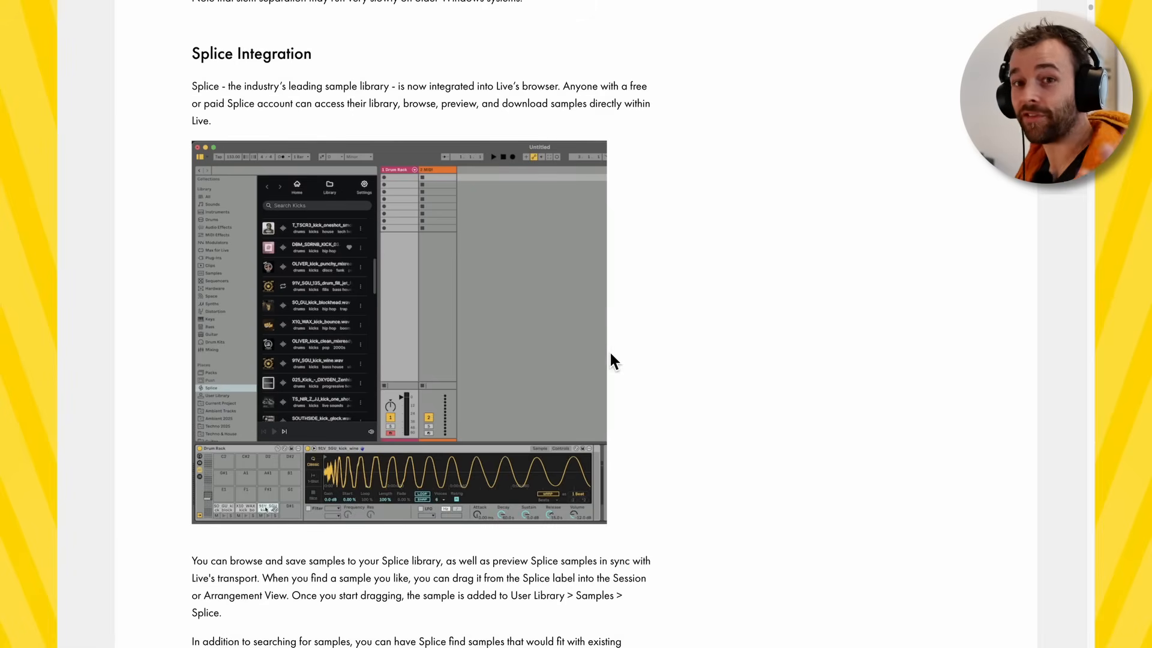
# Step: In the online Live release notes, read the Splice Integration introduction about browser integration and account access
pyautogui.moveTo(162, 59); pyautogui.dragTo(340, 60)
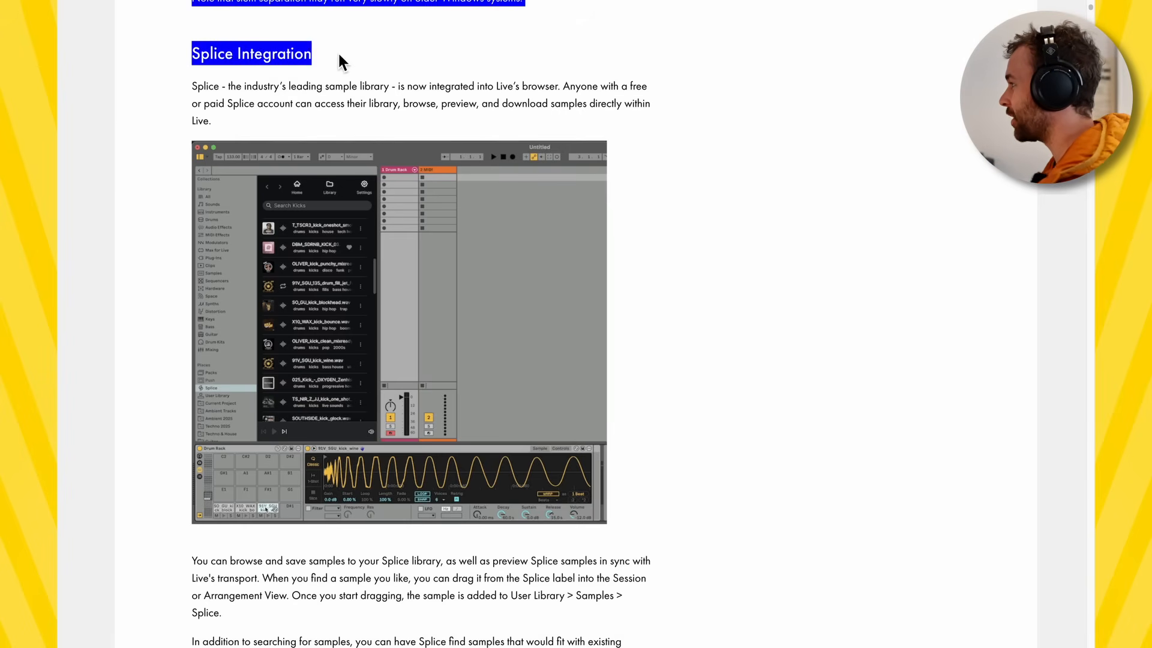
pyautogui.click(340, 60)
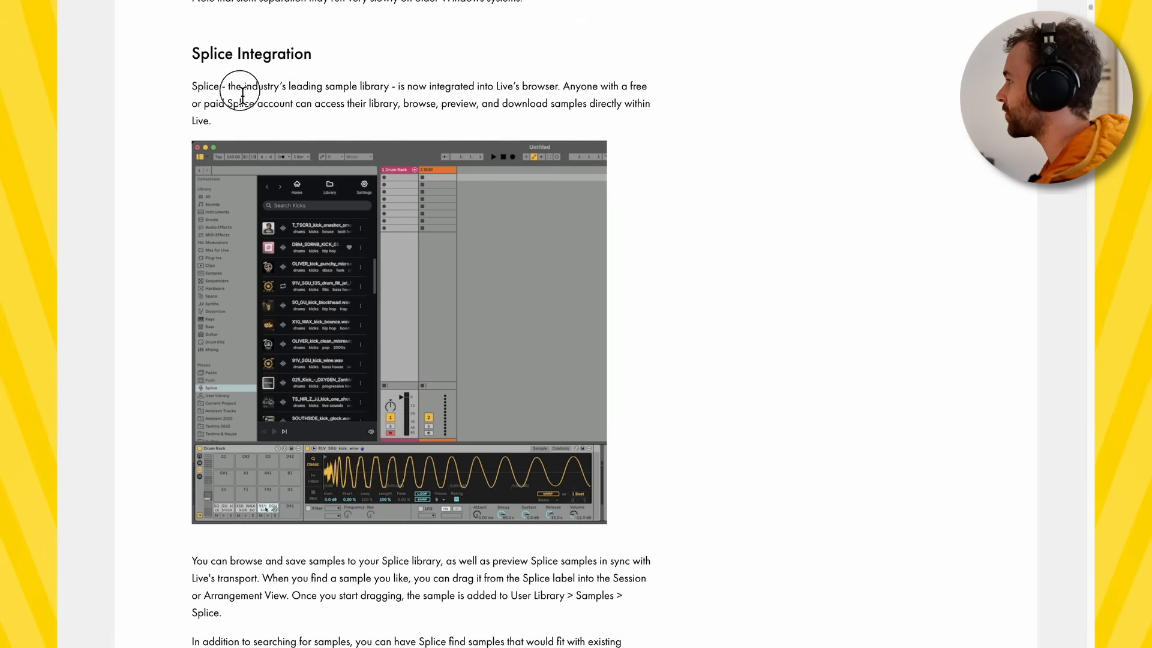
pyautogui.moveTo(242, 95); pyautogui.dragTo(557, 95)
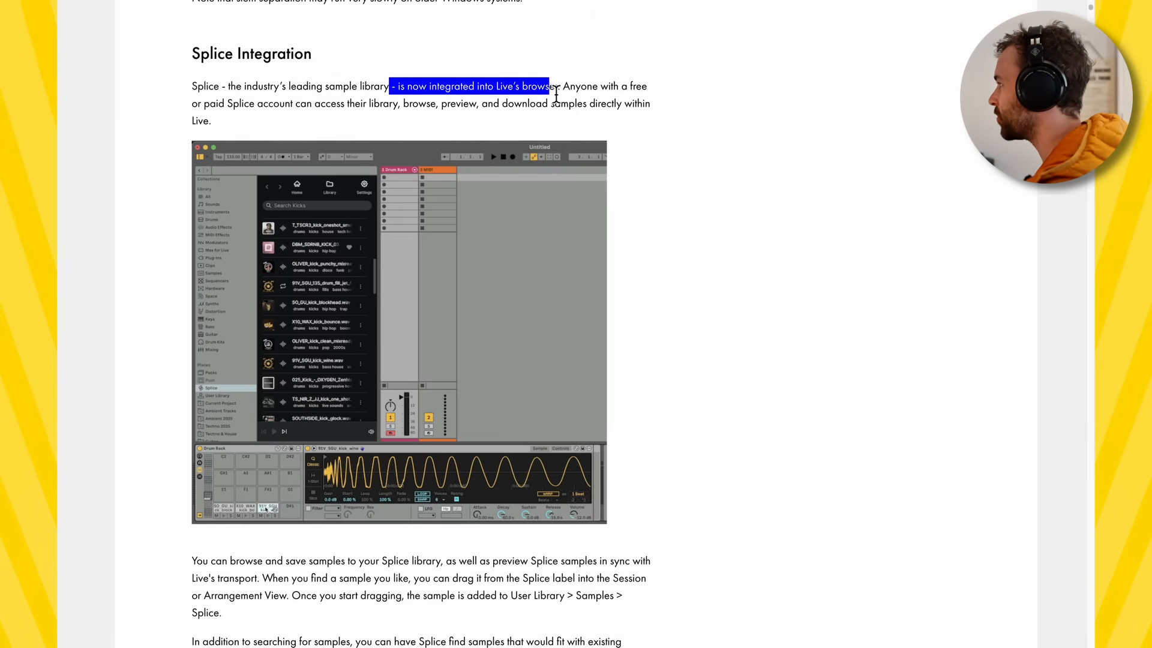
pyautogui.click(571, 95)
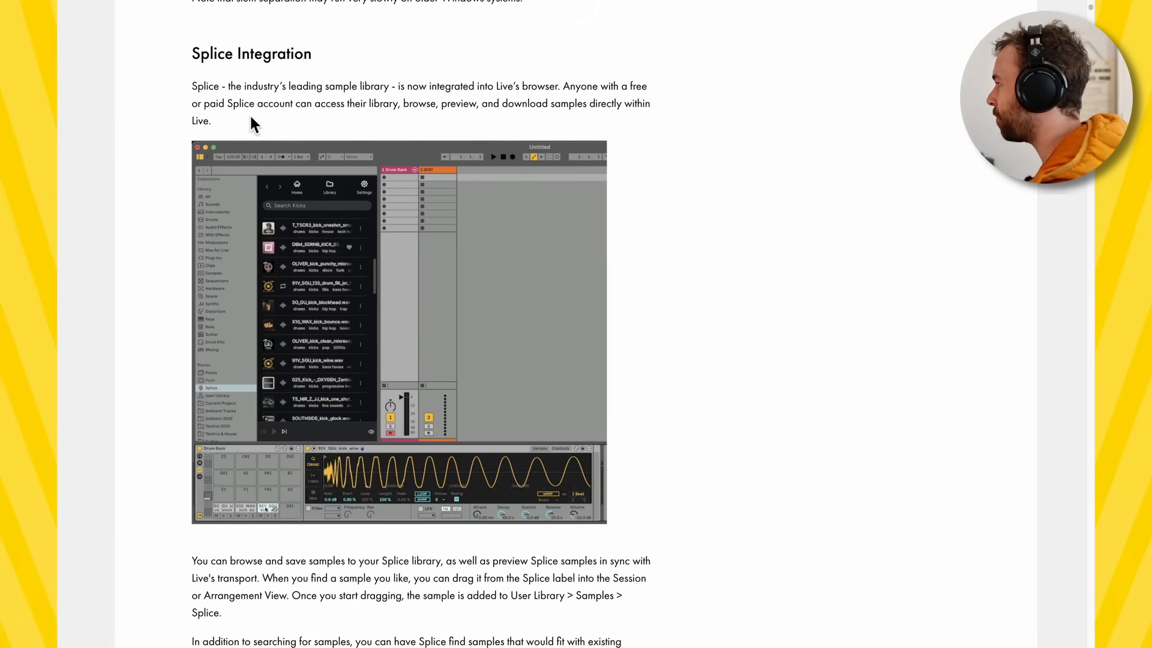
pyautogui.moveTo(230, 114); pyautogui.dragTo(373, 111)
pyautogui.click(373, 112)
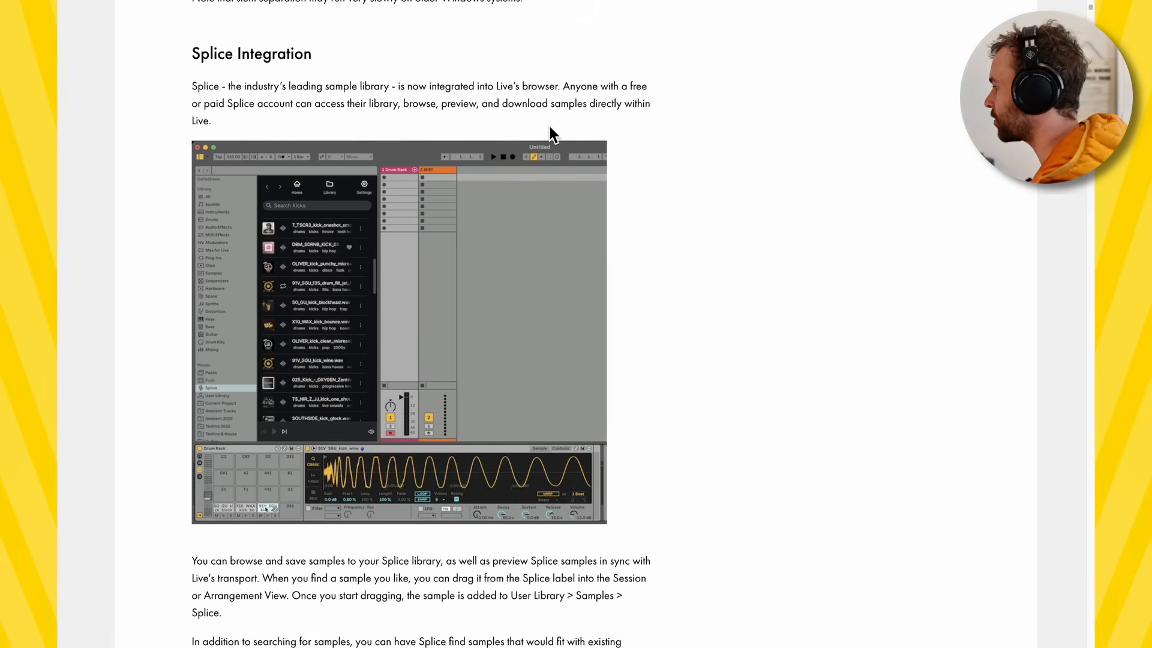
# Step: Read the sentence on browsing, saving and previewing Splice samples in sync with Live's transport
pyautogui.scroll(-1, 550, 128)
pyautogui.scroll(-1, 453, 358)
pyautogui.moveTo(210, 397); pyautogui.dragTo(357, 399)
pyautogui.click(370, 405)
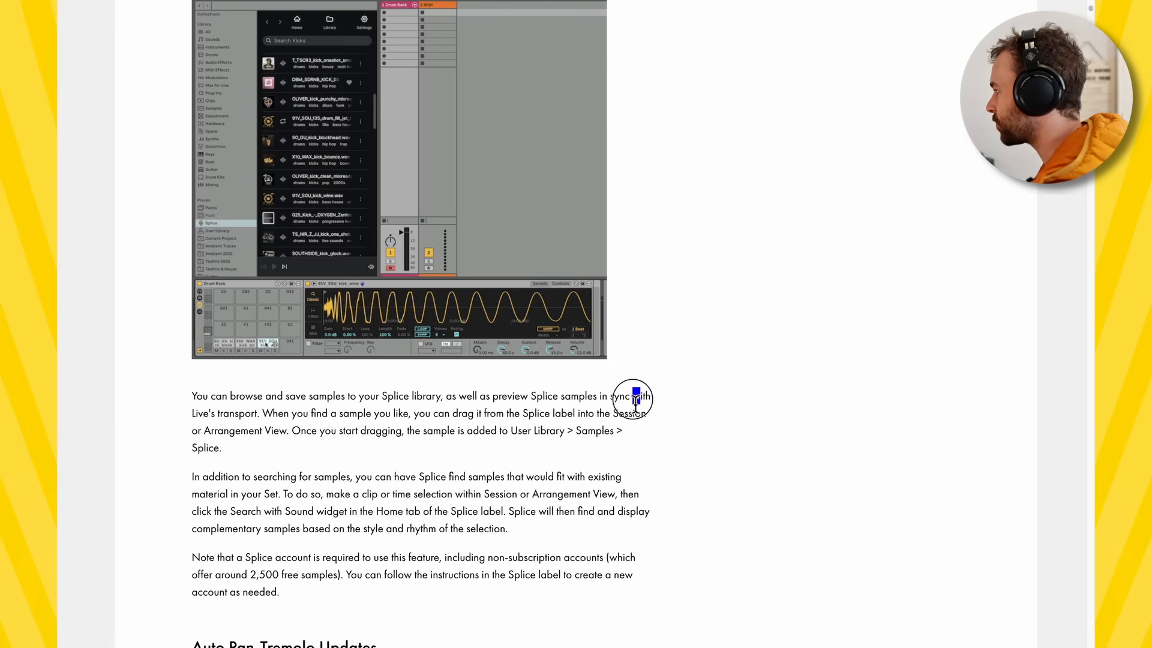
pyautogui.moveTo(636, 399); pyautogui.dragTo(528, 403)
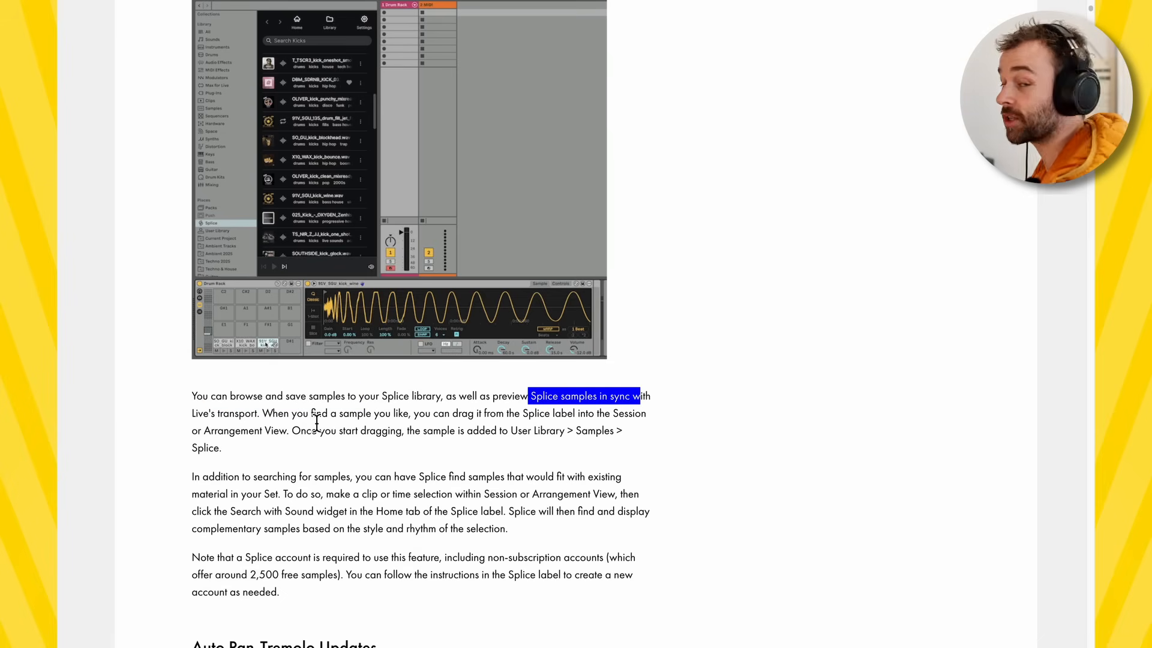
# Step: Read how a sample is brought from the Splice label into the Session or Arrangement View
pyautogui.moveTo(344, 431); pyautogui.dragTo(529, 420)
pyautogui.click(532, 422)
pyautogui.moveTo(638, 420); pyautogui.dragTo(396, 433)
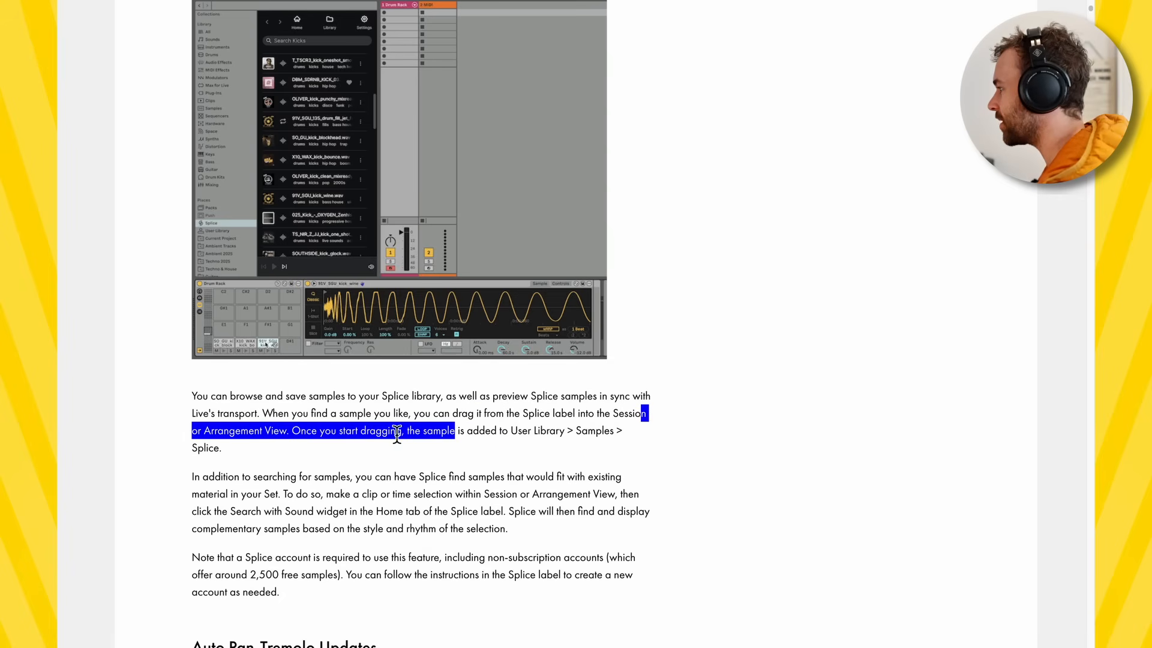
pyautogui.moveTo(214, 433); pyautogui.dragTo(287, 433)
pyautogui.click(296, 437)
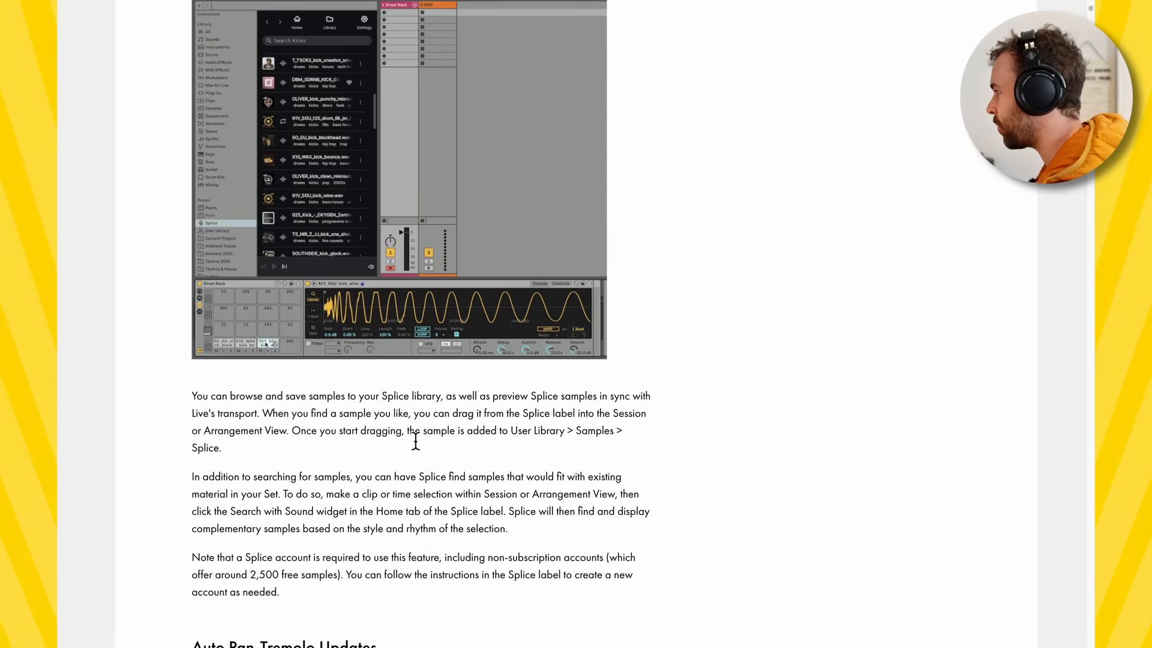
# Step: Read where Splice samples are stored in the User Library, and start the paragraph on finding samples that fit the Set
pyautogui.moveTo(412, 433); pyautogui.dragTo(534, 437)
pyautogui.moveTo(624, 432); pyautogui.dragTo(512, 437)
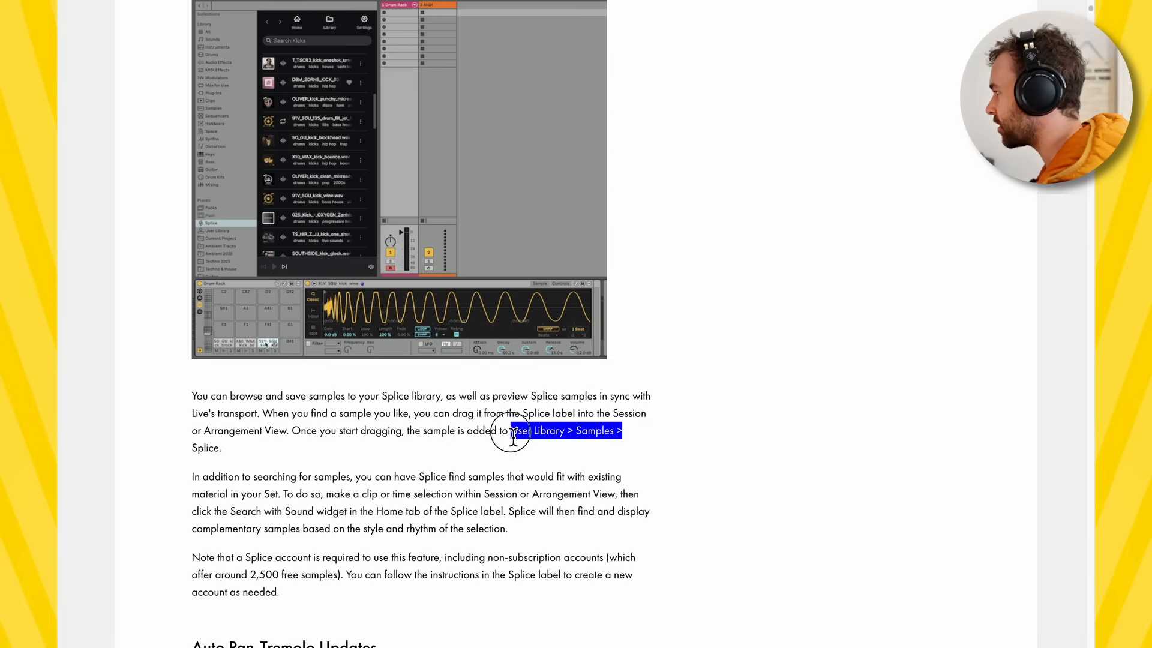
pyautogui.click(512, 437)
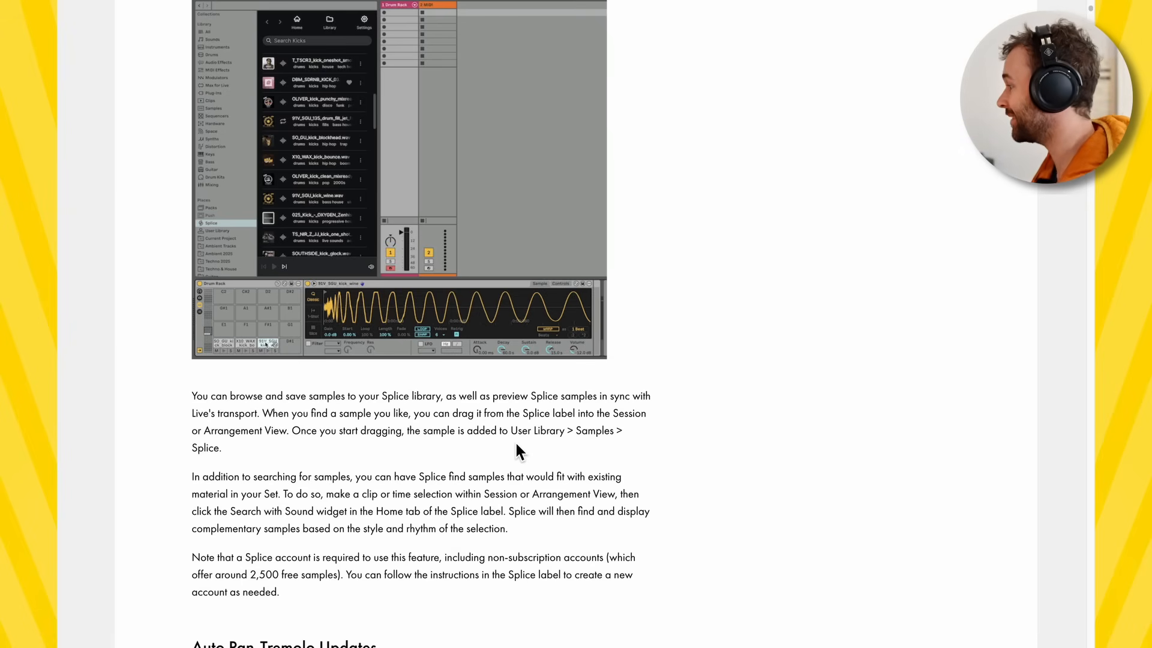
pyautogui.moveTo(193, 484); pyautogui.dragTo(563, 484)
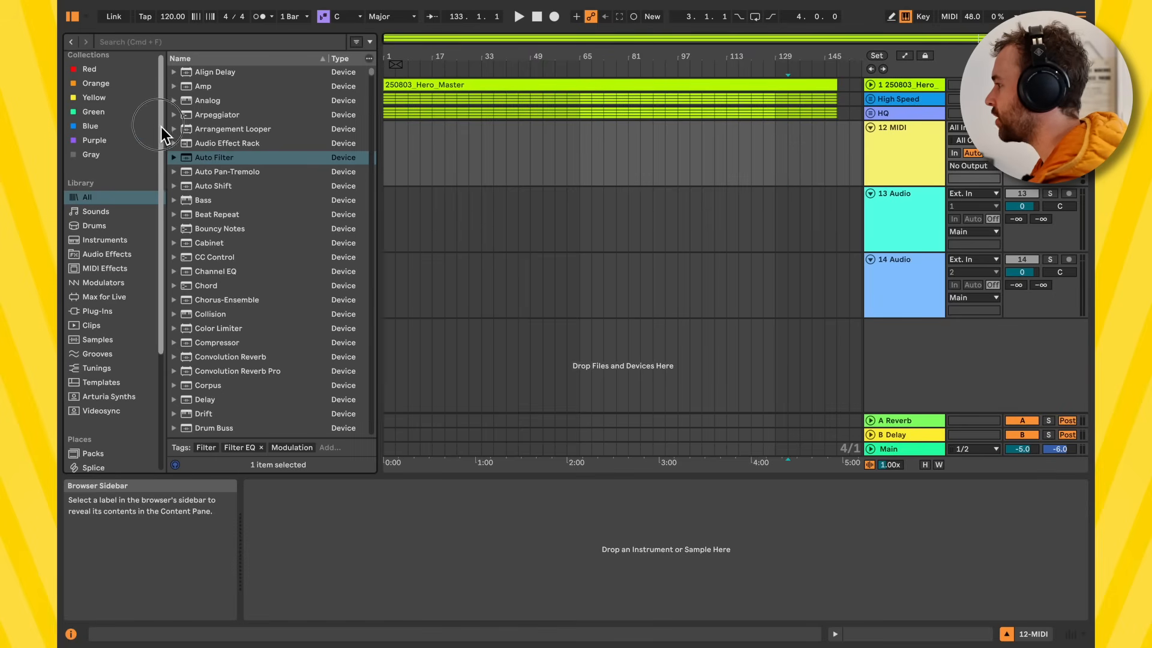
# Step: In Ableton Live, show the Splice place in the browser and open its Drums category
pyautogui.scroll(-5, 161, 127)
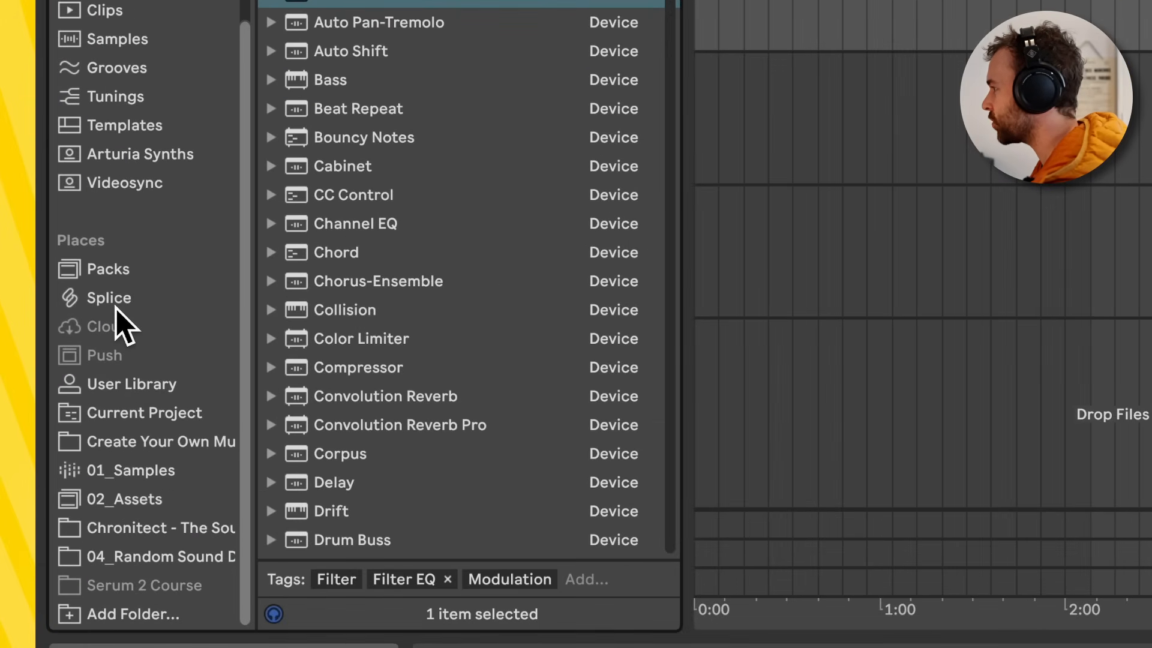
pyautogui.click(116, 308)
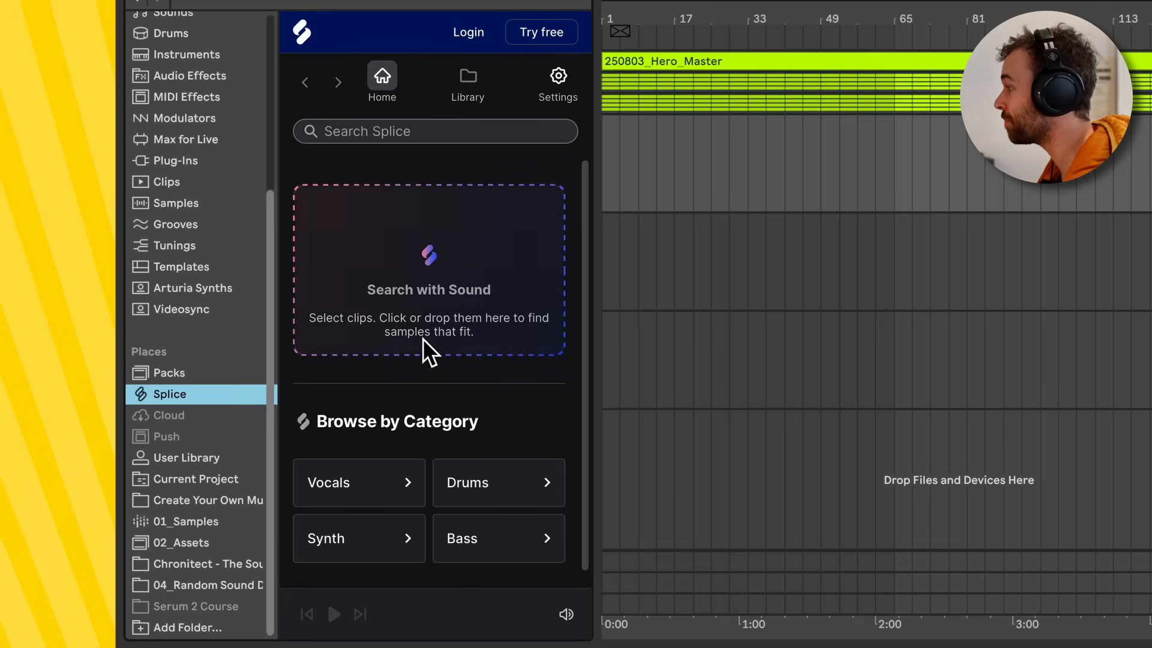
pyautogui.scroll(-1, 453, 277)
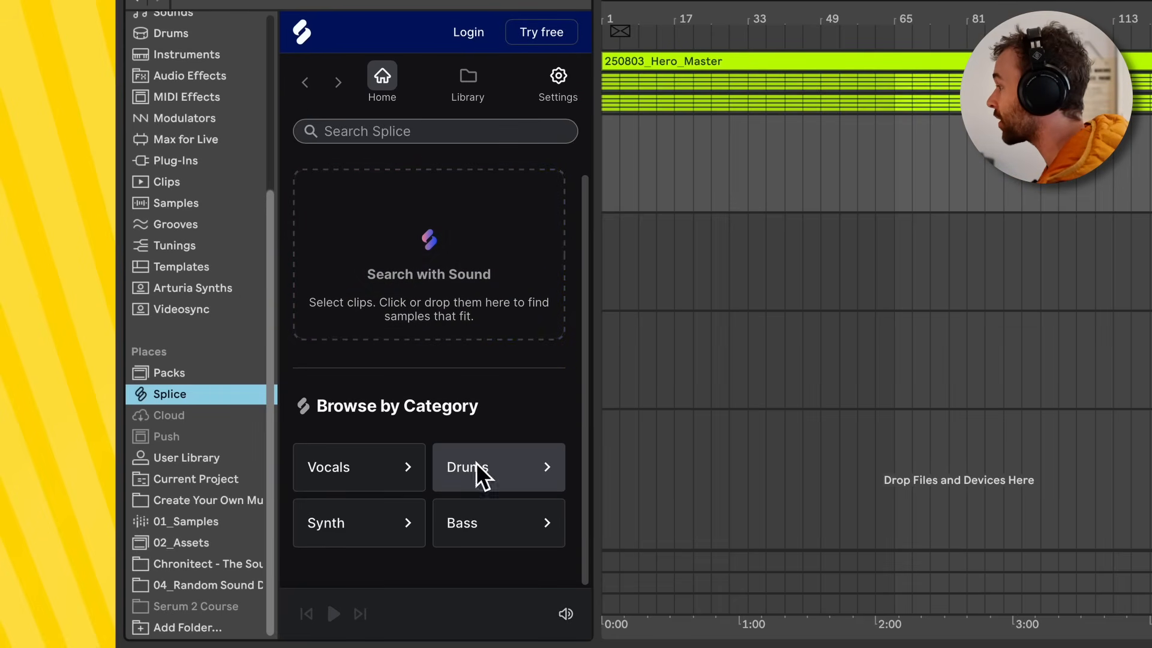
pyautogui.click(496, 477)
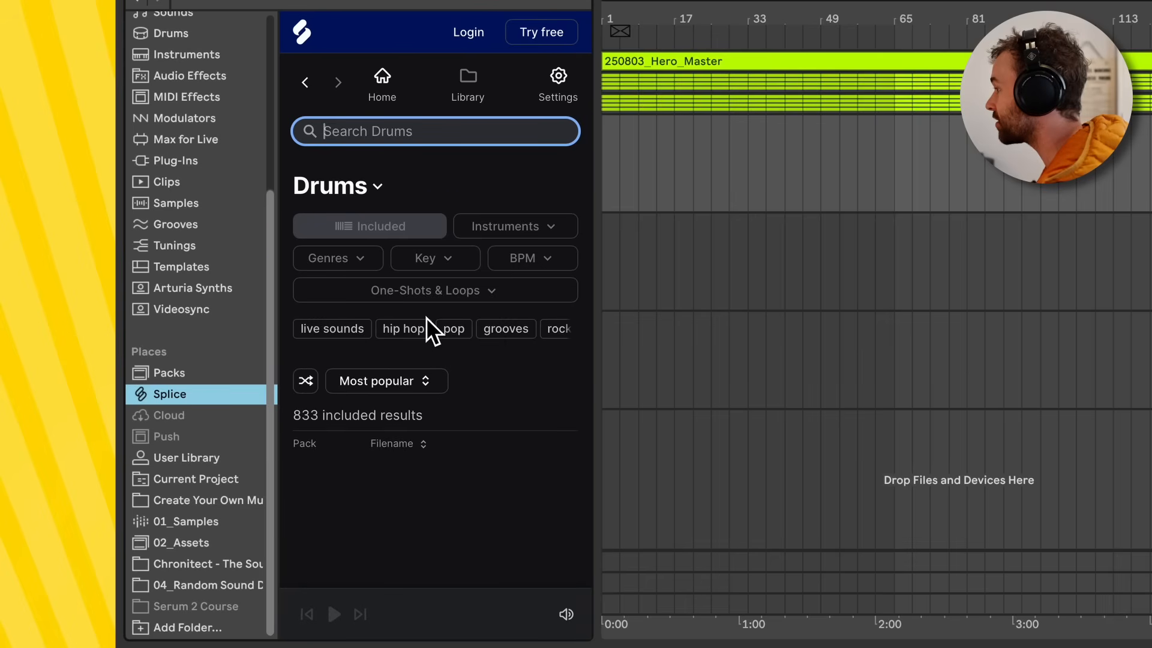
# Step: Audition the first four included Splice drum samples one after another, from the snare to the reverse cymbal, and stop the preview
pyautogui.scroll(-3, 429, 334)
pyautogui.click(347, 395)
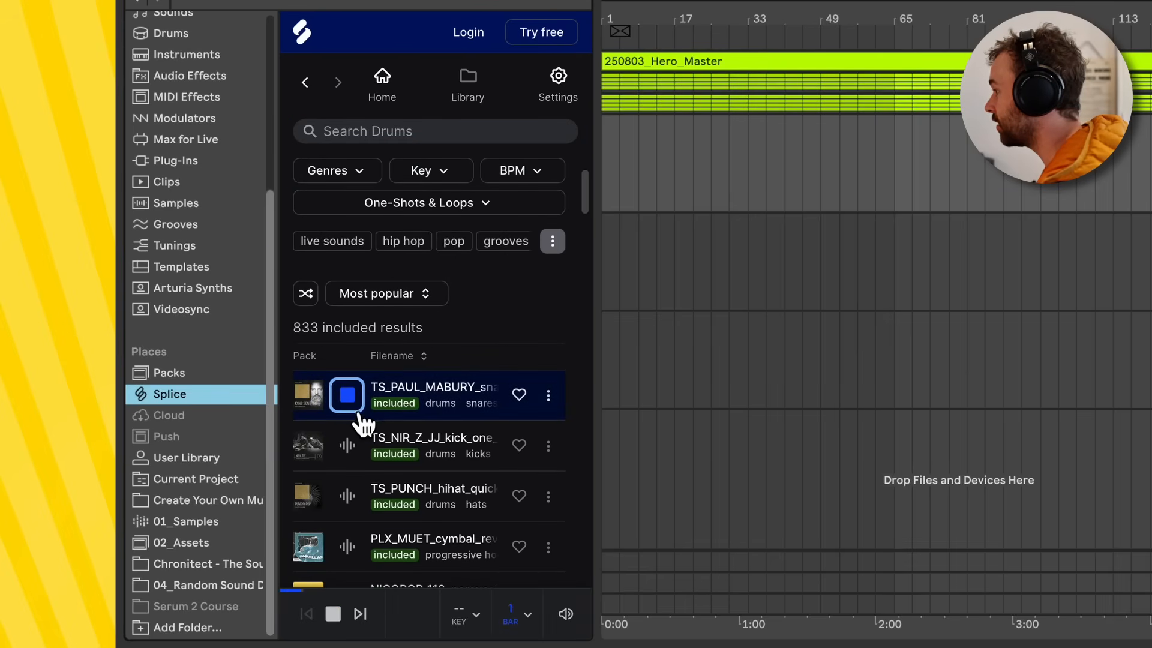
pyautogui.click(347, 445)
pyautogui.click(347, 497)
pyautogui.click(347, 546)
pyautogui.scroll(-9, 360, 516)
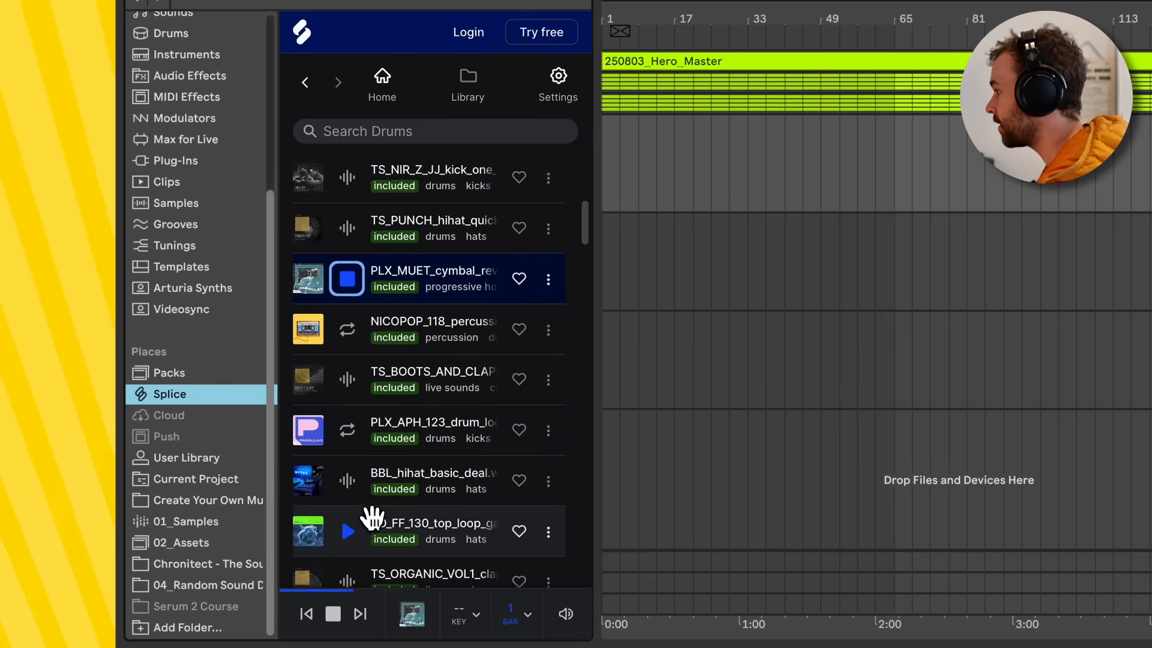
pyautogui.click(334, 617)
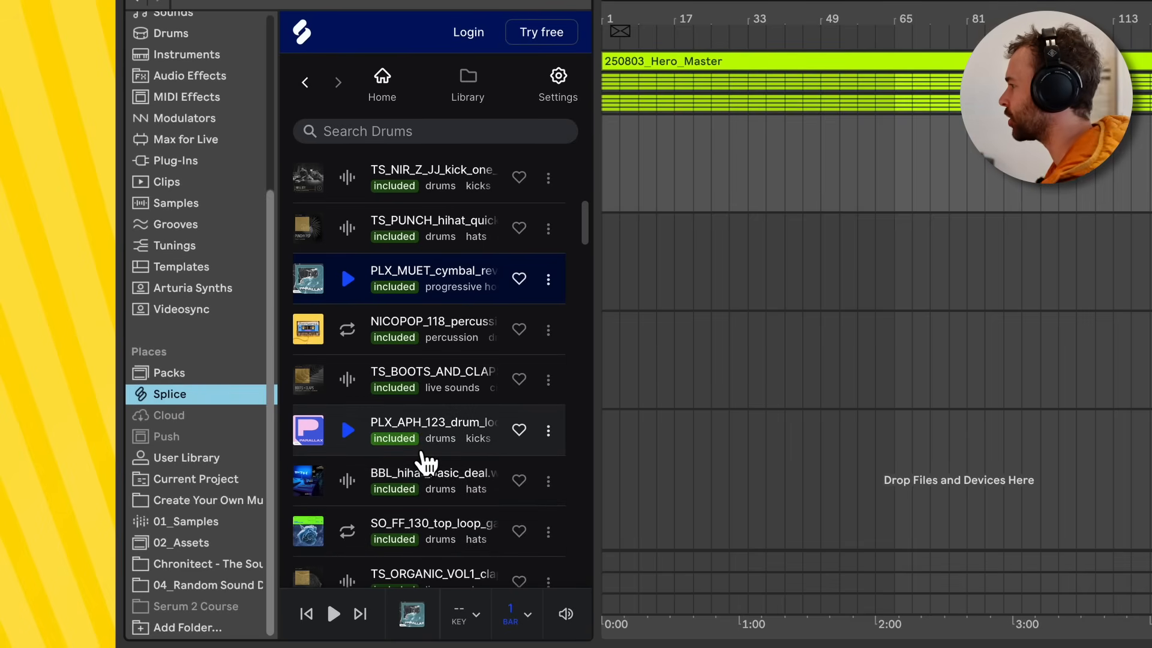
# Step: Place the TS_PAUL_MABURY closed hi-hat one-shot from the Splice list on a new audio track at bar 153 in the Arrangement
pyautogui.scroll(-2, 438, 462)
pyautogui.click(353, 518)
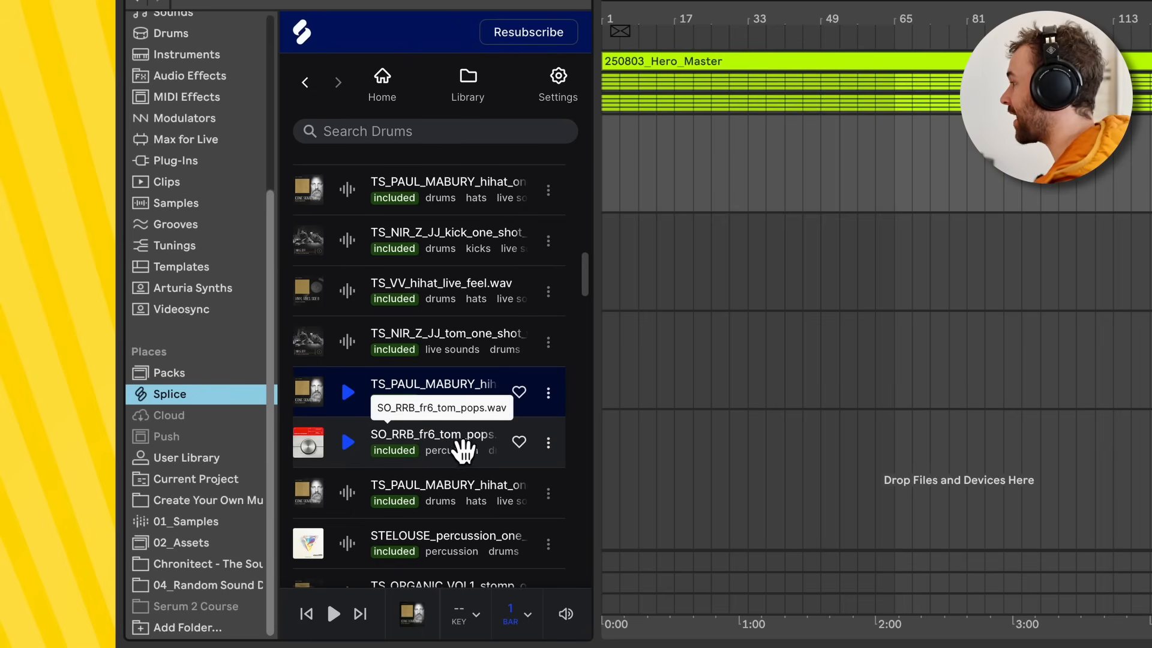
pyautogui.moveTo(426, 385); pyautogui.dragTo(853, 283)
pyautogui.scroll(5, 854, 282)
pyautogui.scroll(10, 851, 283)
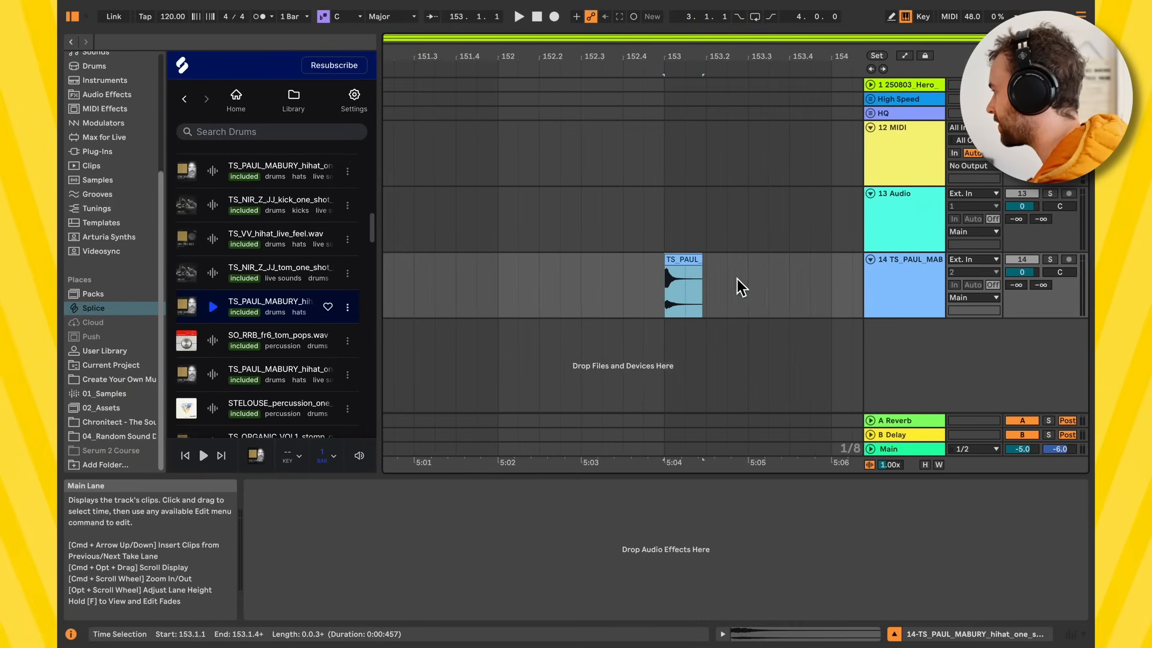
# Step: Solo the new hi-hat track and play back its clip
pyautogui.click(688, 294)
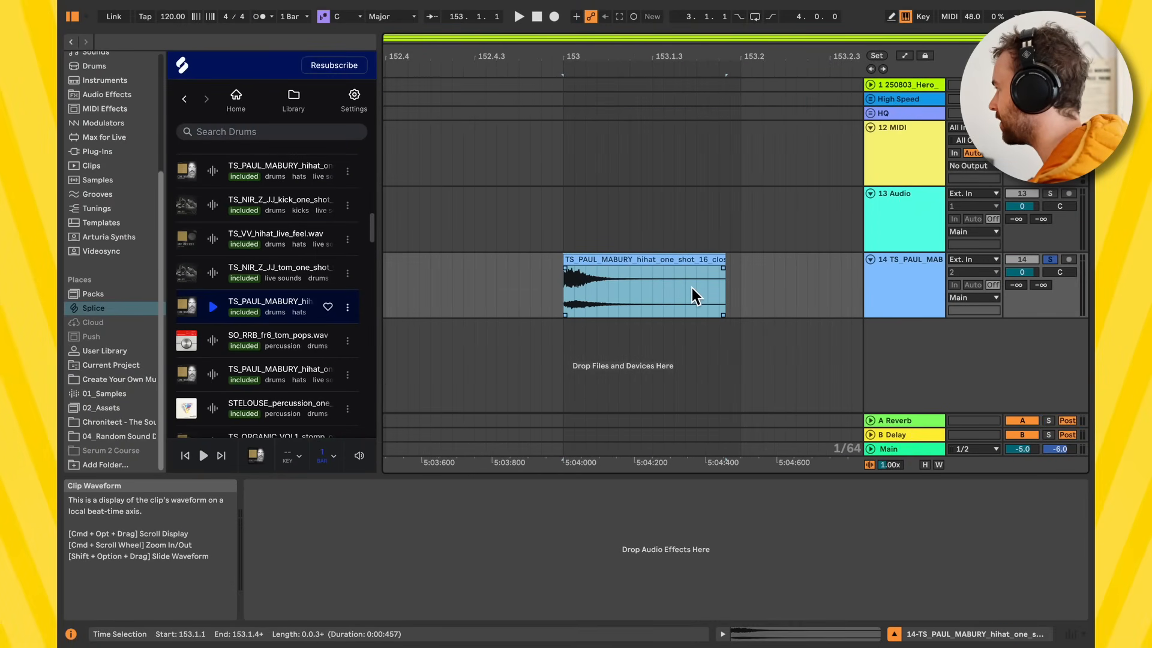
pyautogui.press('space')
pyautogui.press('space')
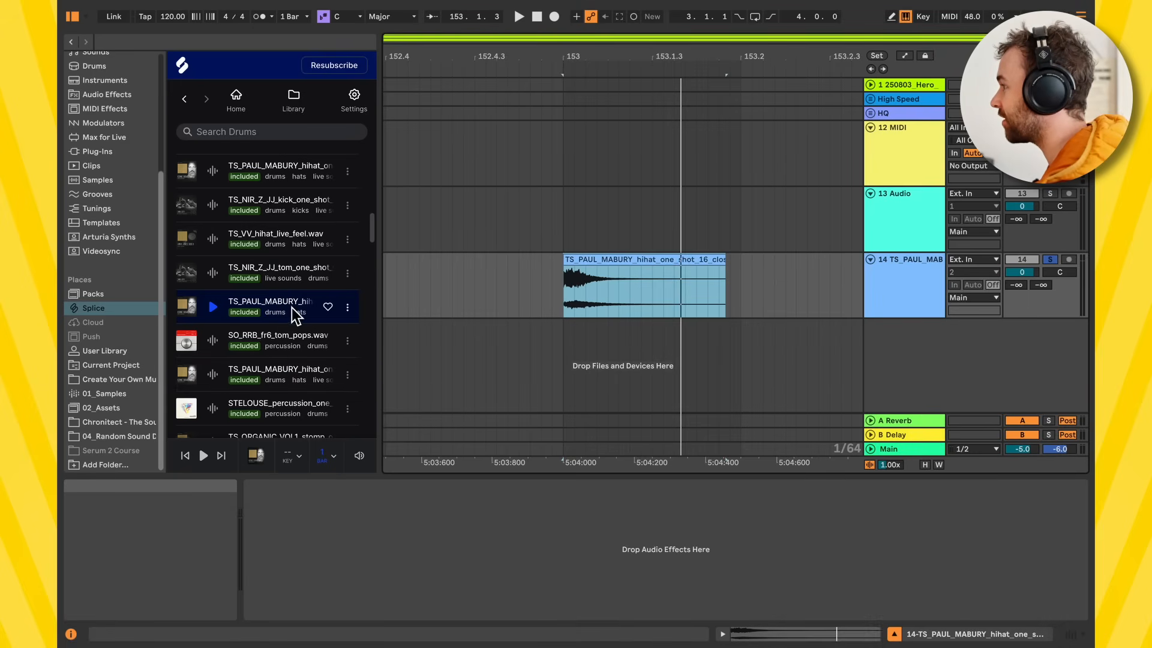
# Step: Search the Splice drum samples for "Loop" and preview the OS_VLV_120 drum loop
pyautogui.scroll(-8, 444, 281)
pyautogui.hscroll(-8, 420, 277)
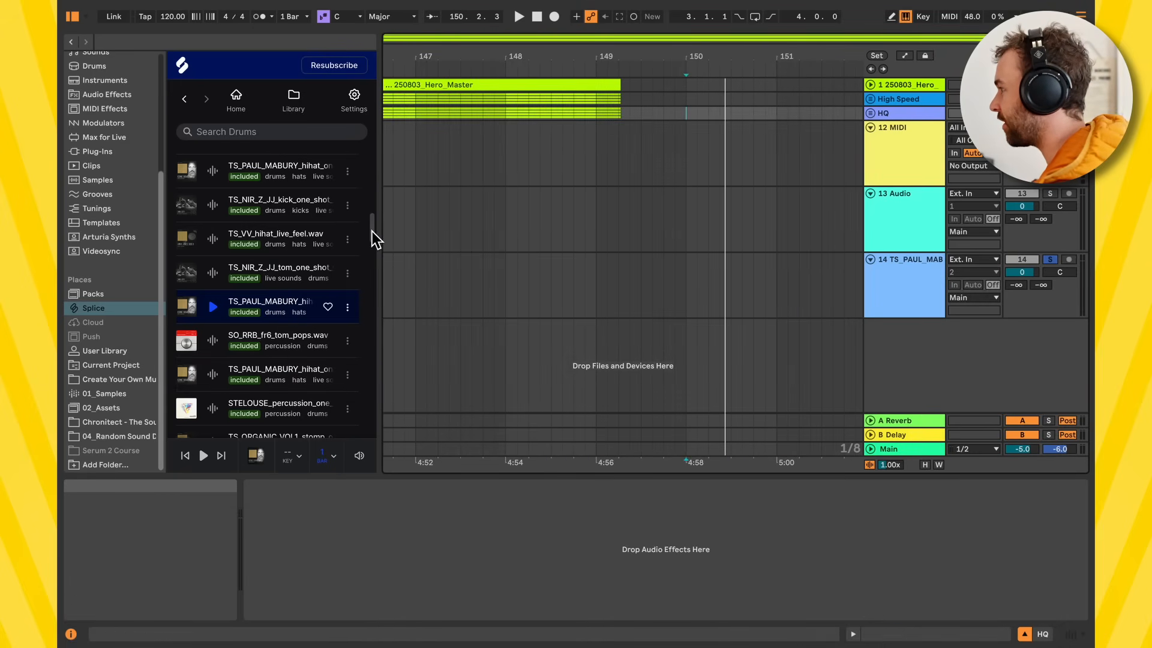
pyautogui.scroll(-5, 372, 231)
pyautogui.click(213, 204)
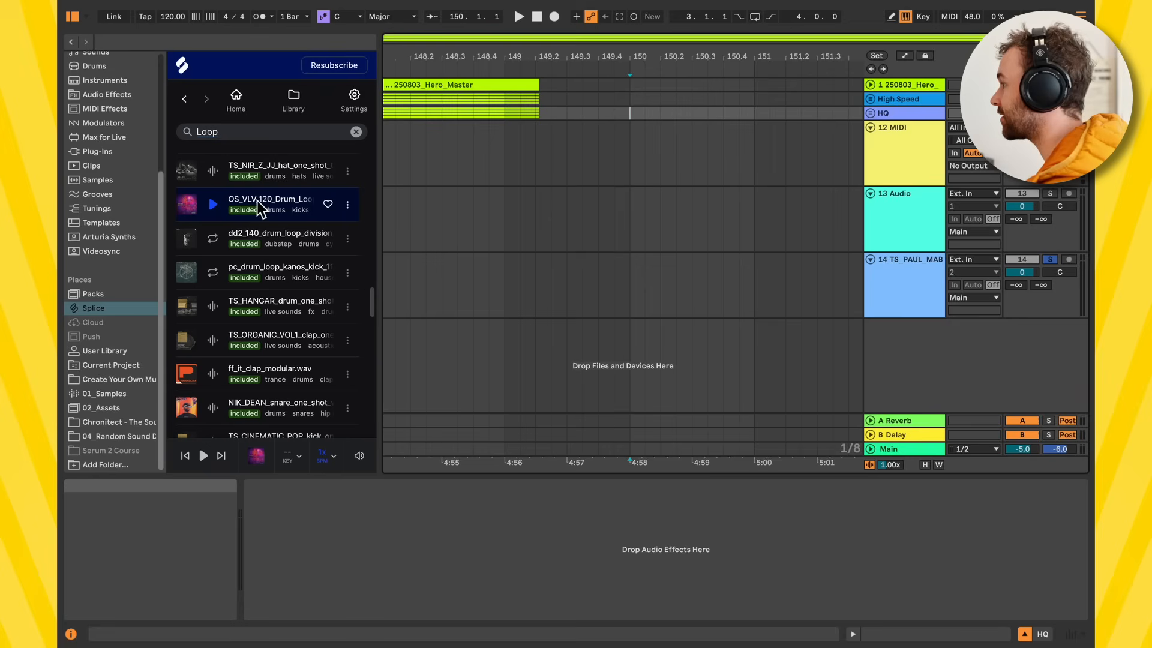
# Step: Set the tempo to 140 BPM and preview the OS_VLV_120 drum loop with the insert mark at bar 193
pyautogui.click(171, 15)
pyautogui.write('140')
pyautogui.press('Return')
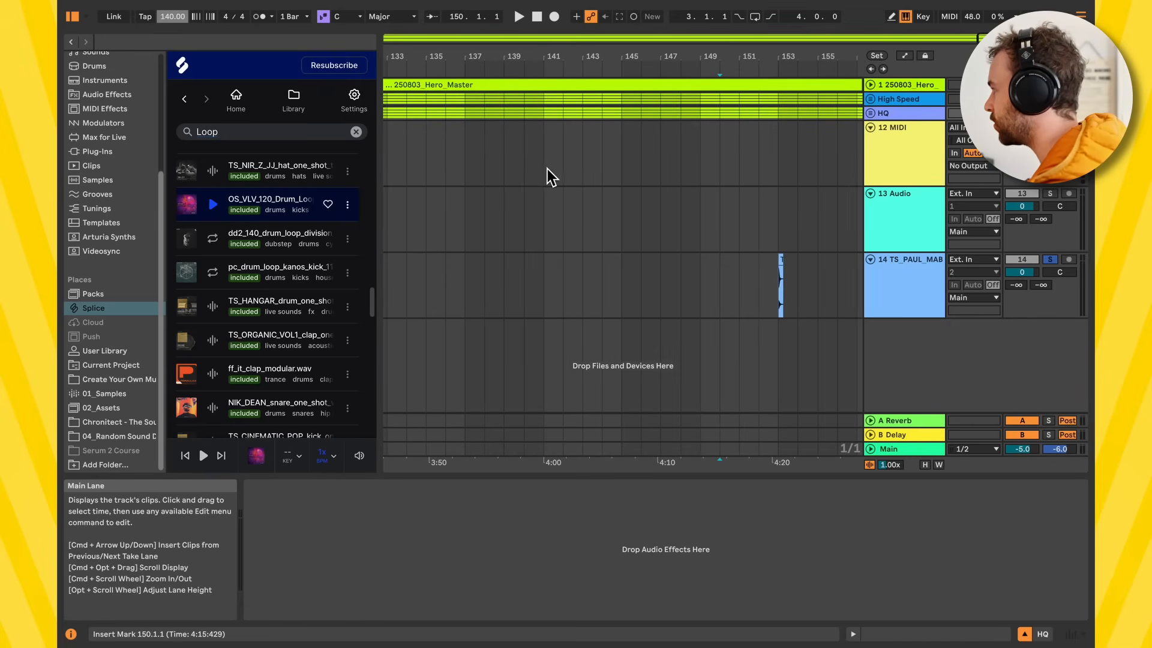
pyautogui.scroll(-10, 702, 154)
pyautogui.moveTo(784, 146); pyautogui.dragTo(942, 152)
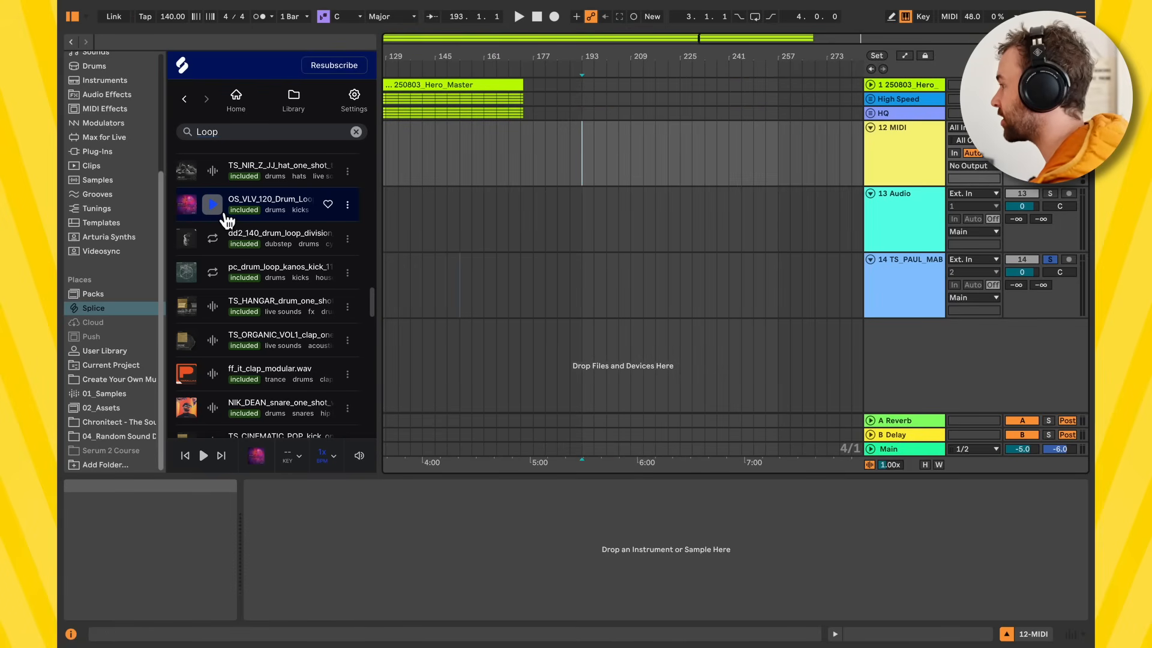
pyautogui.click(224, 213)
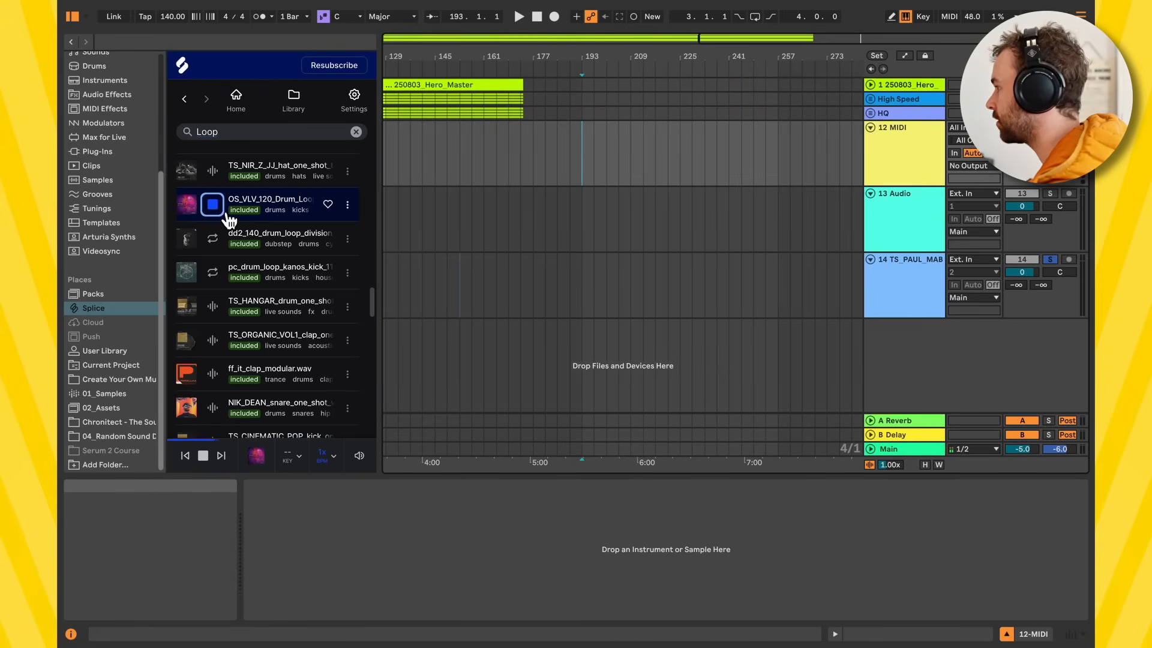
# Step: Preview the drum loop with Splice's Timestretch at 2x, and switch Timestretch to ½
pyautogui.click(333, 464)
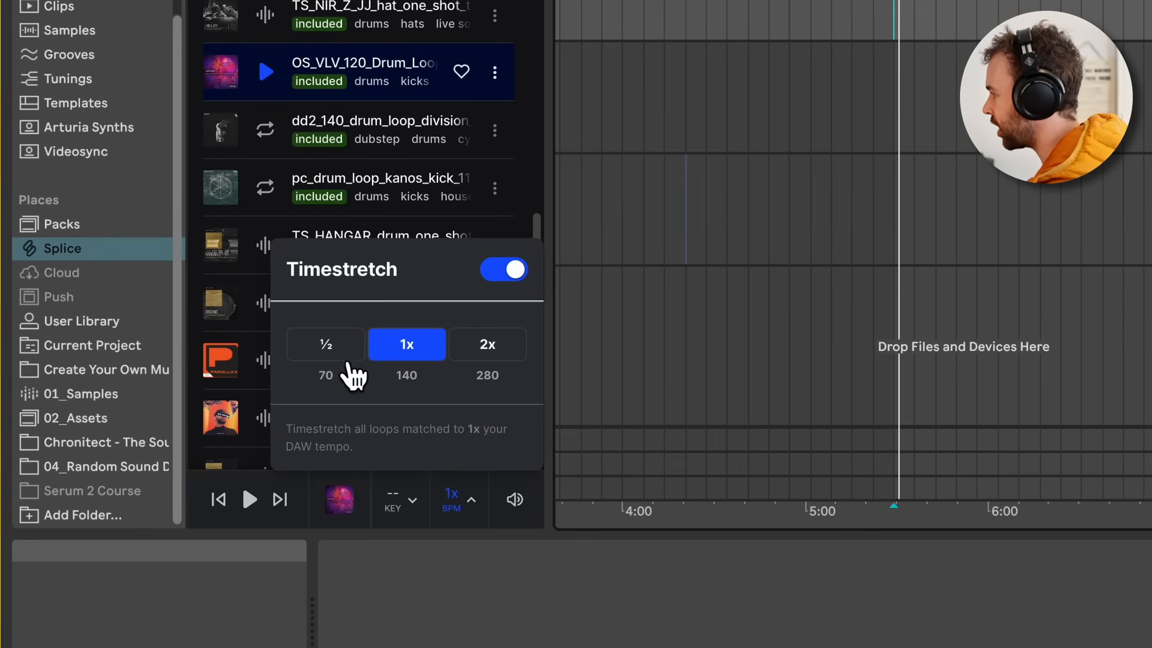
pyautogui.click(512, 360)
pyautogui.click(281, 82)
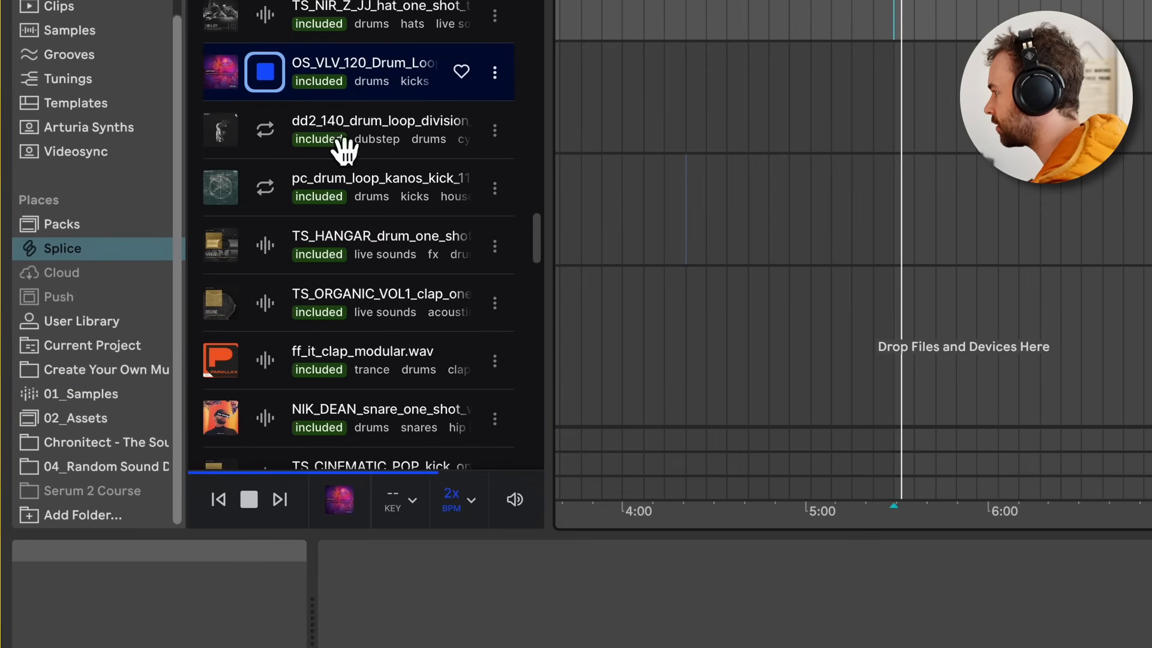
pyautogui.click(489, 521)
pyautogui.click(324, 342)
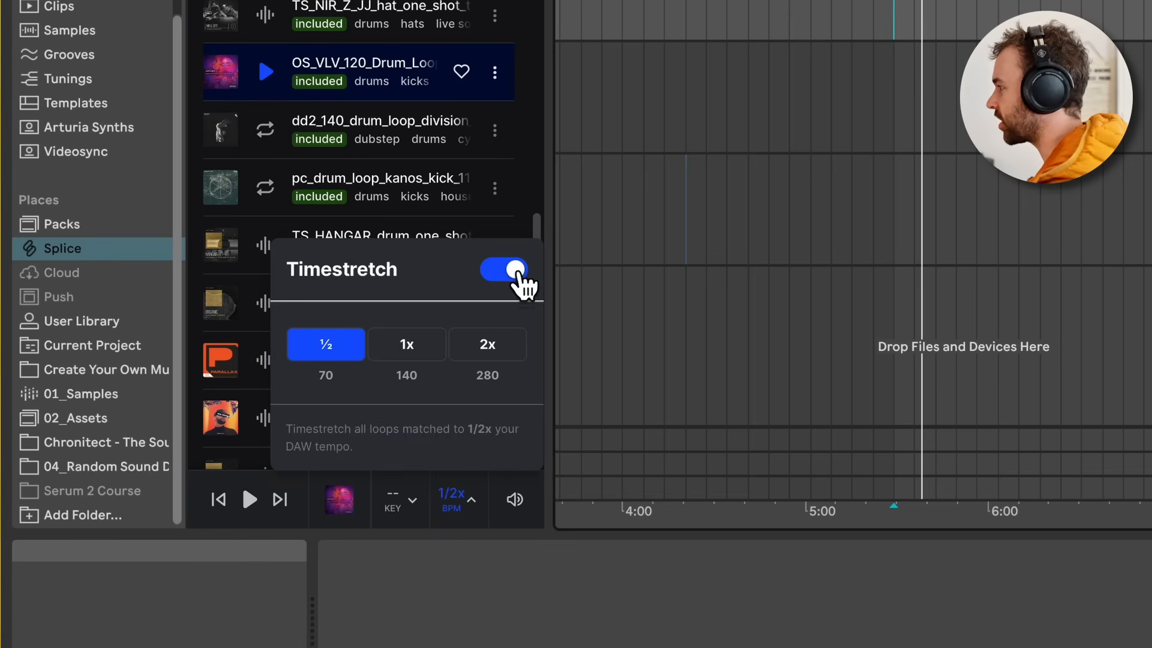
pyautogui.click(483, 509)
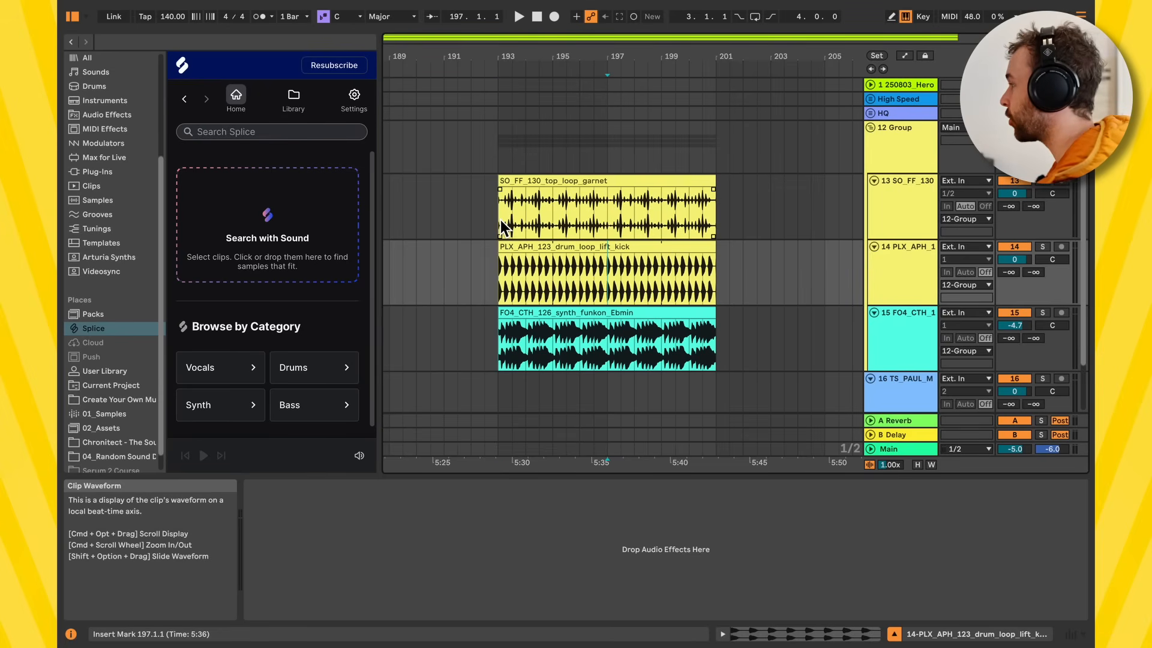
# Step: Select bars 193 to 197 across the top loop, kick loop and synth clips and play them back
pyautogui.moveTo(497, 228); pyautogui.dragTo(609, 359)
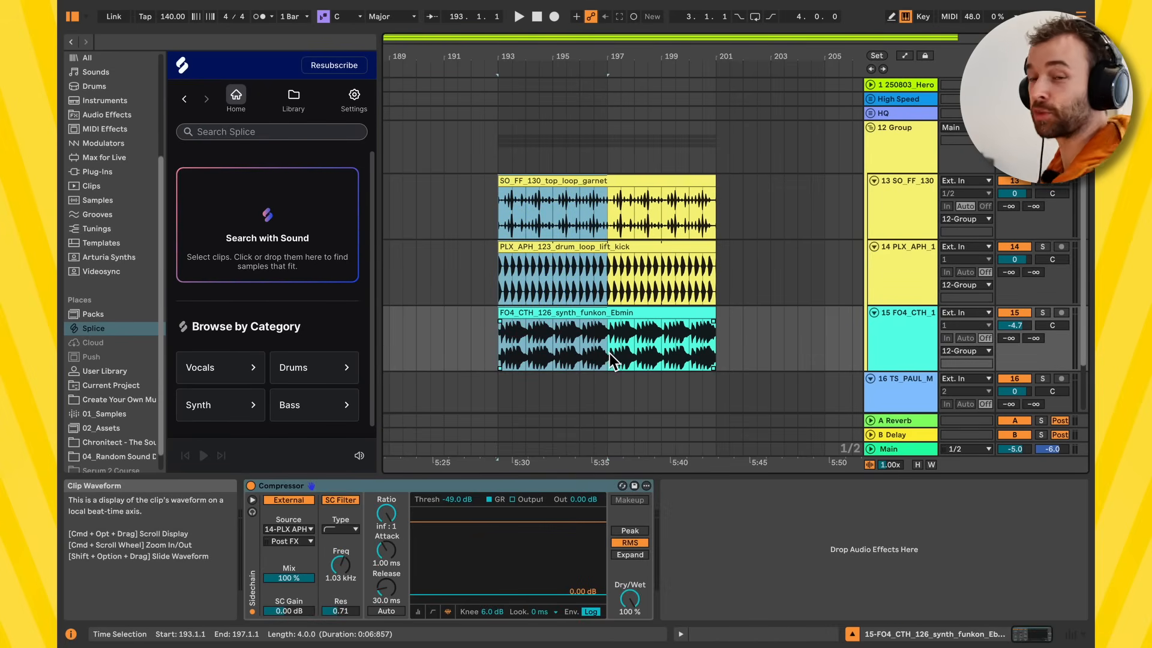
pyautogui.press('space')
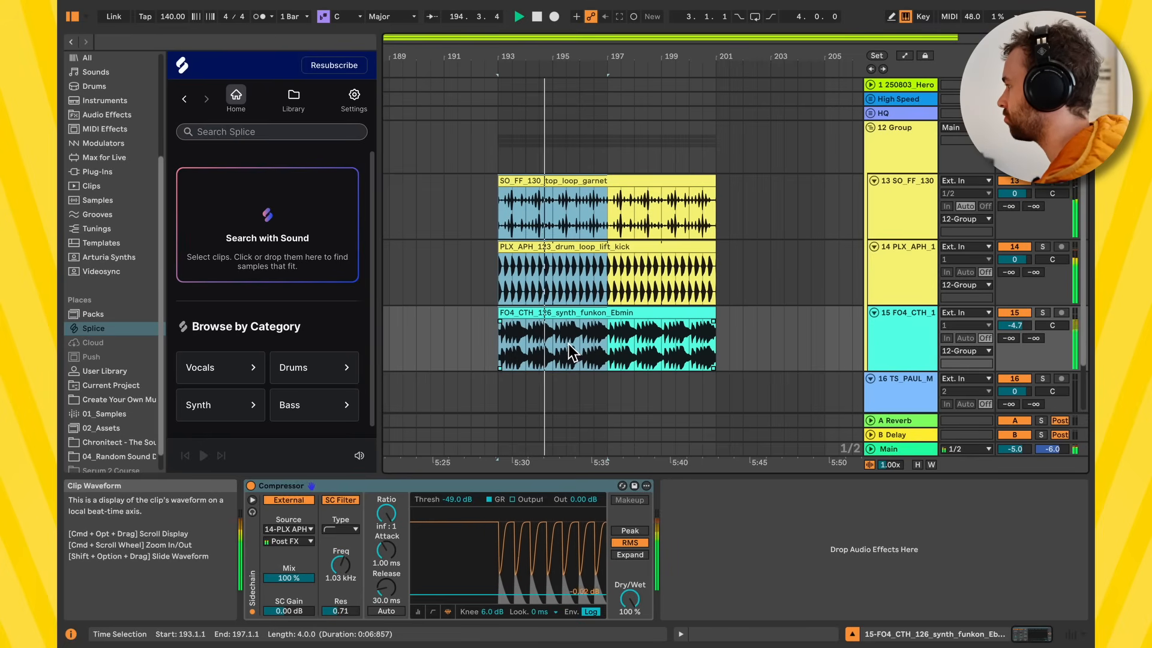
pyautogui.press('space')
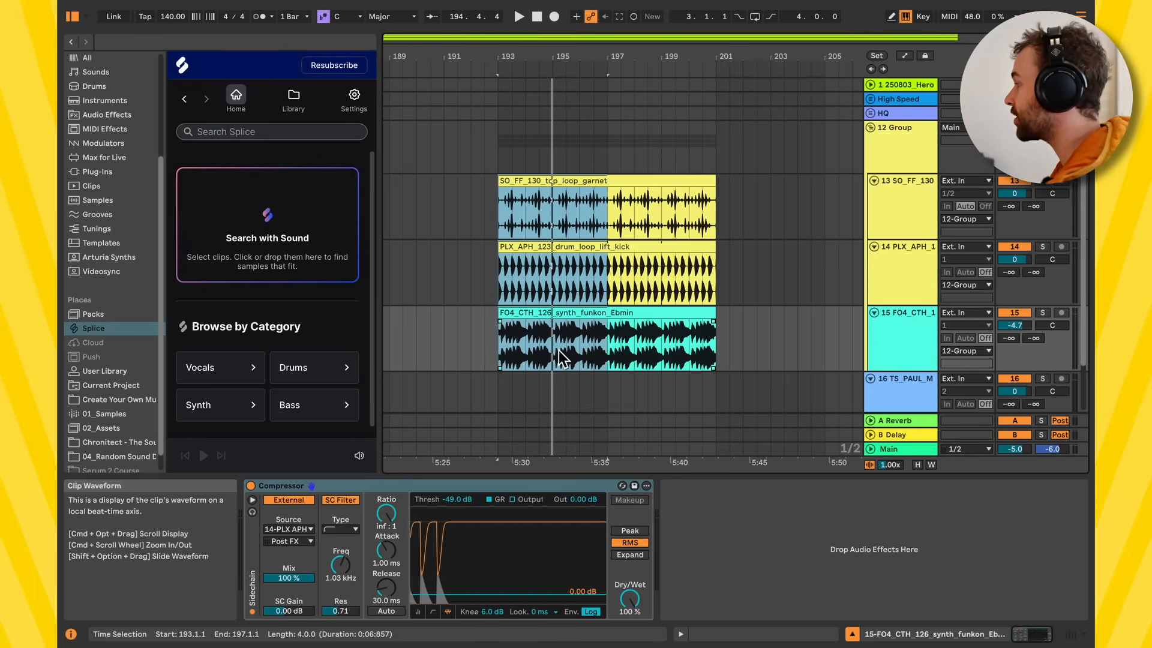
# Step: Run Search with Sound on bars 193 to 195 of the three clips and play the captured reference
pyautogui.moveTo(558, 358); pyautogui.dragTo(501, 213)
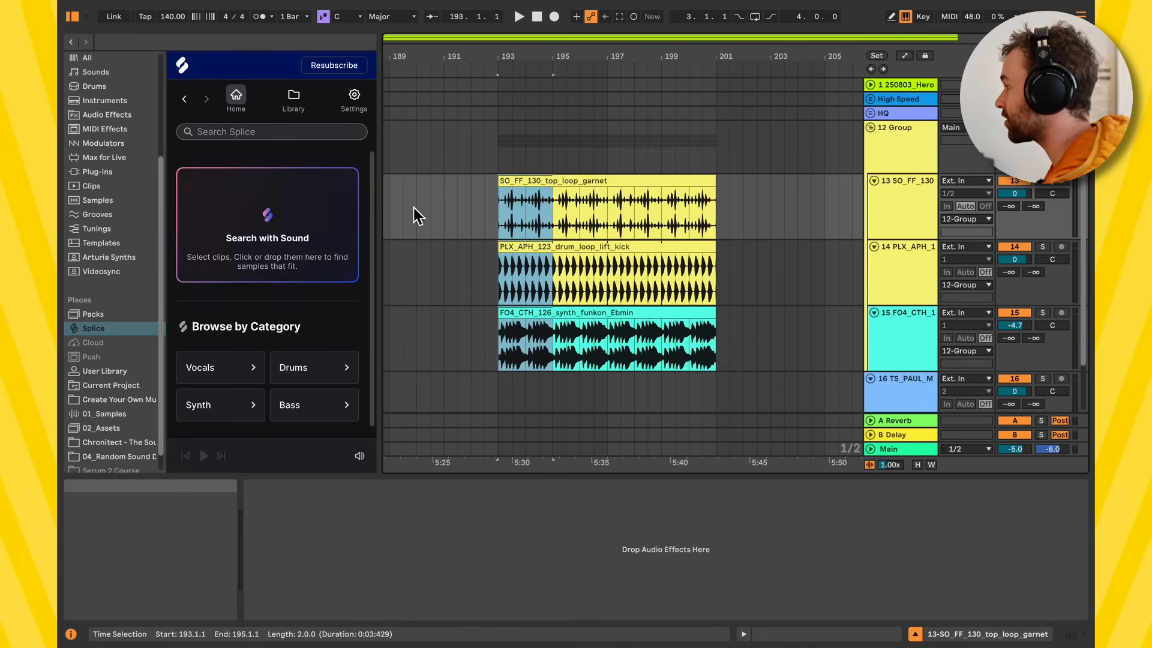
pyautogui.click(307, 237)
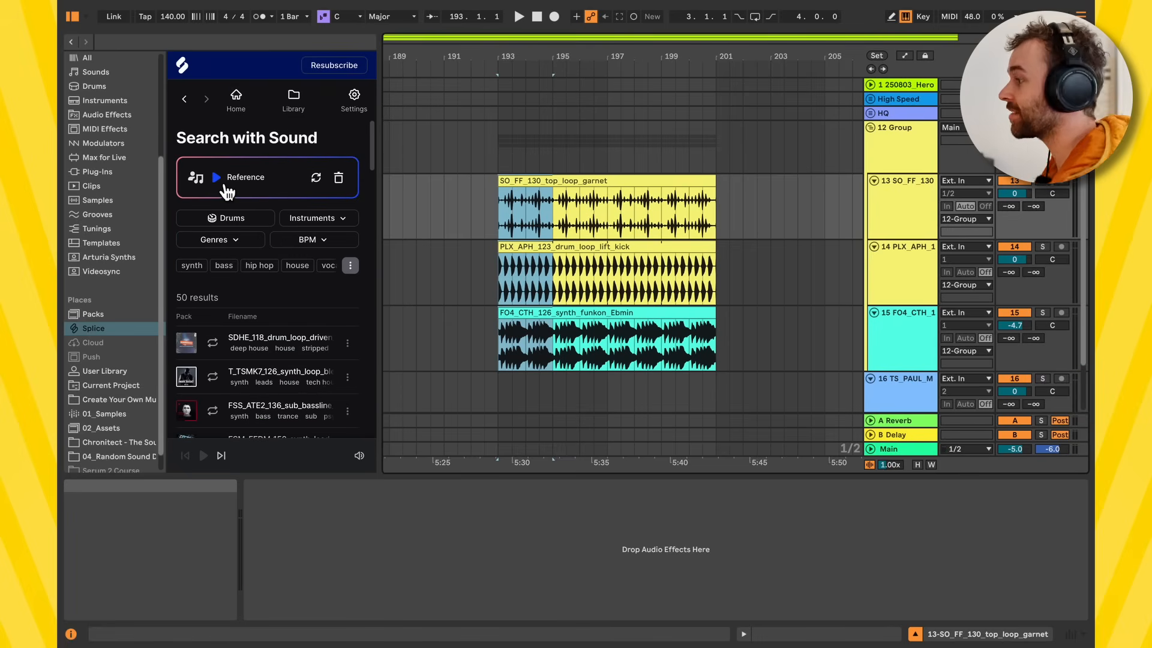
pyautogui.click(217, 177)
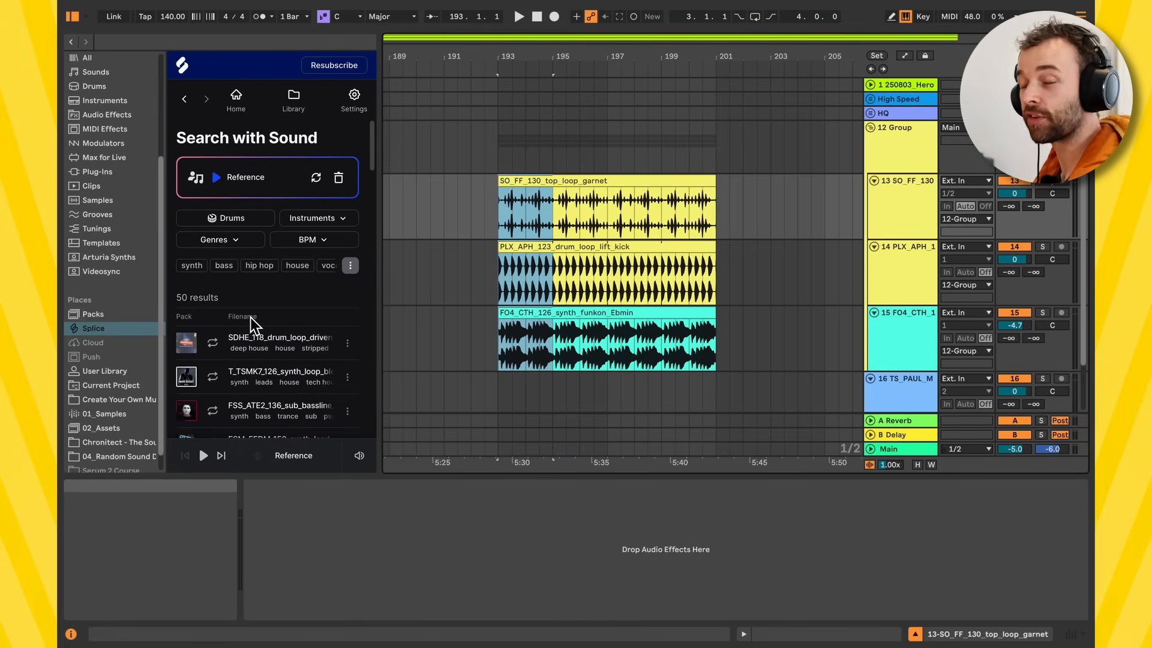
# Step: Audition the Search with Sound results, from the T_TSMK7_126 synth loop through the FSS_ATE2_136 sub bassline and further down the list
pyautogui.scroll(-1, 250, 318)
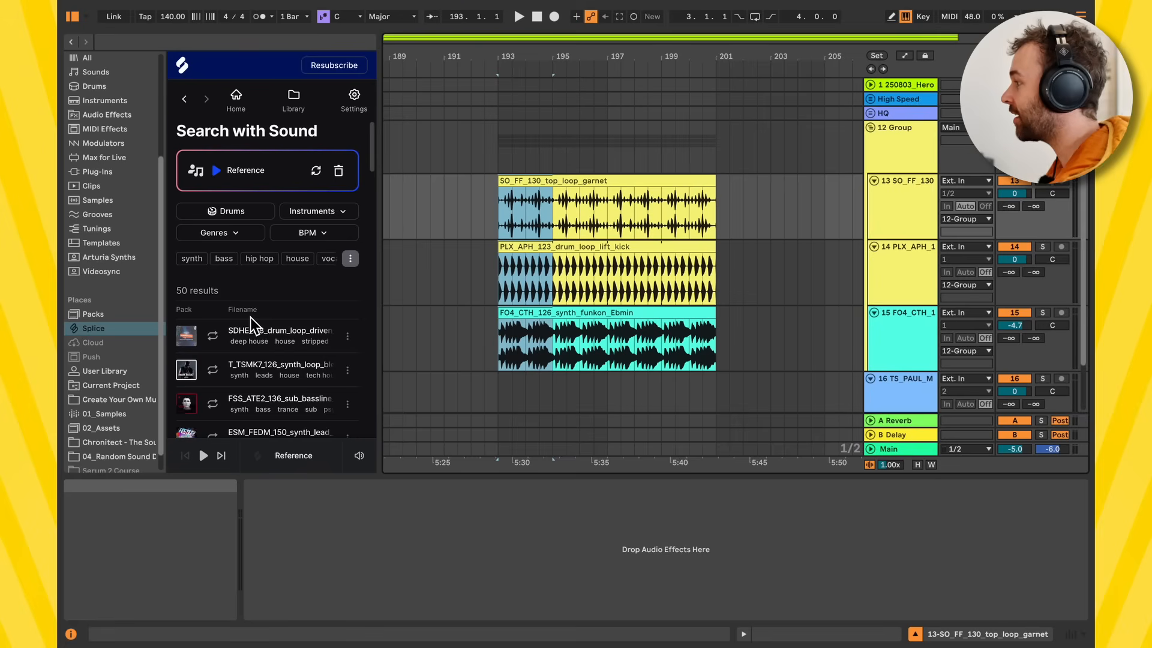
pyautogui.scroll(-1, 227, 350)
pyautogui.click(224, 344)
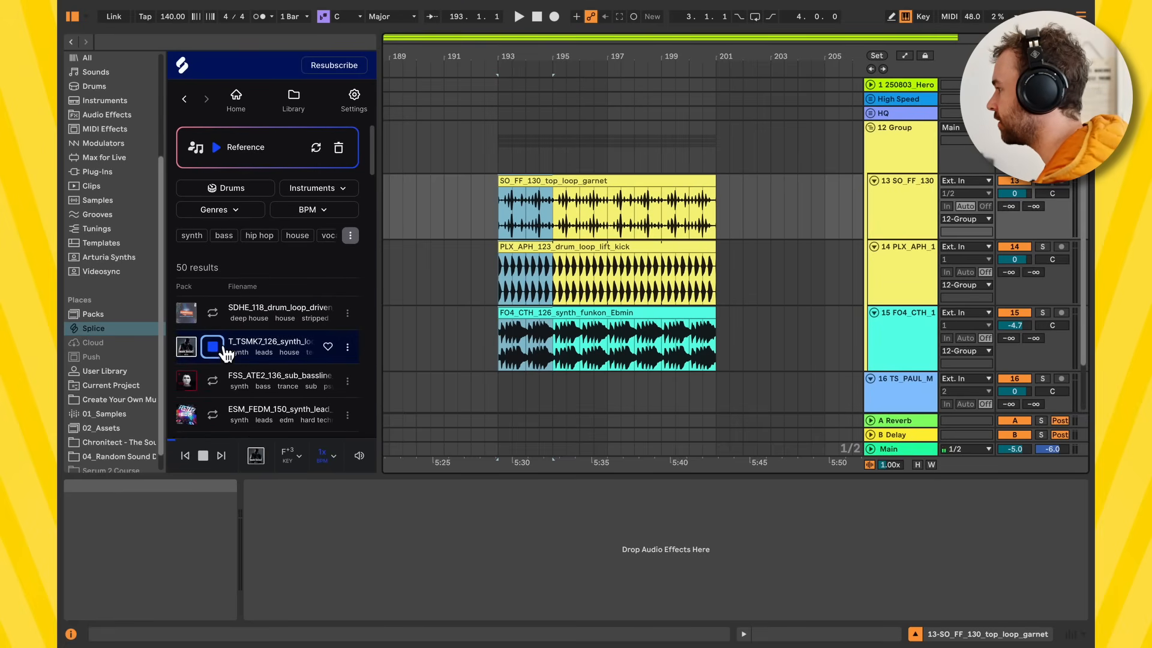
pyautogui.scroll(-2, 224, 344)
pyautogui.click(218, 334)
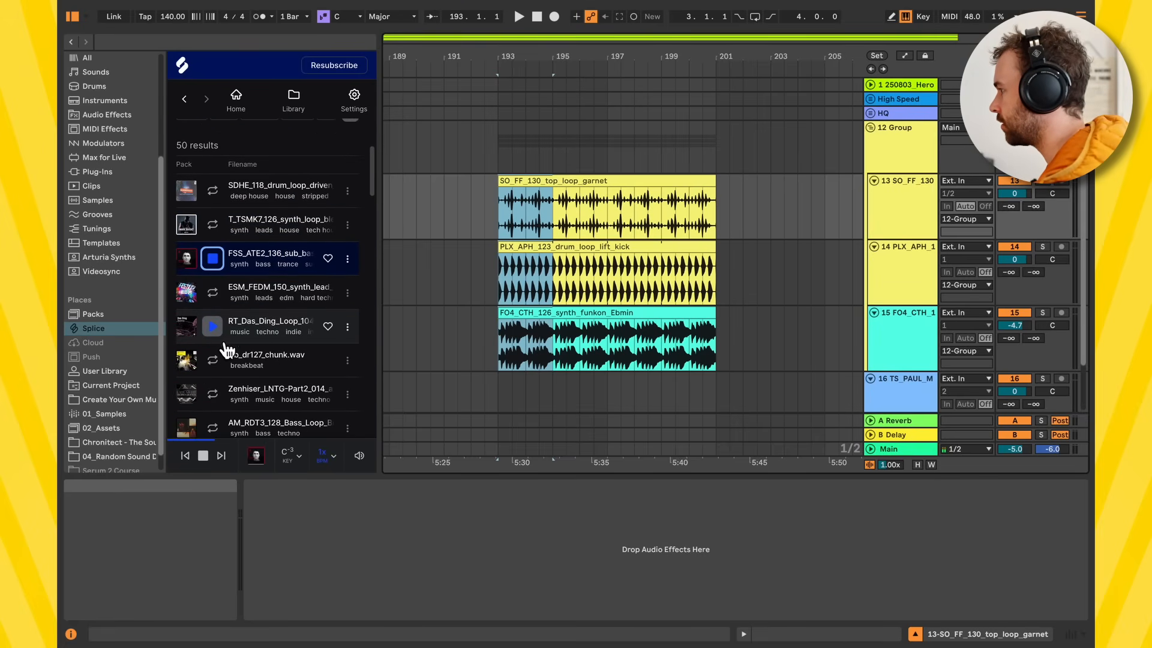
pyautogui.press('Down')
pyautogui.press('Down')
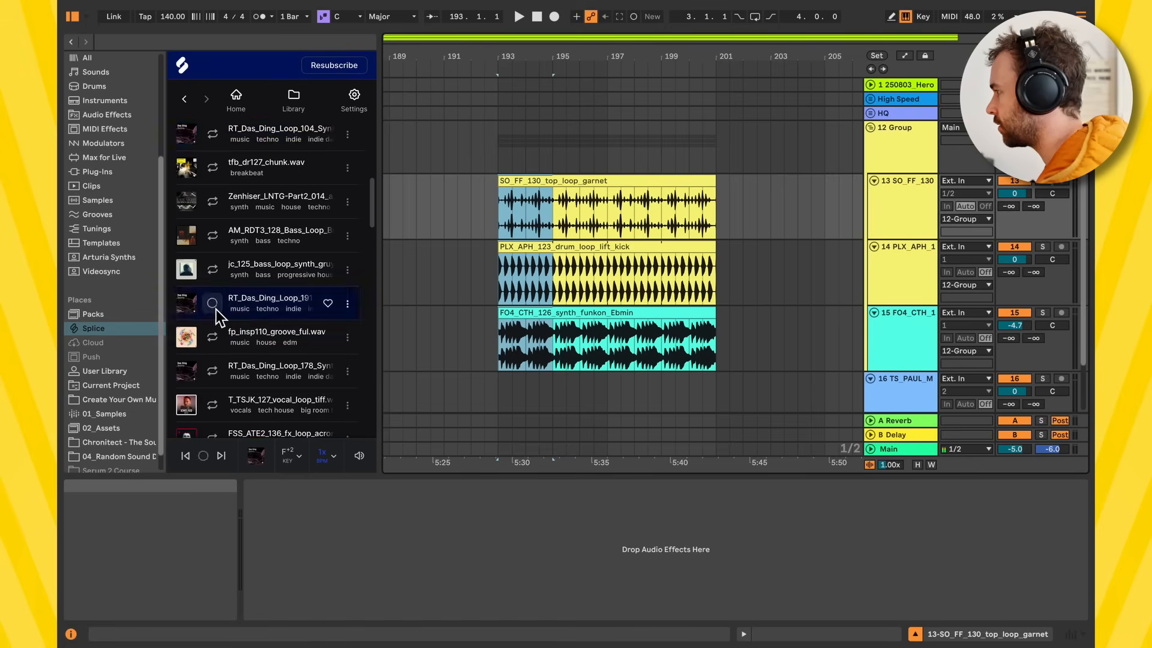
# Step: Preview the RT_Das_Ding_Loop_104 result and browse the remaining matching samples
pyautogui.scroll(10, 292, 287)
pyautogui.scroll(-2, 288, 327)
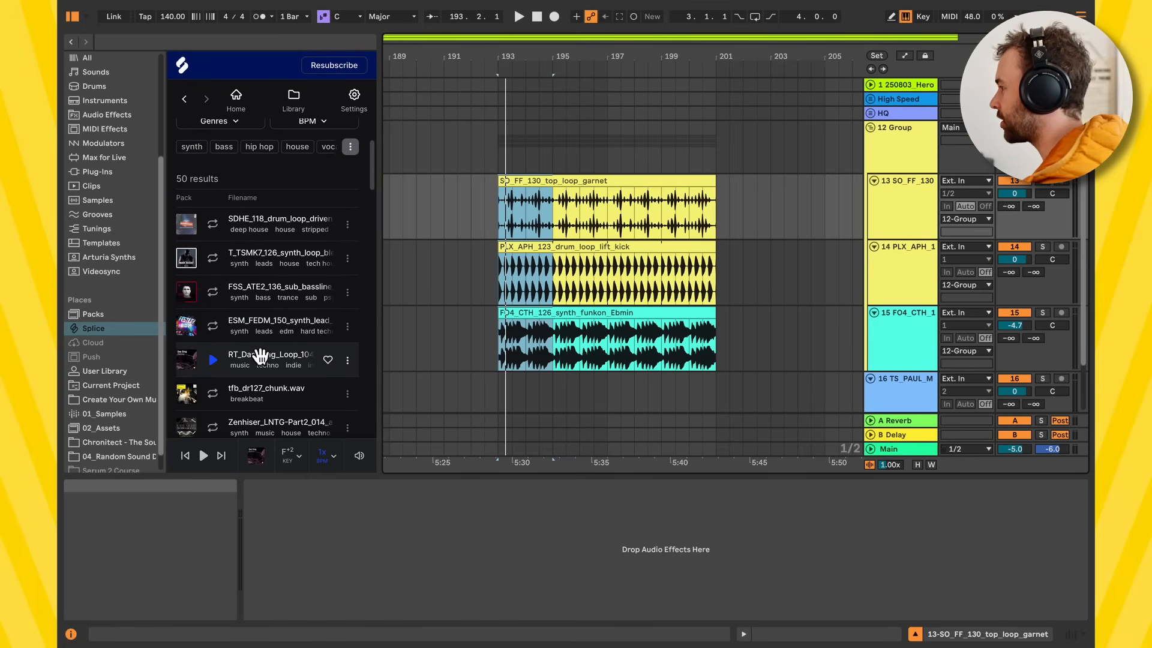
pyautogui.click(219, 358)
pyautogui.scroll(-2, 217, 366)
pyautogui.scroll(-6, 252, 369)
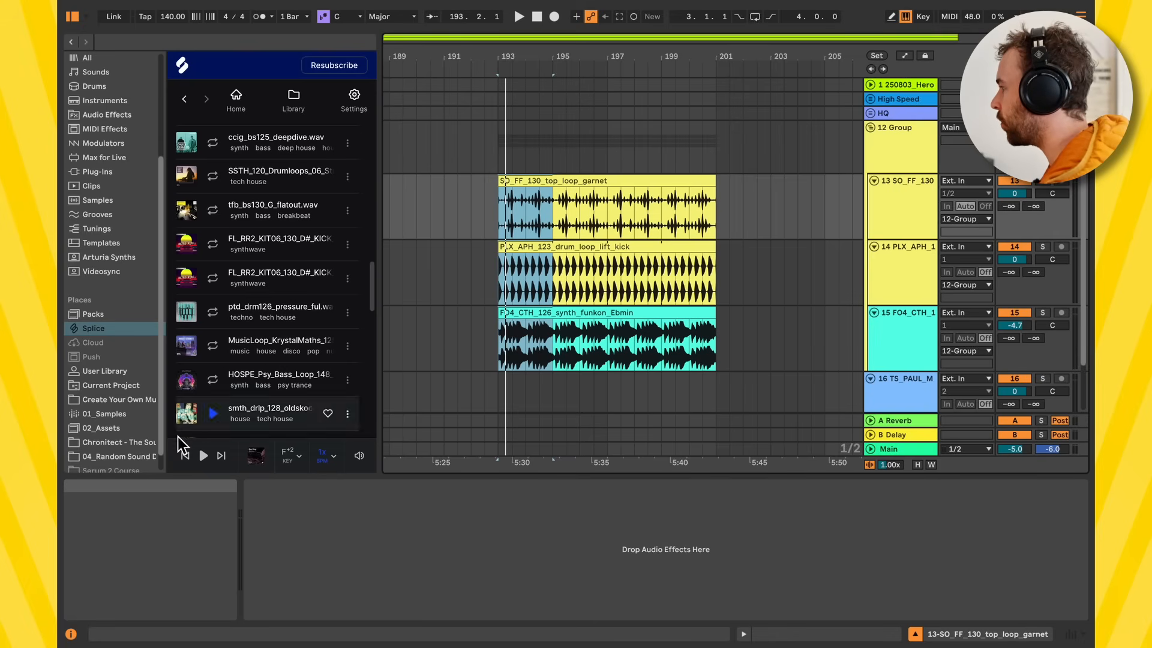
# Step: Look over Splice's Transpose key and pitch options, and place the insert mark at bar 193 on the kick loop track
pyautogui.click(294, 468)
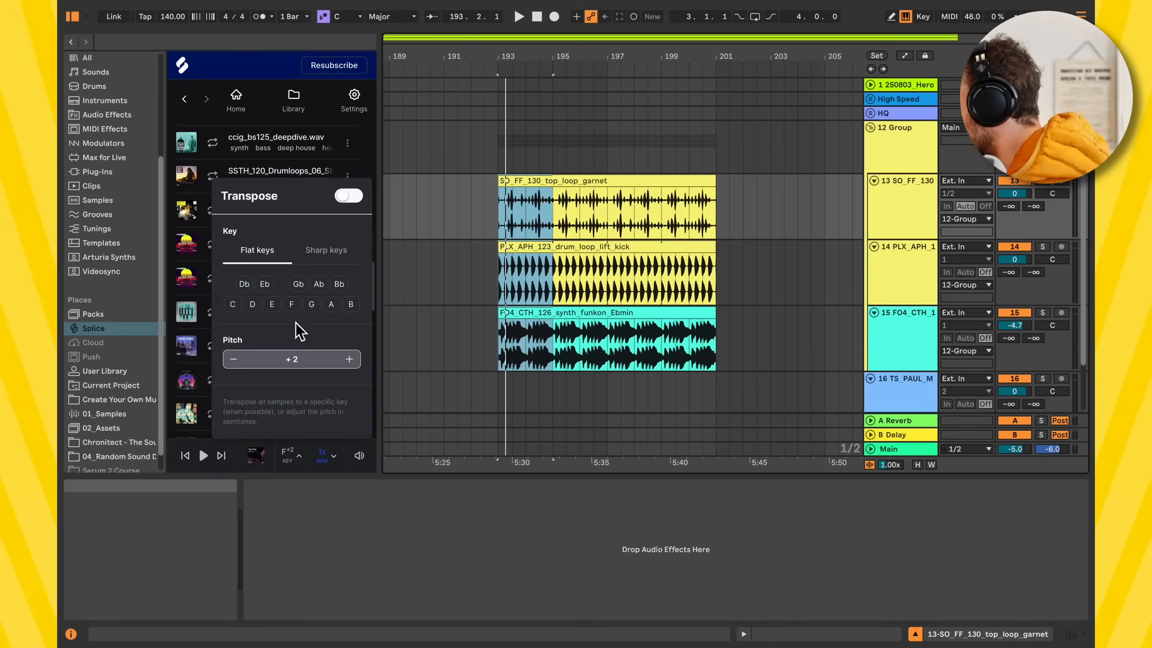
pyautogui.click(308, 476)
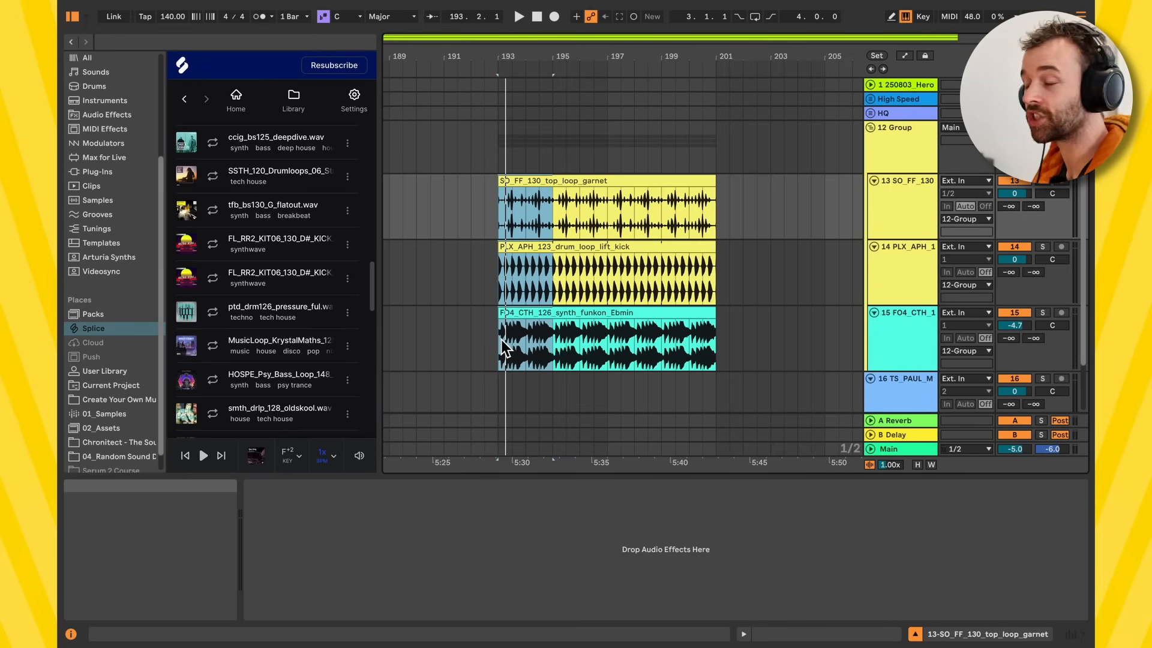
pyautogui.click(499, 283)
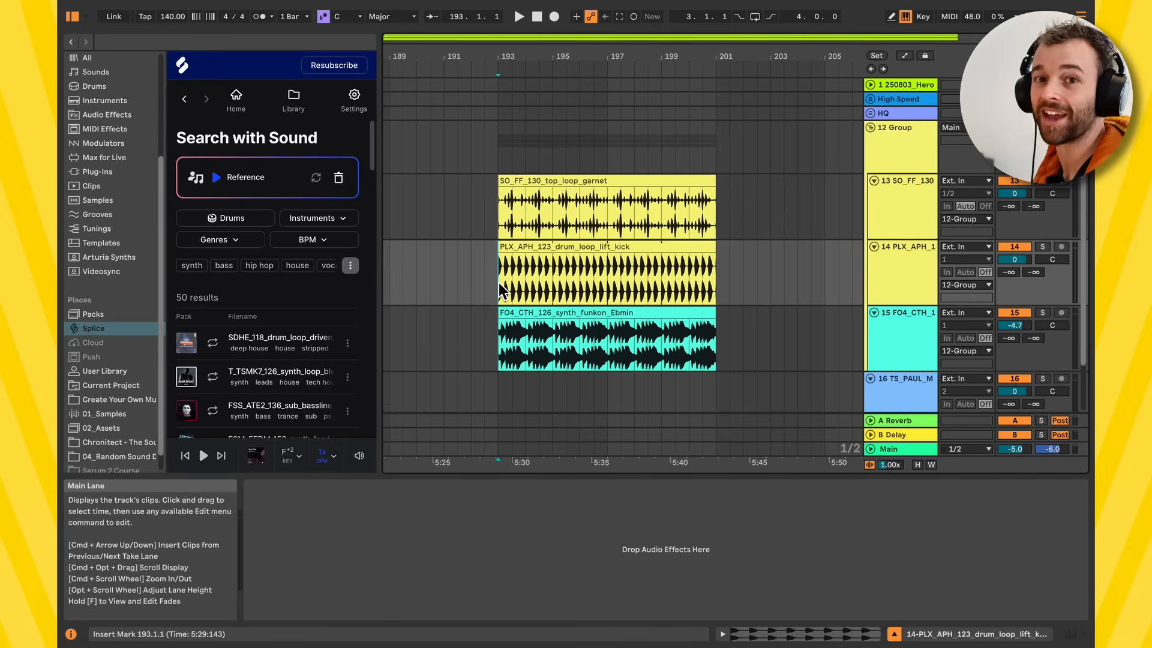
# Step: Turn off Show Splice in the Library settings and check the Places list in the browser
pyautogui.press('super+comma')
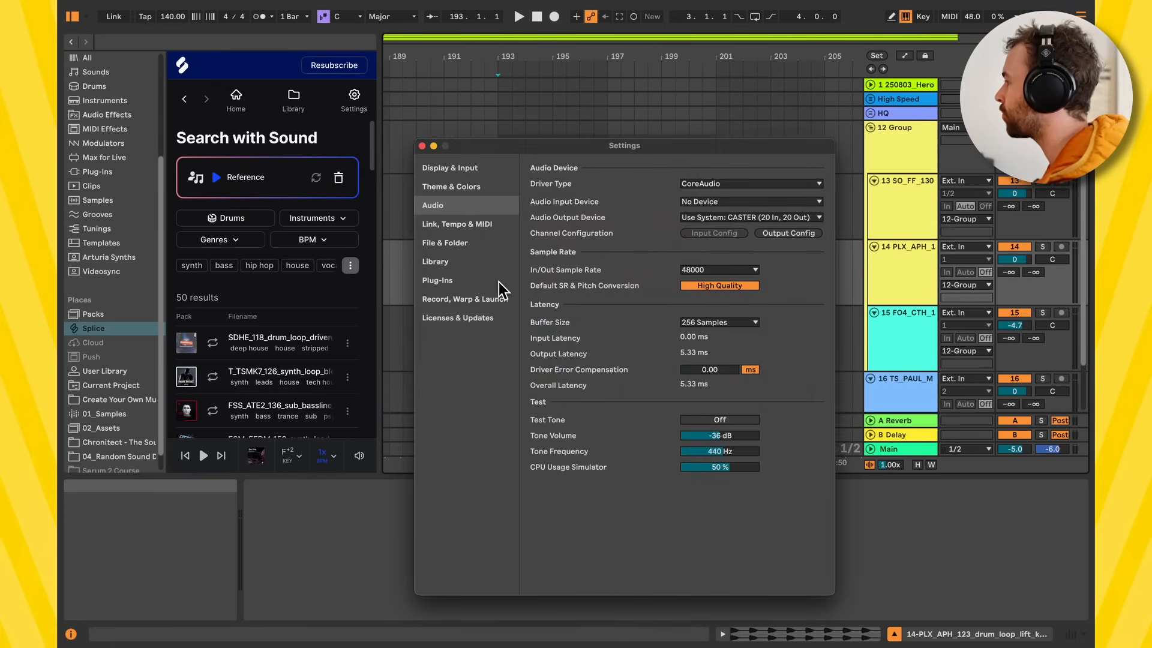
pyautogui.click(464, 266)
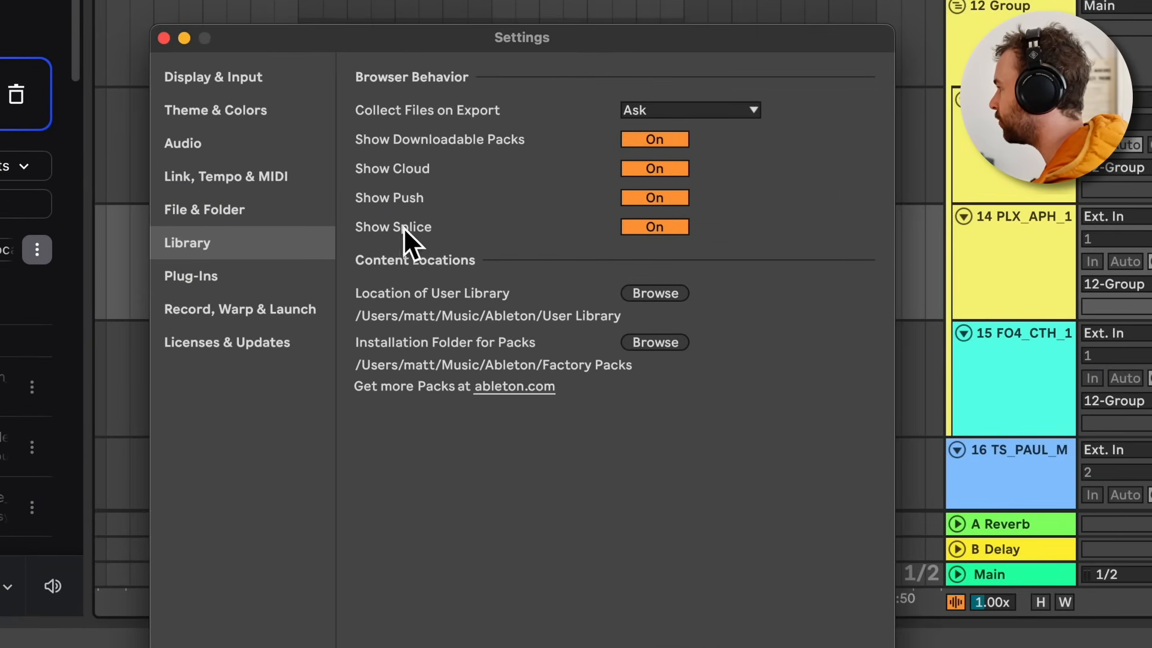
pyautogui.click(642, 233)
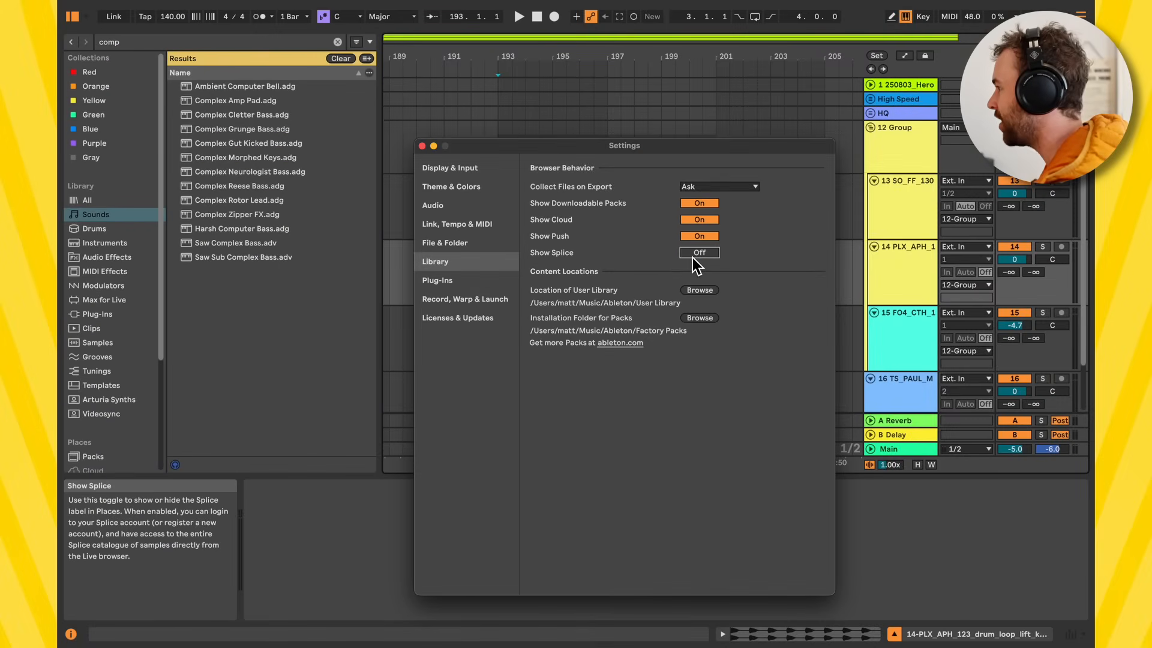
pyautogui.moveTo(161, 291); pyautogui.dragTo(156, 402)
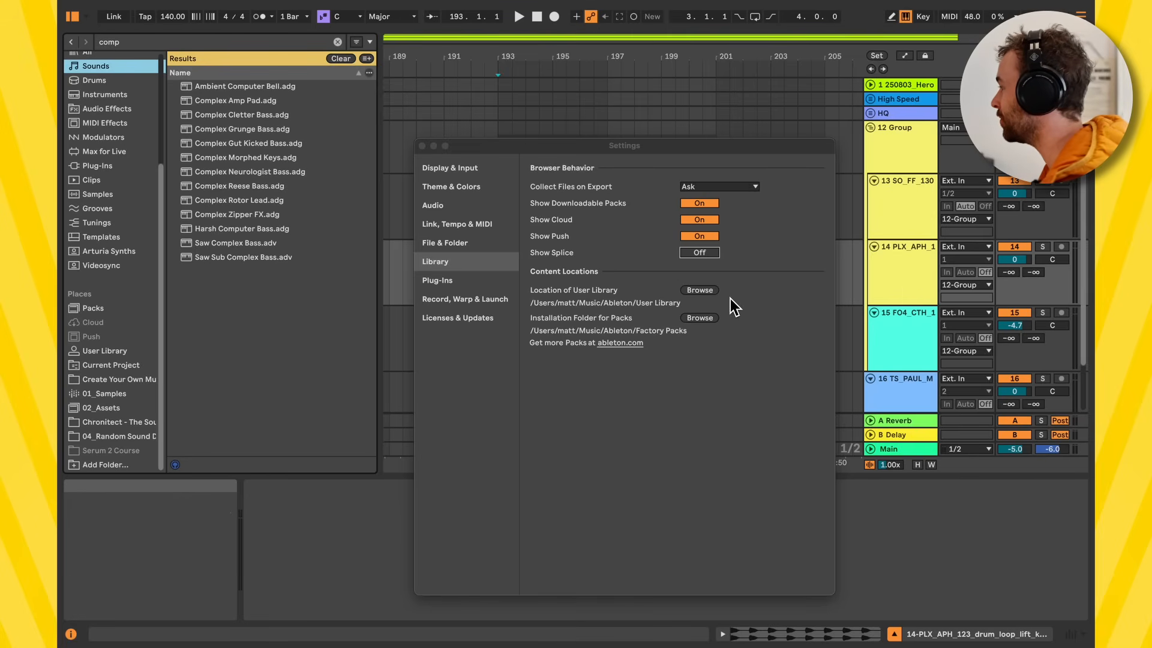
# Step: Turn Show Splice back on in the Library settings and close the Settings window
pyautogui.click(701, 253)
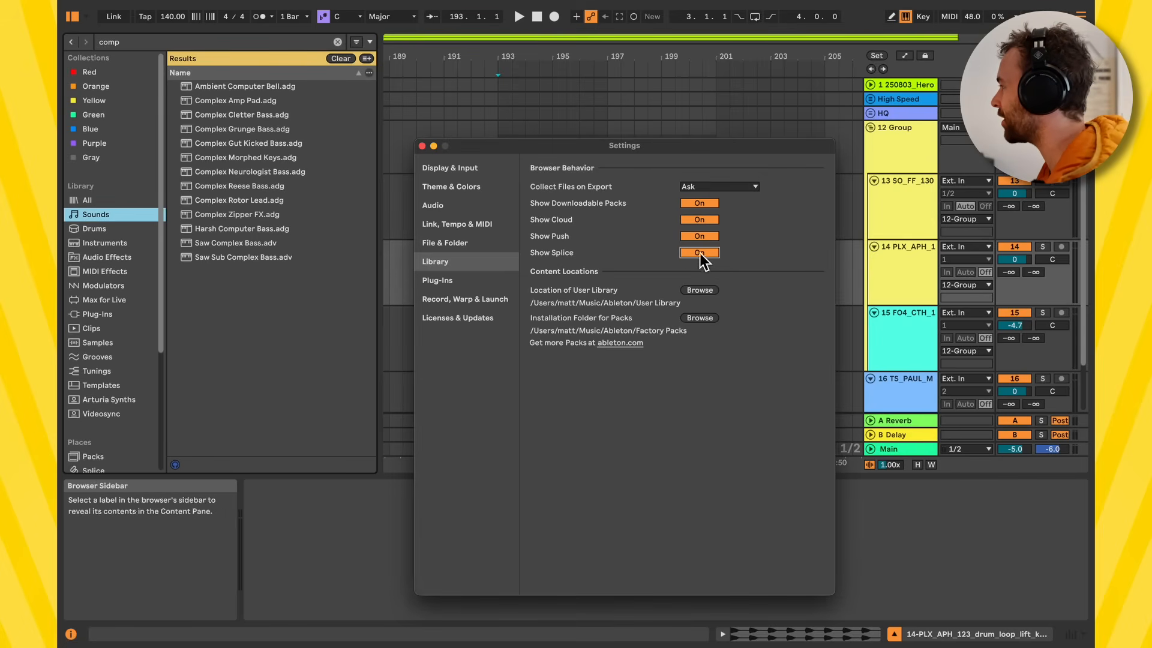
pyautogui.click(423, 146)
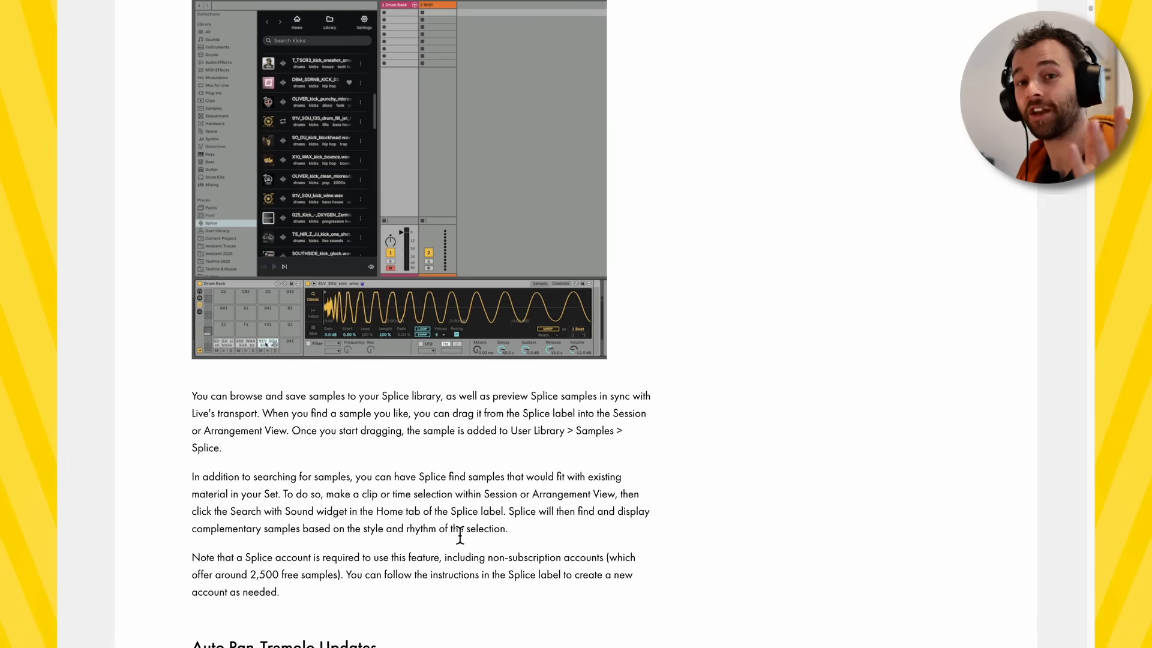
# Step: Switch to the release notes and examine the Auto Pan-Tremolo Updates section's device image and introduction
pyautogui.scroll(-7, 443, 506)
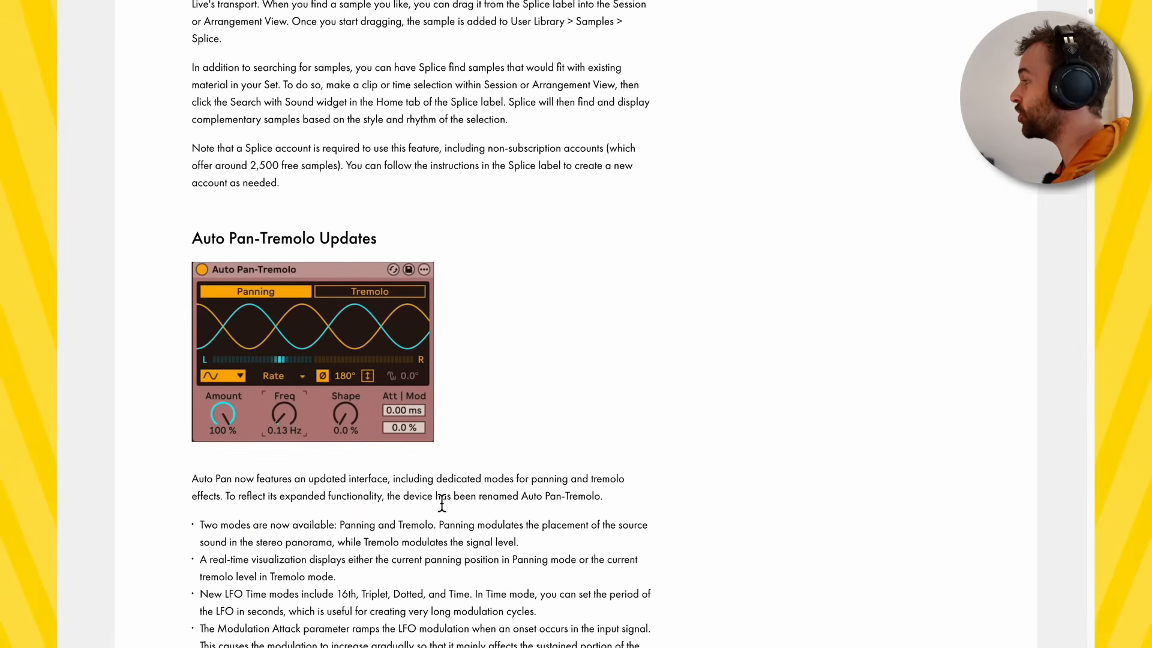
pyautogui.moveTo(194, 235); pyautogui.dragTo(328, 238)
pyautogui.click(468, 268)
pyautogui.scroll(-3, 471, 273)
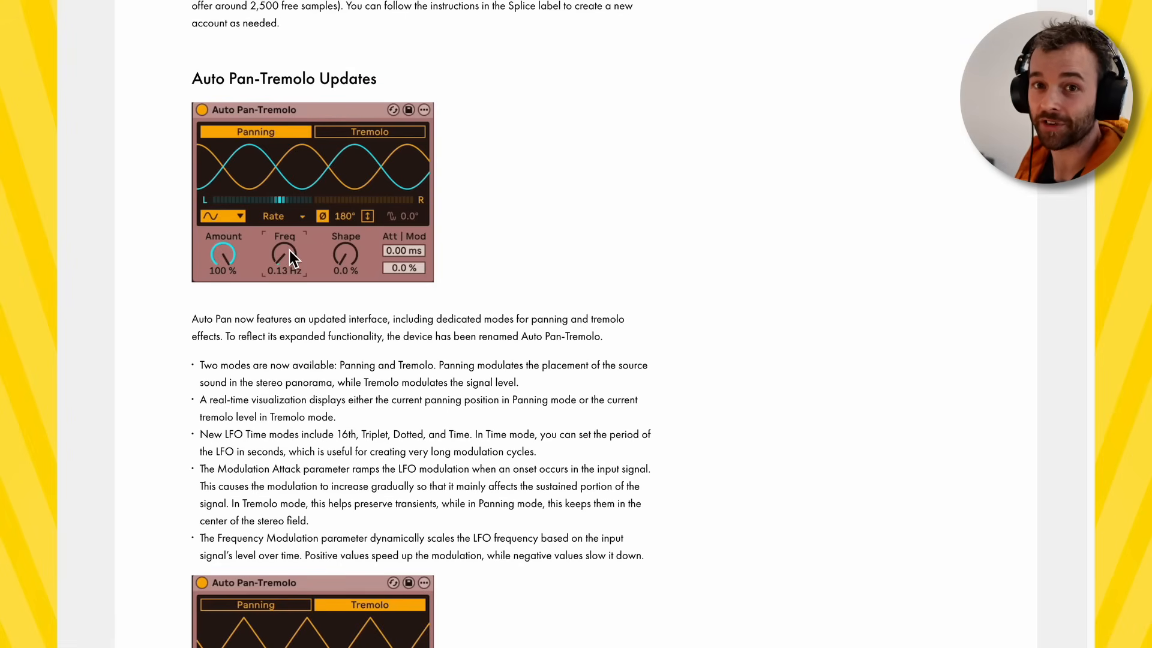
pyautogui.scroll(-1, 289, 250)
pyautogui.moveTo(193, 302); pyautogui.dragTo(334, 321)
pyautogui.click(383, 309)
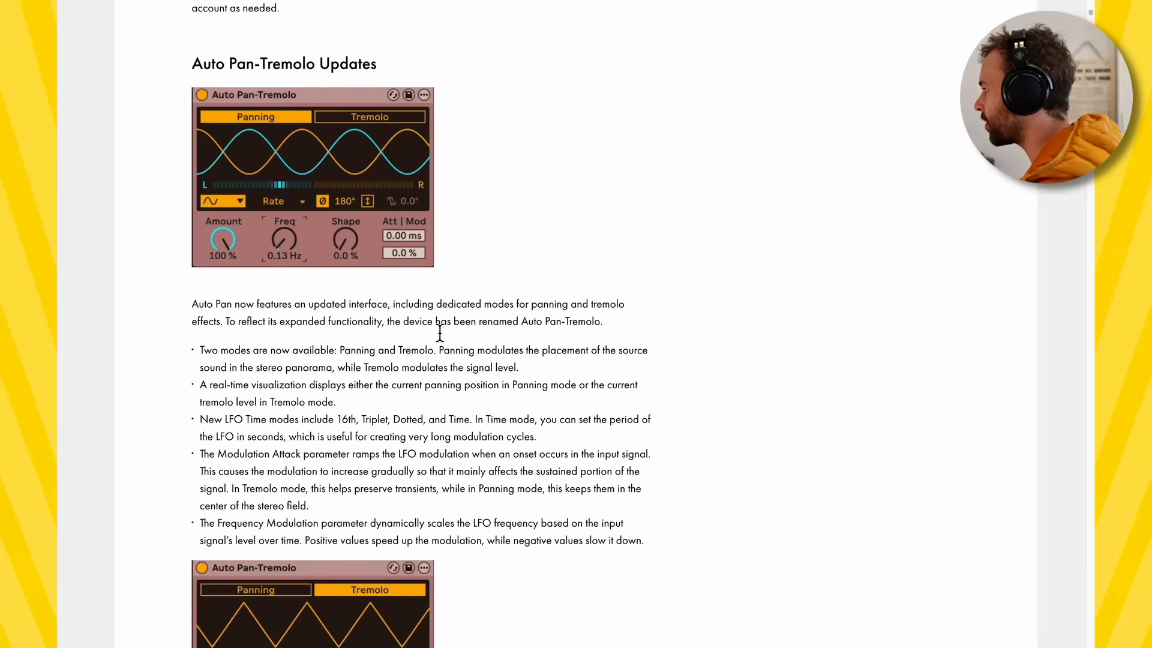
# Step: Read the Auto Pan-Tremolo notes on the two modes, real-time visualization, LFO Time modes, Modulation Attack and Frequency Modulation
pyautogui.moveTo(439, 330); pyautogui.dragTo(597, 329)
pyautogui.click(472, 356)
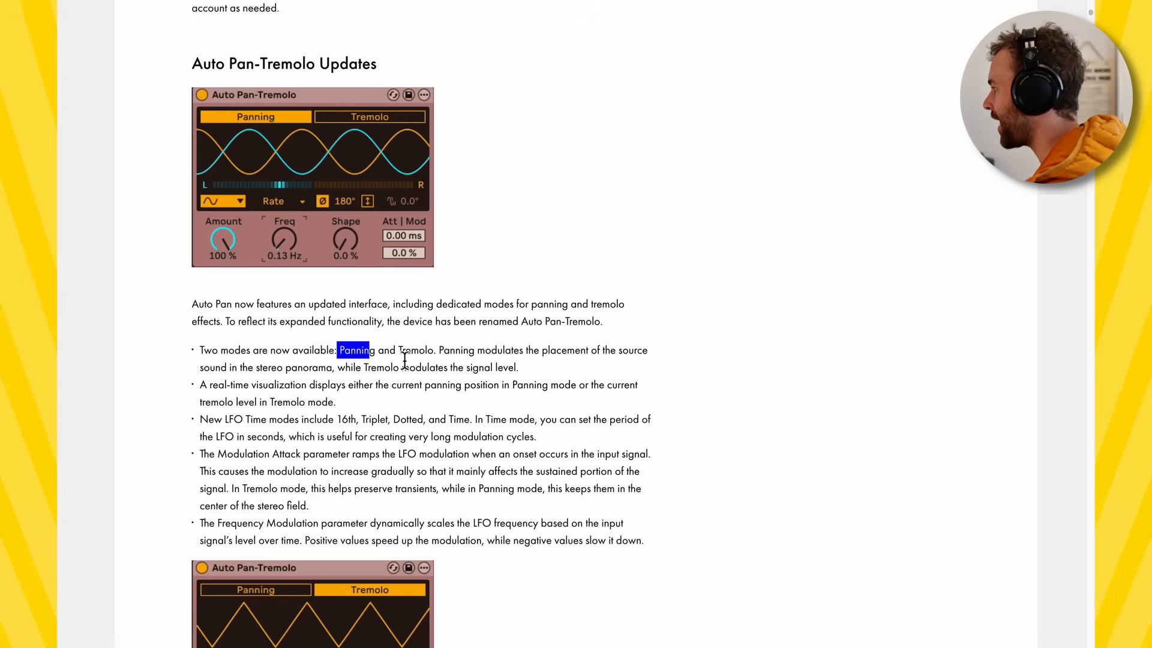
pyautogui.moveTo(396, 353); pyautogui.dragTo(534, 359)
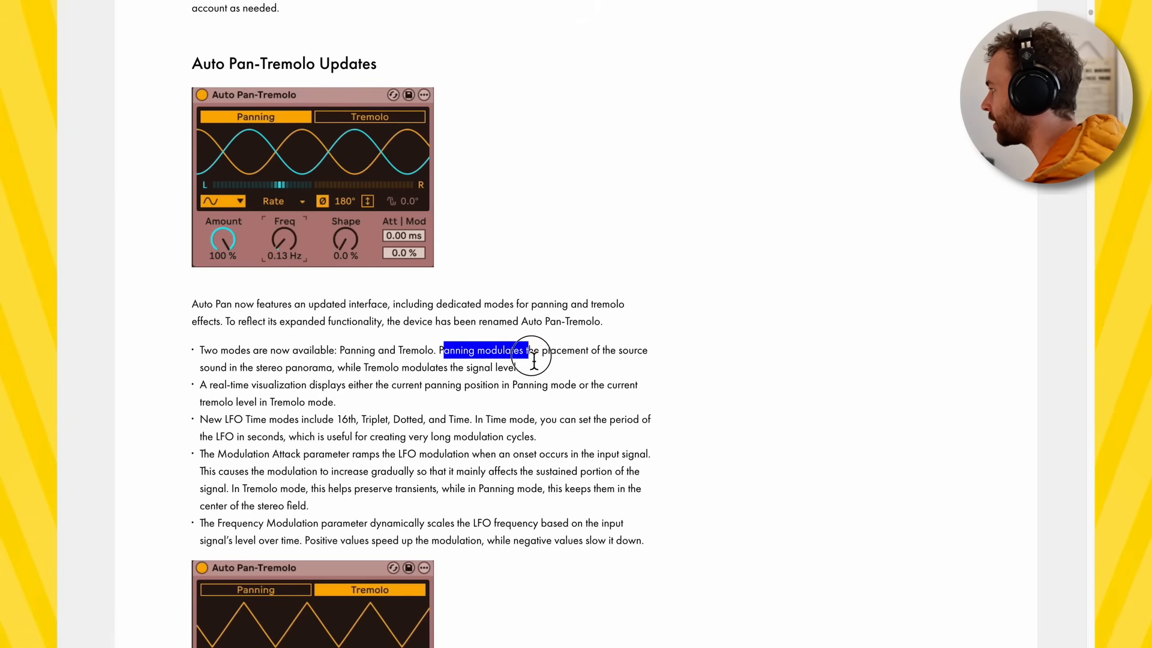
pyautogui.moveTo(256, 369); pyautogui.dragTo(528, 381)
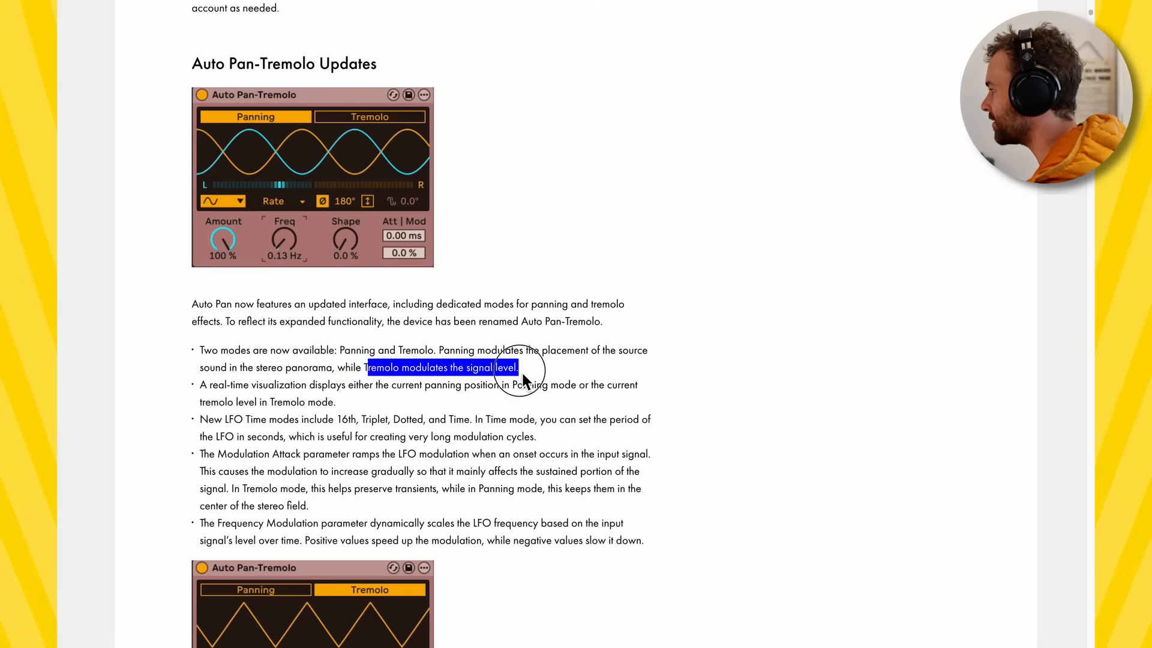
pyautogui.click(524, 379)
pyautogui.moveTo(201, 385); pyautogui.dragTo(356, 391)
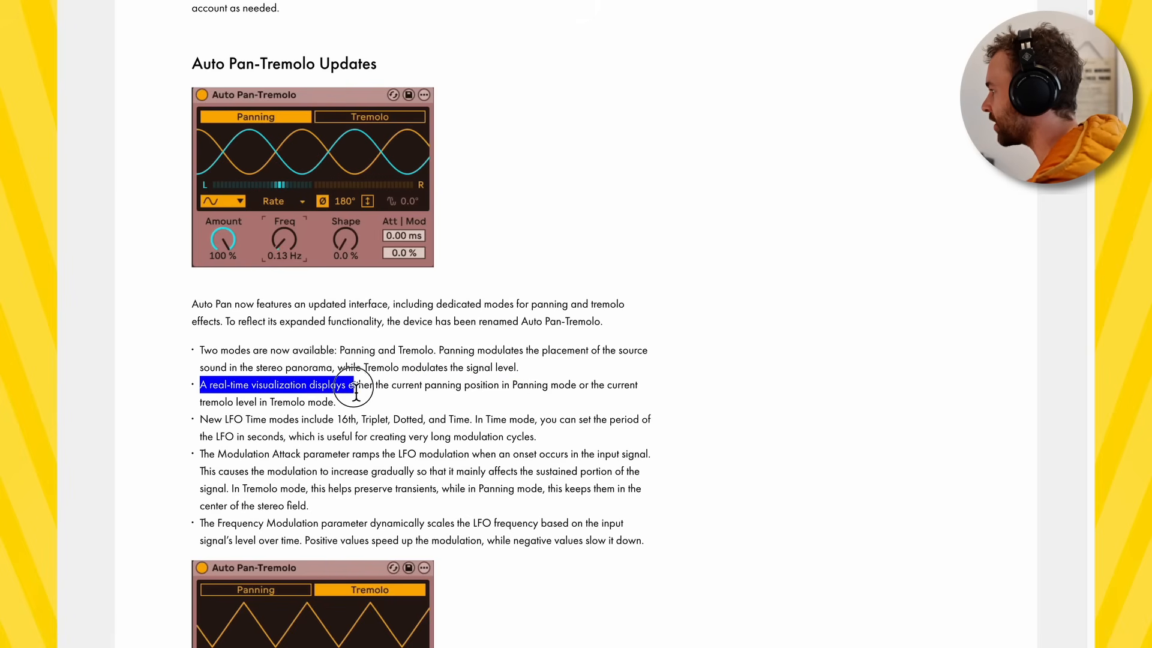
pyautogui.moveTo(201, 420); pyautogui.dragTo(519, 427)
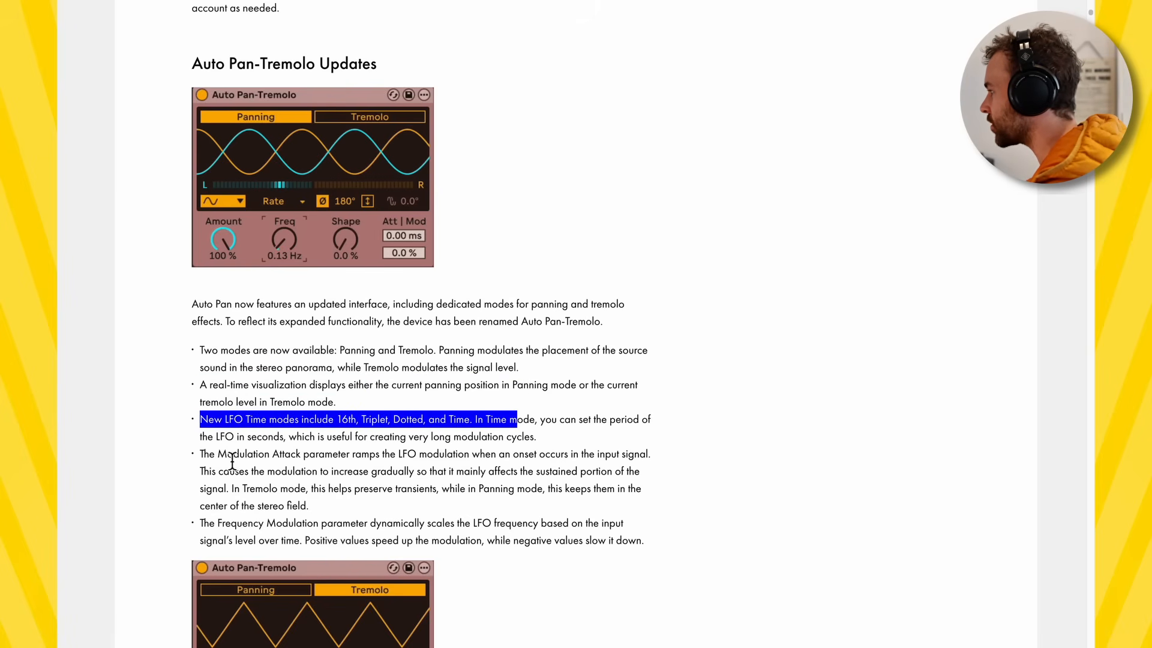
pyautogui.moveTo(217, 455); pyautogui.dragTo(384, 456)
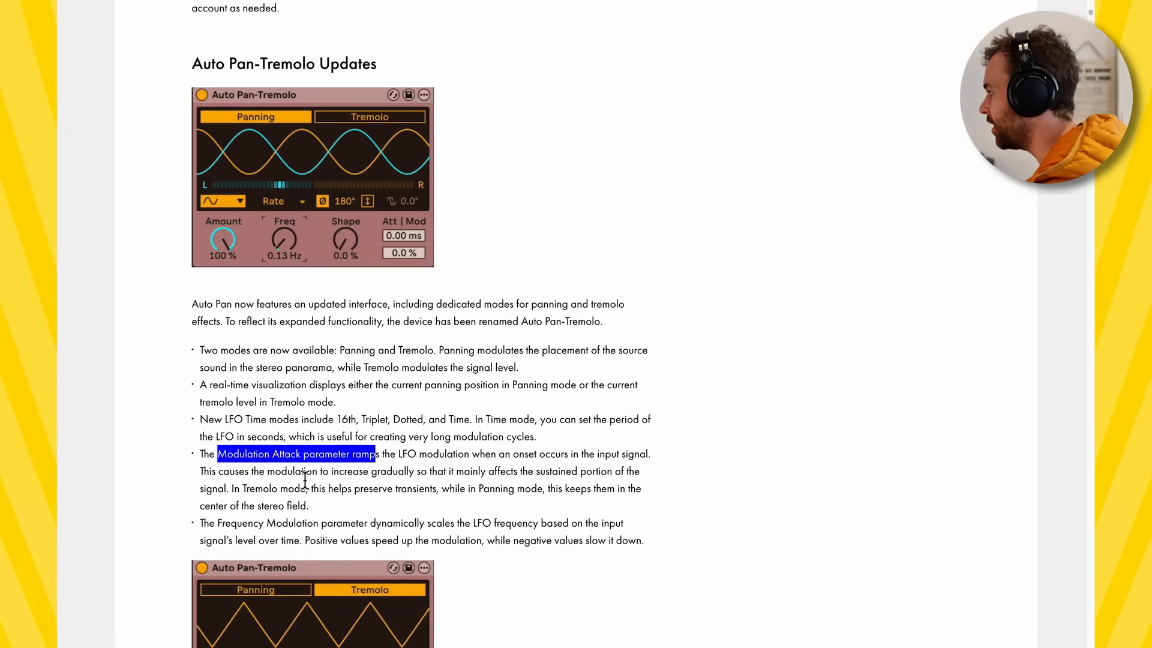
pyautogui.scroll(-1, 306, 485)
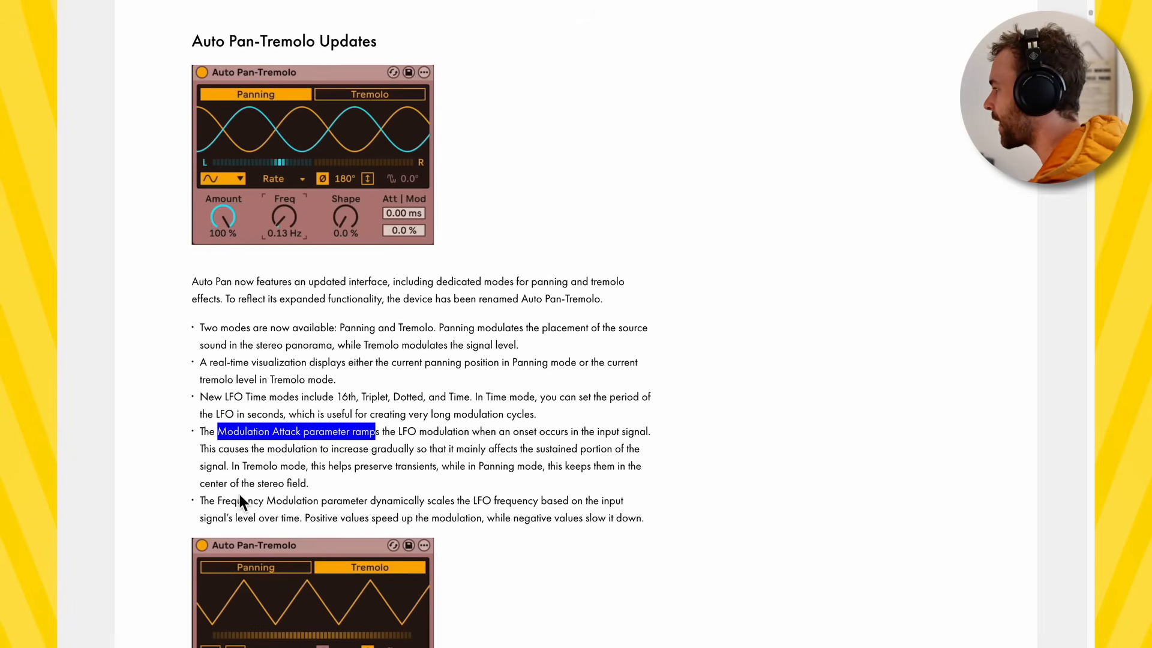
pyautogui.moveTo(218, 501); pyautogui.dragTo(360, 502)
# Step: Read the Tremolo mode traits in the release notes, covering the single LFO waveform, Harmonic mode and Vintage mode
pyautogui.scroll(-2, 361, 500)
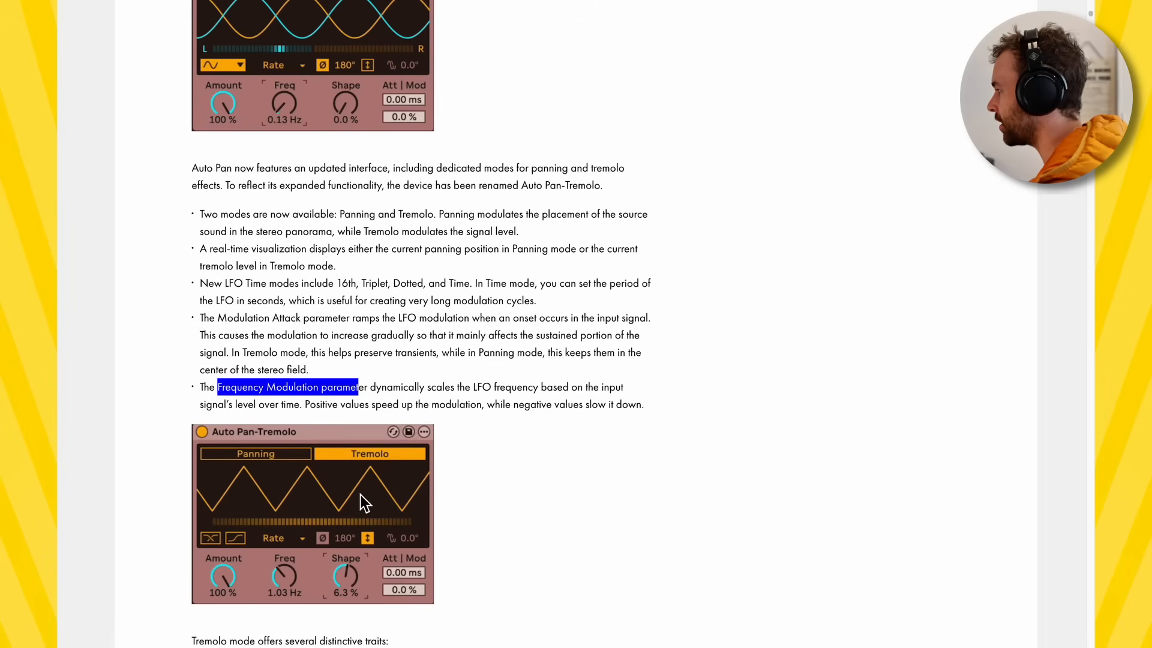
pyautogui.scroll(-1, 363, 484)
pyautogui.scroll(-4, 359, 417)
pyautogui.click(193, 402)
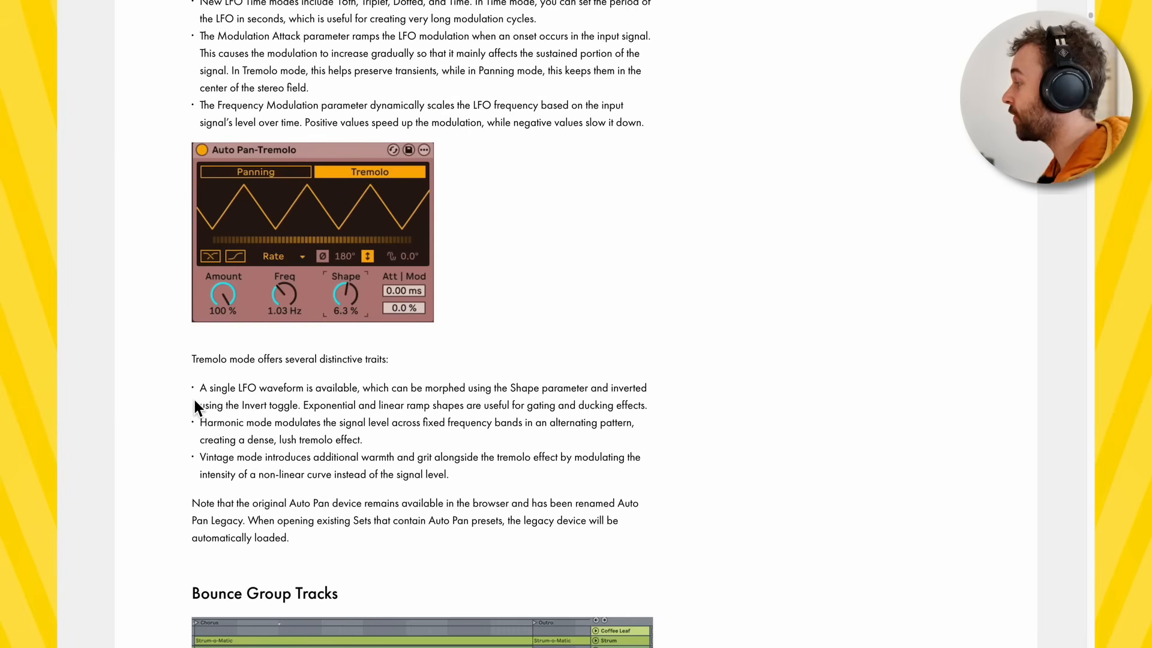
pyautogui.moveTo(201, 388); pyautogui.dragTo(355, 390)
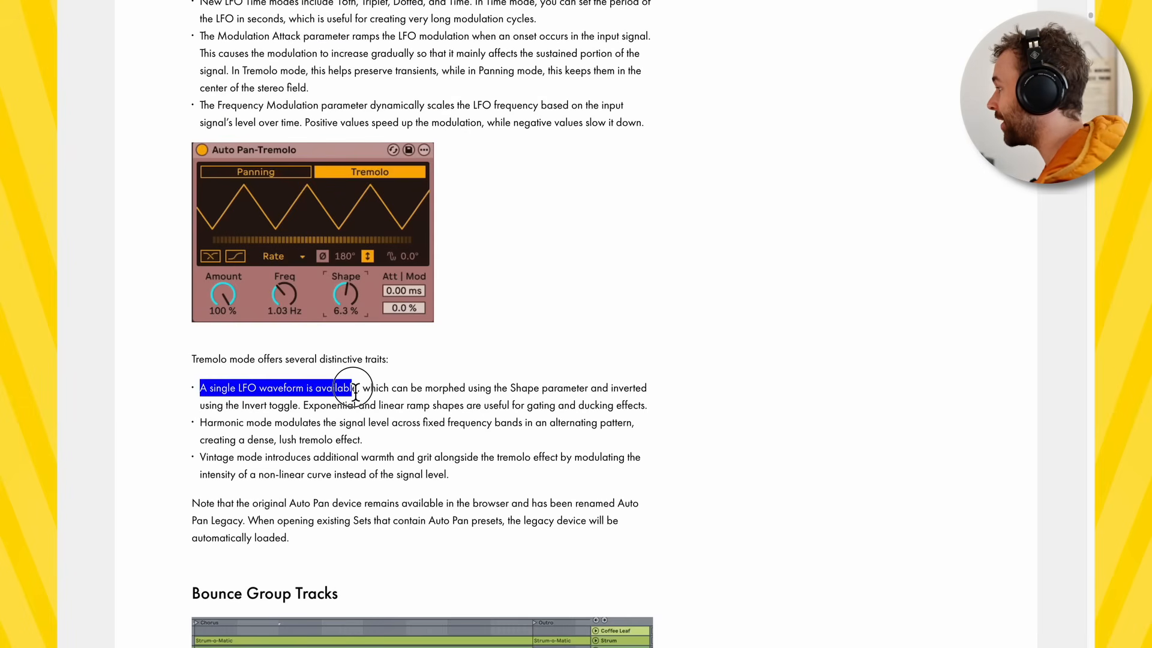
pyautogui.click(358, 390)
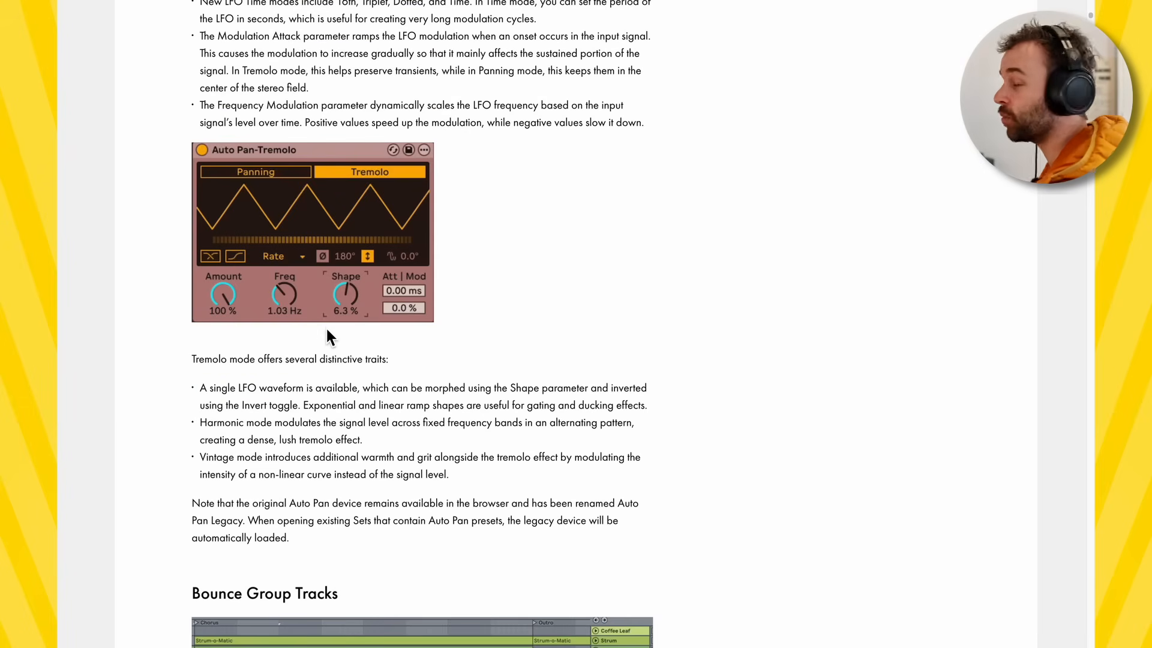
pyautogui.moveTo(203, 430); pyautogui.dragTo(313, 427)
pyautogui.moveTo(205, 462); pyautogui.dragTo(330, 457)
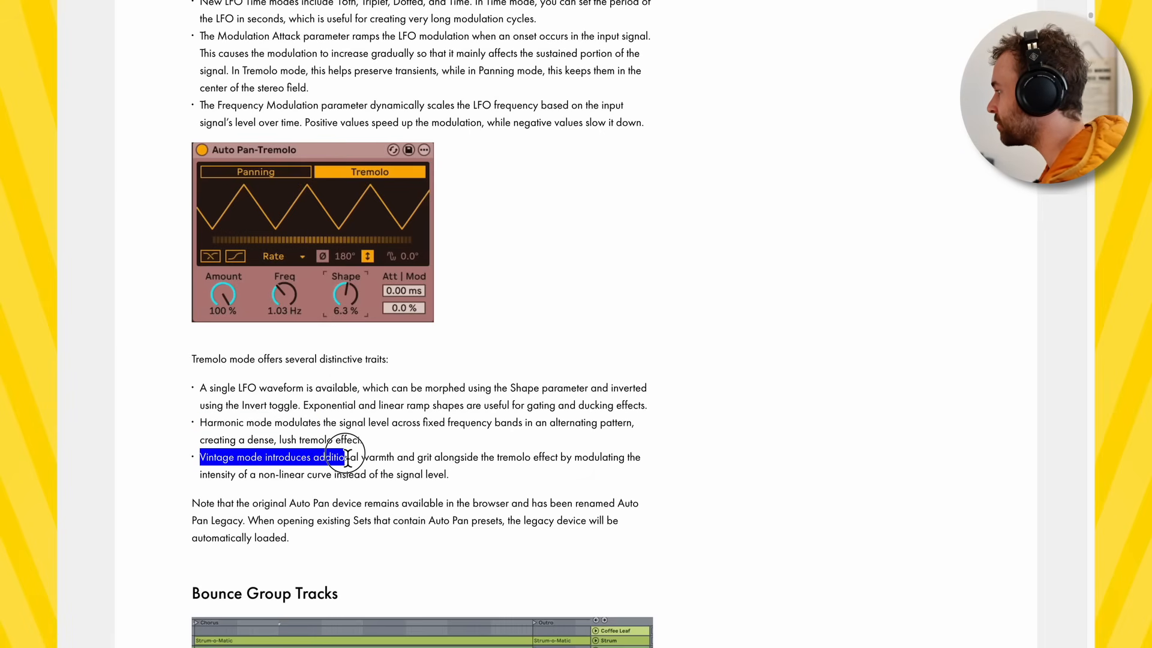
pyautogui.click(351, 466)
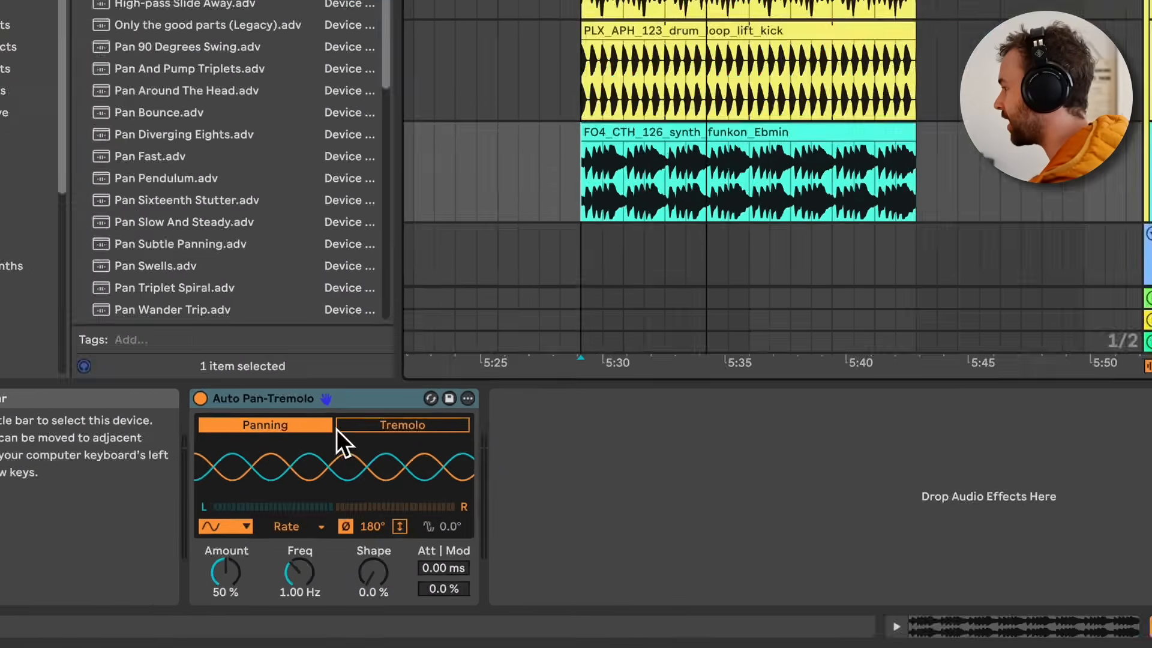
# Step: Audition the synth loop through Auto Pan-Tremolo in Live, and search for "auto pan" to add the original Auto Pan after it
pyautogui.press('space')
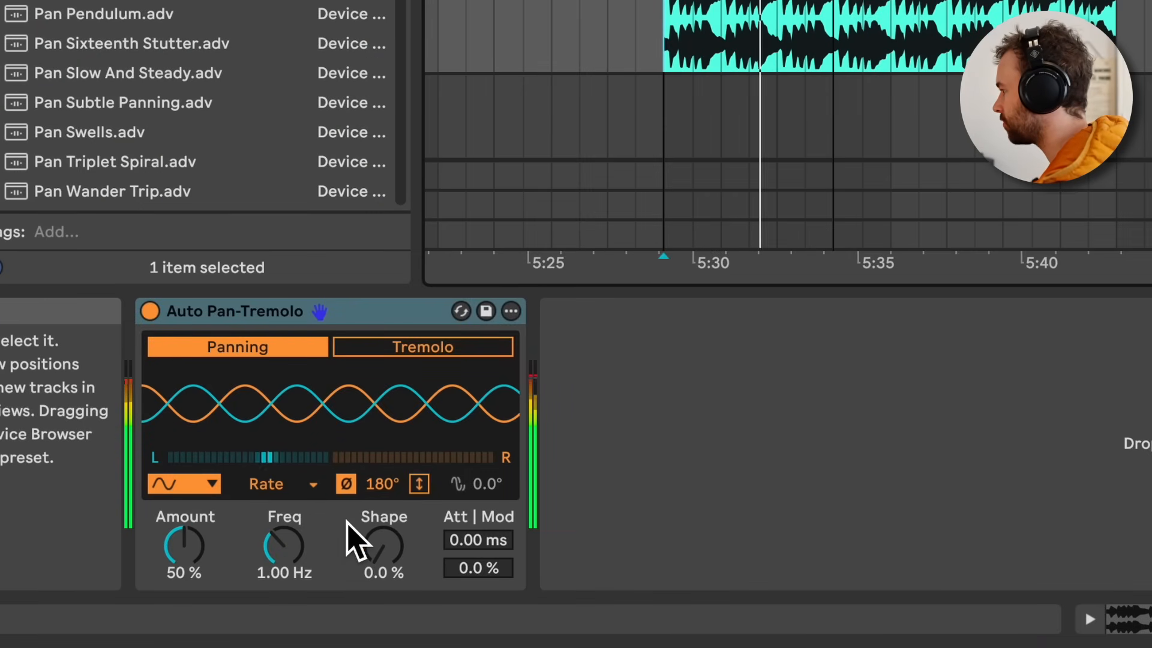
pyautogui.press('space')
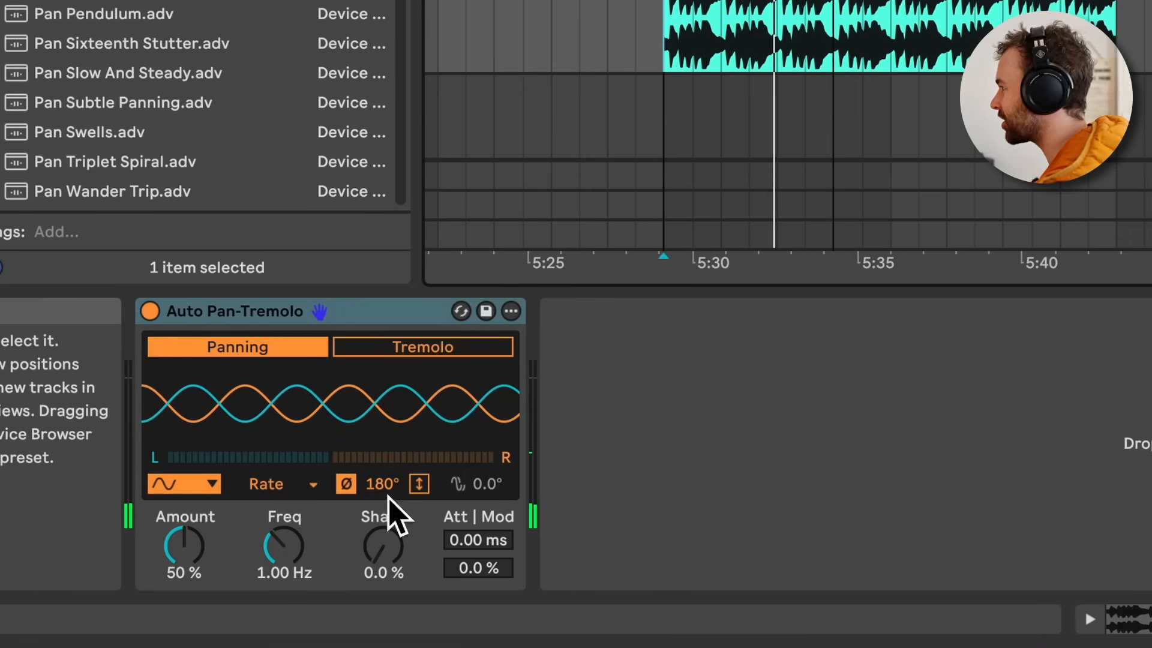
pyautogui.press('super+f')
pyautogui.write('auto pan')
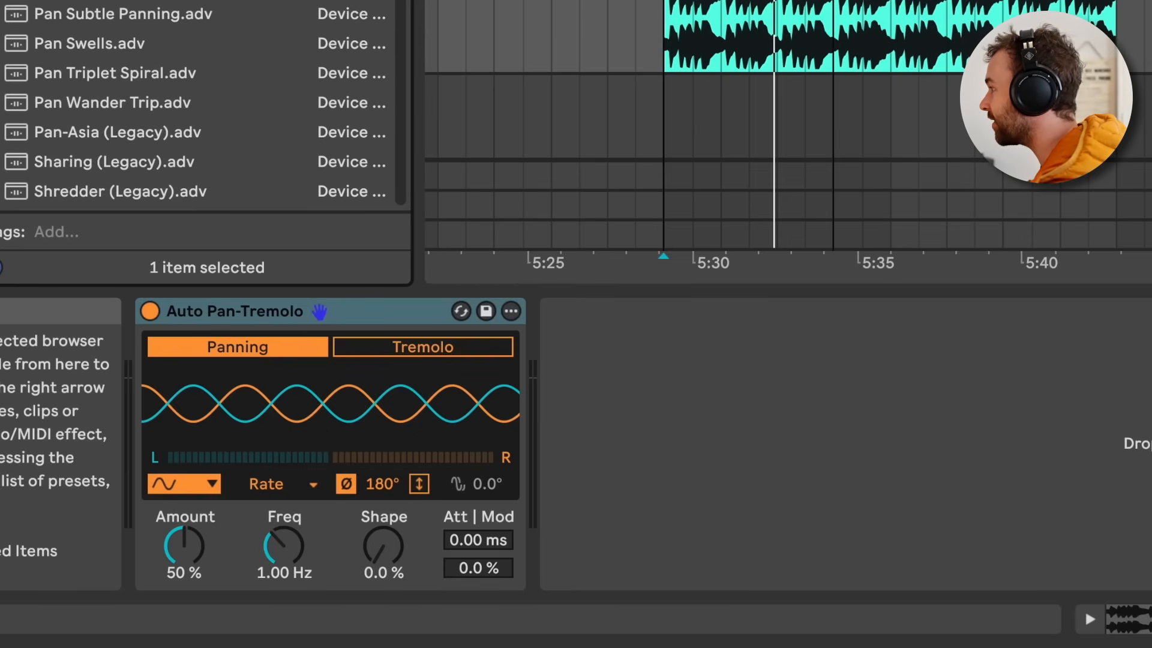
pyautogui.moveTo(198, 3); pyautogui.dragTo(678, 481)
# Step: Set the original Auto Pan's amount to 52.4 % and rate to 3, and switch the device off
pyautogui.moveTo(587, 471); pyautogui.dragTo(582, 525)
pyautogui.moveTo(644, 463); pyautogui.dragTo(682, 476)
pyautogui.moveTo(580, 471)
pyautogui.mouseDown()
pyautogui.moveTo(579, 486)
pyautogui.moveTo(585, 473)
pyautogui.mouseUp()
pyautogui.click(348, 312)
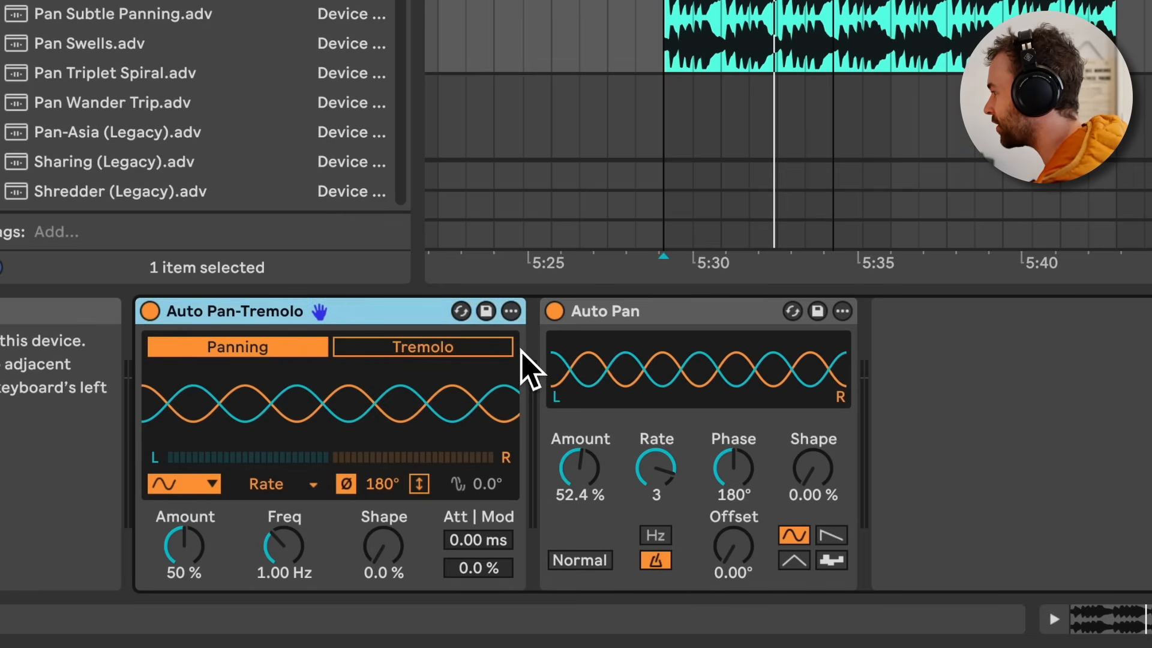
pyautogui.click(555, 311)
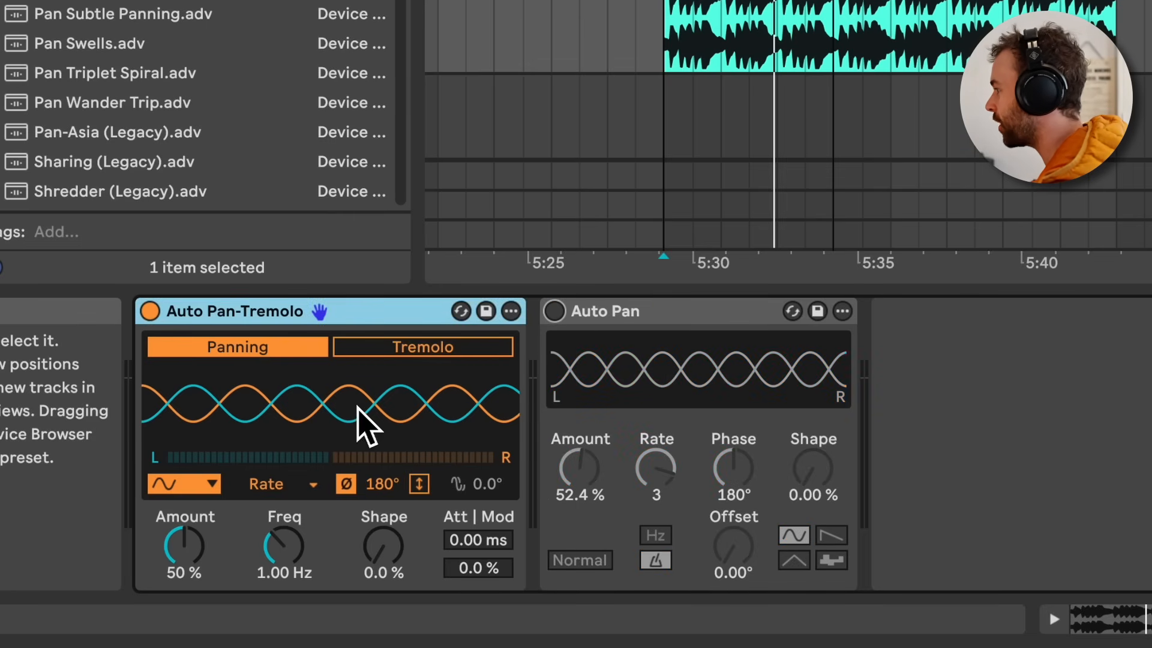
# Step: Set Auto Pan-Tremolo's amount to 69 %, its frequency to 60 Hz and back down to 0.62 Hz, and its shape to 22 %
pyautogui.moveTo(195, 550)
pyautogui.mouseDown()
pyautogui.moveTo(196, 491)
pyautogui.moveTo(195, 610)
pyautogui.moveTo(195, 491)
pyautogui.moveTo(196, 559)
pyautogui.moveTo(195, 528)
pyautogui.mouseUp()
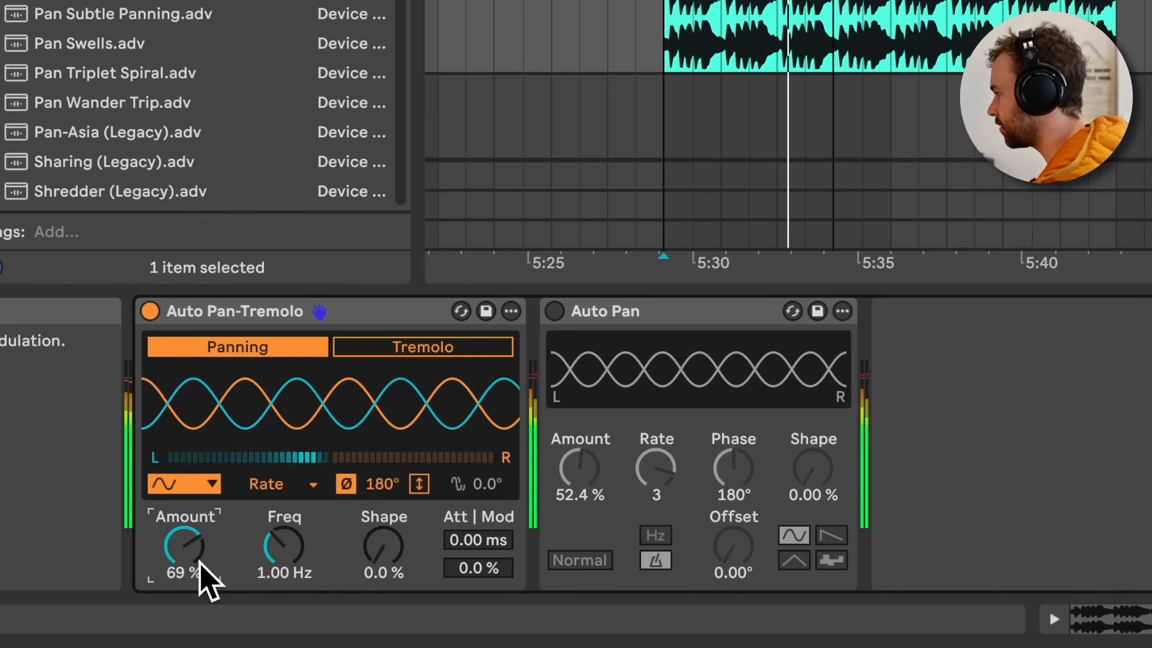
pyautogui.moveTo(284, 544); pyautogui.dragTo(284, 491)
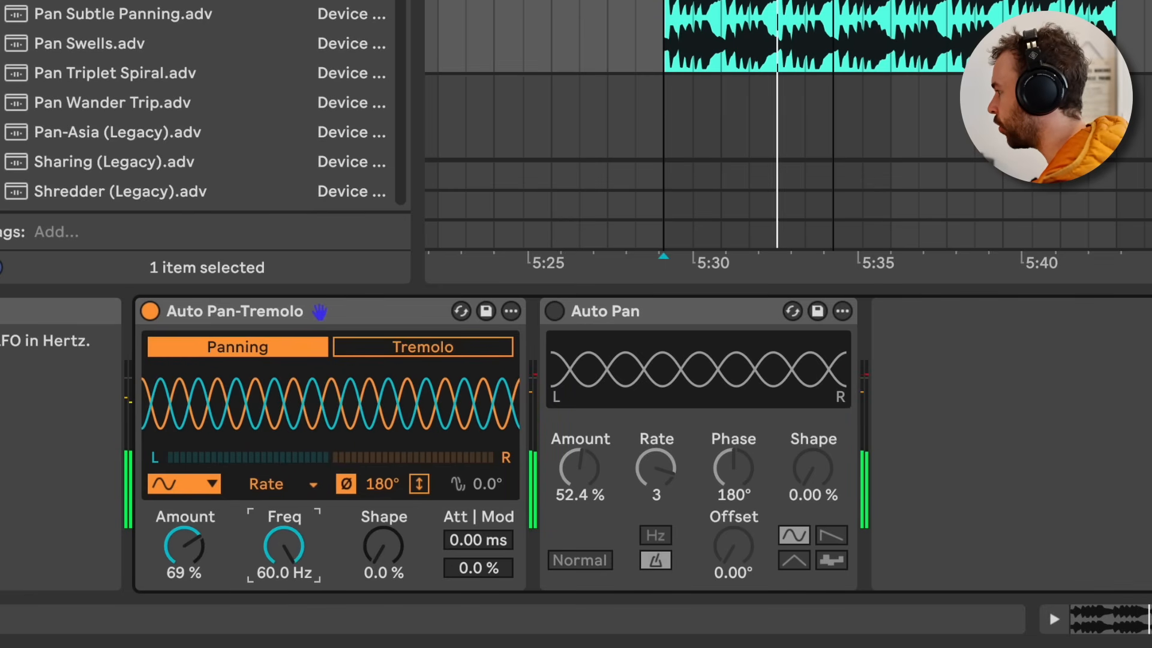
pyautogui.moveTo(287, 573); pyautogui.dragTo(286, 622)
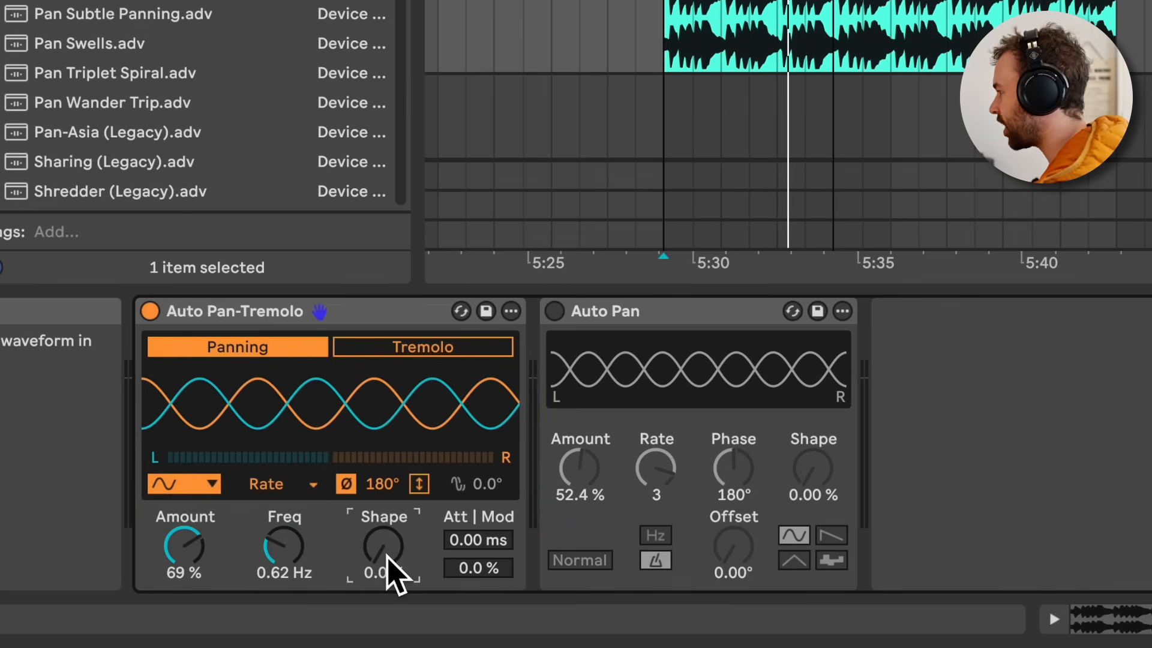
pyautogui.moveTo(386, 571)
pyautogui.mouseDown()
pyautogui.moveTo(386, 510)
pyautogui.moveTo(385, 561)
pyautogui.mouseUp()
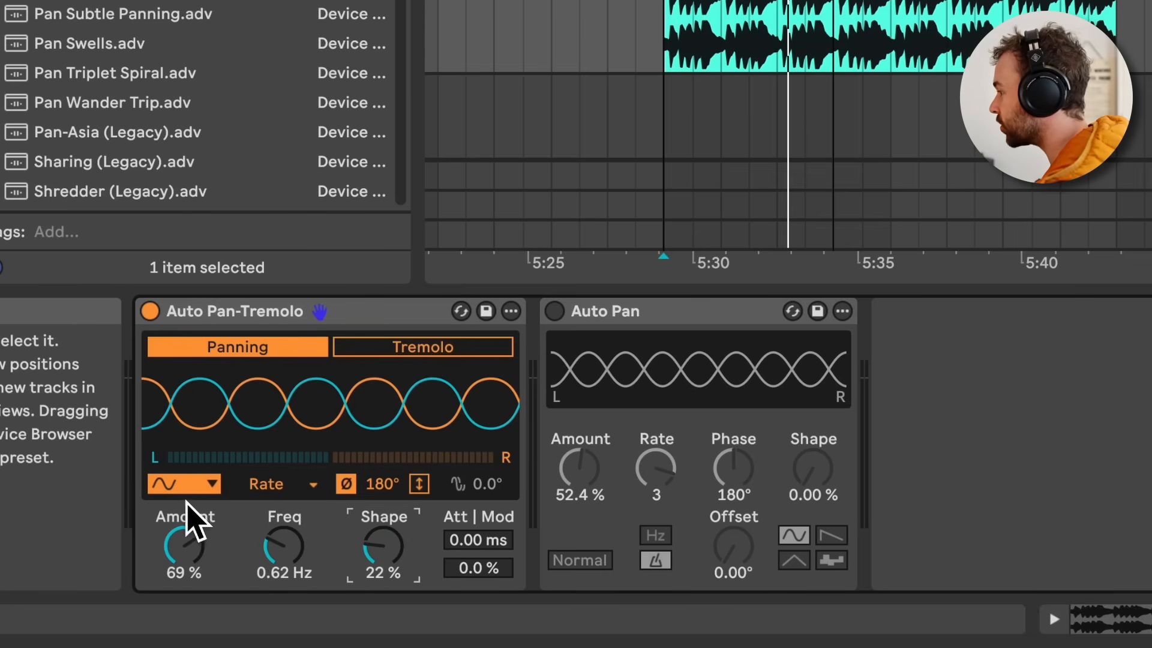
# Step: Try the third LFO waveform with shape at 0 % and the square waveform with shape at 100 % in Auto Pan-Tremolo
pyautogui.click(192, 485)
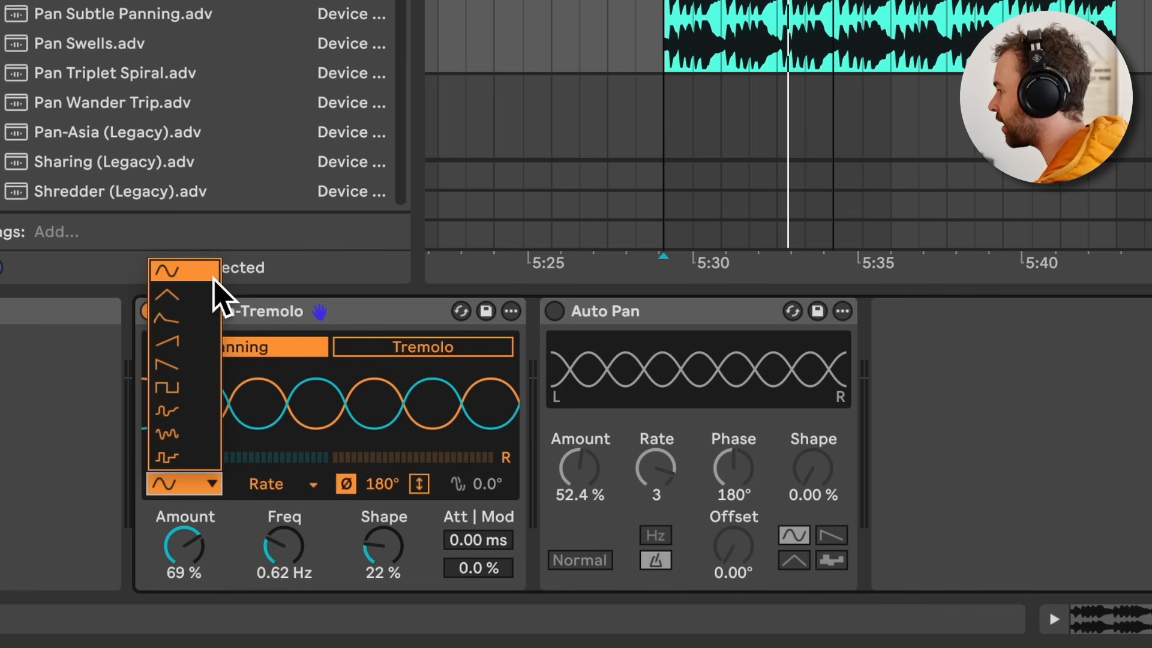
pyautogui.click(222, 318)
pyautogui.moveTo(380, 510); pyautogui.dragTo(381, 539)
pyautogui.click(180, 483)
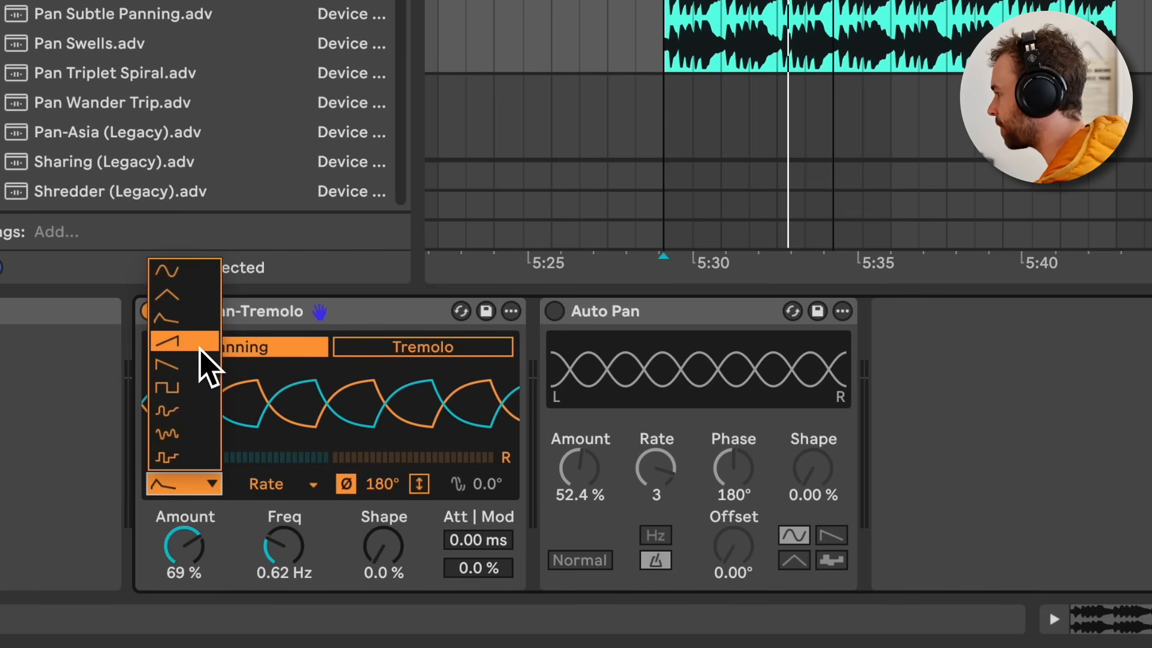
pyautogui.click(202, 387)
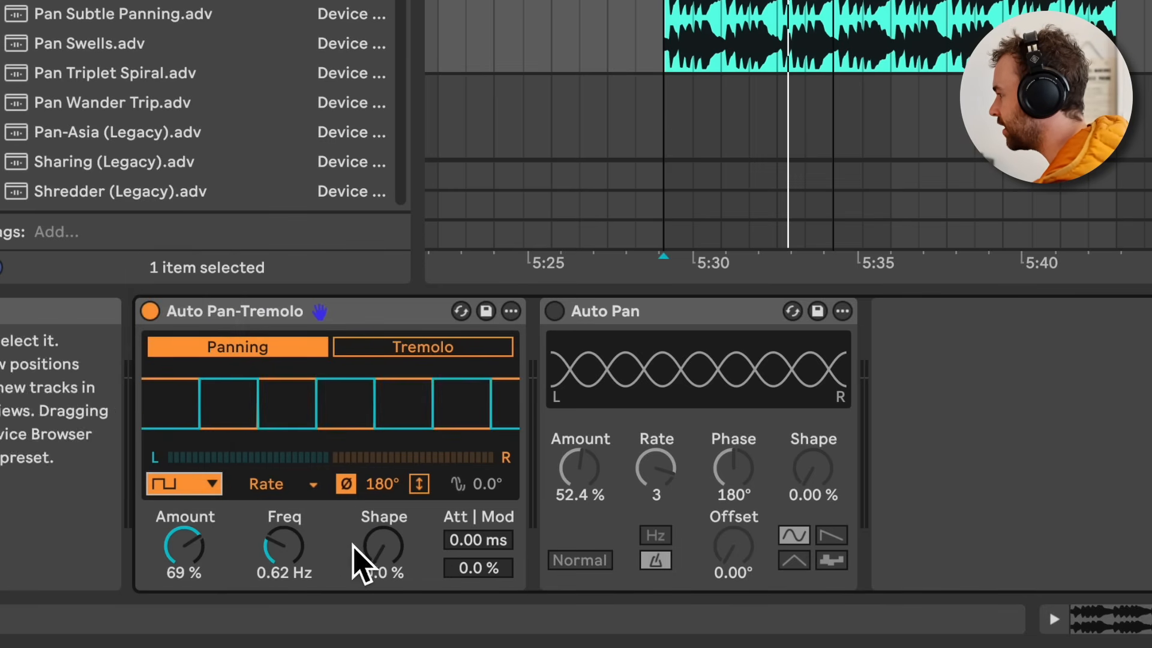
pyautogui.moveTo(355, 561); pyautogui.dragTo(385, 503)
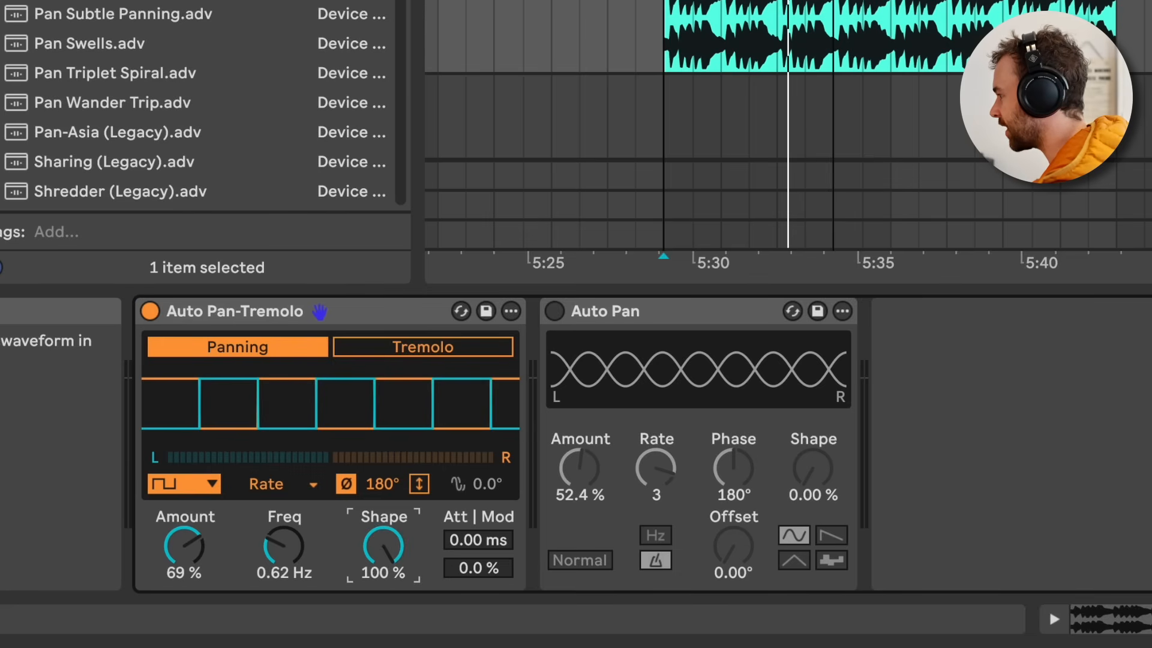
# Step: Try the smooth random and the wandering LFO waveforms in Auto Pan-Tremolo
pyautogui.click(191, 493)
pyautogui.click(207, 411)
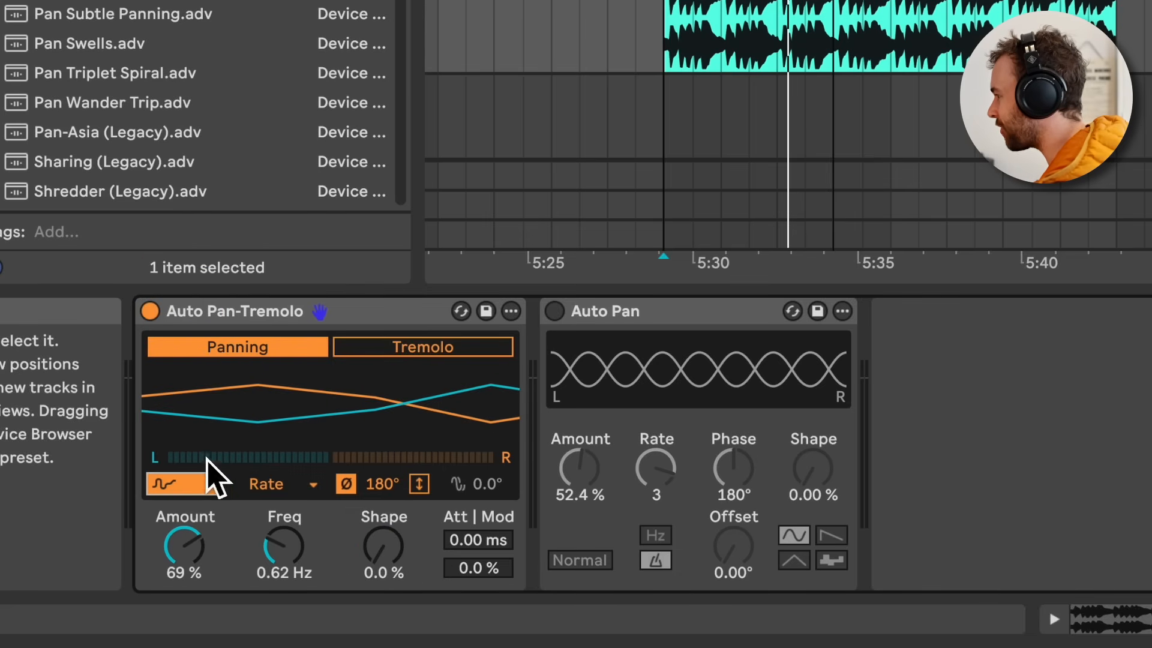
pyautogui.click(205, 483)
pyautogui.click(201, 445)
pyautogui.click(210, 483)
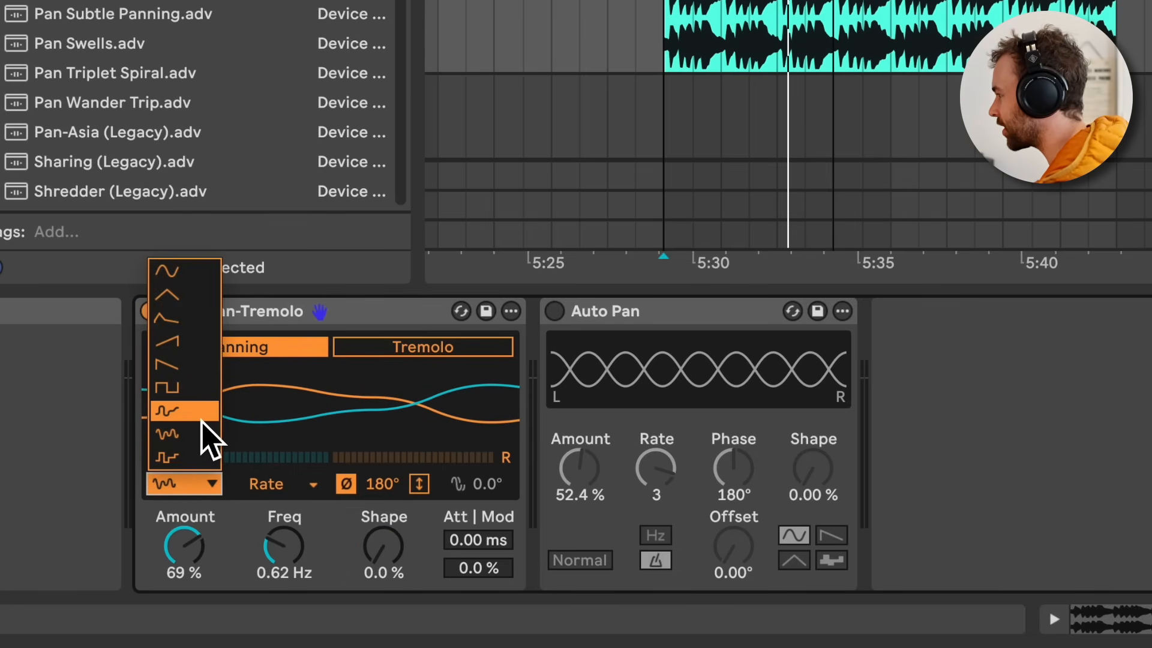
pyautogui.click(204, 413)
pyautogui.click(189, 485)
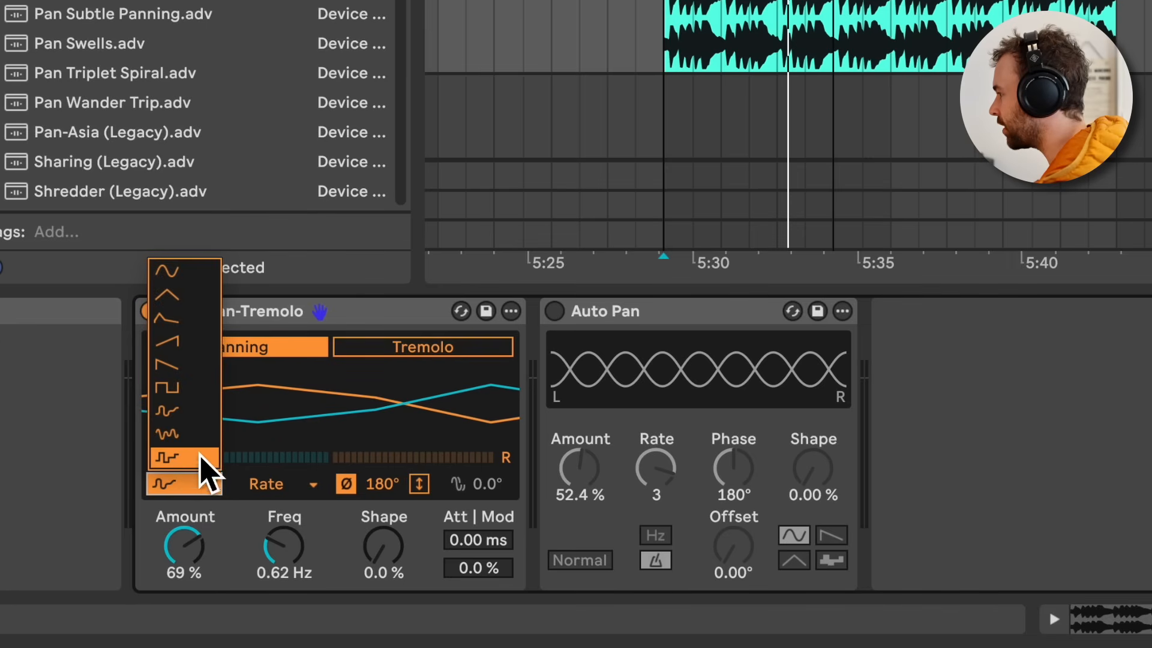
pyautogui.click(205, 438)
# Step: Choose the stepped random LFO waveform and set amount to 45 %, frequency to 20.7 Hz and back down to 3.16 Hz, and shape to 67 %
pyautogui.click(177, 486)
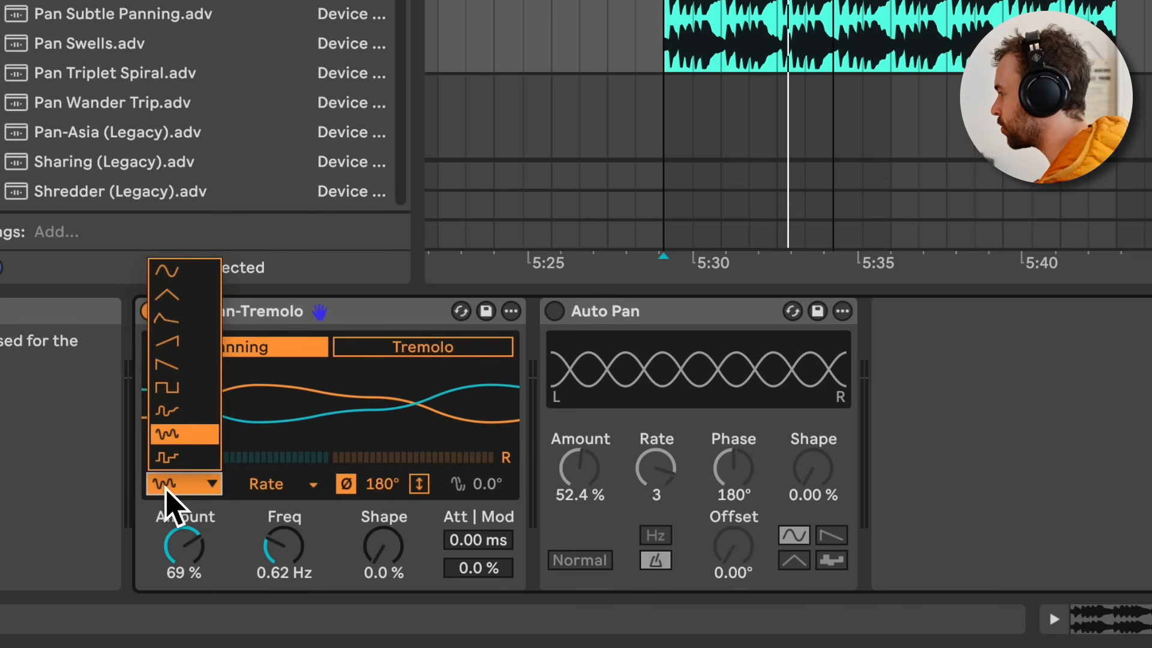
pyautogui.click(186, 461)
pyautogui.moveTo(185, 540)
pyautogui.mouseDown()
pyautogui.moveTo(185, 516)
pyautogui.moveTo(185, 539)
pyautogui.mouseUp()
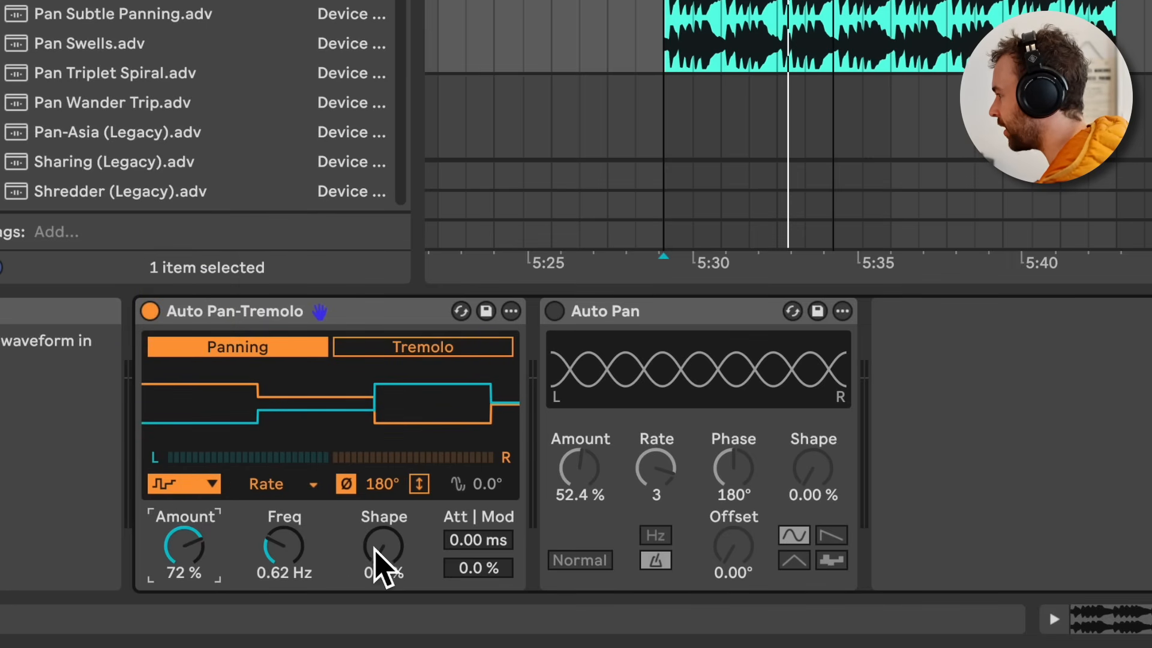
pyautogui.moveTo(283, 546)
pyautogui.mouseDown()
pyautogui.moveTo(284, 492)
pyautogui.moveTo(283, 576)
pyautogui.moveTo(239, 571)
pyautogui.moveTo(282, 528)
pyautogui.mouseUp()
pyautogui.moveTo(185, 553); pyautogui.dragTo(185, 584)
pyautogui.moveTo(283, 551); pyautogui.dragTo(284, 599)
pyautogui.moveTo(392, 573); pyautogui.dragTo(393, 540)
pyautogui.moveTo(283, 578); pyautogui.dragTo(283, 545)
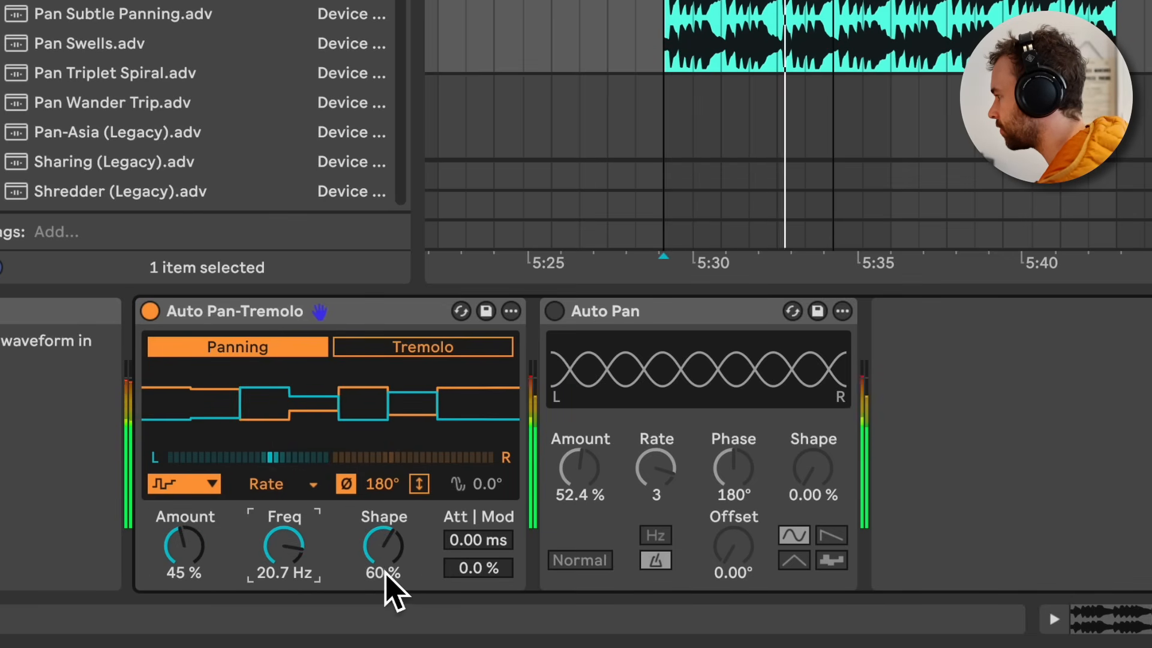
pyautogui.moveTo(393, 586); pyautogui.dragTo(393, 591)
pyautogui.moveTo(273, 550); pyautogui.dragTo(273, 582)
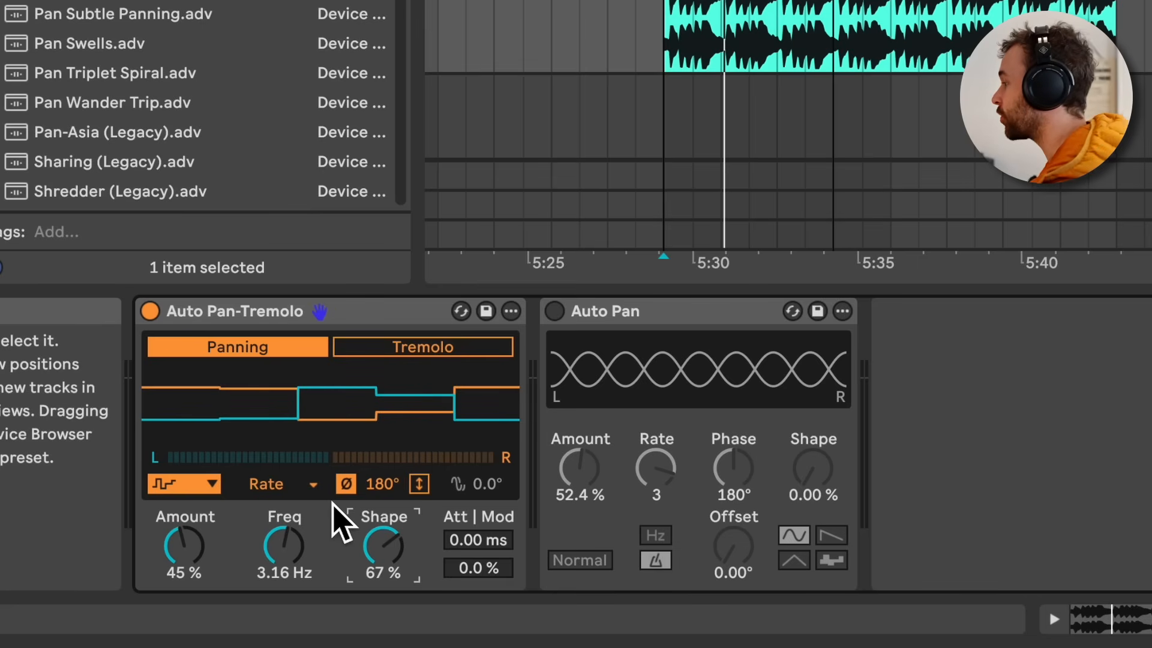
# Step: Choose the sine LFO waveform, adjust its frequency and set Auto Pan-Tremolo's amount to 55 % while playing the loop
pyautogui.click(191, 485)
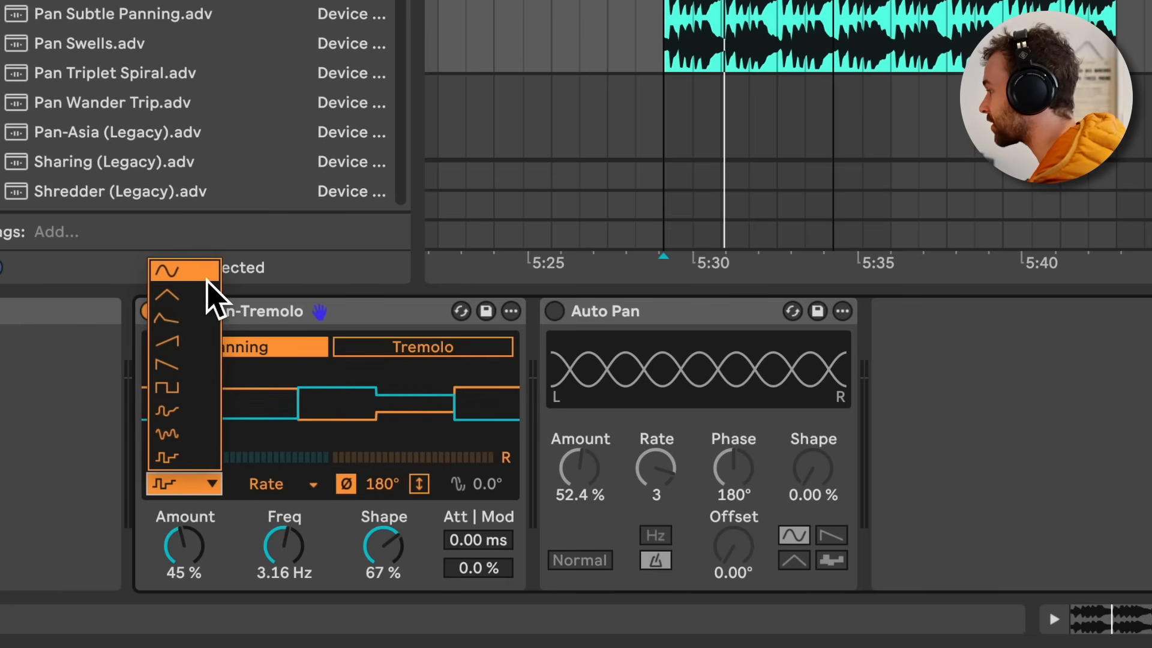
pyautogui.click(207, 281)
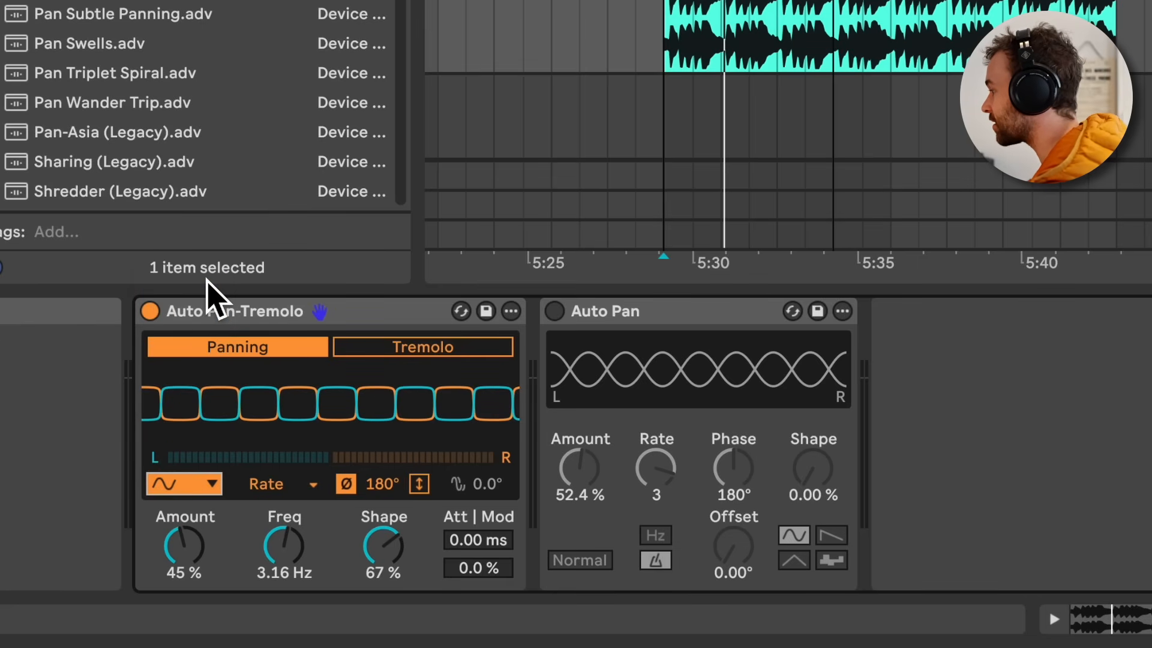
pyautogui.click(313, 484)
pyautogui.click(311, 502)
pyautogui.moveTo(284, 547)
pyautogui.mouseDown()
pyautogui.moveTo(283, 507)
pyautogui.moveTo(284, 581)
pyautogui.moveTo(284, 518)
pyautogui.moveTo(284, 549)
pyautogui.mouseUp()
pyautogui.press('space')
pyautogui.moveTo(184, 547); pyautogui.dragTo(184, 539)
# Step: Switch the LFO timing to Time mode, raise the time to its maximum and lower it to 353 ms
pyautogui.click(297, 485)
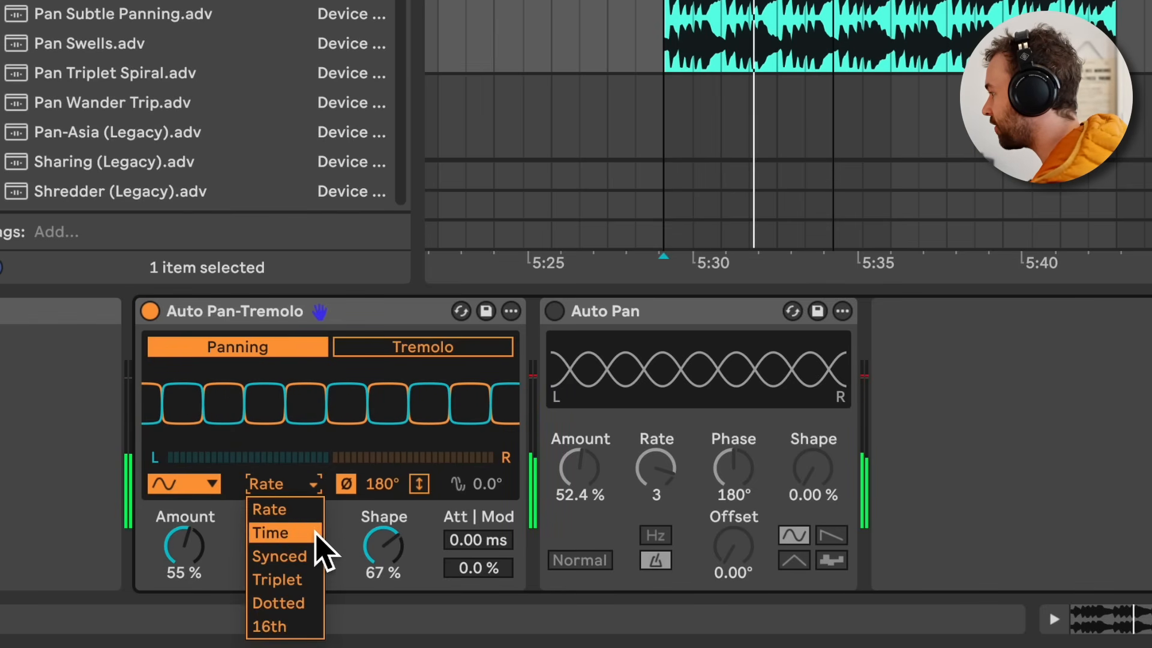
pyautogui.click(313, 532)
pyautogui.moveTo(284, 546); pyautogui.dragTo(295, 566)
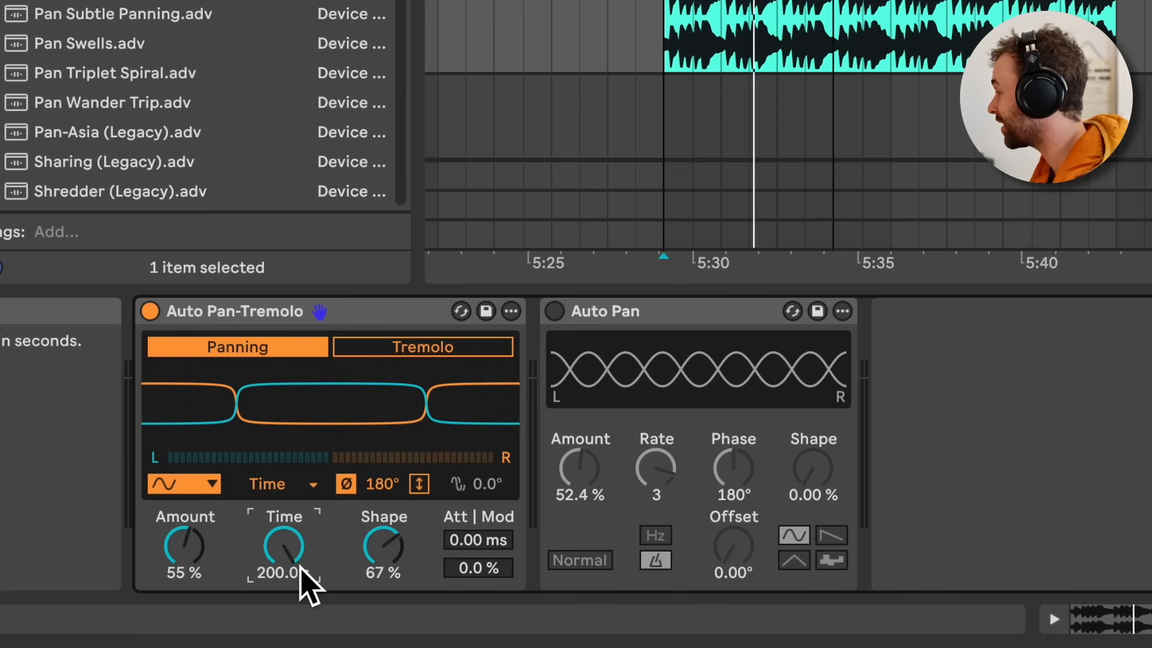
pyautogui.moveTo(294, 570)
pyautogui.mouseDown()
pyautogui.moveTo(294, 612)
pyautogui.moveTo(294, 588)
pyautogui.mouseUp()
# Step: Switch the LFO timing to Synced with a rate of 3/16 and set the shape to 17 % during playback
pyautogui.click(279, 483)
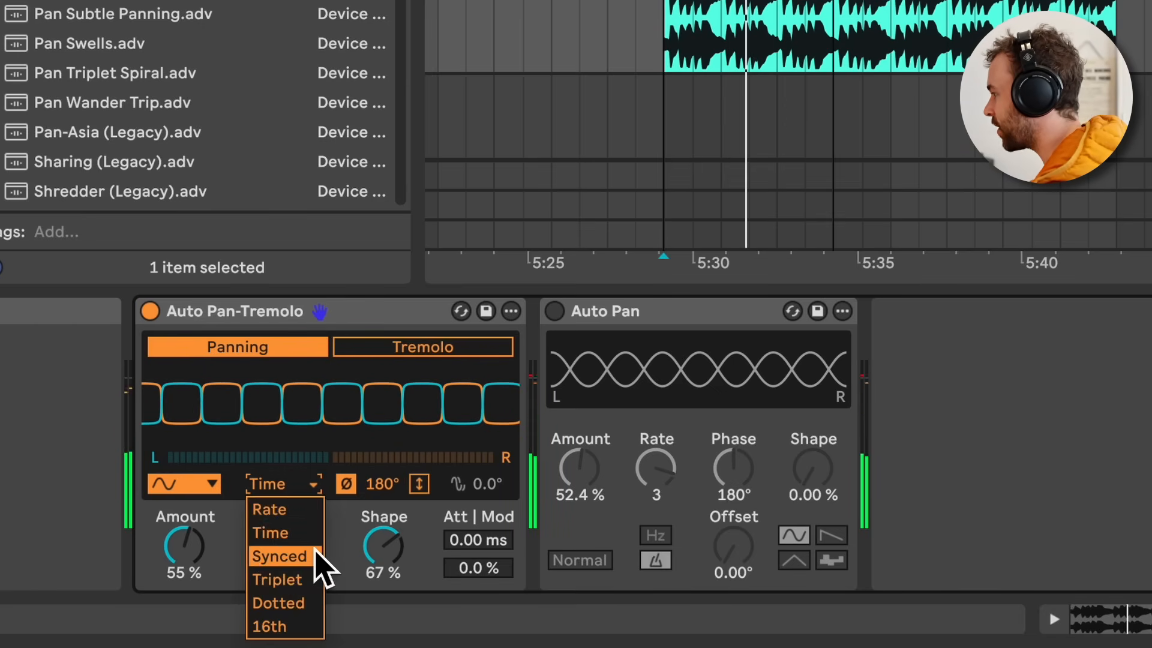
pyautogui.click(309, 554)
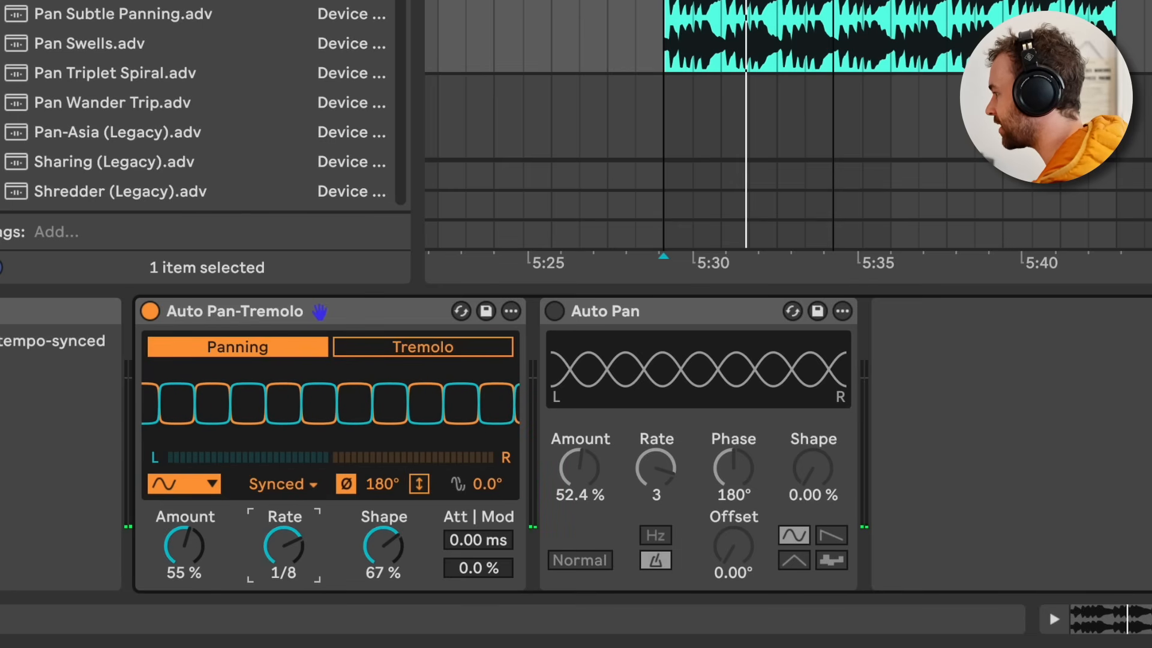
pyautogui.moveTo(283, 546); pyautogui.dragTo(283, 543)
pyautogui.press('space')
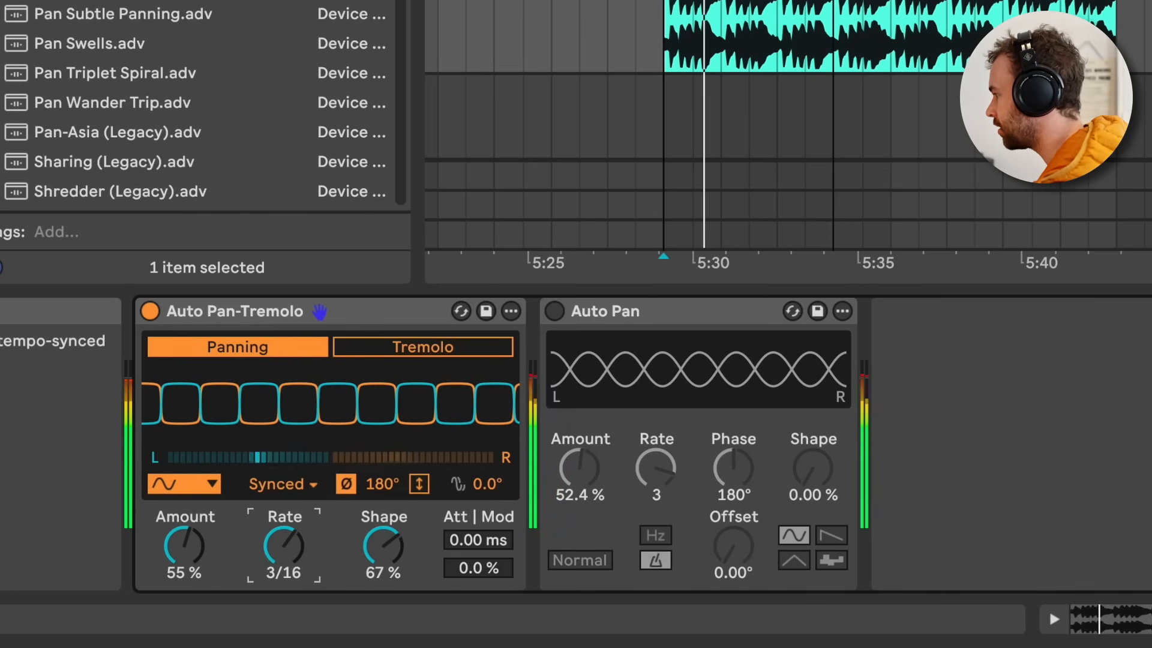
pyautogui.moveTo(383, 545); pyautogui.dragTo(382, 542)
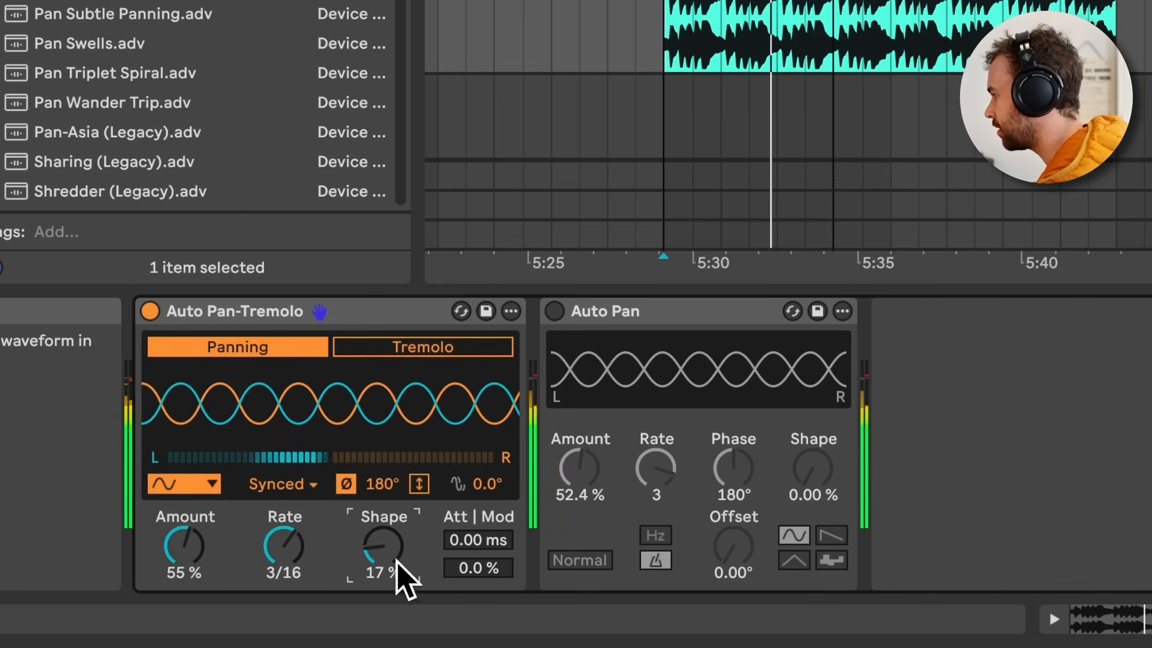
# Step: Try the Triplet LFO timing mode with a different rate, and the Dotted mode
pyautogui.click(279, 484)
pyautogui.click(303, 578)
pyautogui.moveTo(309, 576); pyautogui.dragTo(303, 540)
pyautogui.click(279, 484)
pyautogui.click(309, 603)
# Step: Switch the LFO timing to 16th mode, set it to 64/16 and back to 20/16, and audition an LFO offset of 48°
pyautogui.click(297, 484)
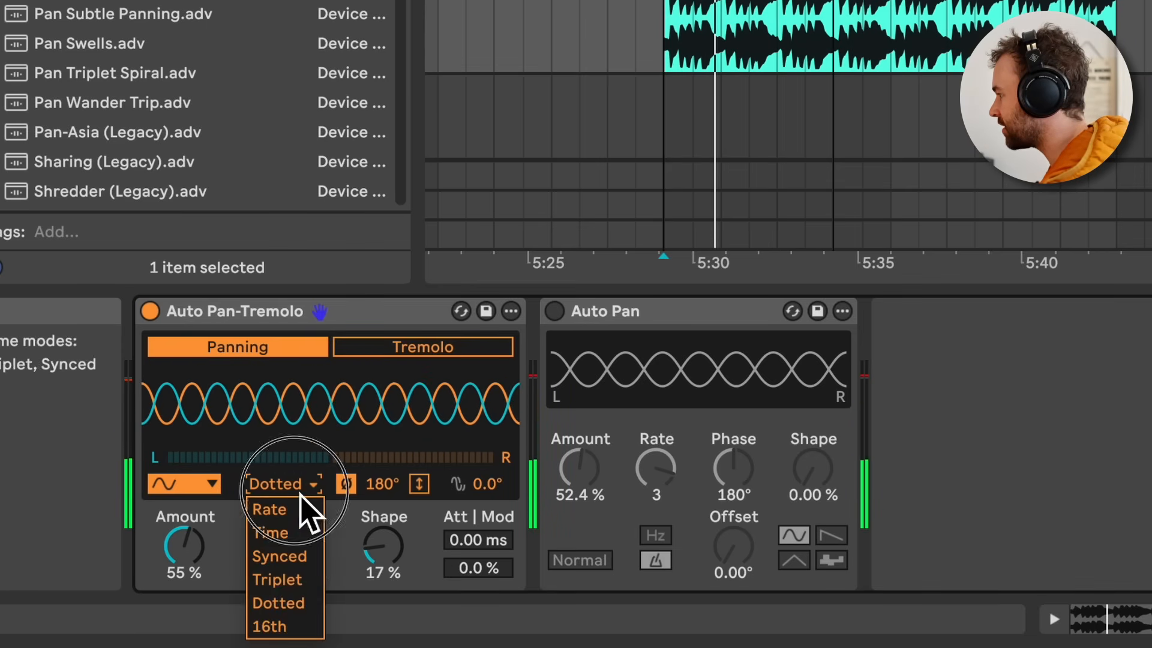
pyautogui.click(318, 627)
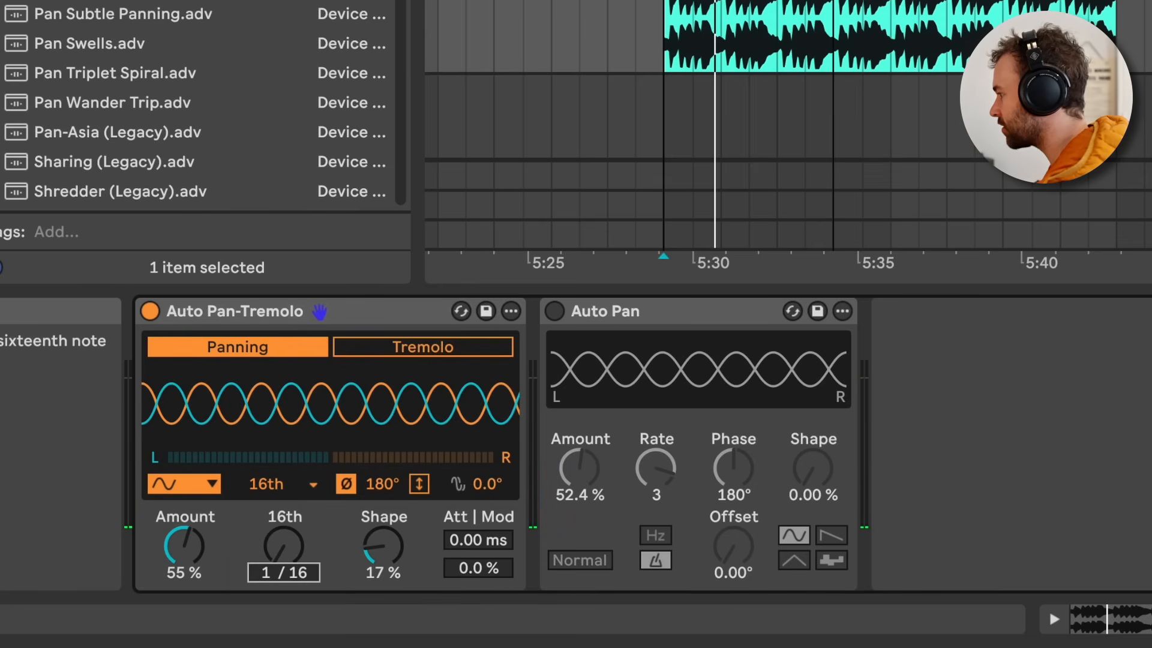
pyautogui.moveTo(284, 546); pyautogui.dragTo(284, 507)
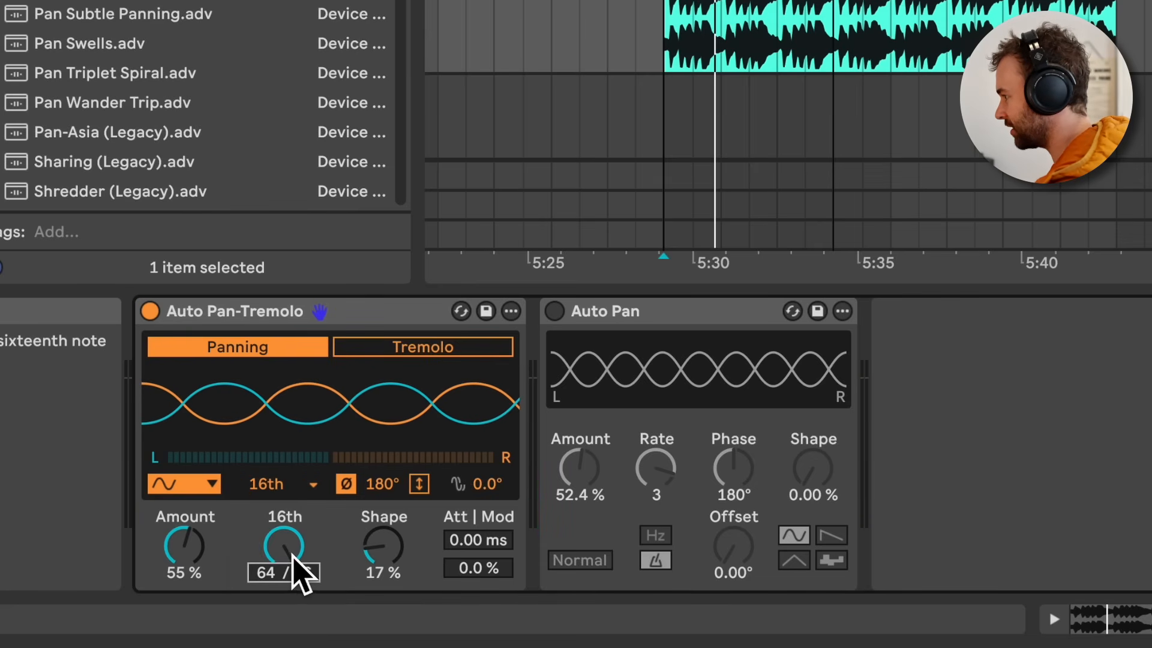
pyautogui.moveTo(298, 573); pyautogui.dragTo(298, 600)
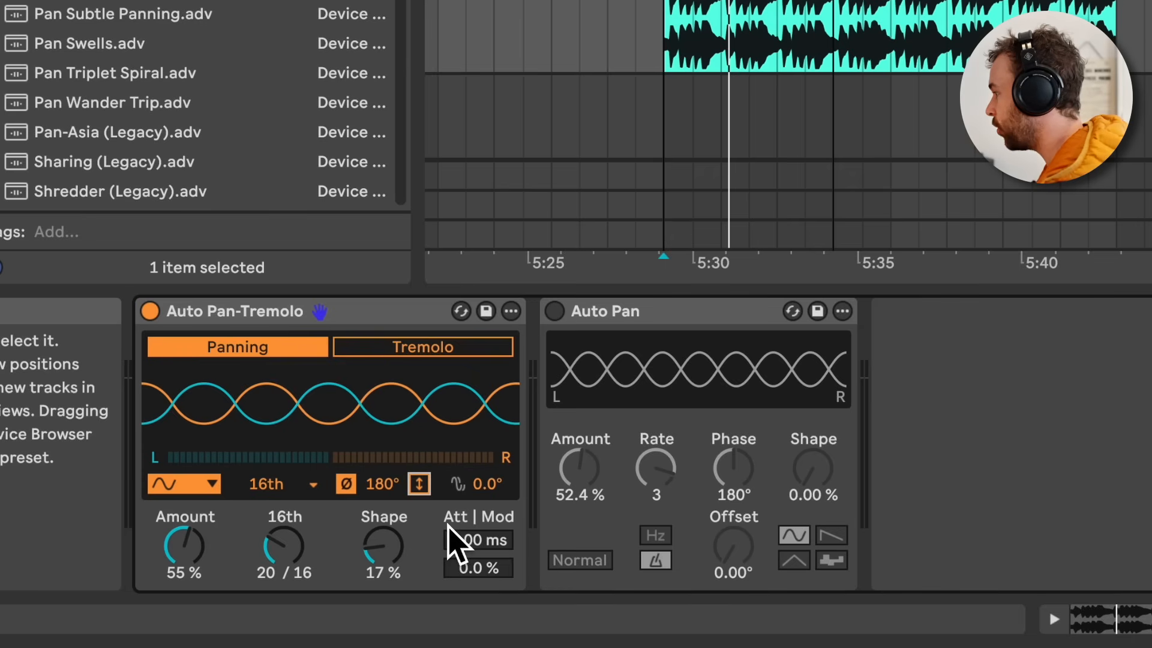
pyautogui.moveTo(484, 490); pyautogui.dragTo(489, 576)
pyautogui.press('space')
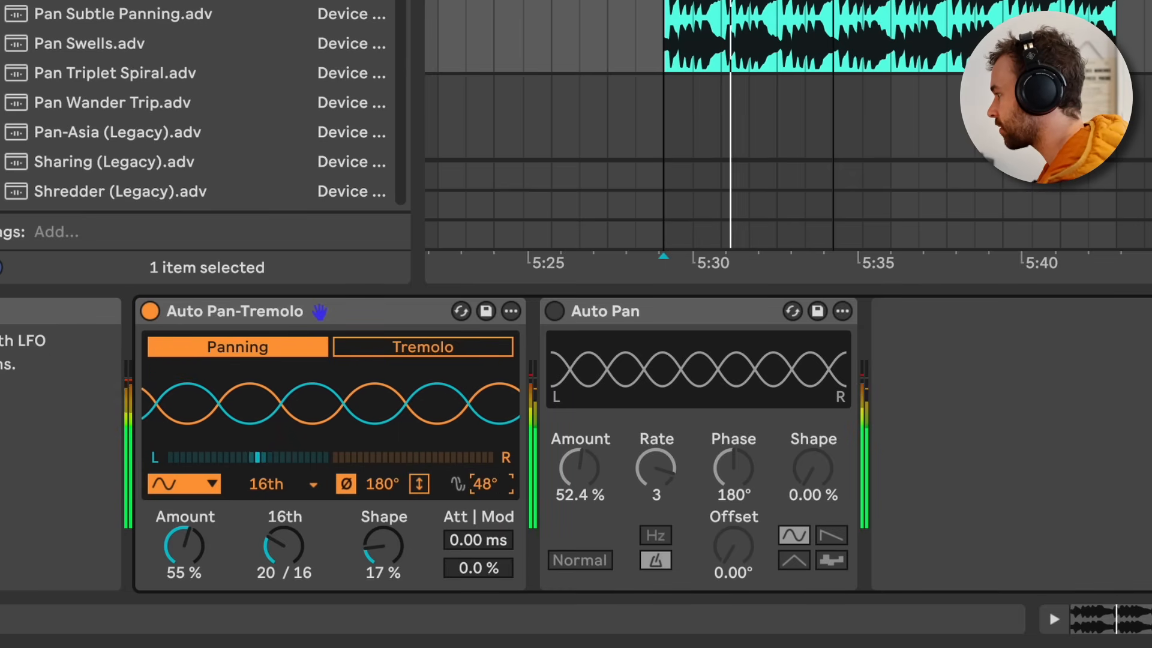
# Step: Switch the LFO timing mode to Rate, to Time and back to Synced
pyautogui.click(305, 485)
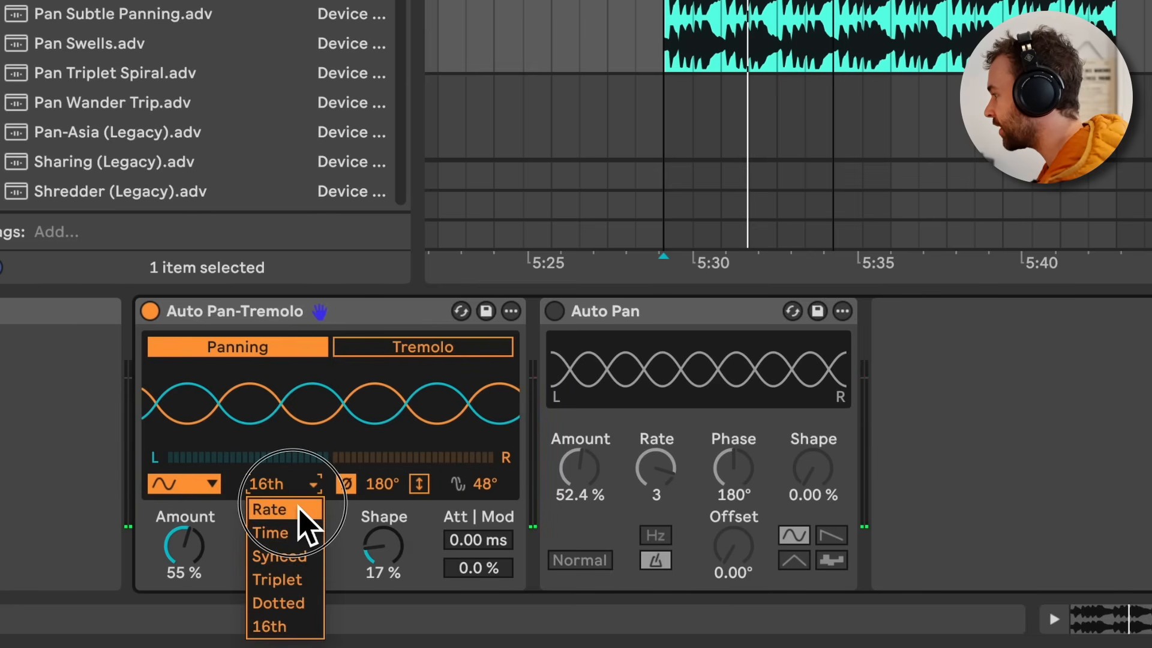
pyautogui.click(305, 510)
pyautogui.click(309, 485)
pyautogui.click(309, 532)
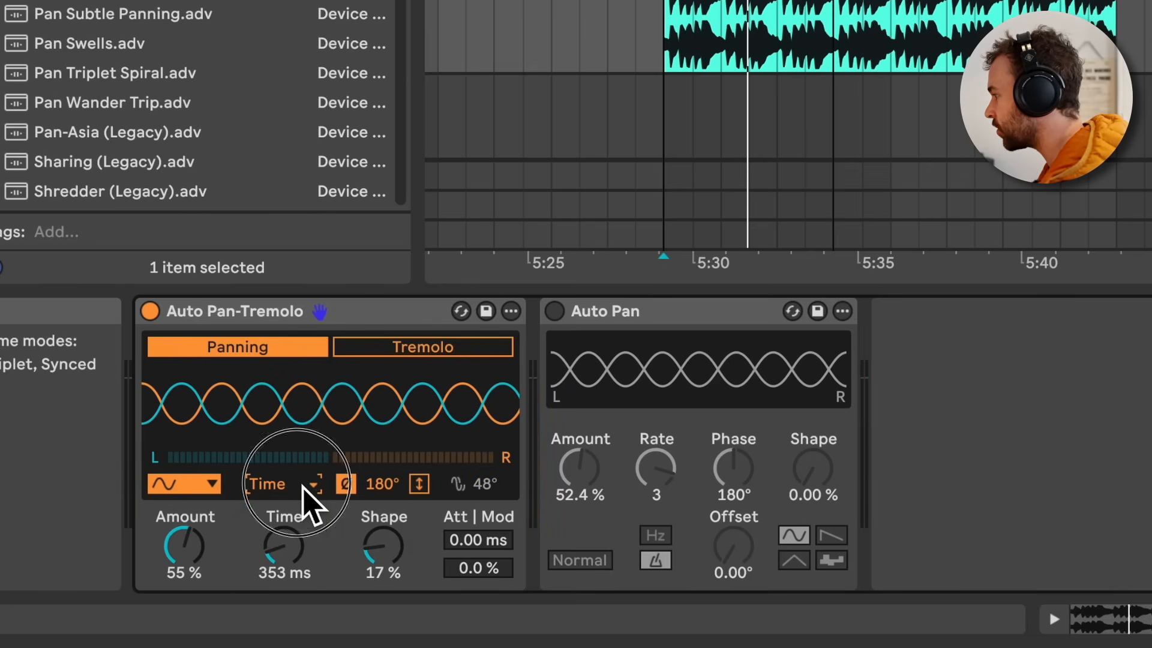
pyautogui.click(308, 485)
pyautogui.click(320, 558)
pyautogui.click(296, 485)
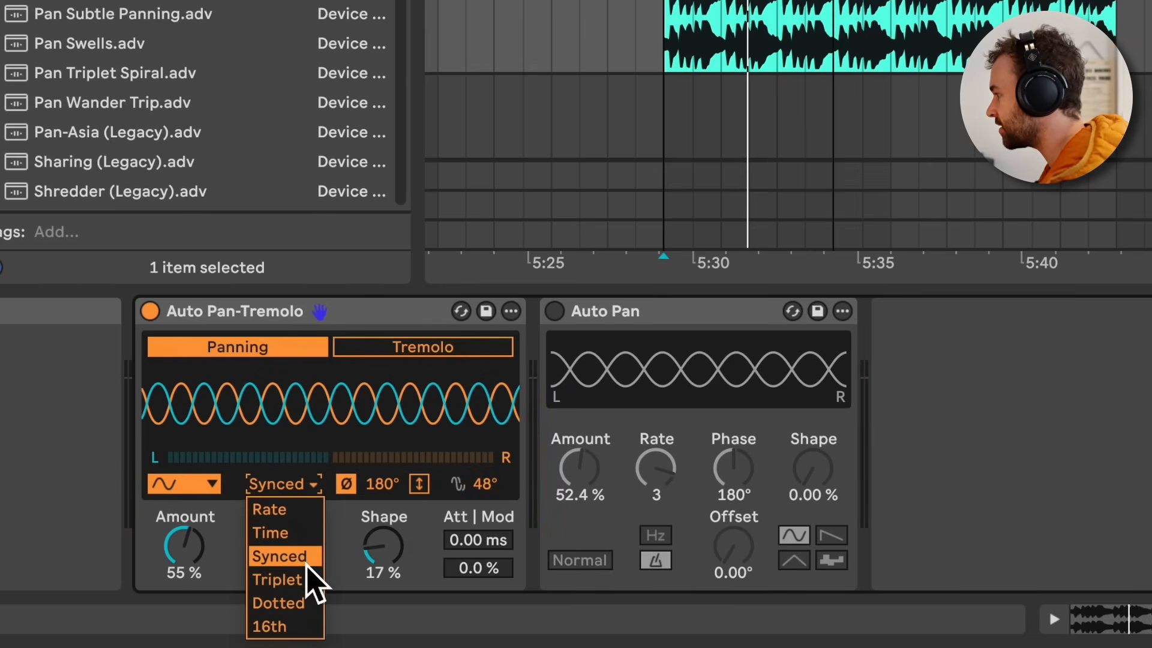
pyautogui.click(335, 509)
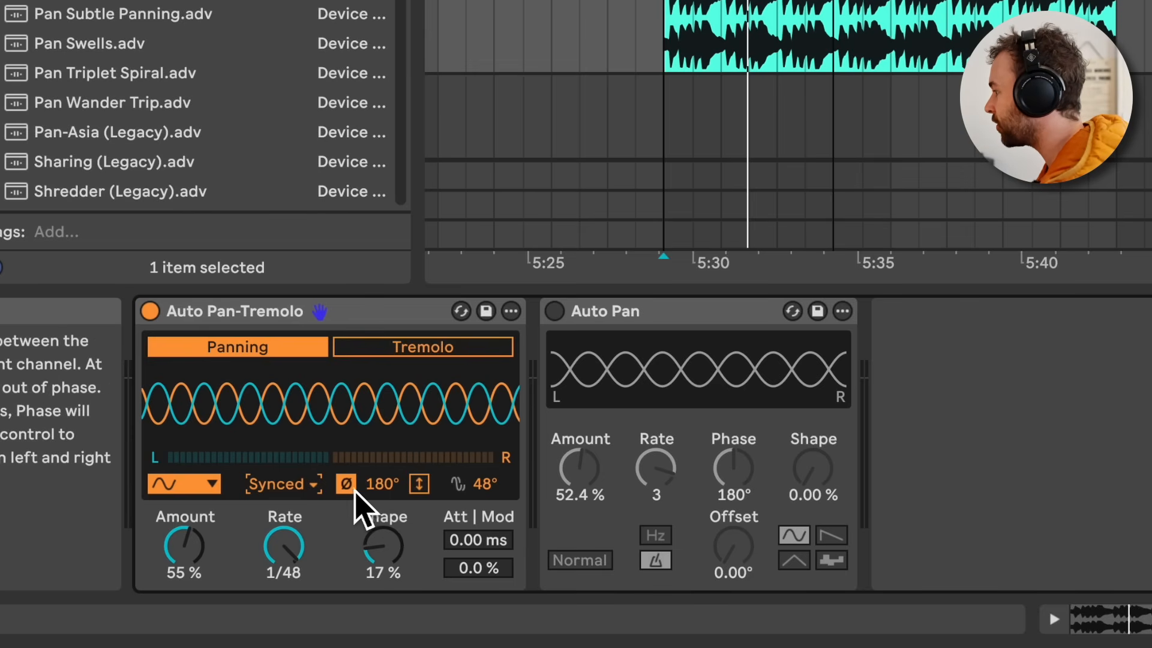
# Step: Set Auto Pan-Tremolo's phase to 65°, amount to 71 % and synced rate to 3/16 while the loop plays
pyautogui.moveTo(384, 487)
pyautogui.mouseDown()
pyautogui.moveTo(384, 535)
pyautogui.moveTo(384, 472)
pyautogui.moveTo(384, 538)
pyautogui.moveTo(384, 499)
pyautogui.moveTo(384, 521)
pyautogui.mouseUp()
pyautogui.press('space')
pyautogui.moveTo(184, 543); pyautogui.dragTo(185, 533)
pyautogui.moveTo(287, 561); pyautogui.dragTo(287, 558)
pyautogui.moveTo(382, 483); pyautogui.dragTo(382, 488)
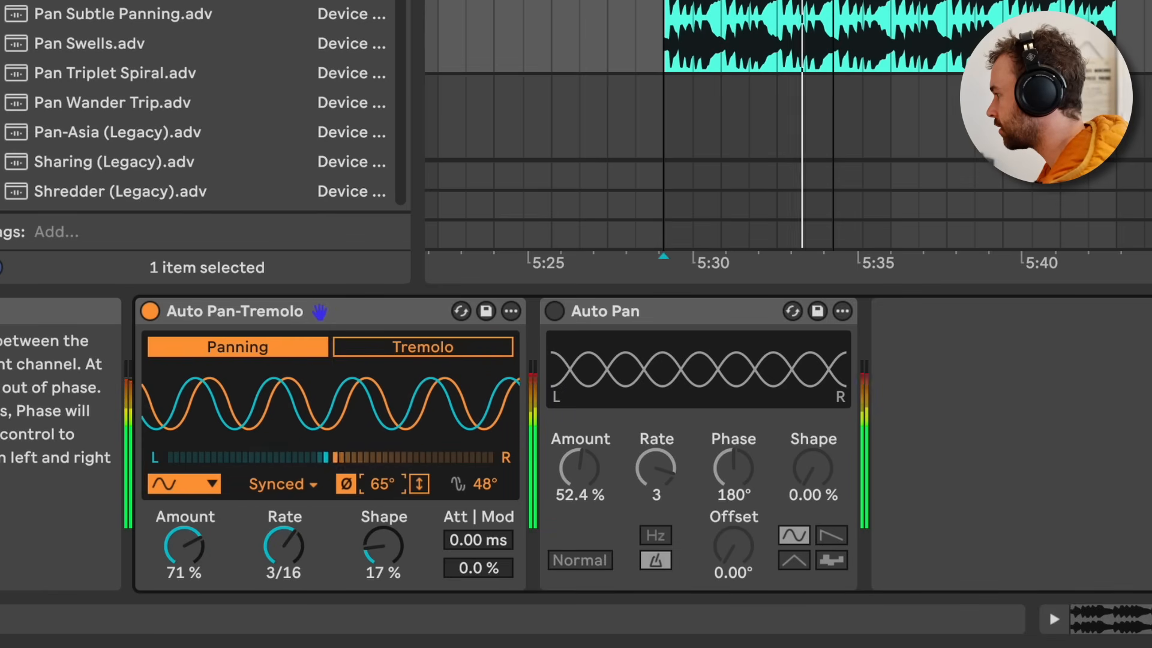
# Step: Replace the LFO phase control with spin and audition the loop with spin at 18 %
pyautogui.click(352, 487)
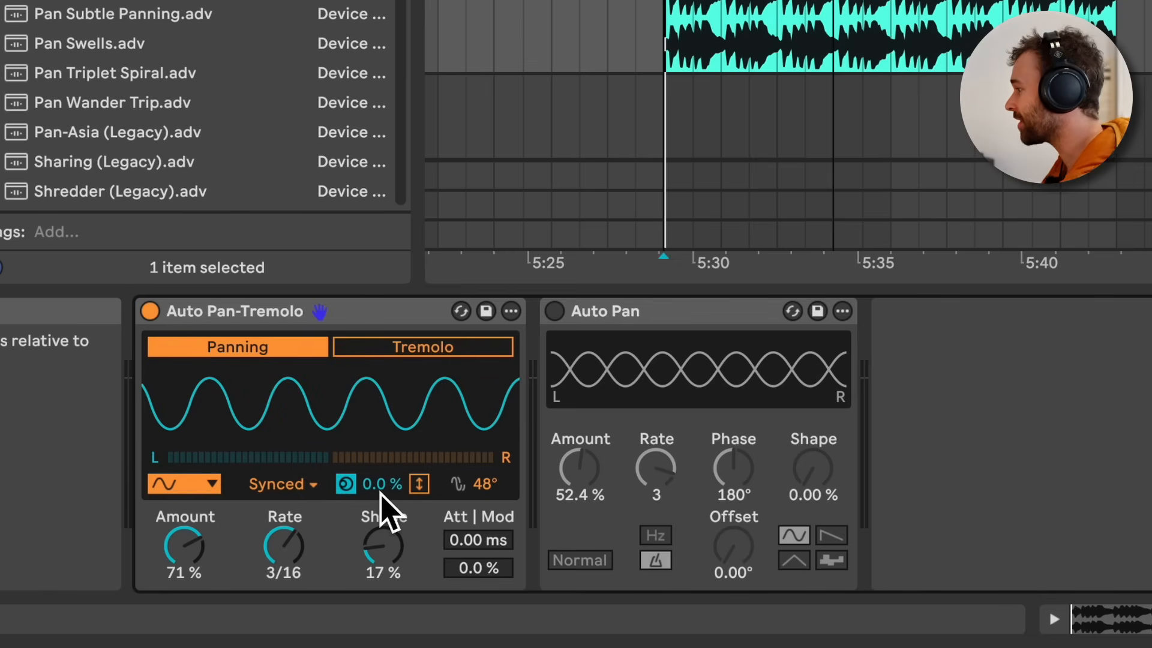
pyautogui.moveTo(380, 493); pyautogui.dragTo(380, 385)
pyautogui.press('space')
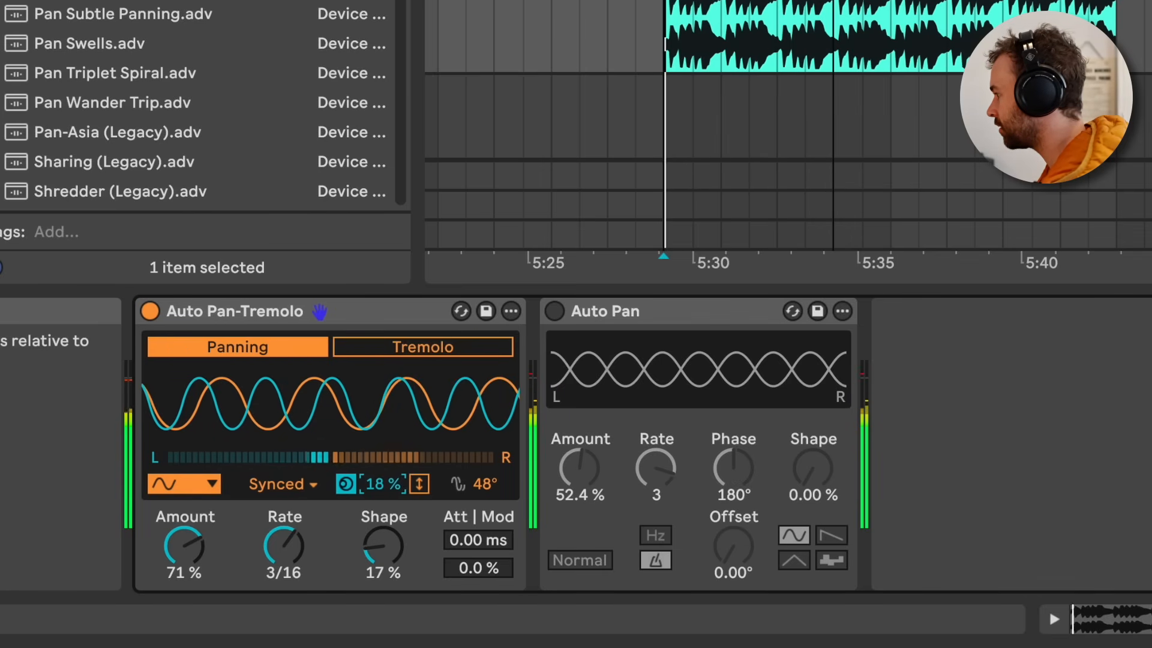
# Step: Switch the LFO timing to Rate mode, set the frequency to 2.71 Hz and the spin to 28 %
pyautogui.click(313, 484)
pyautogui.click(270, 510)
pyautogui.moveTo(303, 560)
pyautogui.mouseDown()
pyautogui.moveTo(304, 524)
pyautogui.moveTo(303, 538)
pyautogui.mouseUp()
pyautogui.moveTo(384, 488)
pyautogui.mouseDown()
pyautogui.moveTo(383, 513)
pyautogui.moveTo(385, 486)
pyautogui.mouseUp()
pyautogui.moveTo(321, 545); pyautogui.dragTo(321, 564)
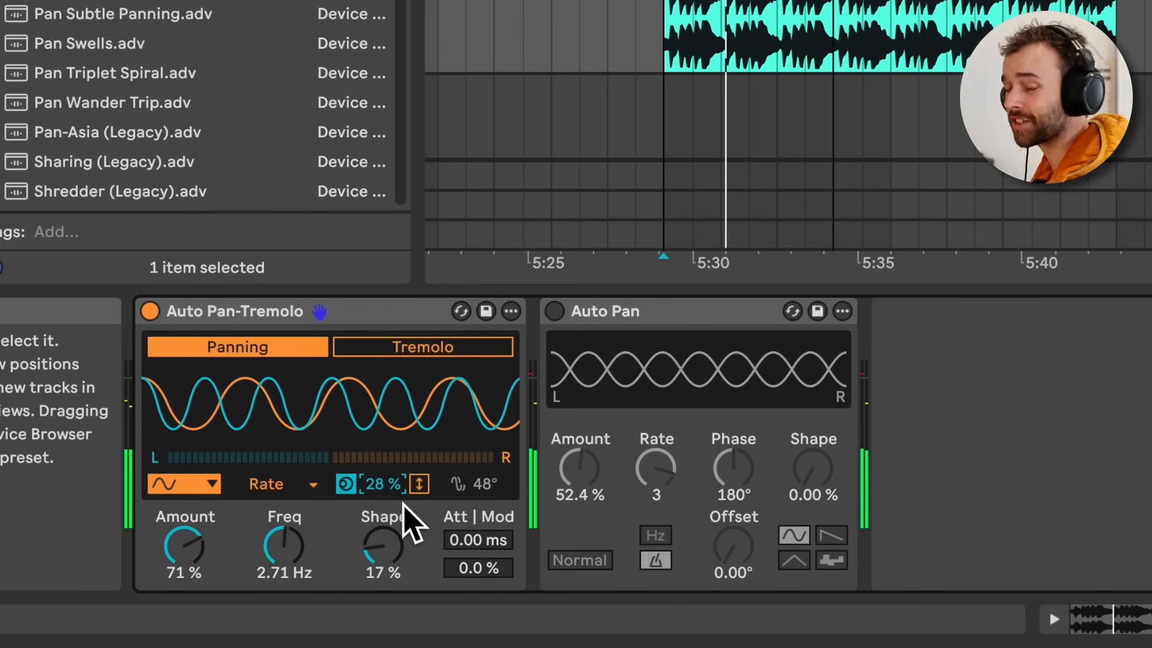
# Step: Try changing the spin amount, and toggle the waveform's inversion on and off
pyautogui.moveTo(383, 484)
pyautogui.mouseDown()
pyautogui.moveTo(383, 474)
pyautogui.moveTo(383, 504)
pyautogui.moveTo(383, 471)
pyautogui.moveTo(385, 506)
pyautogui.moveTo(384, 489)
pyautogui.mouseUp()
pyautogui.click(420, 490)
pyautogui.click(422, 491)
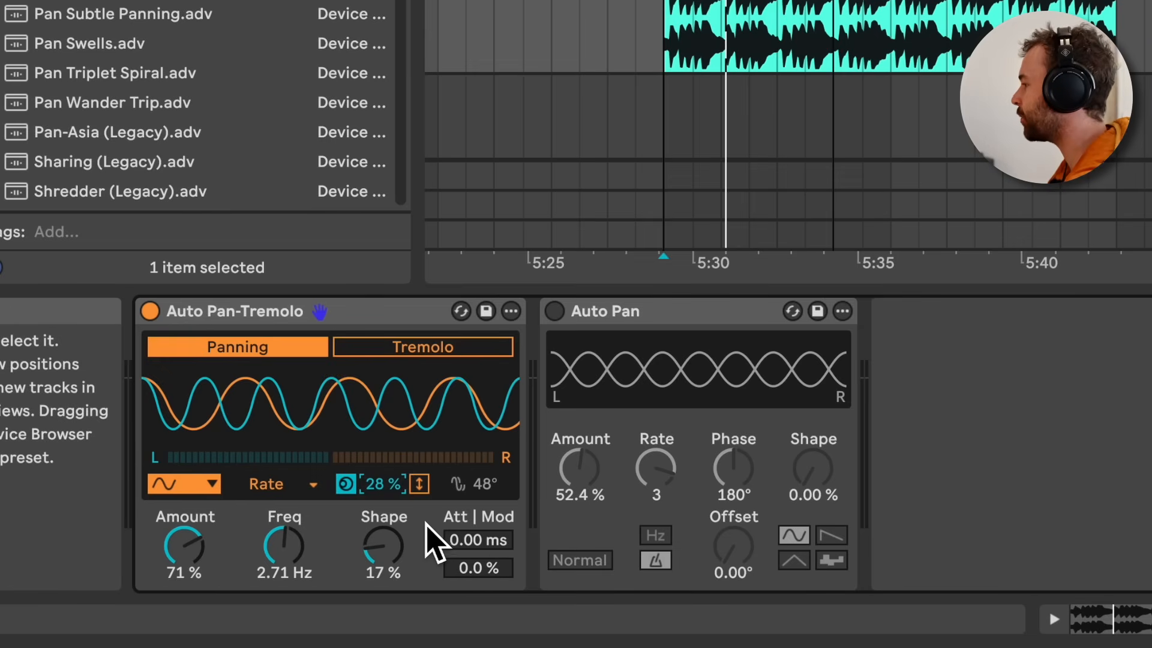
# Step: Switch Auto Pan-Tremolo to Tremolo mode with amount at 100 %, frequency at 1.64 Hz and shape at -100 %
pyautogui.click(471, 346)
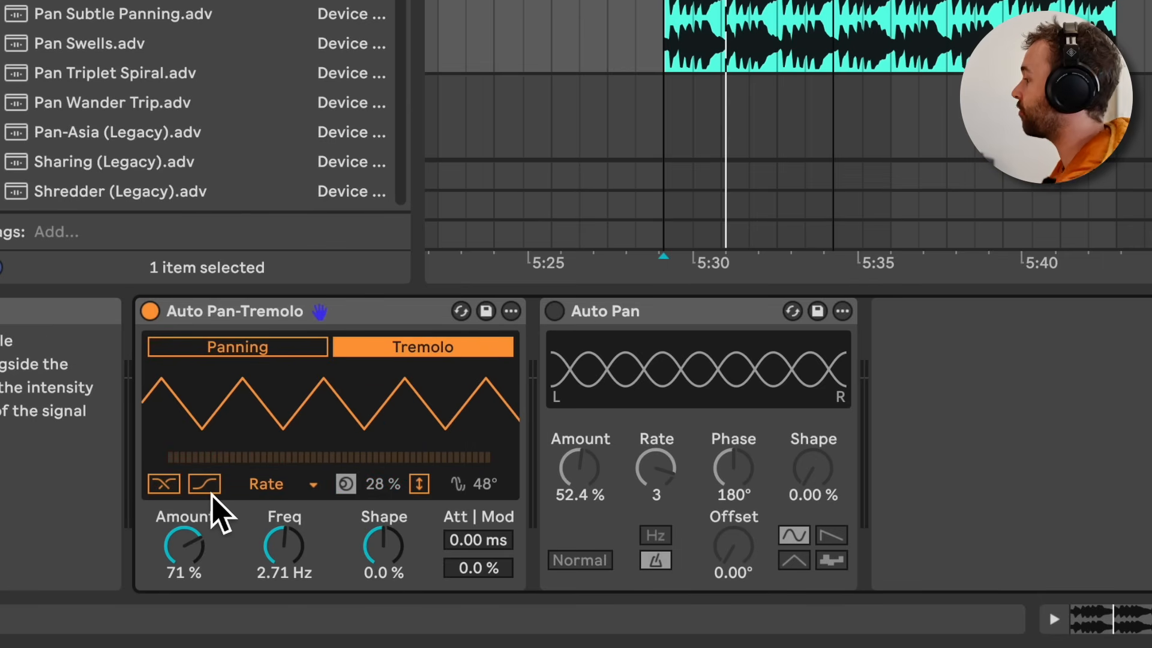
pyautogui.moveTo(218, 560); pyautogui.dragTo(219, 541)
pyautogui.moveTo(290, 566)
pyautogui.mouseDown()
pyautogui.moveTo(291, 480)
pyautogui.moveTo(290, 560)
pyautogui.mouseUp()
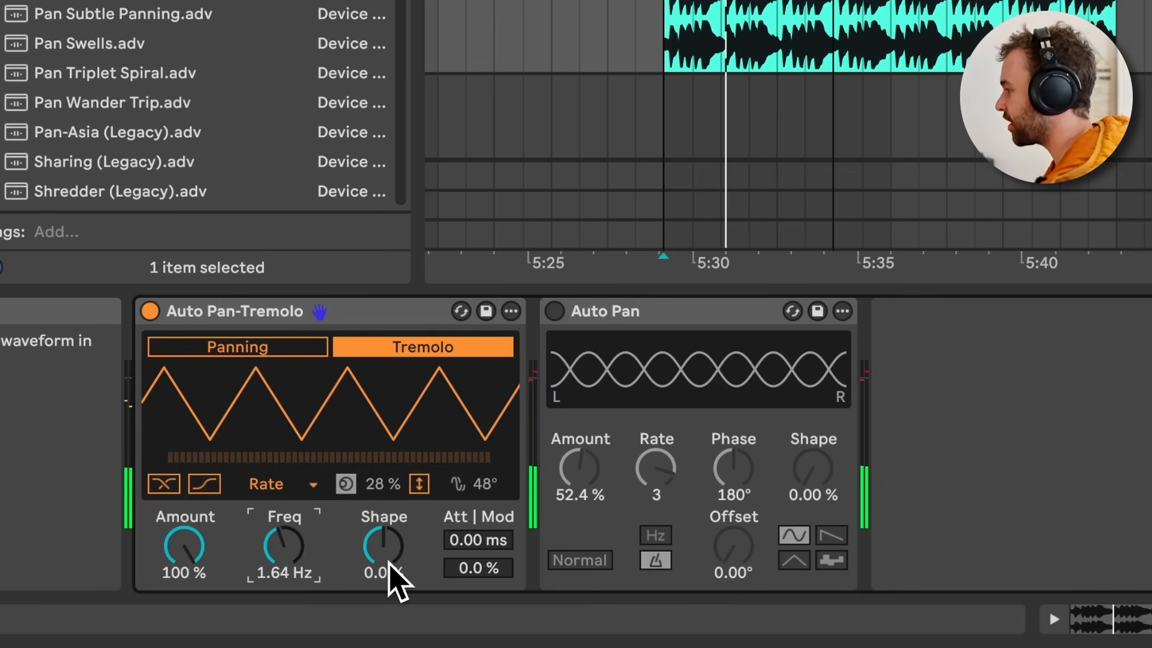
pyautogui.moveTo(394, 579); pyautogui.dragTo(393, 641)
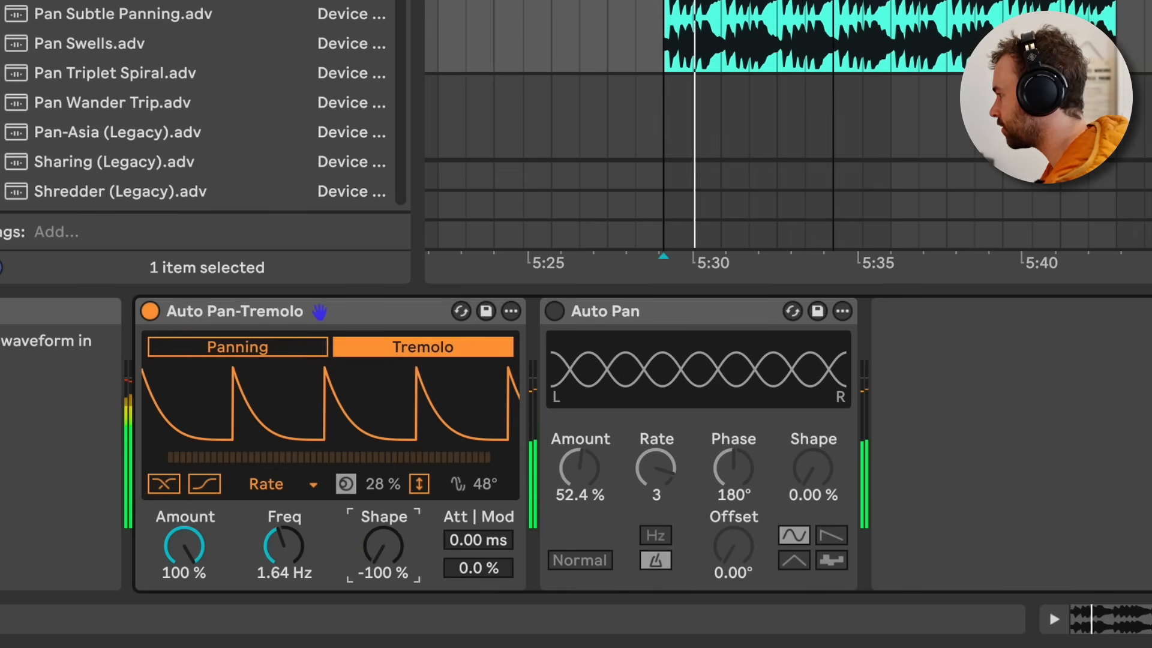
# Step: Raise the tremolo frequency to 11.2 Hz and set its shape to 9.5 %
pyautogui.moveTo(394, 645); pyautogui.dragTo(394, 634)
pyautogui.moveTo(271, 562); pyautogui.dragTo(272, 523)
pyautogui.moveTo(384, 558); pyautogui.dragTo(369, 585)
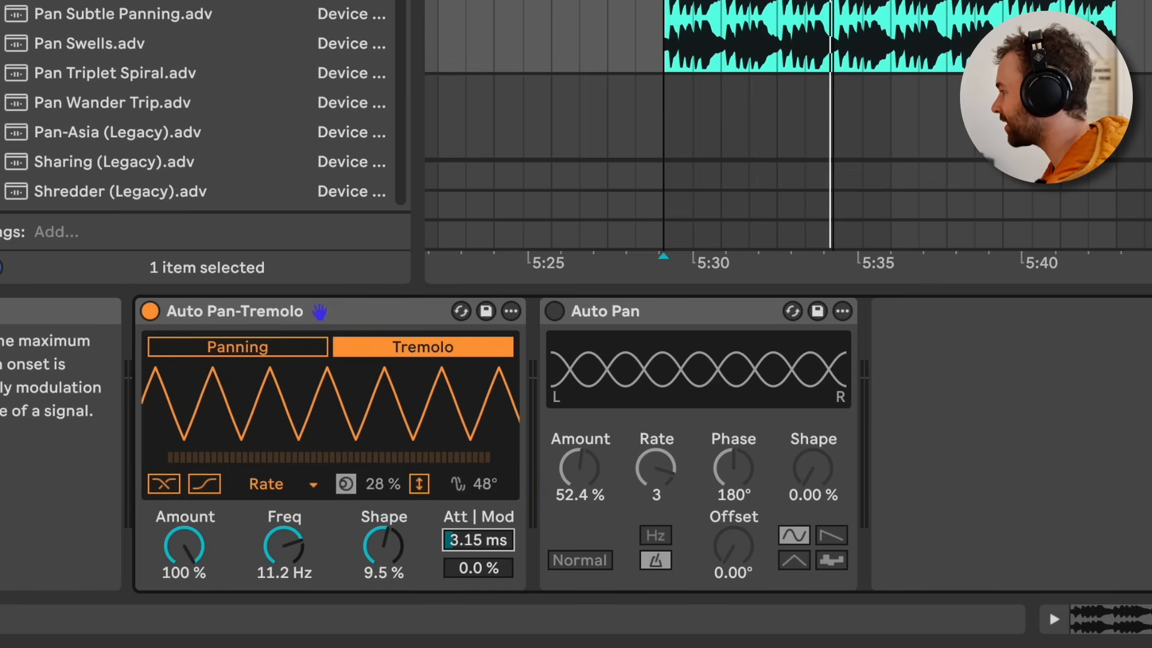
# Step: Set the tremolo's attack time to 424 ms and up to 961 ms, and lower the amount to 70 %
pyautogui.moveTo(478, 540); pyautogui.dragTo(479, 510)
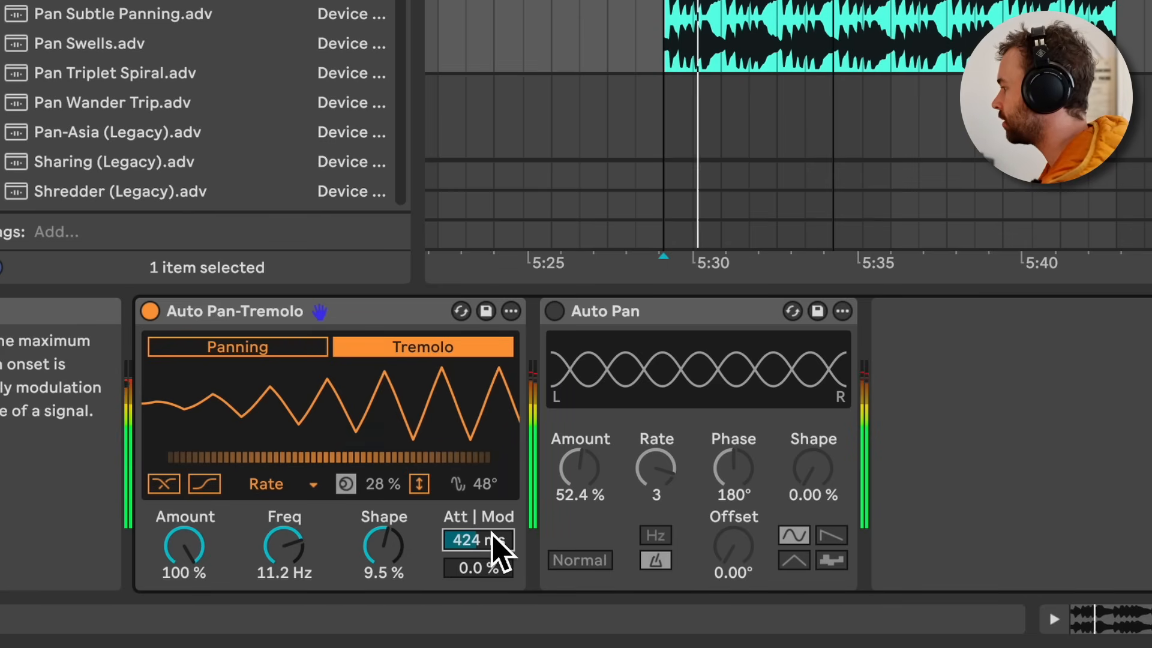
pyautogui.moveTo(491, 541); pyautogui.dragTo(491, 522)
pyautogui.moveTo(179, 553); pyautogui.dragTo(180, 573)
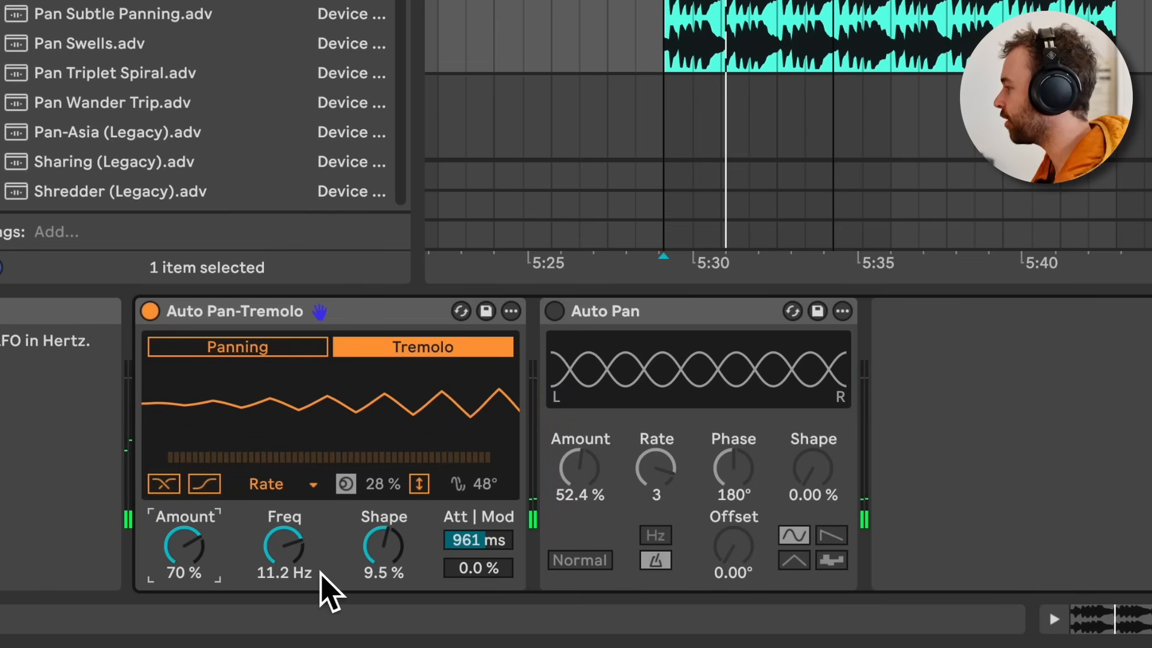
# Step: Set the tremolo frequency to 2.85 Hz and up to 8.72 Hz, with an attack time of 1.61 s and amount at 94 %
pyautogui.moveTo(304, 553); pyautogui.dragTo(304, 582)
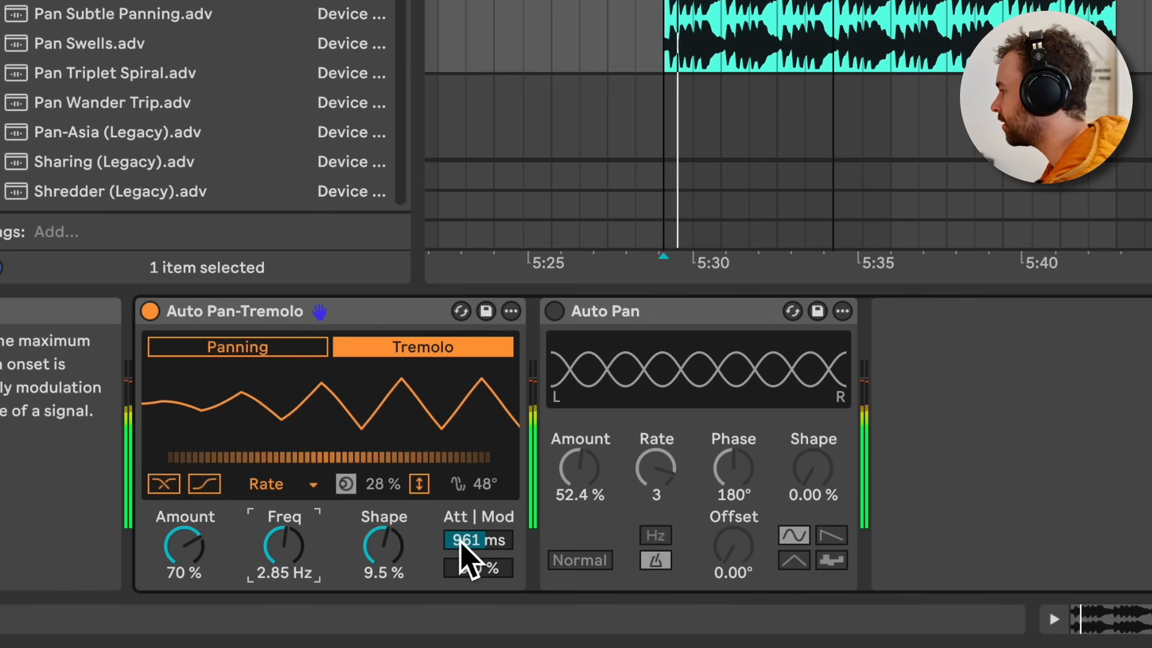
pyautogui.moveTo(461, 538); pyautogui.dragTo(488, 513)
pyautogui.moveTo(297, 559)
pyautogui.mouseDown()
pyautogui.moveTo(297, 547)
pyautogui.moveTo(297, 573)
pyautogui.mouseUp()
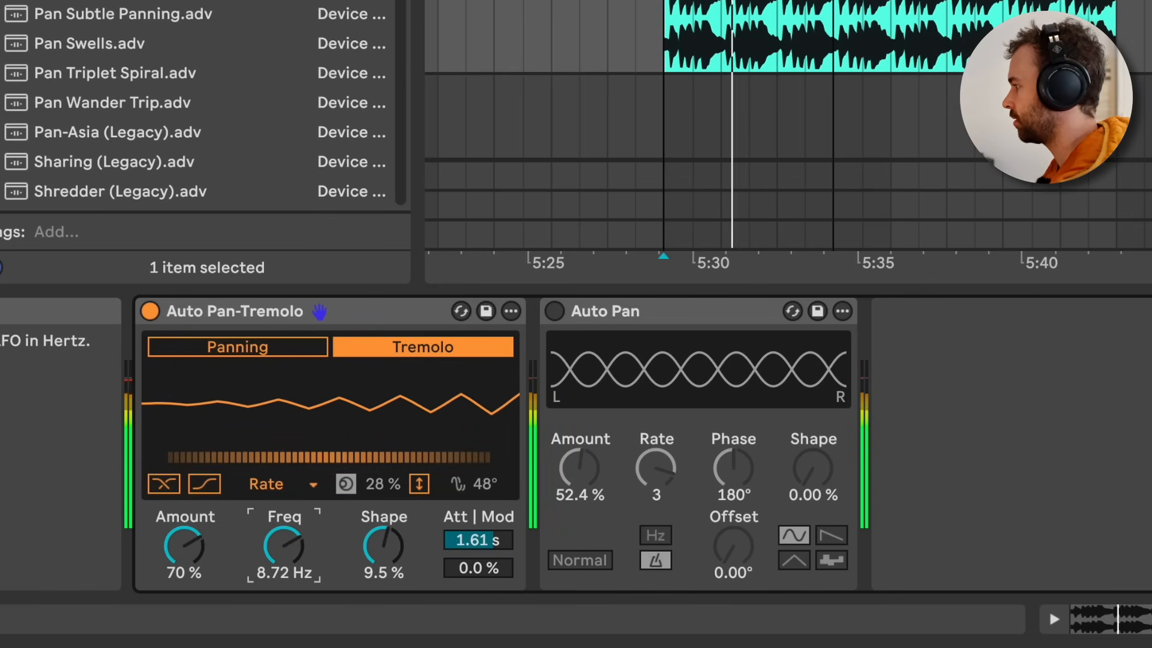
pyautogui.moveTo(193, 549); pyautogui.dragTo(193, 527)
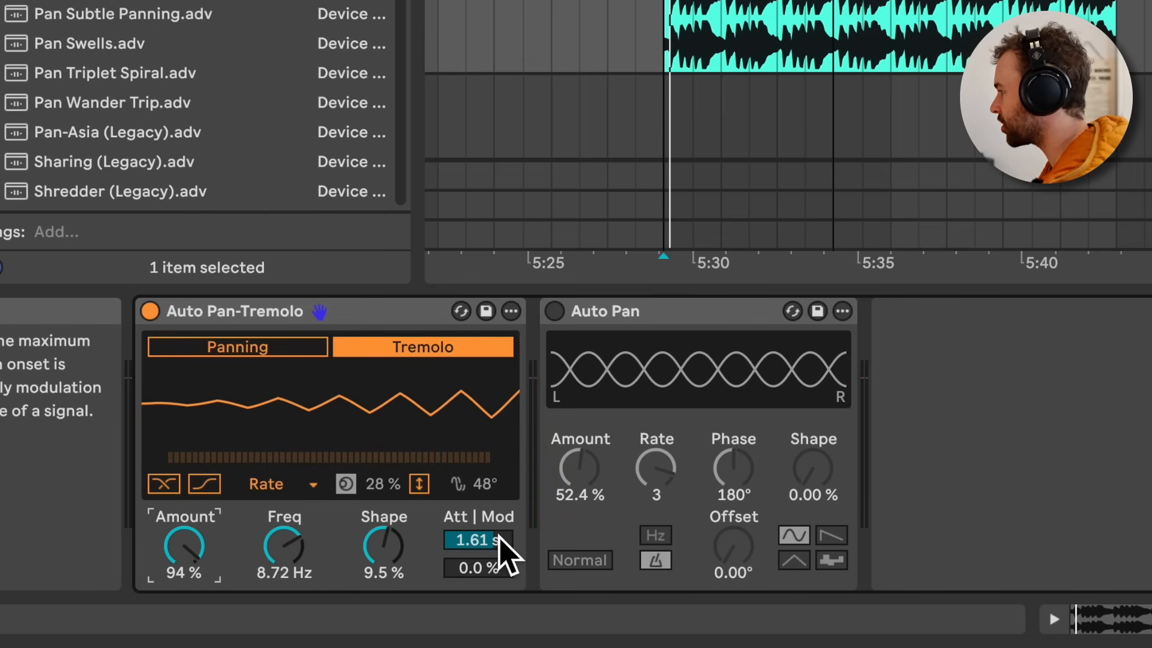
# Step: Reset the tremolo attack to 0.00 ms, set frequency modulation to 80 % and frequency to 2.00 Hz, and play the result
pyautogui.moveTo(501, 539); pyautogui.dragTo(502, 576)
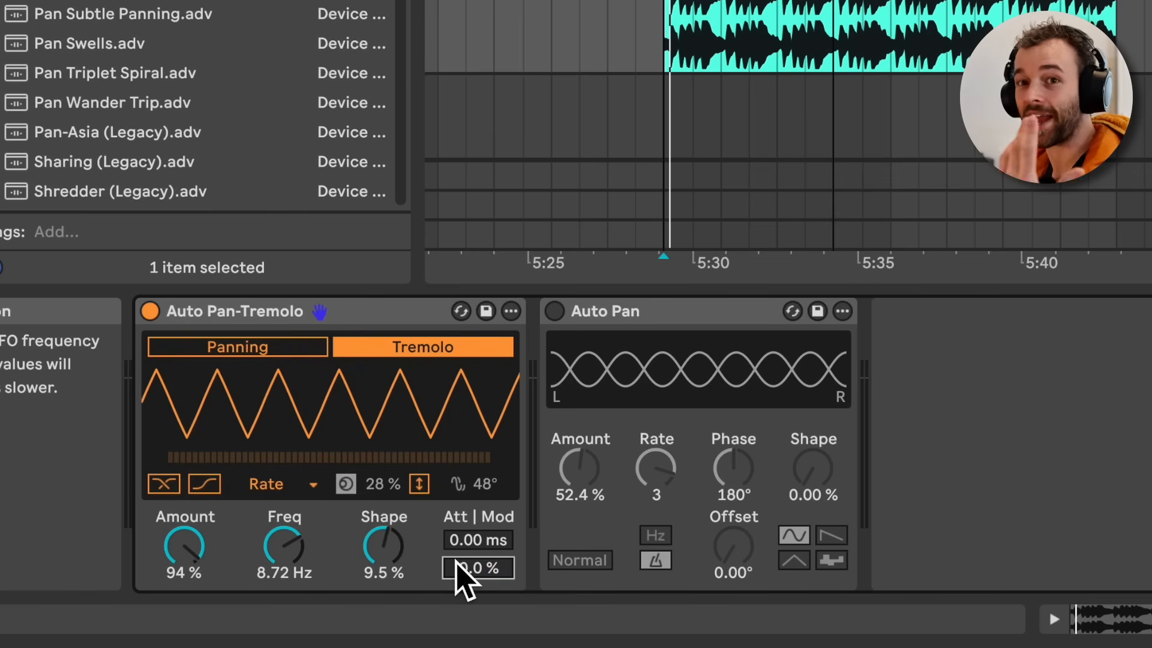
pyautogui.moveTo(471, 575)
pyautogui.mouseDown()
pyautogui.moveTo(471, 528)
pyautogui.moveTo(471, 576)
pyautogui.mouseUp()
pyautogui.moveTo(288, 577); pyautogui.dragTo(283, 619)
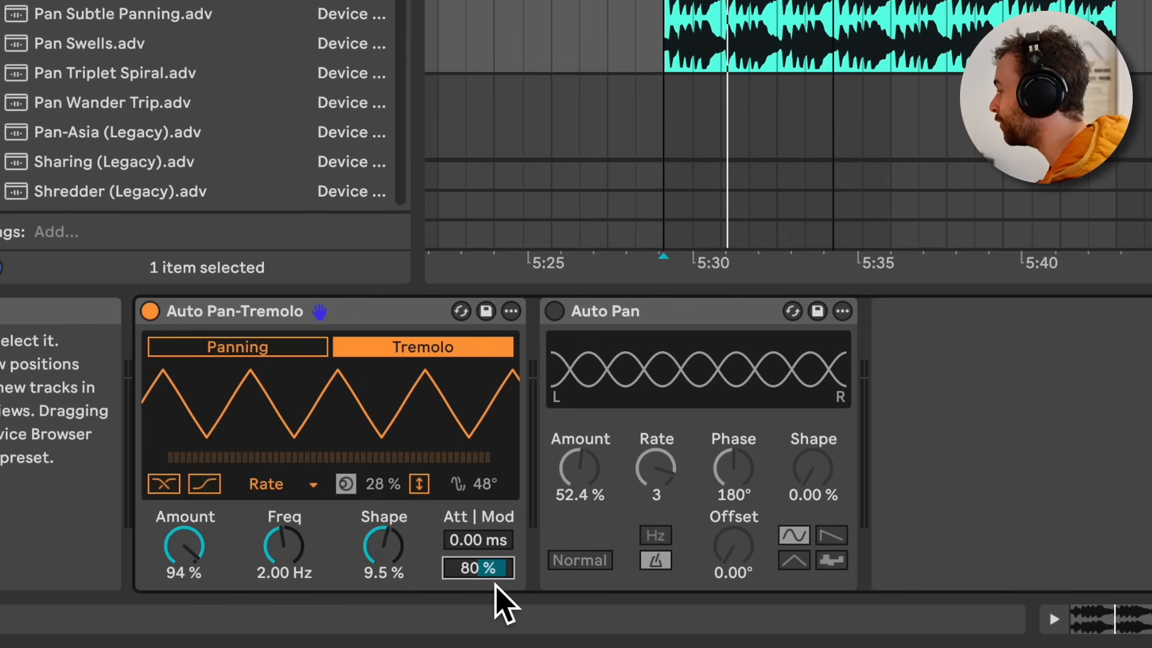
pyautogui.press('space')
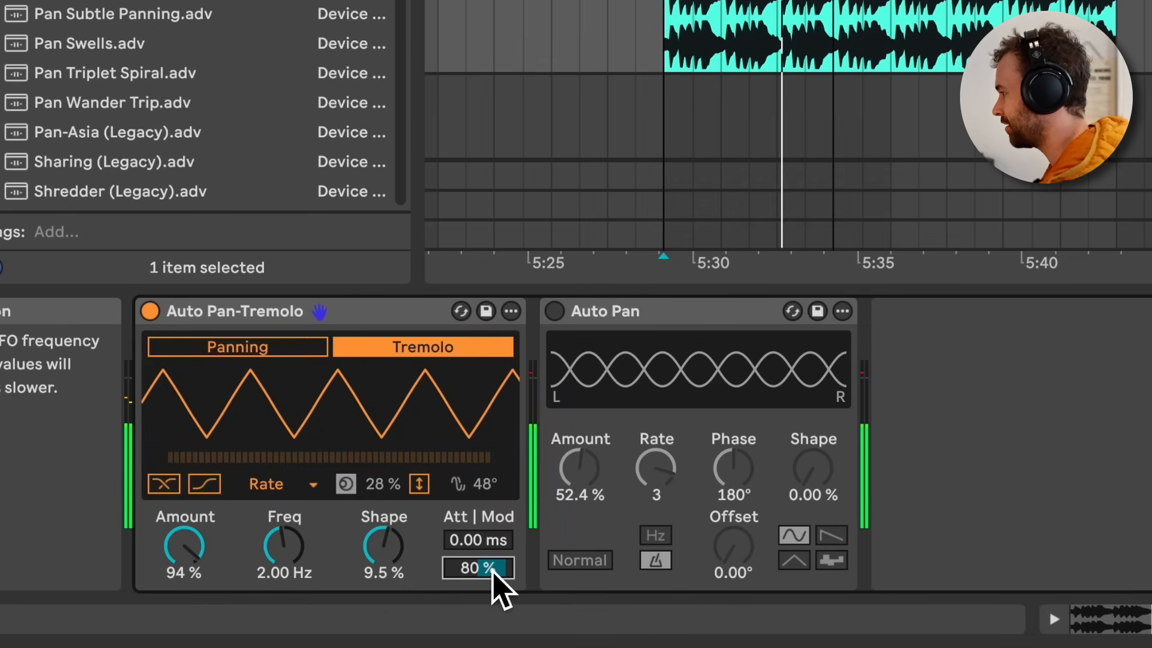
# Step: Set the tremolo's frequency modulation to -45 % and down to -70 %, with the frequency at 16.0 Hz, and audition it
pyautogui.moveTo(497, 570); pyautogui.dragTo(497, 573)
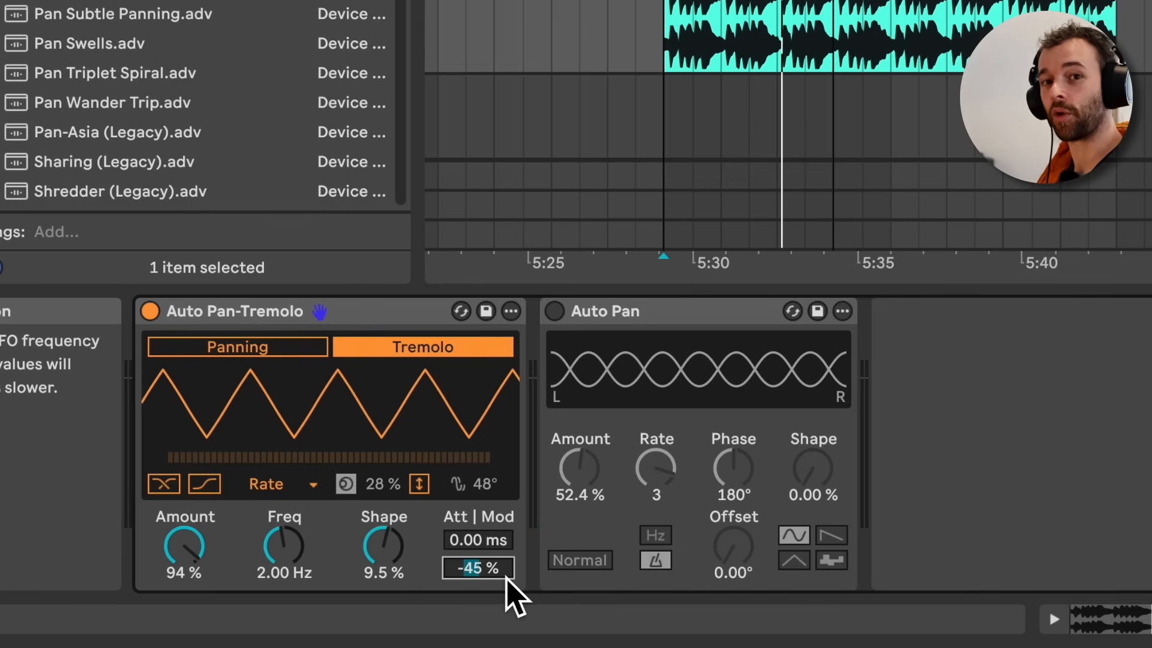
pyautogui.moveTo(505, 576); pyautogui.dragTo(498, 600)
pyautogui.press('space')
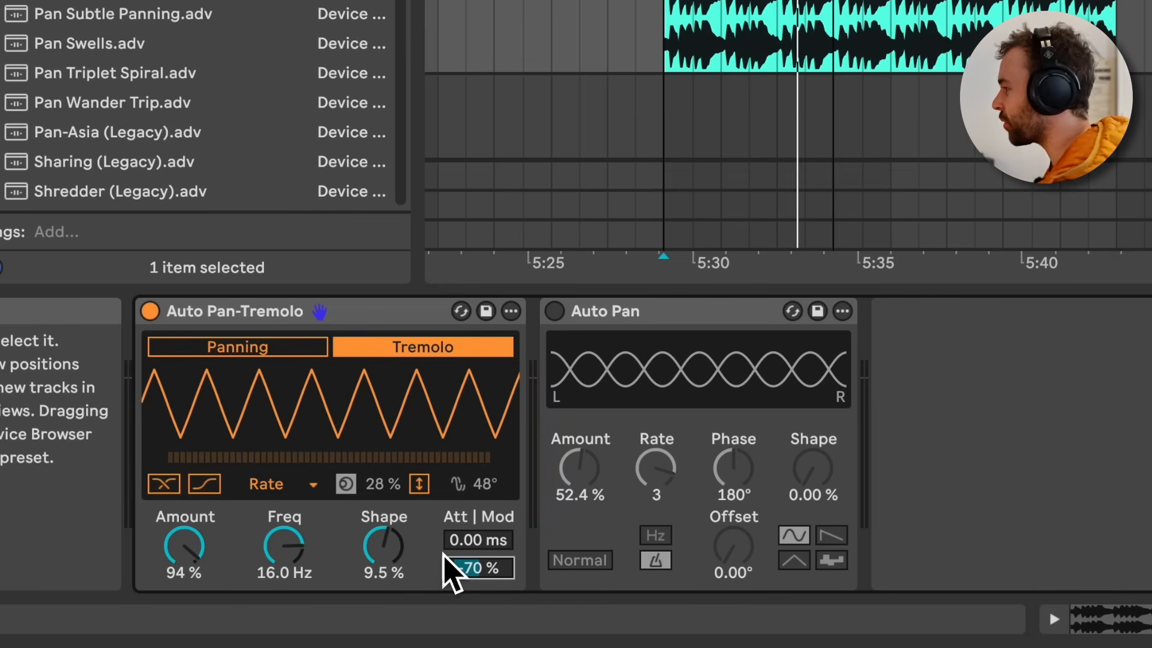
# Step: Enable Vintage mode and play it with the frequency at 25.3 Hz and the amount at 98 %
pyautogui.click(215, 489)
pyautogui.press('space')
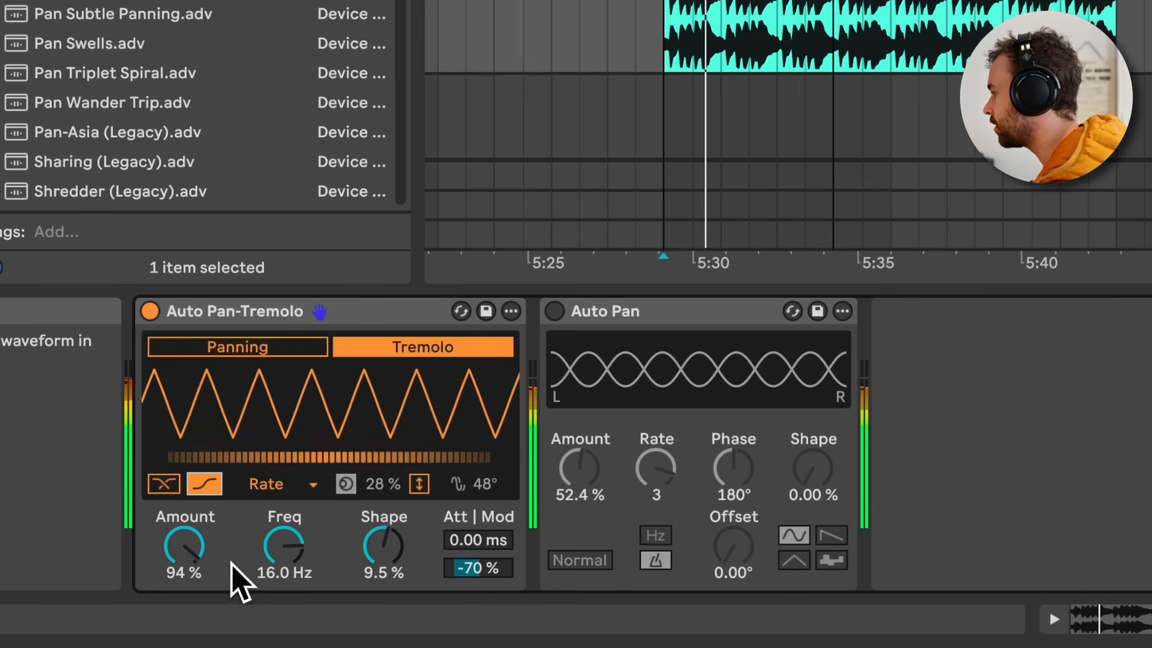
pyautogui.moveTo(284, 547)
pyautogui.mouseDown()
pyautogui.moveTo(284, 522)
pyautogui.moveTo(284, 535)
pyautogui.mouseUp()
pyautogui.moveTo(181, 571); pyautogui.dragTo(195, 567)
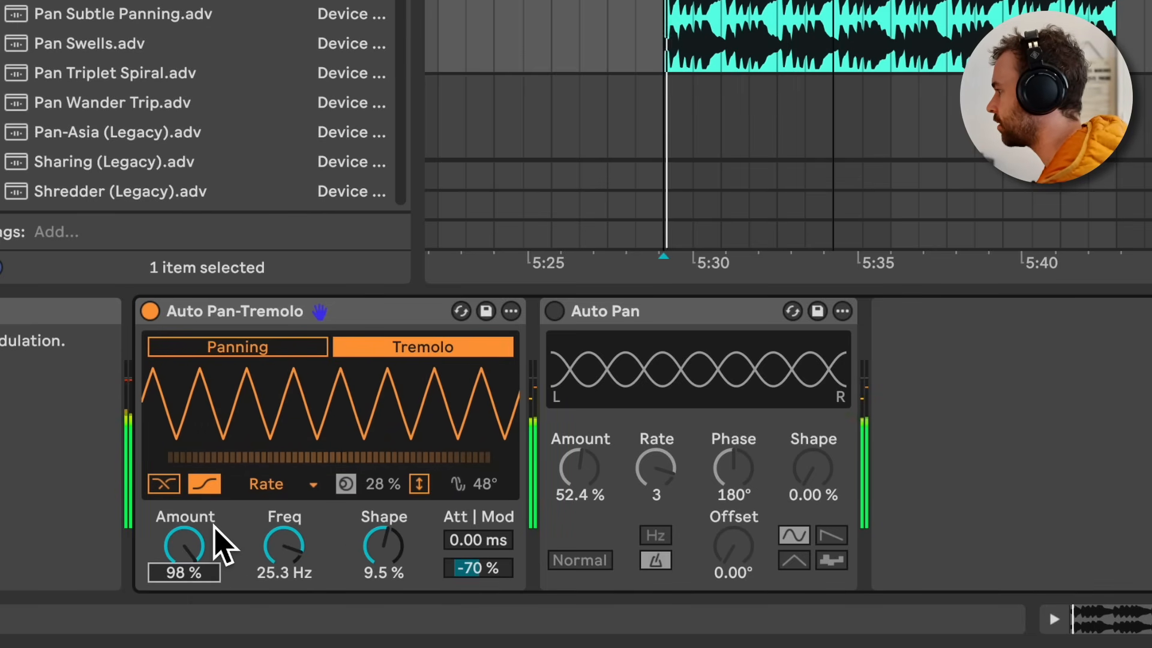
# Step: Switch the tremolo from Vintage to Harmonic mode and lower its frequency to 2.10 Hz
pyautogui.click(170, 491)
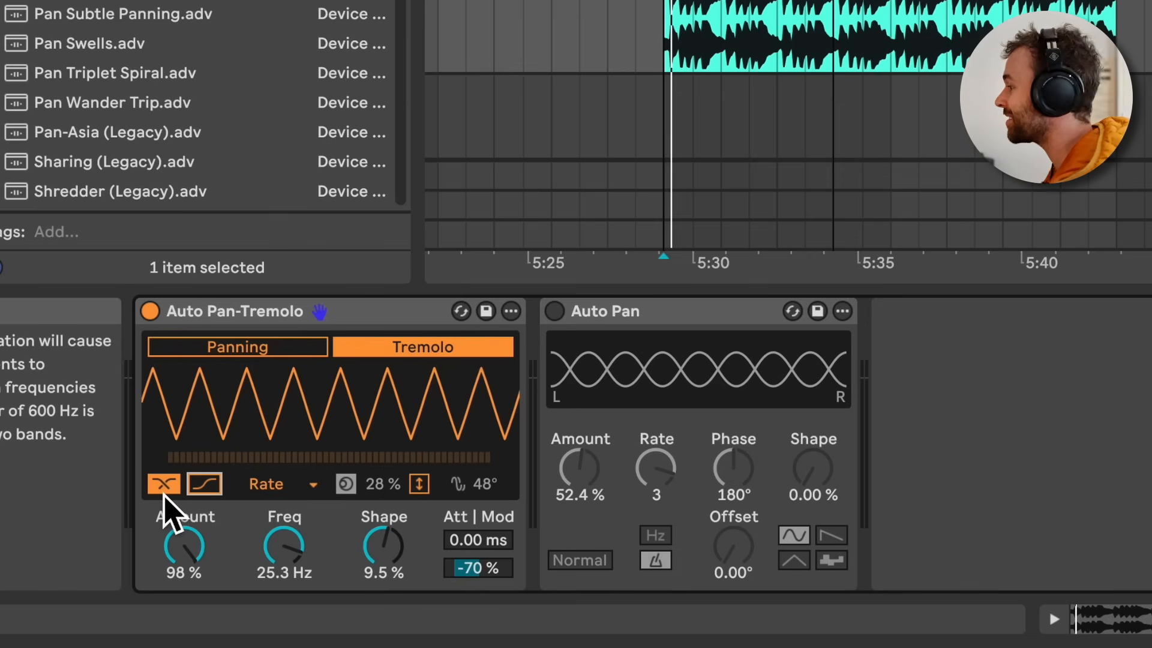
pyautogui.moveTo(296, 560); pyautogui.dragTo(296, 587)
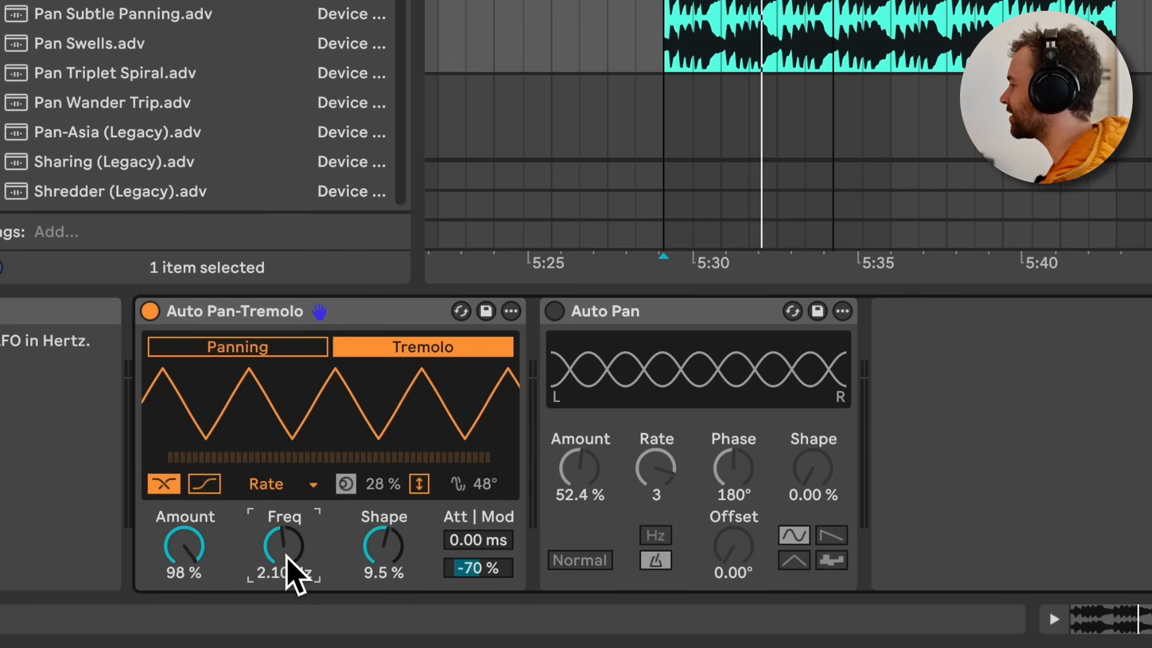
pyautogui.moveTo(278, 571)
pyautogui.mouseDown()
pyautogui.moveTo(278, 560)
pyautogui.moveTo(277, 571)
pyautogui.mouseUp()
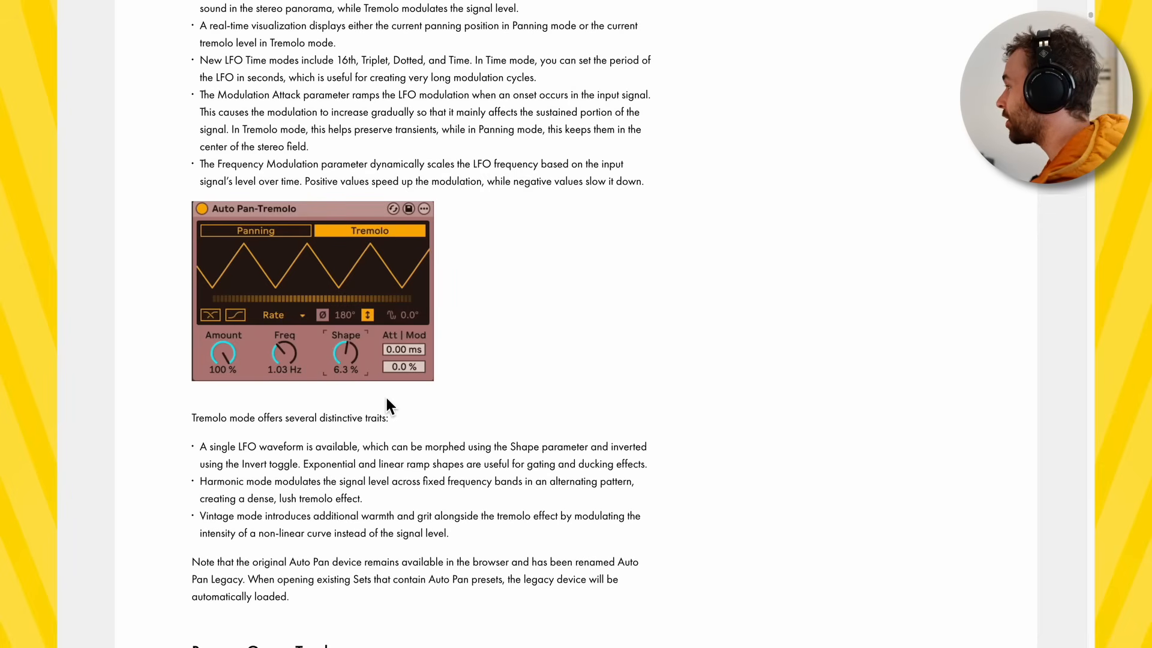
# Step: Switch to the release notes in the browser and go past the tremolo traits to the Bounce Group Tracks section
pyautogui.scroll(-2, 386, 397)
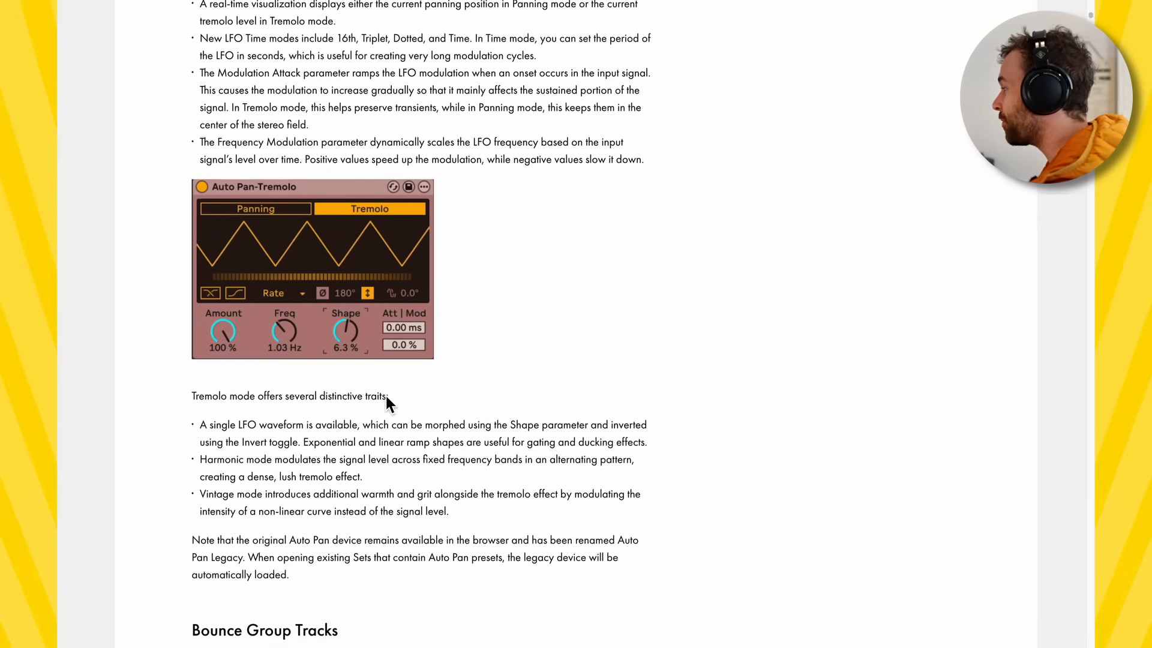
pyautogui.scroll(-3, 387, 403)
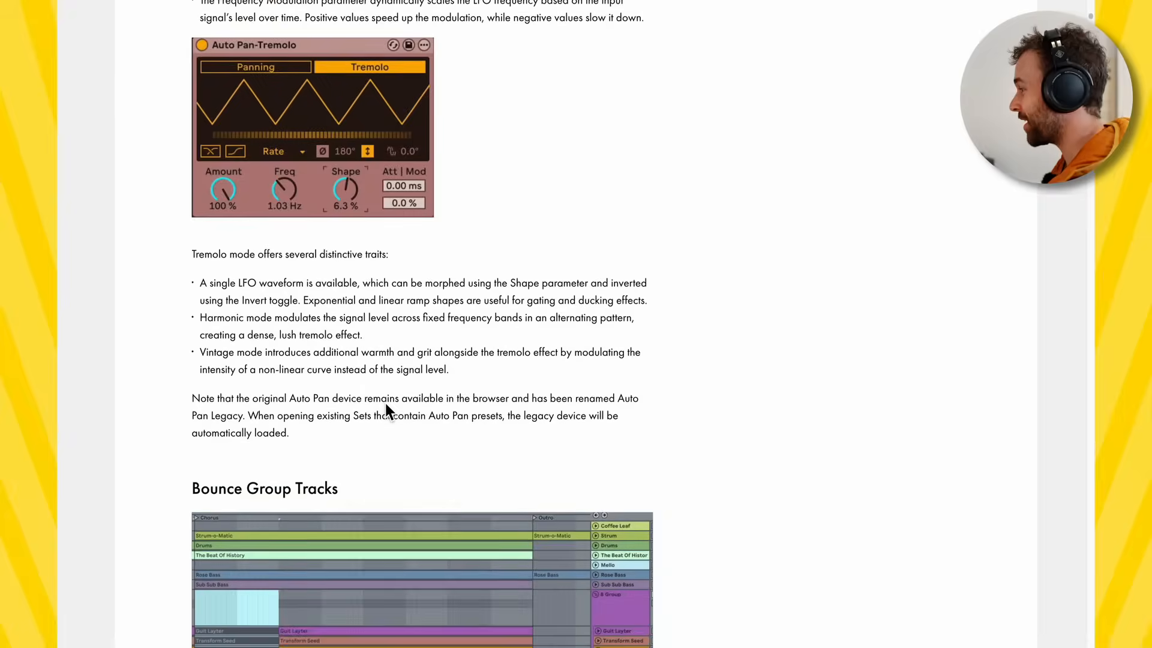
pyautogui.scroll(-4, 386, 403)
pyautogui.moveTo(191, 249); pyautogui.dragTo(361, 268)
pyautogui.click(361, 269)
pyautogui.scroll(-5, 361, 269)
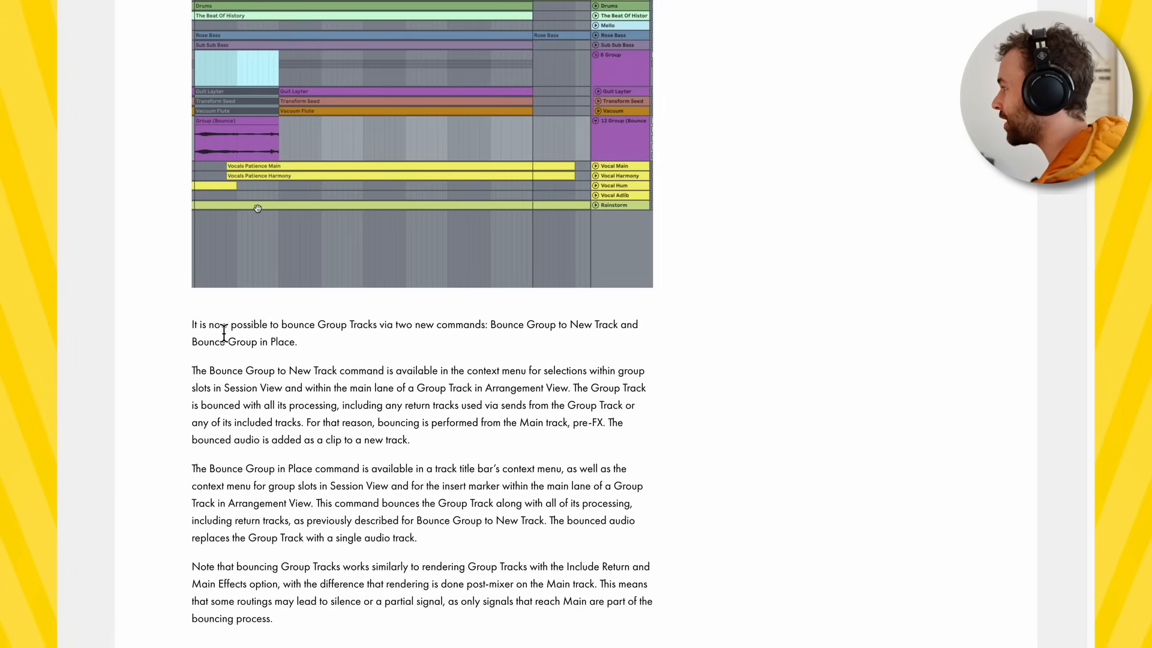
# Step: Read about the two group bounce commands and how Bounce Group to New Track handles processing and return tracks
pyautogui.moveTo(224, 333); pyautogui.dragTo(488, 336)
pyautogui.click(513, 346)
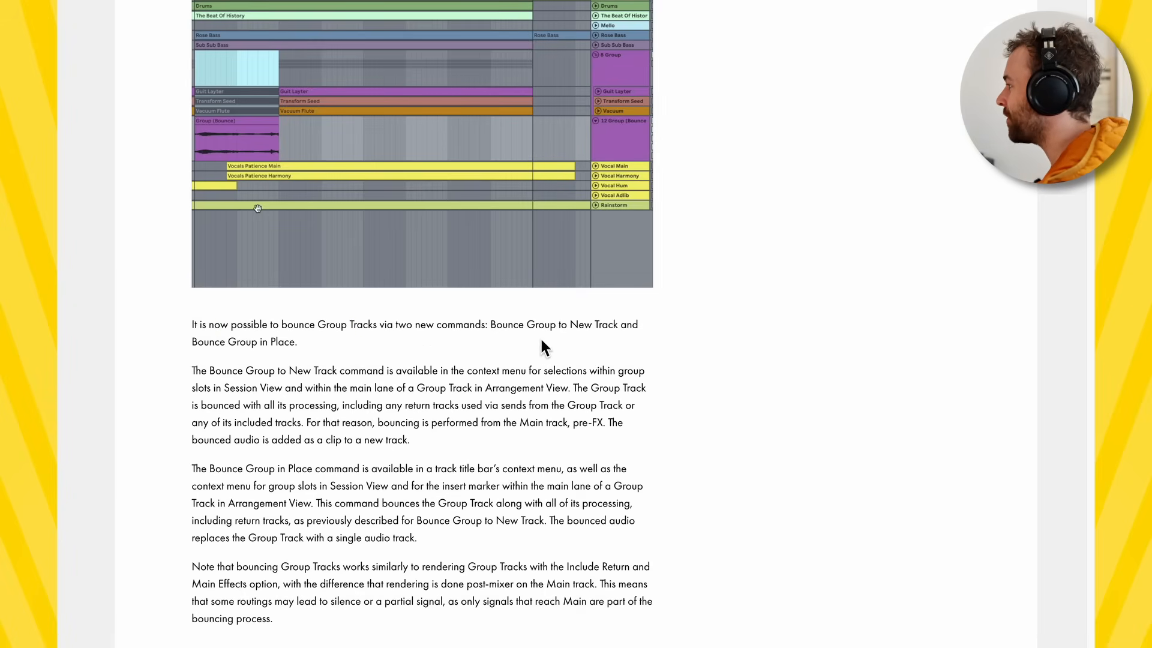
pyautogui.moveTo(663, 326); pyautogui.dragTo(532, 327)
pyautogui.moveTo(327, 347); pyautogui.dragTo(303, 376)
pyautogui.click(193, 373)
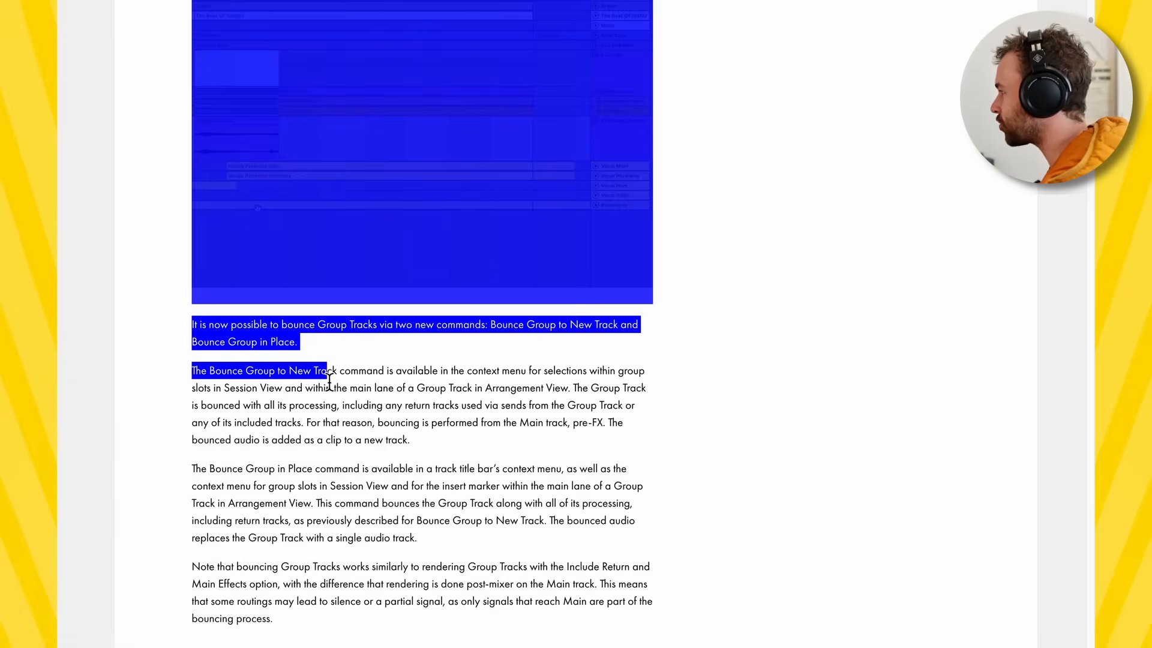
pyautogui.click(414, 385)
pyautogui.moveTo(465, 380); pyautogui.dragTo(571, 372)
pyautogui.click(375, 424)
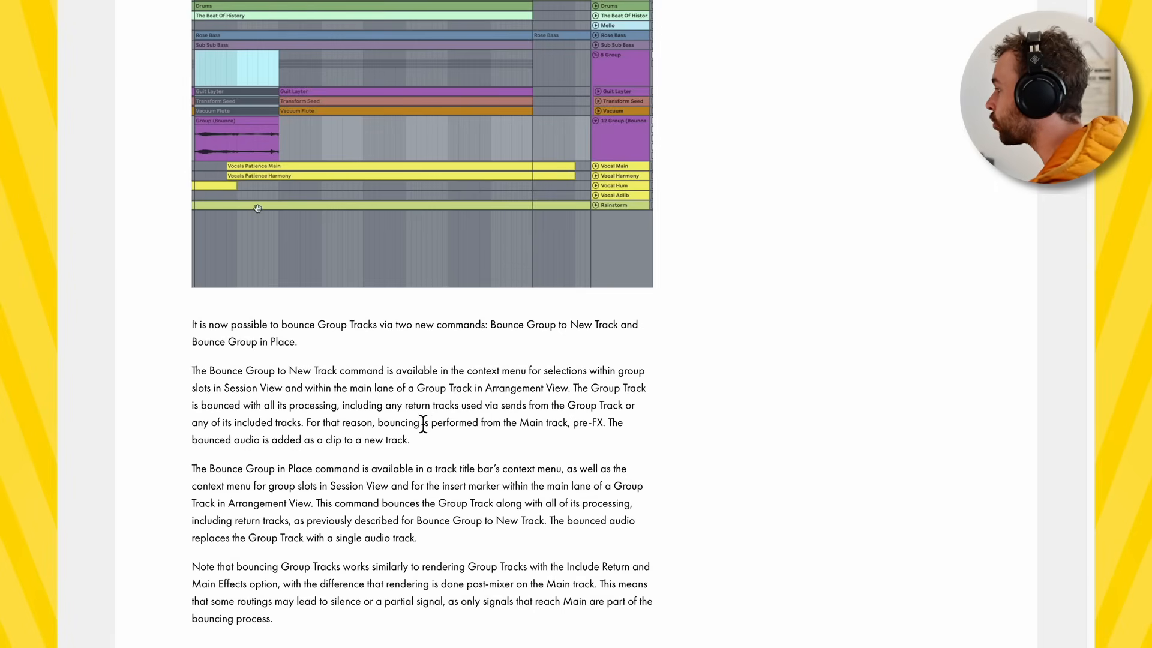
pyautogui.moveTo(234, 407); pyautogui.dragTo(528, 410)
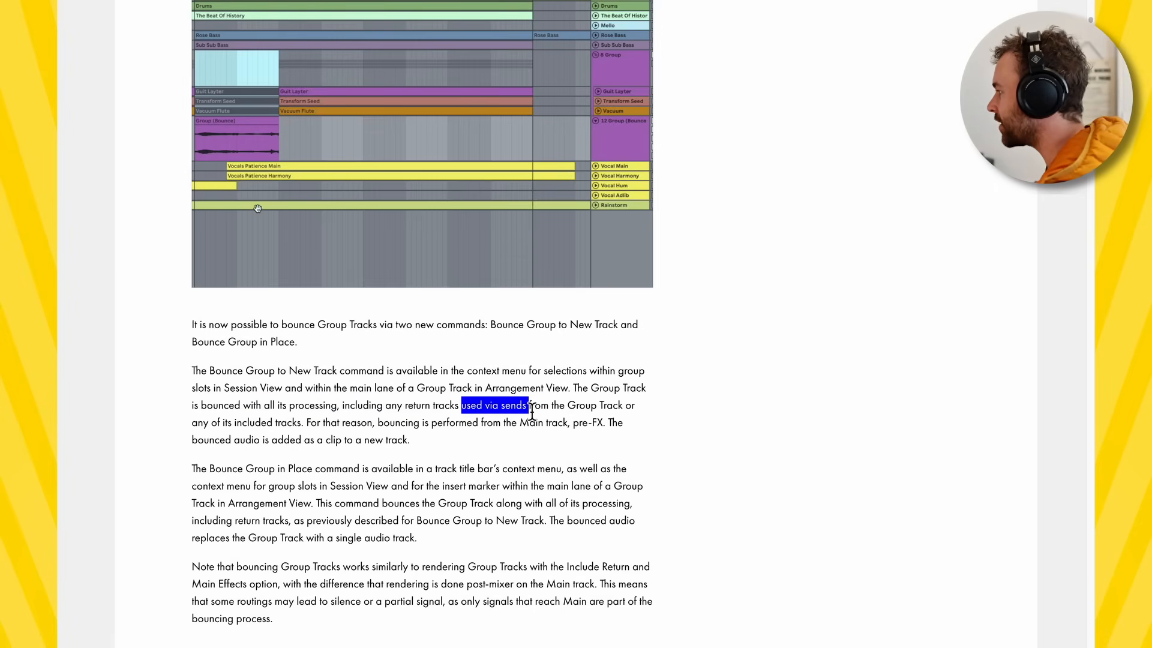
pyautogui.click(570, 412)
pyautogui.moveTo(302, 430); pyautogui.dragTo(196, 429)
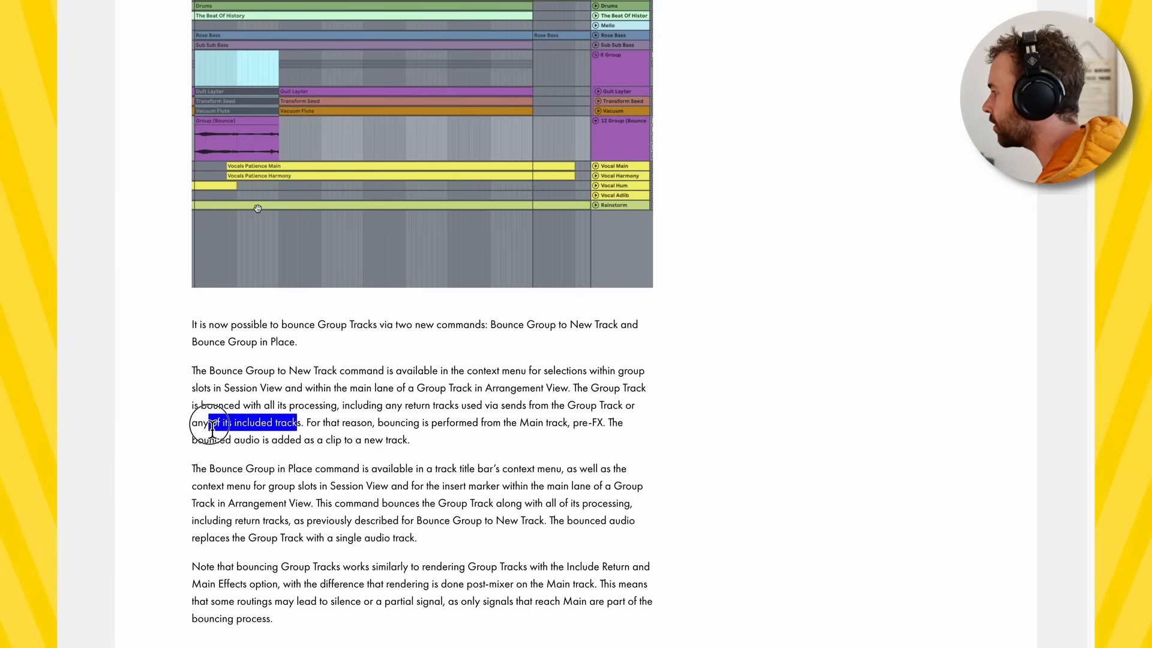
pyautogui.click(217, 430)
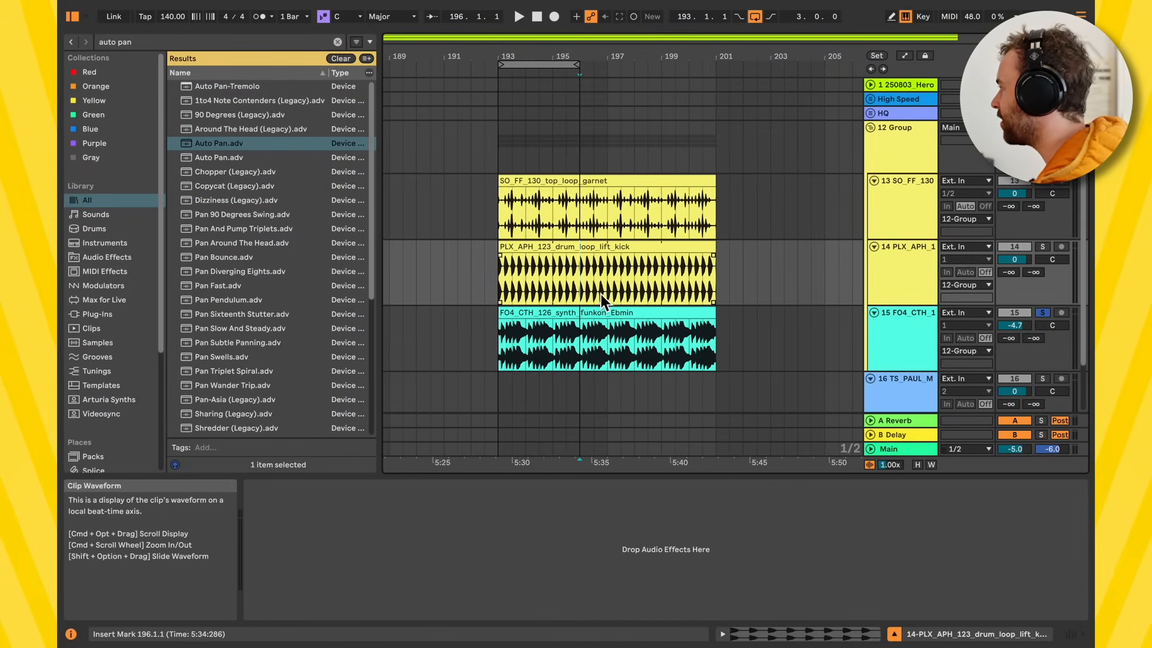
# Step: Back in Ableton Live, play the group from bar 193 and raise track 13's A Reverb send to 0 dB
pyautogui.click(506, 150)
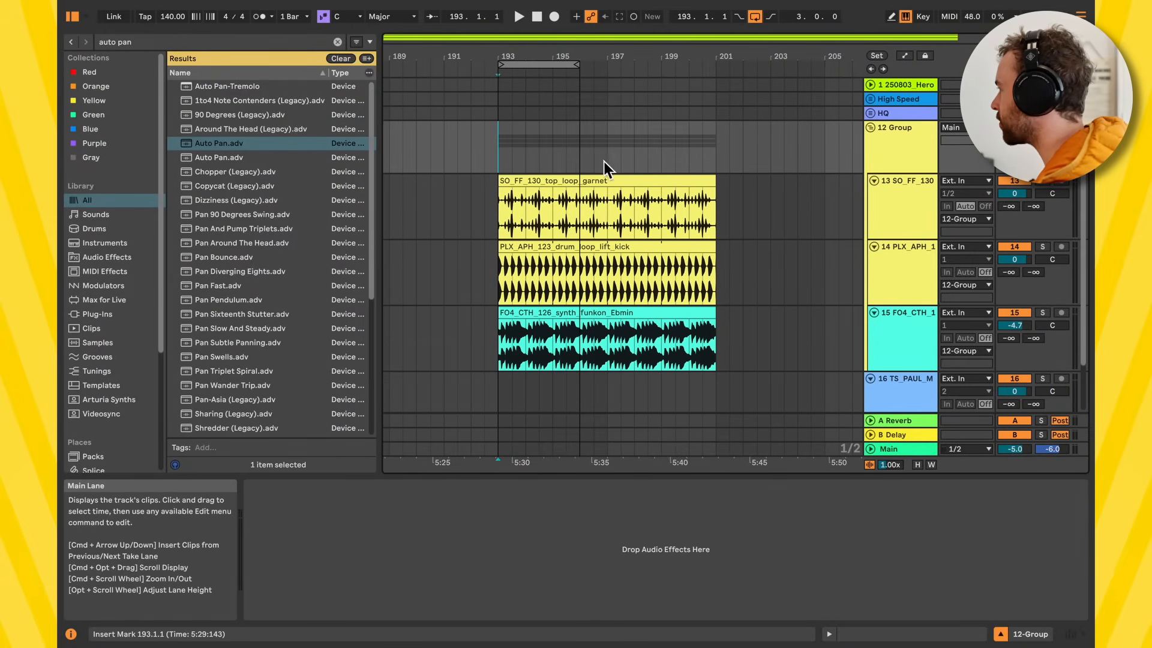
pyautogui.press('space')
pyautogui.click(907, 342)
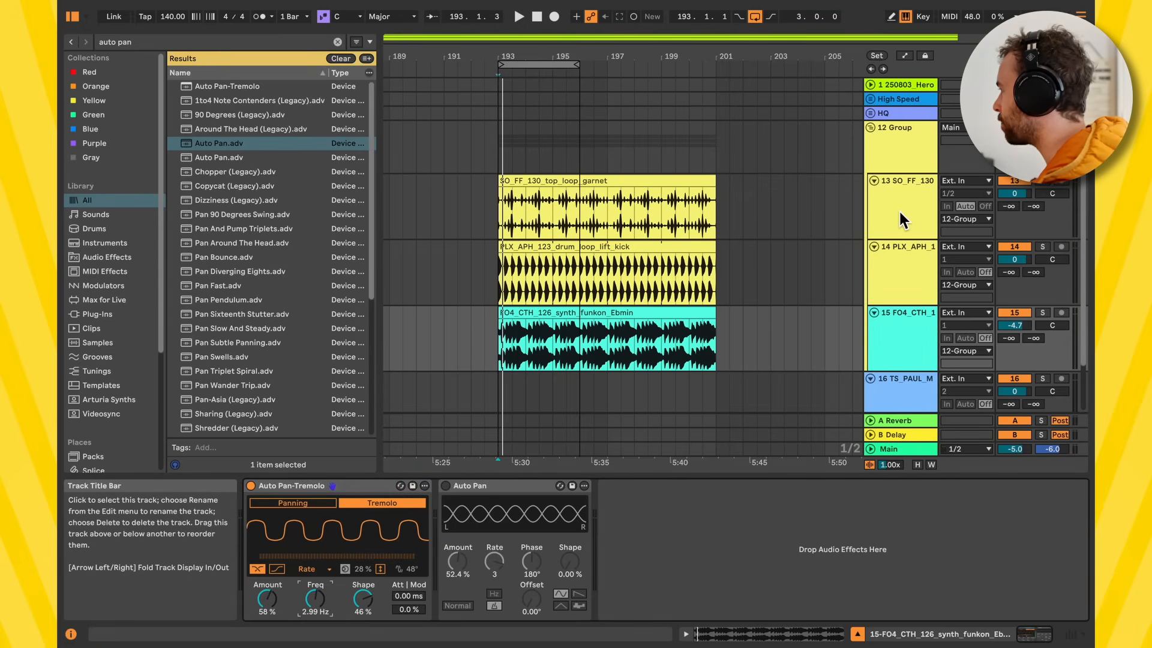
pyautogui.click(898, 208)
pyautogui.moveTo(1014, 209); pyautogui.dragTo(1009, 195)
pyautogui.press('space')
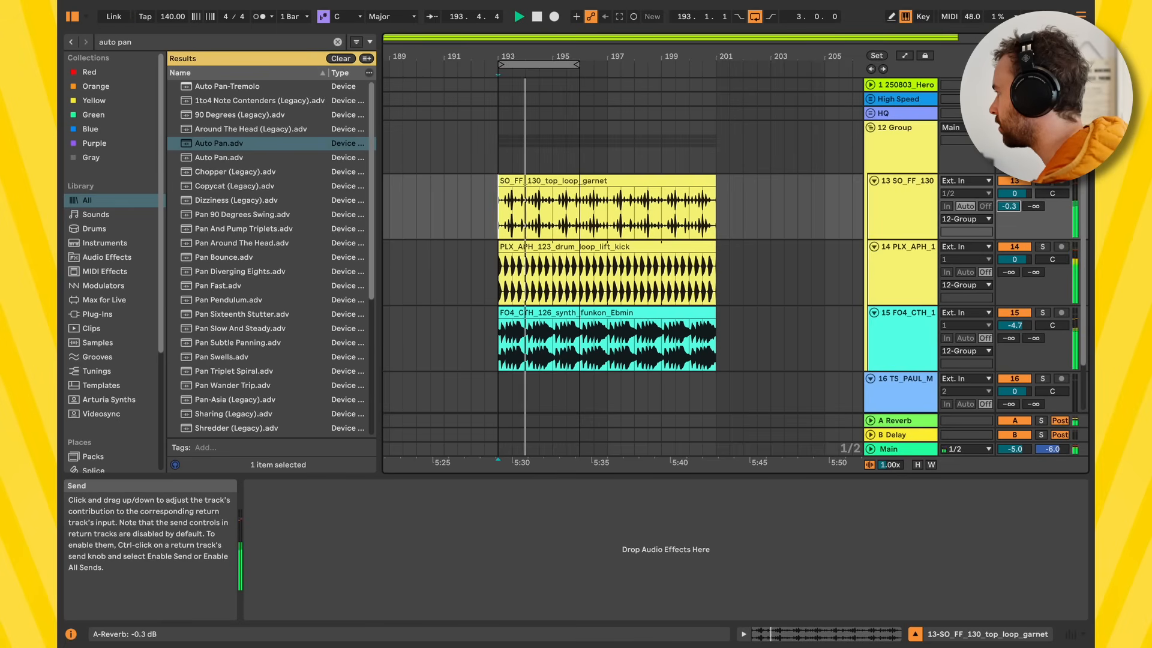
pyautogui.press('space')
# Step: Bounce bars 193 to 196 of the 12 Group track to a new track
pyautogui.moveTo(501, 147); pyautogui.dragTo(585, 144)
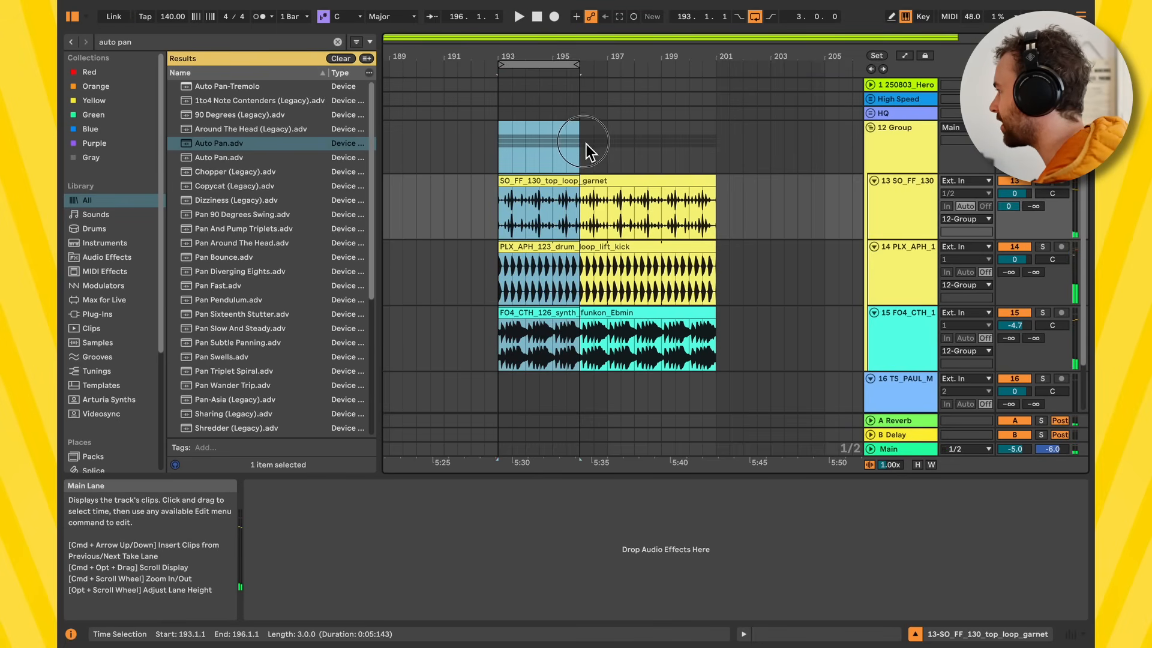
pyautogui.rightClick(549, 139)
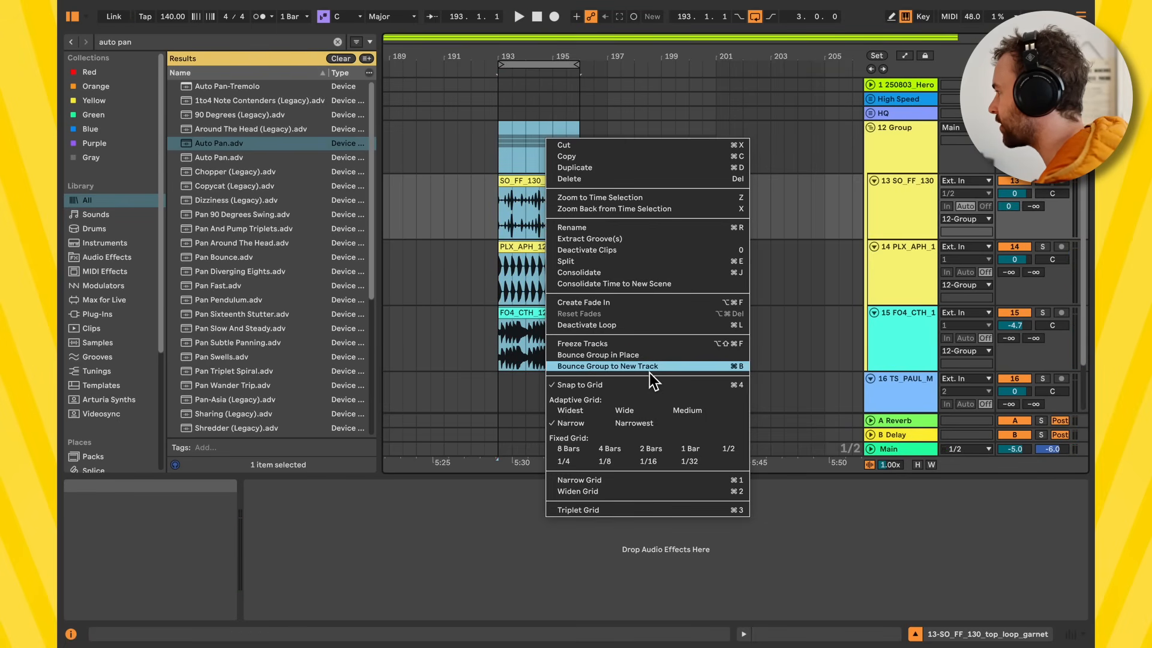
pyautogui.click(614, 370)
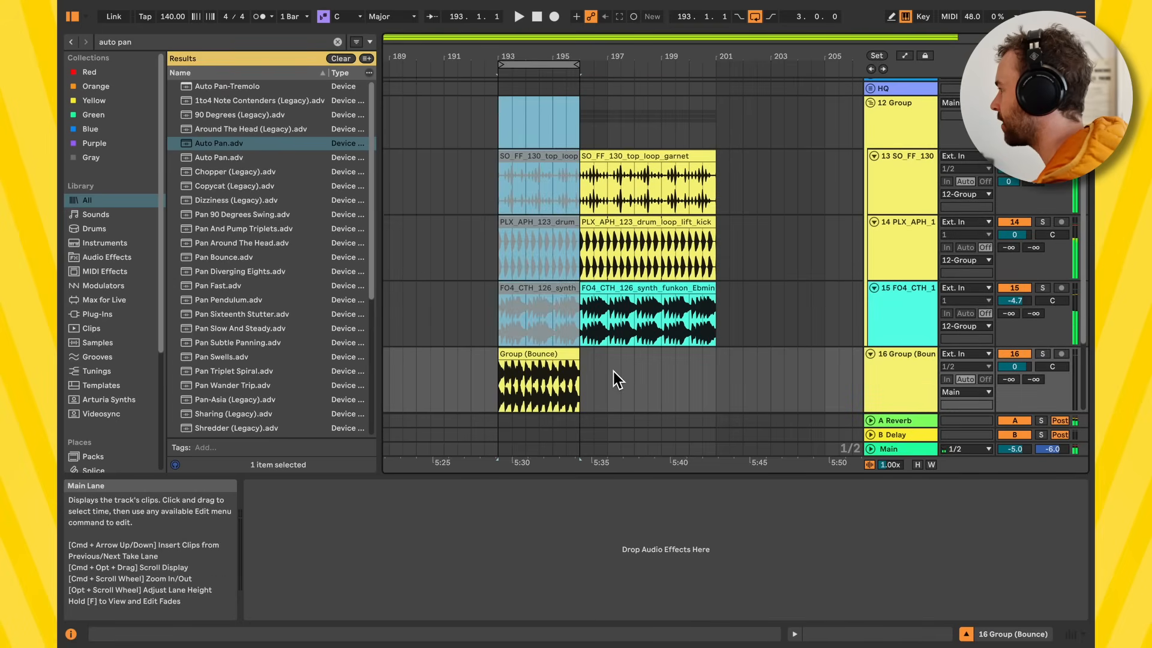
# Step: Select the bounced group clip, play it and lower its track volume to -2.8 dB
pyautogui.scroll(-3, 613, 372)
pyautogui.click(558, 256)
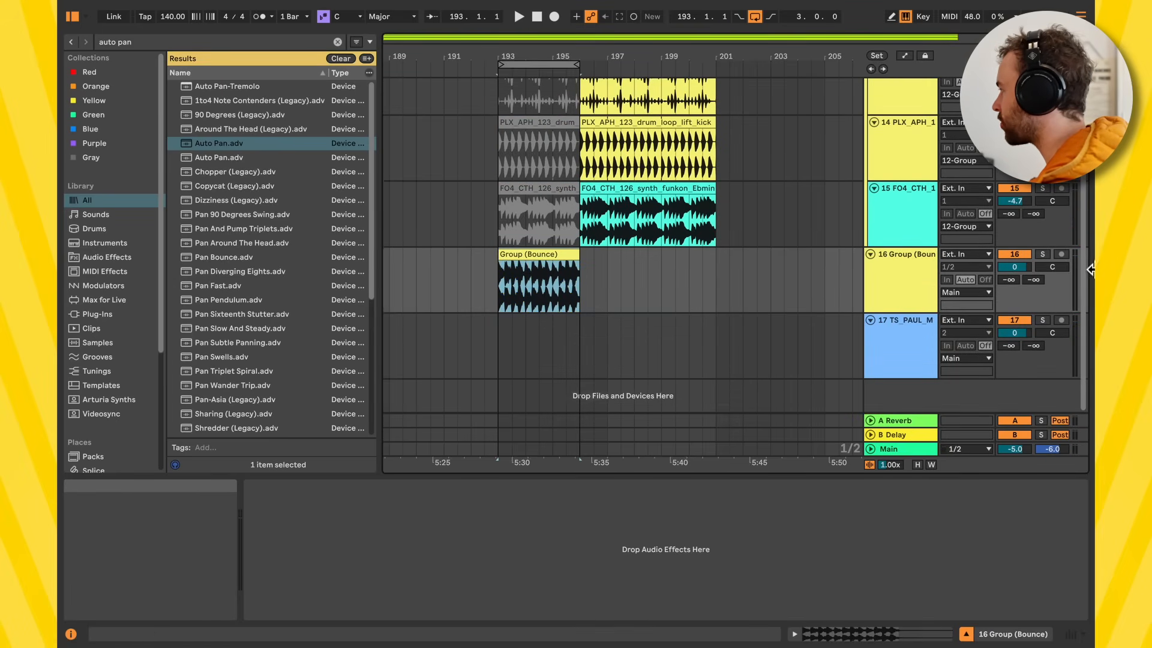
pyautogui.moveTo(1014, 267); pyautogui.dragTo(1013, 268)
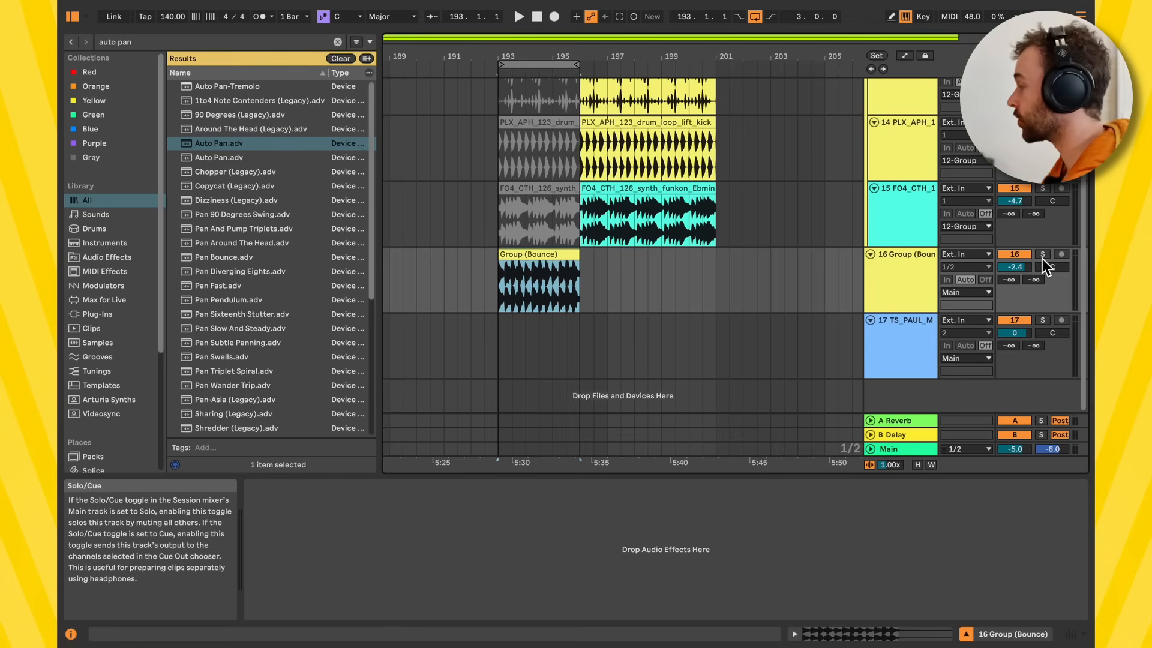
pyautogui.press('space')
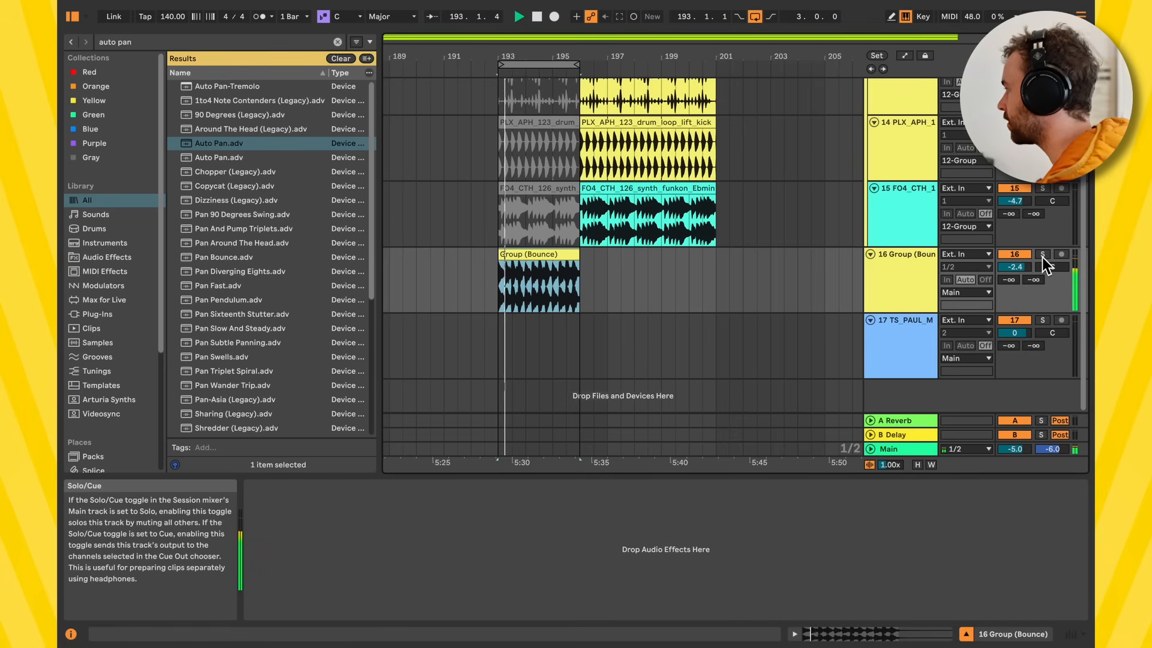
pyautogui.moveTo(1014, 266); pyautogui.dragTo(1018, 268)
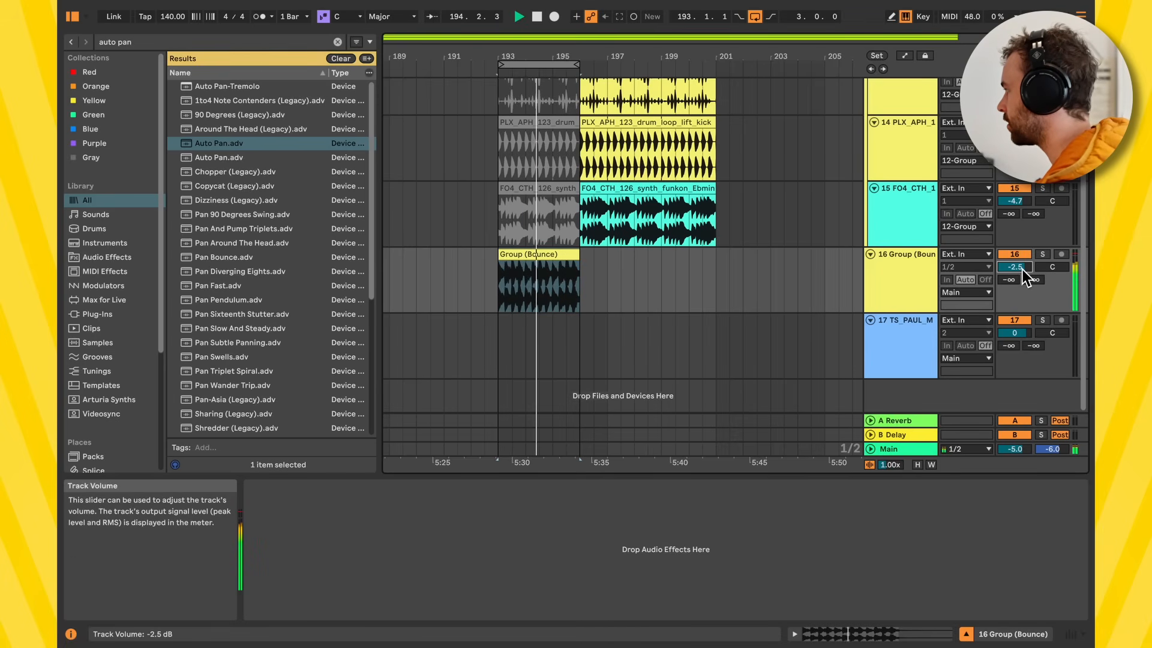
pyautogui.press('space')
# Step: Reactivate the source clips on tracks 13 to 15 between bars 193 and 196
pyautogui.scroll(5, 563, 292)
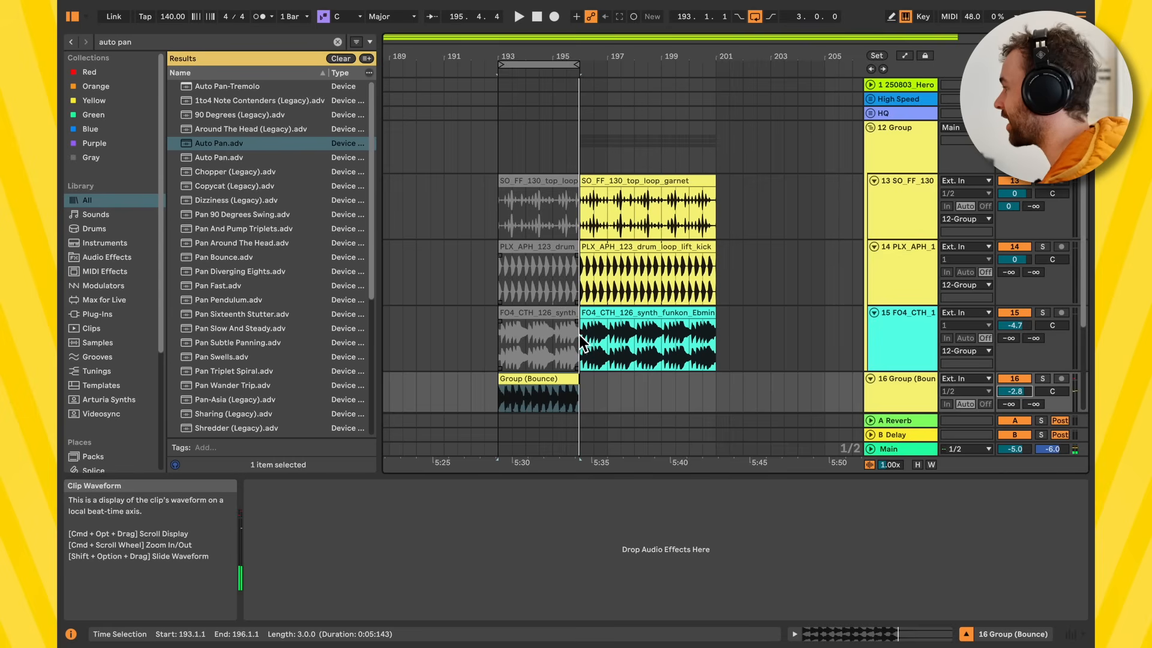
pyautogui.moveTo(577, 333); pyautogui.dragTo(501, 205)
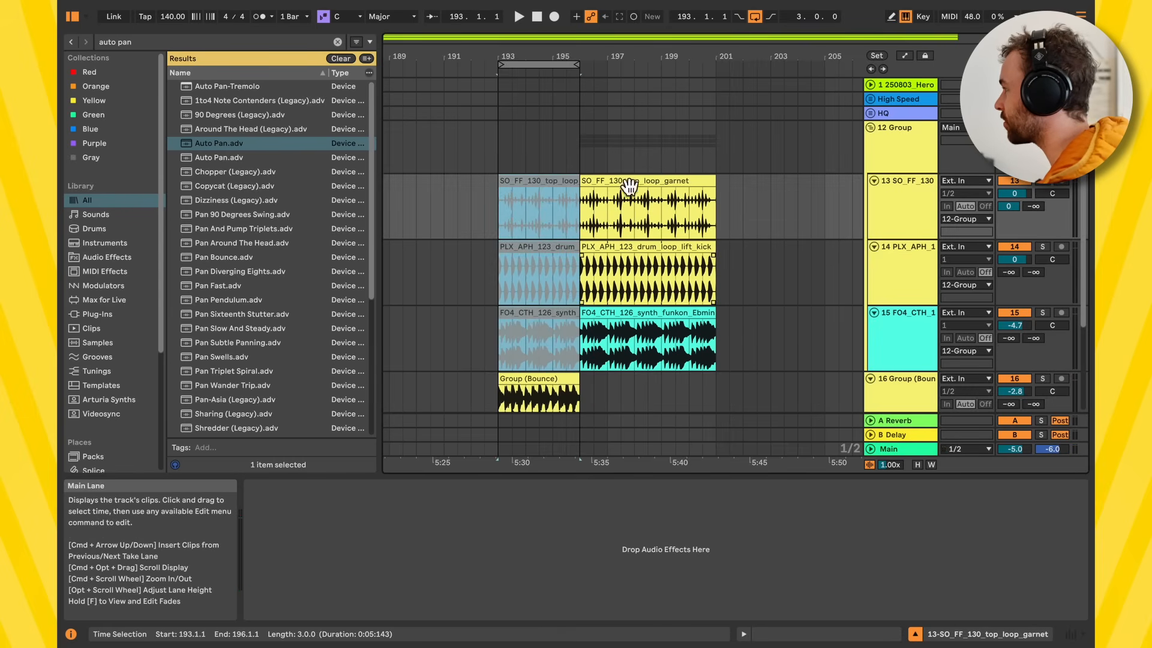
pyautogui.press('0')
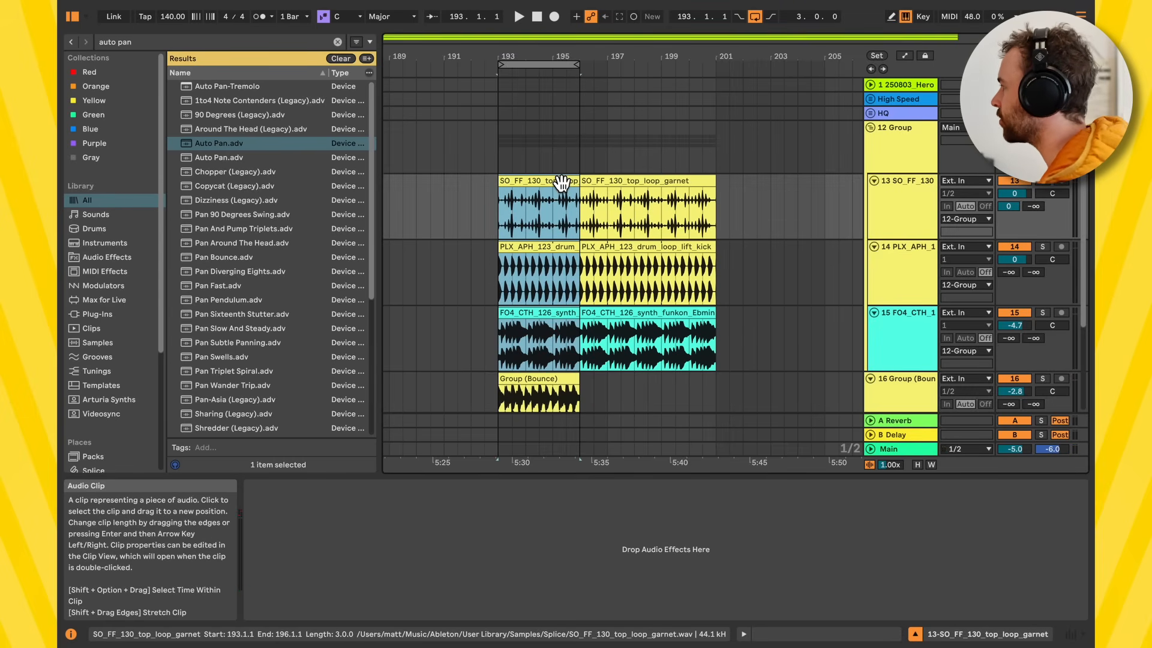
# Step: Try bouncing the 12 Group track in place, and undo the bounce
pyautogui.click(593, 233)
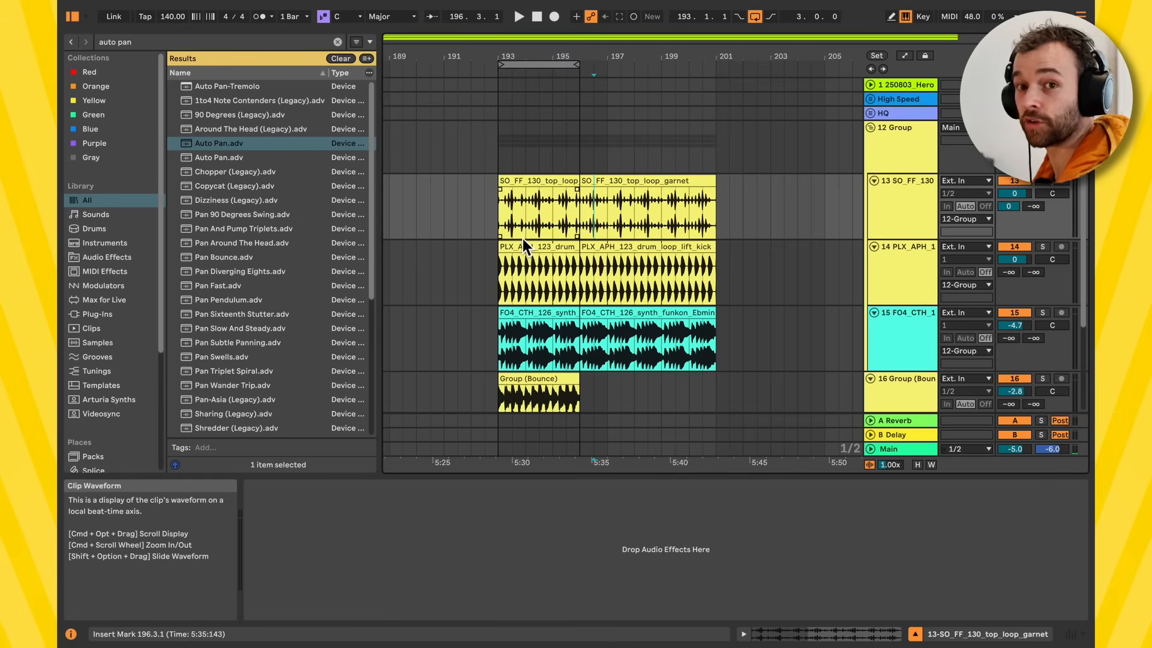
pyautogui.click(543, 278)
pyautogui.click(652, 153)
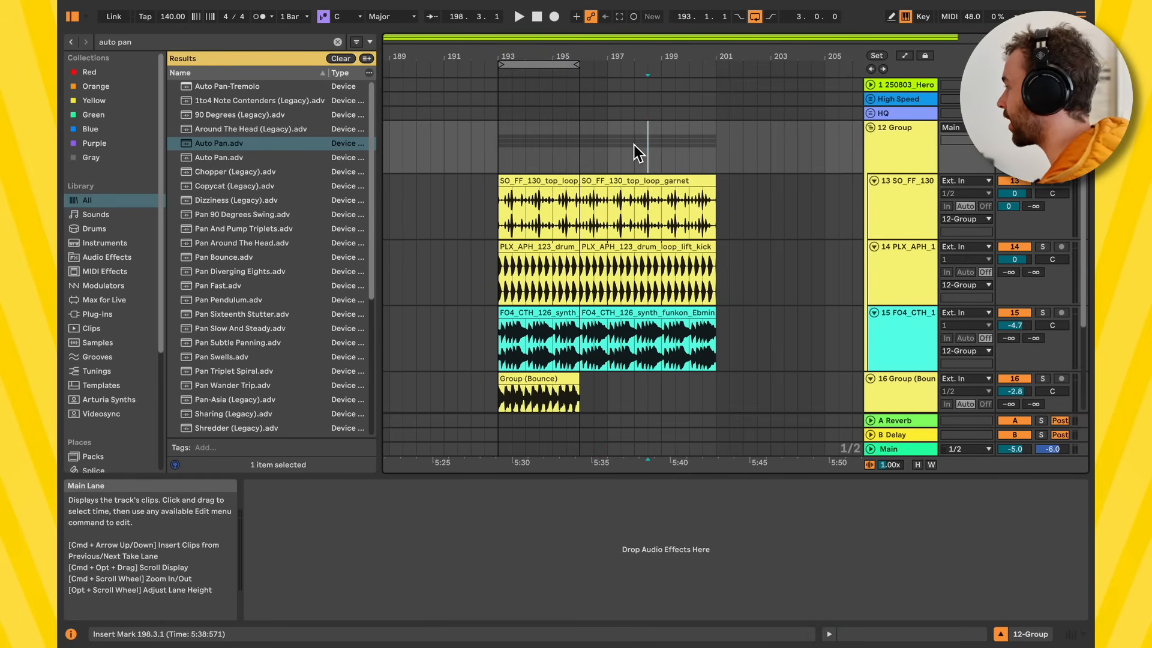
pyautogui.rightClick(635, 146)
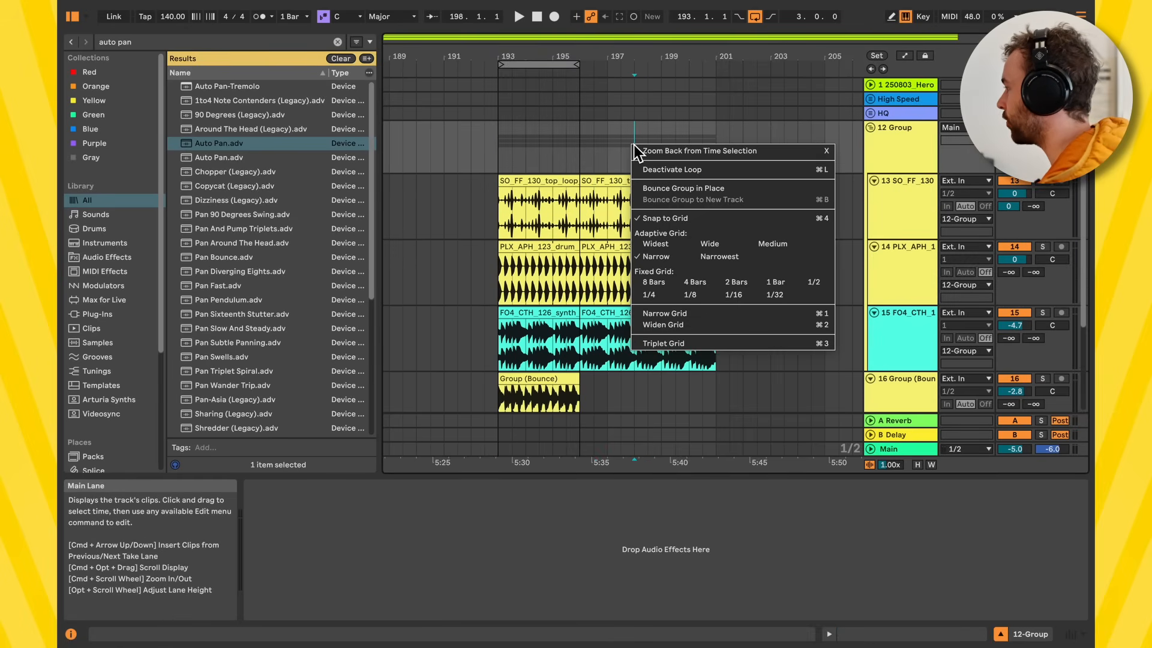
pyautogui.click(700, 190)
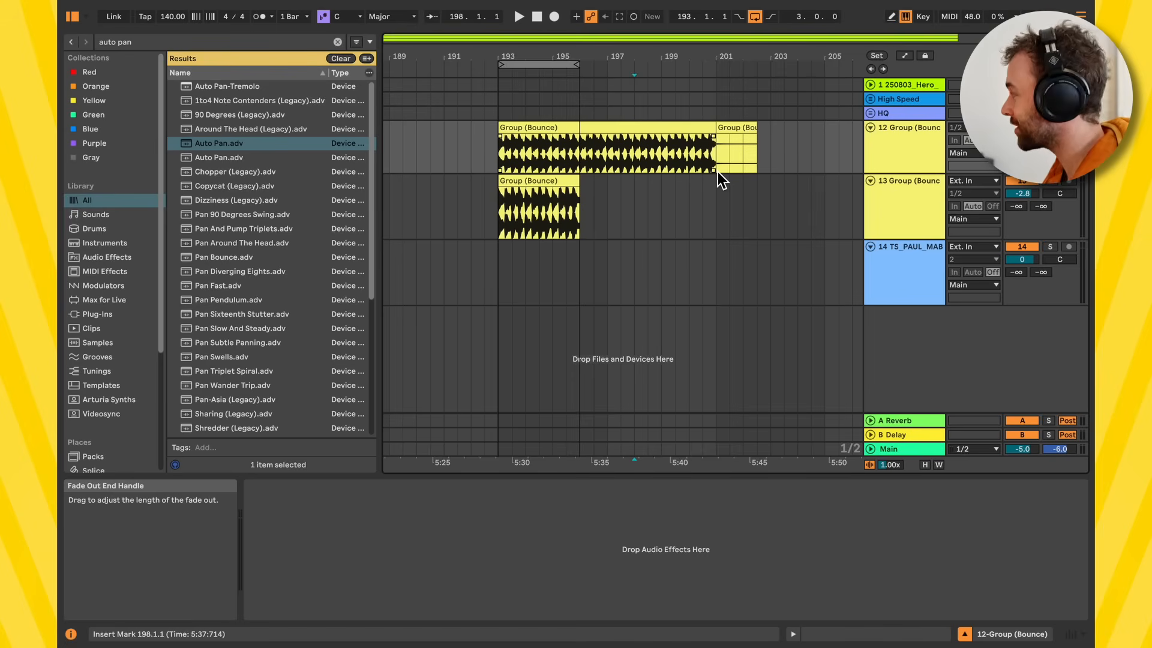
pyautogui.hotkey('ctrl', 'z')
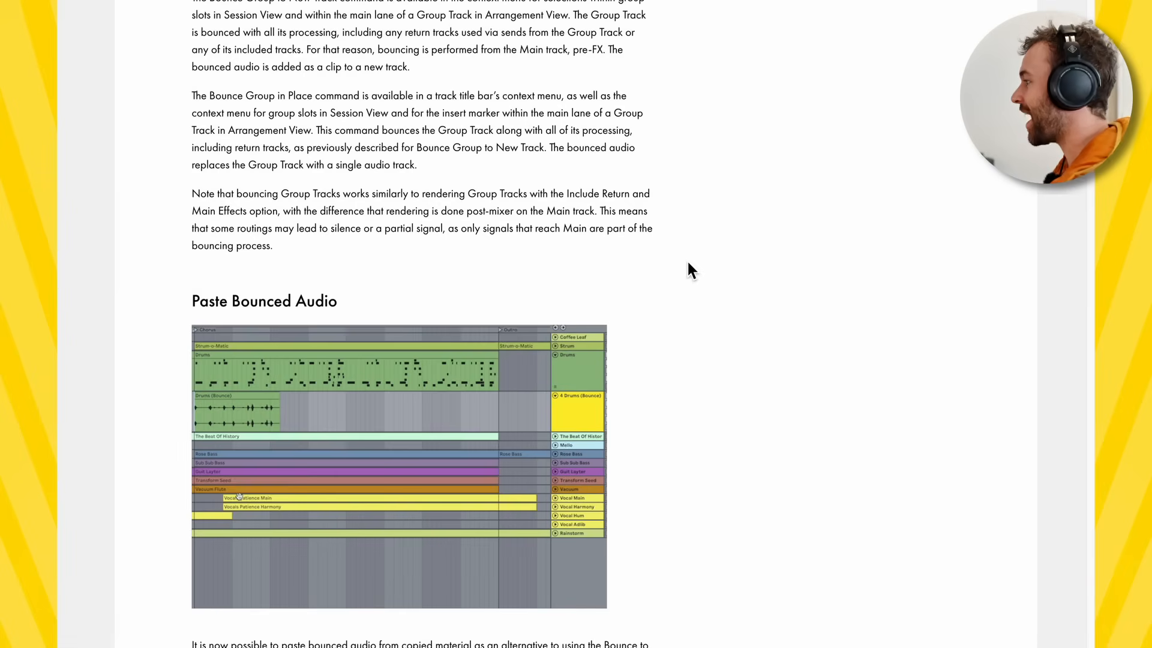
# Step: In the Live release notes web page, examine the Paste Bounced Audio section and its instructions for copying and pasting source material
pyautogui.scroll(-2, 686, 259)
pyautogui.moveTo(337, 248); pyautogui.dragTo(178, 255)
pyautogui.click(215, 252)
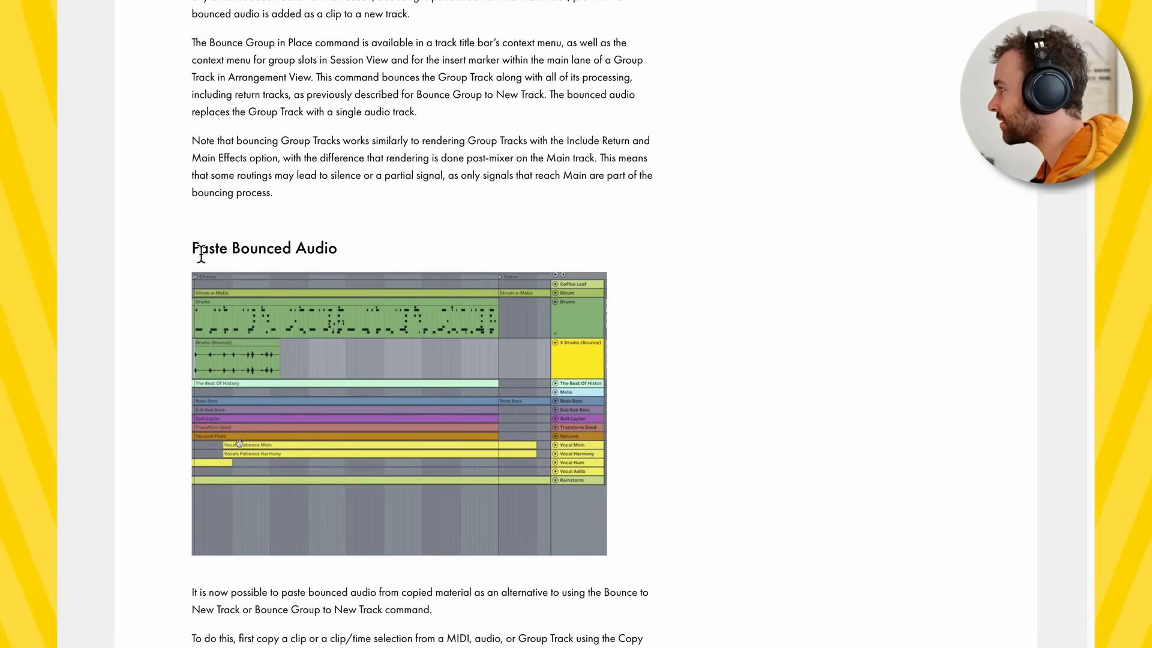
pyautogui.scroll(-1, 204, 251)
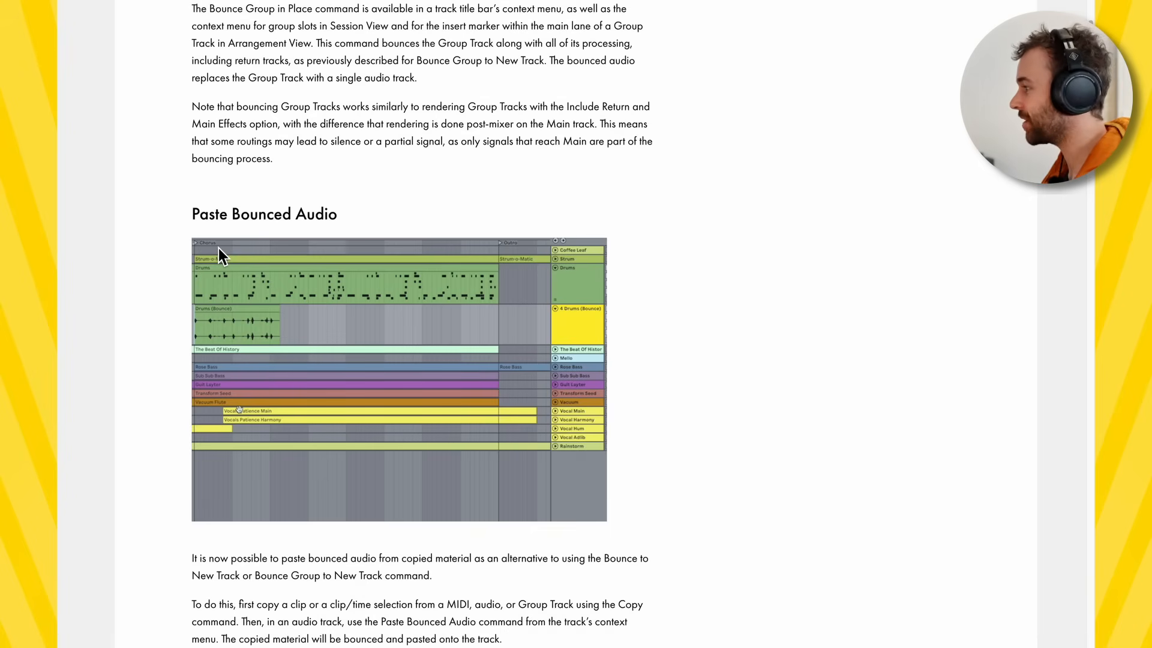
pyautogui.moveTo(191, 222); pyautogui.dragTo(360, 220)
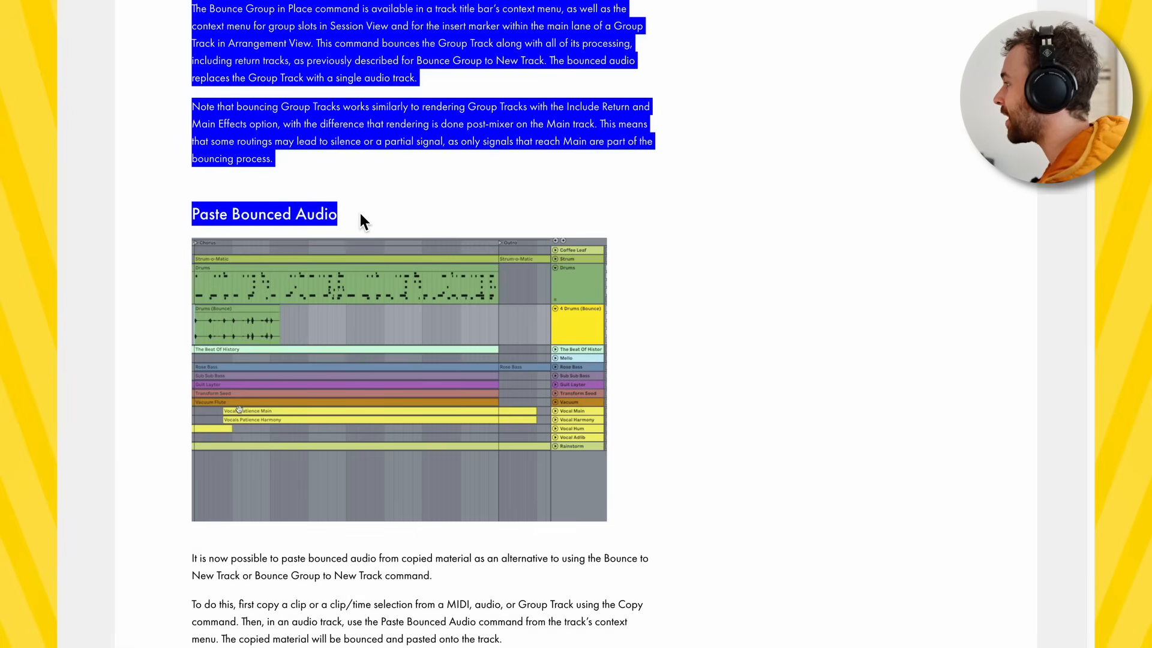
pyautogui.click(360, 220)
pyautogui.scroll(-2, 360, 220)
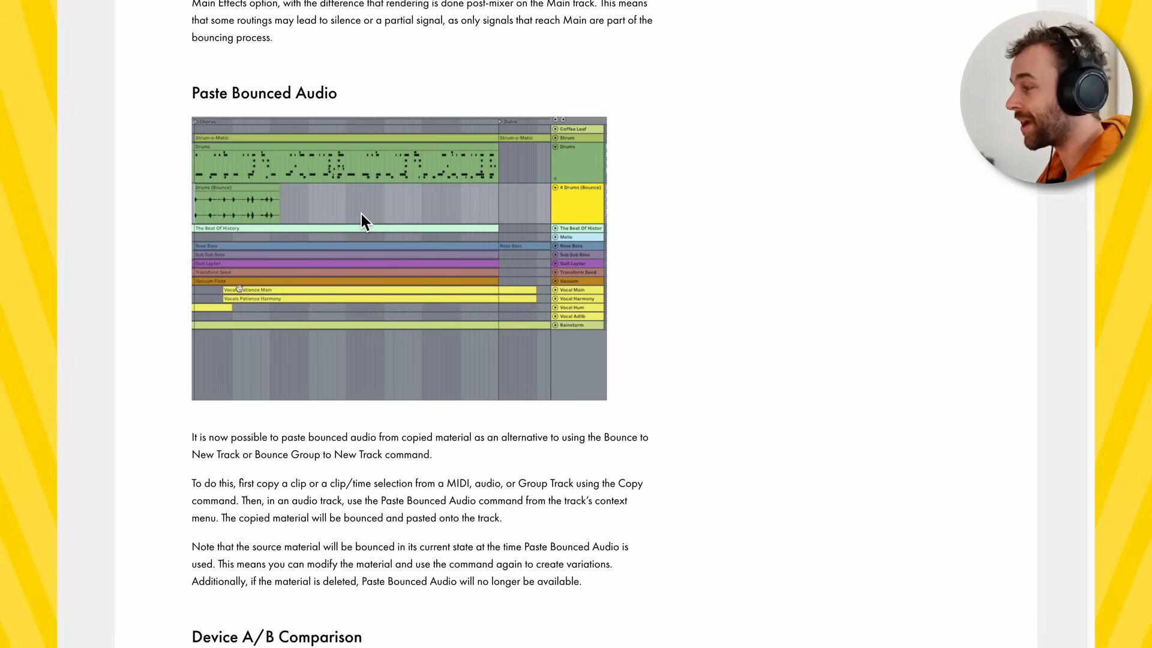
pyautogui.moveTo(306, 439); pyautogui.dragTo(561, 442)
pyautogui.click(559, 442)
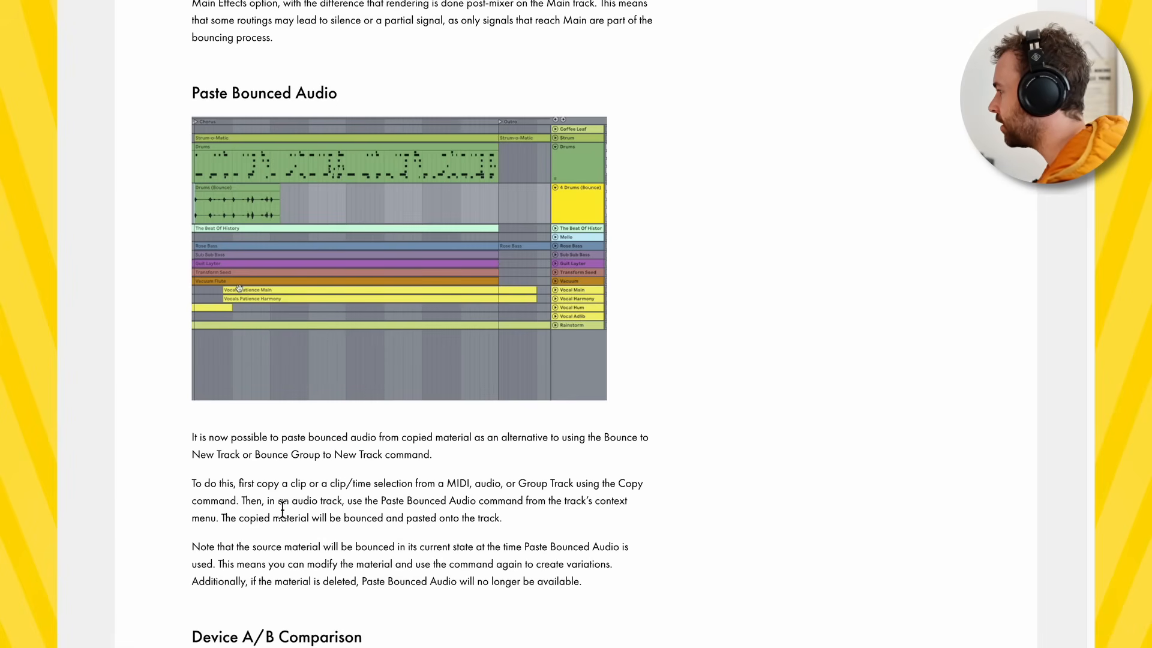
pyautogui.moveTo(230, 484); pyautogui.dragTo(348, 492)
pyautogui.click(342, 493)
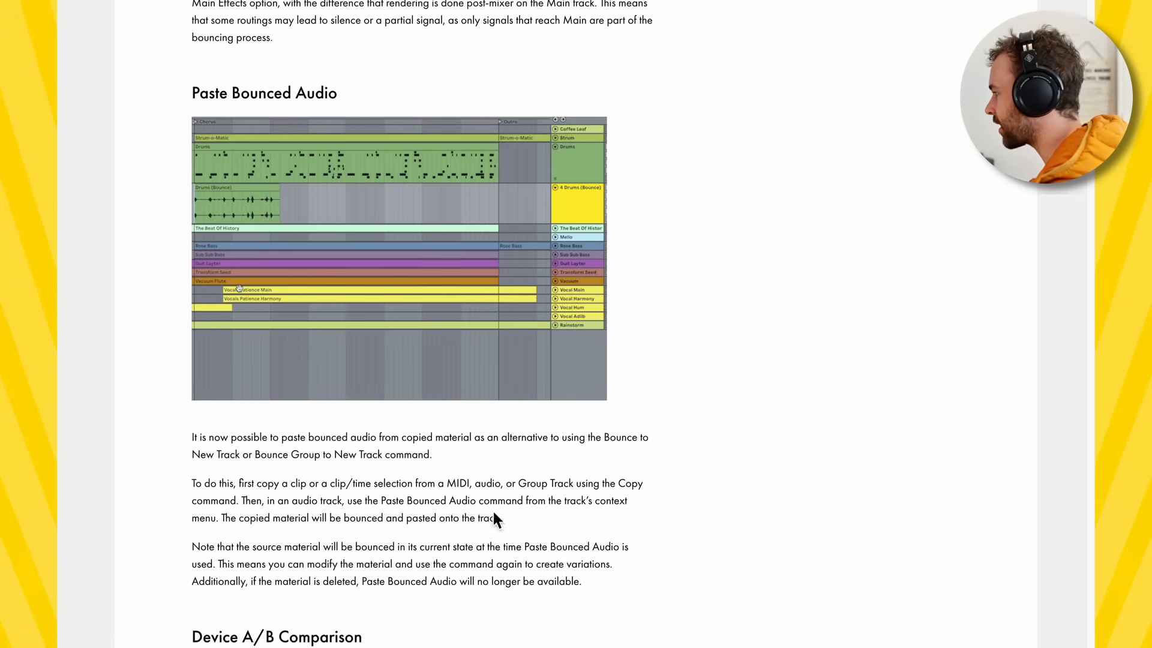
pyautogui.moveTo(263, 510); pyautogui.dragTo(388, 511)
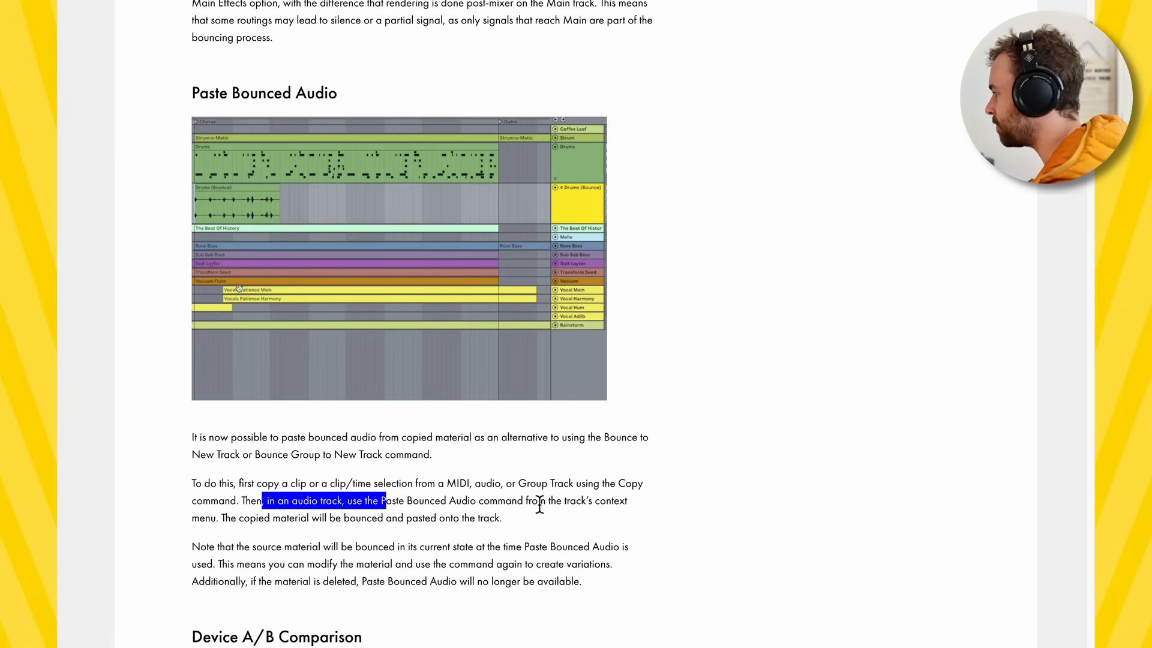
pyautogui.moveTo(630, 504); pyautogui.dragTo(514, 507)
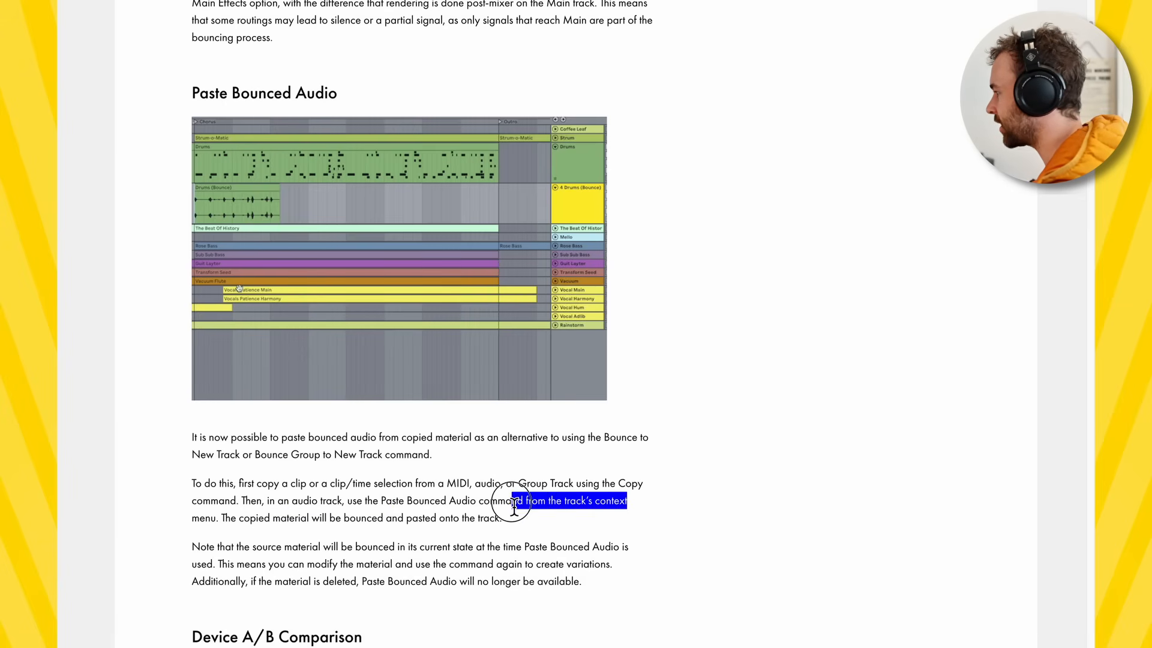
pyautogui.click(513, 508)
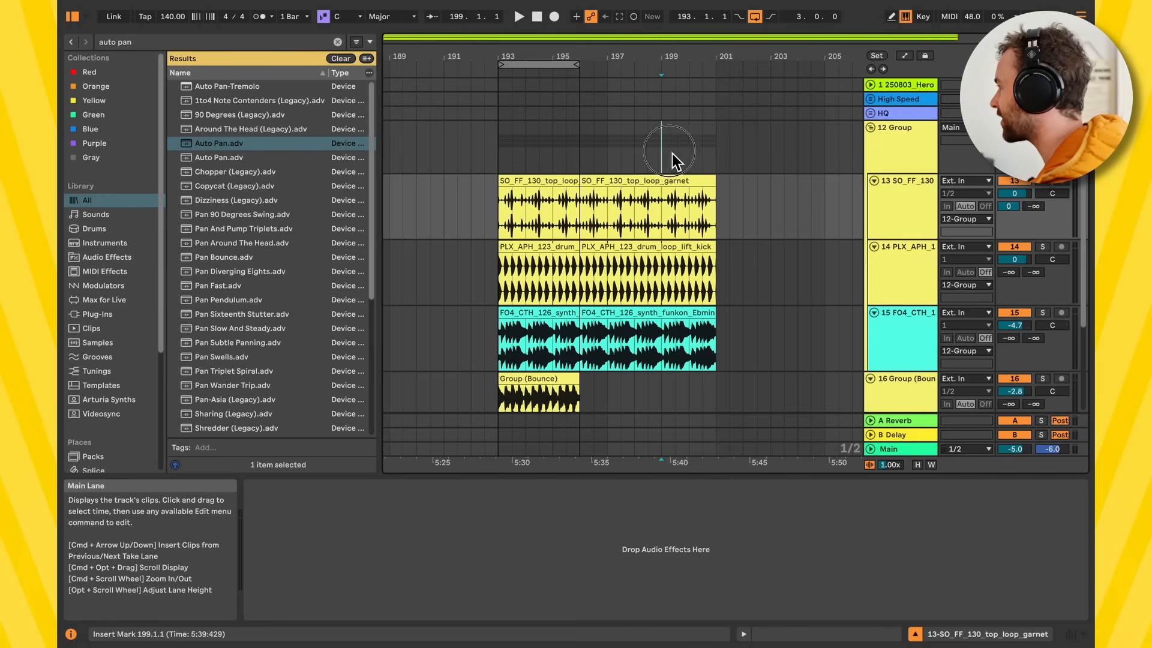
# Step: Back in Ableton Live, copy bars 199 to 201 of the 12 Group track and paste them as bounced audio at bar 203 on track 16
pyautogui.moveTo(672, 153); pyautogui.dragTo(718, 153)
pyautogui.rightClick(686, 151)
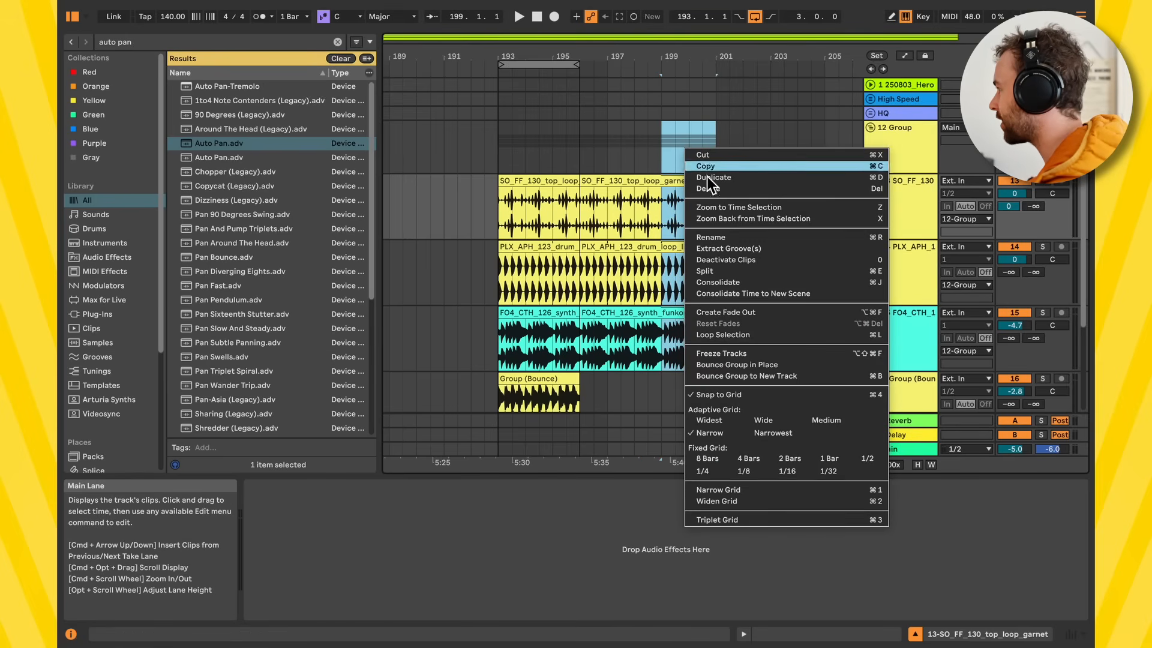
pyautogui.click(744, 171)
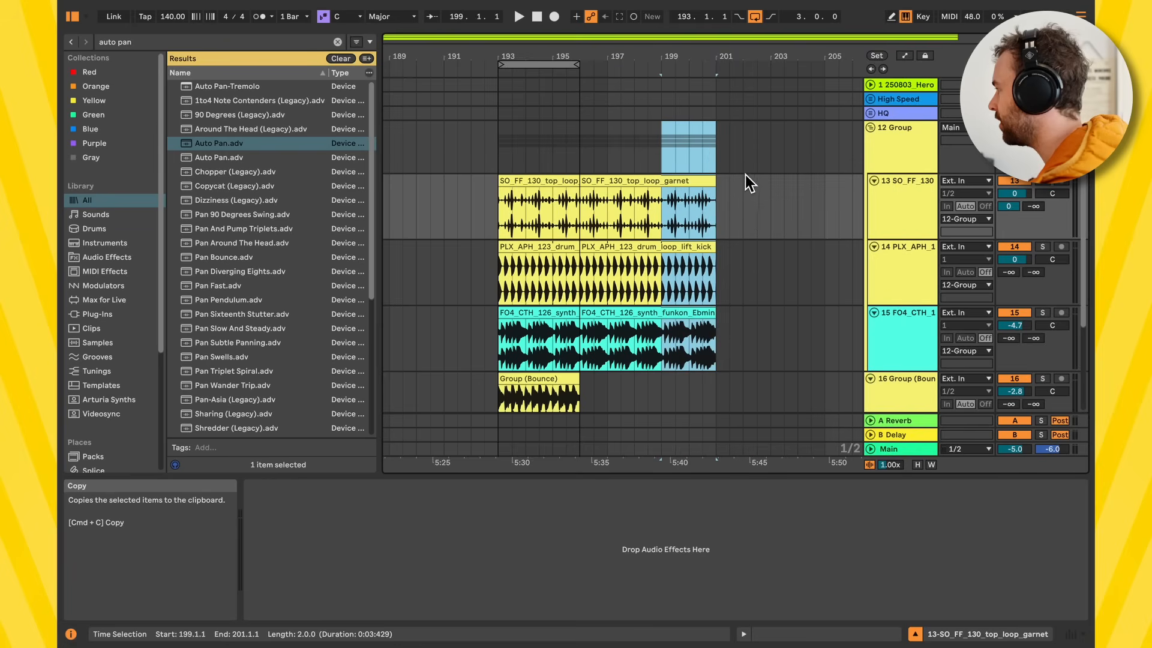
pyautogui.scroll(-3, 769, 264)
pyautogui.click(771, 295)
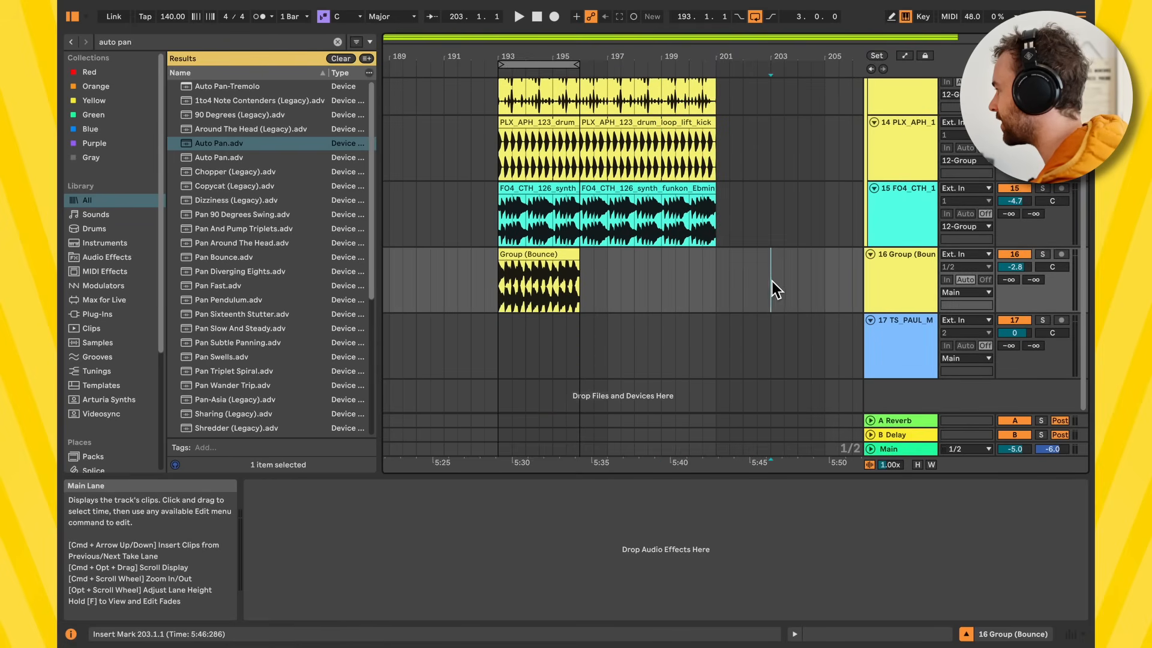
pyautogui.rightClick(774, 269)
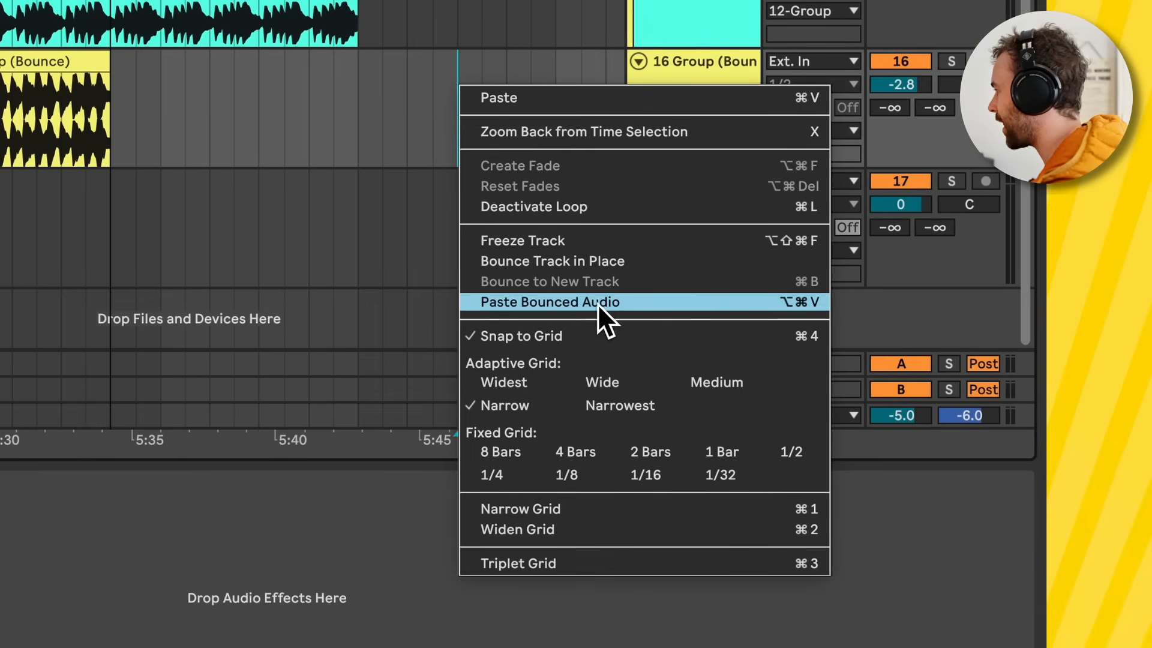
pyautogui.click(800, 308)
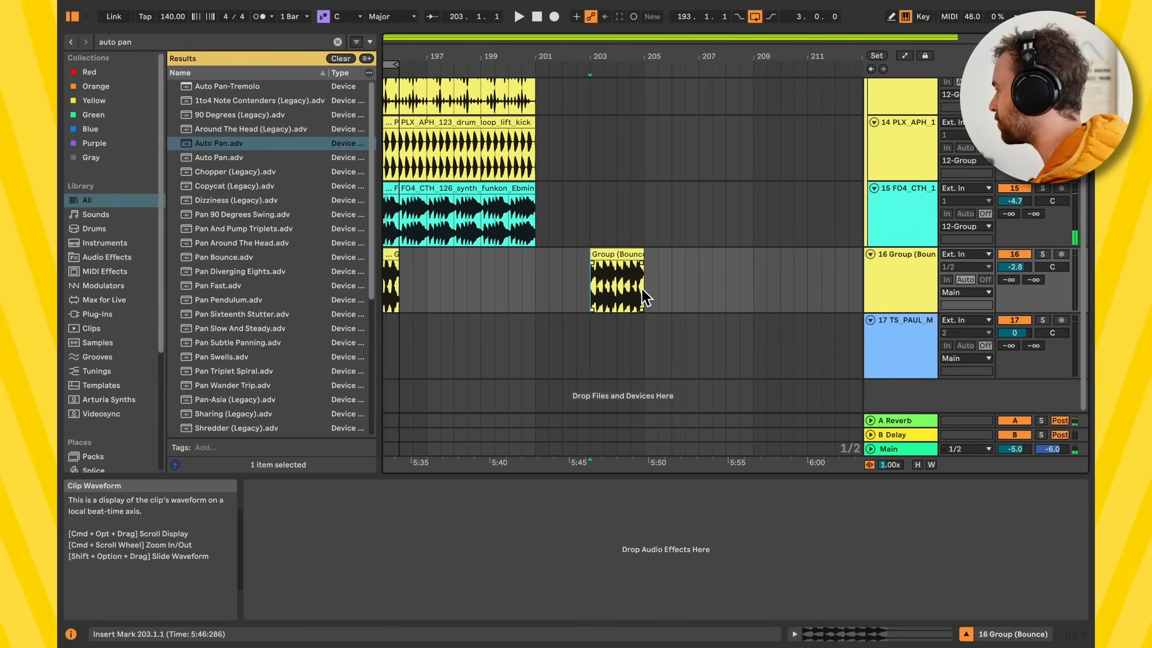
# Step: Compare the bounced clip at bar 203 on track 16 with bars 199 to 201 of the 12 Group track
pyautogui.scroll(5, 642, 289)
pyautogui.moveTo(469, 92); pyautogui.dragTo(534, 91)
pyautogui.scroll(1, 570, 234)
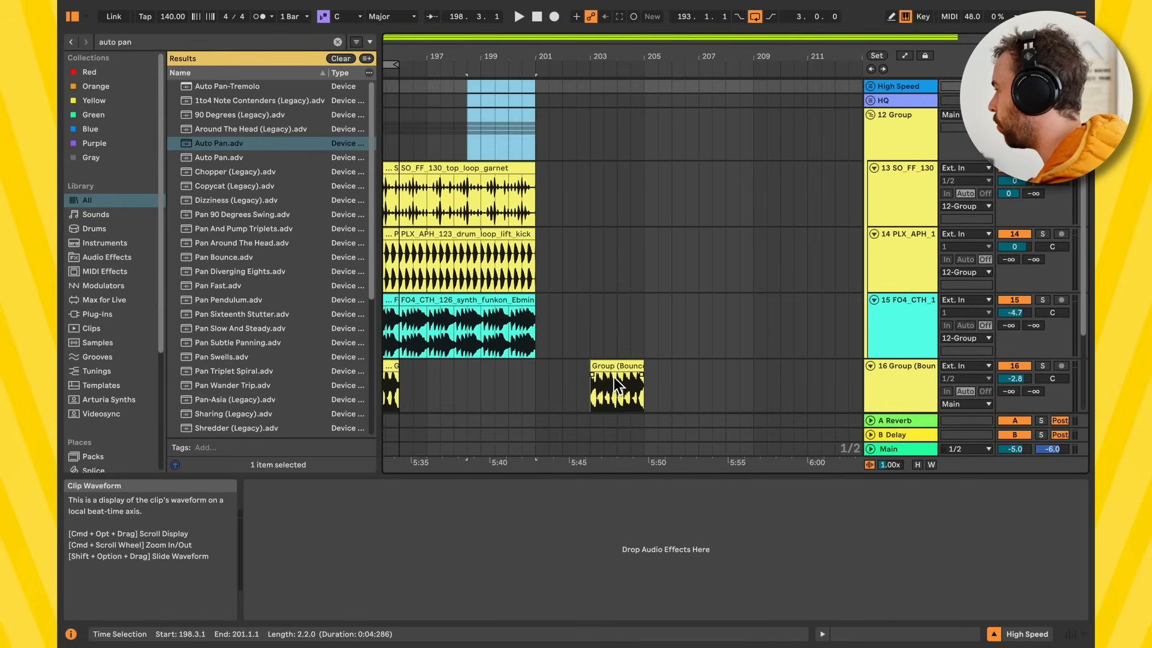
pyautogui.click(597, 383)
pyautogui.moveTo(480, 143); pyautogui.dragTo(554, 292)
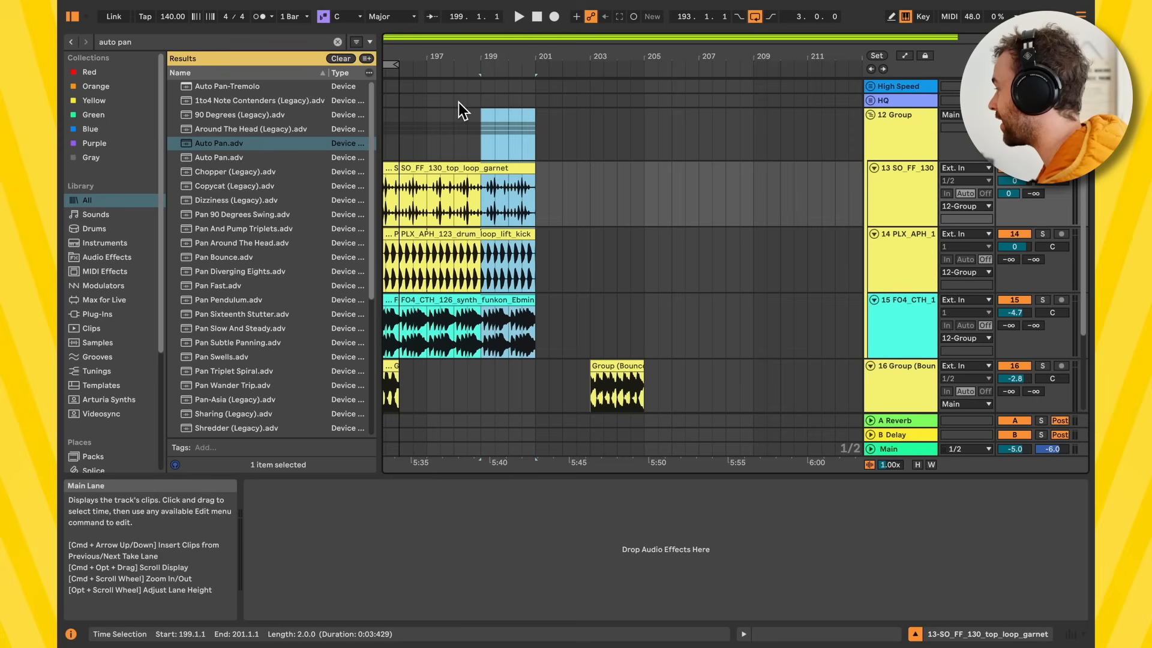
# Step: Copy bars 199 to 201 of track 15's synth clip and paste them as bounced audio at bar 209 on track 16
pyautogui.scroll(-2, 492, 223)
pyautogui.moveTo(482, 204); pyautogui.dragTo(540, 200)
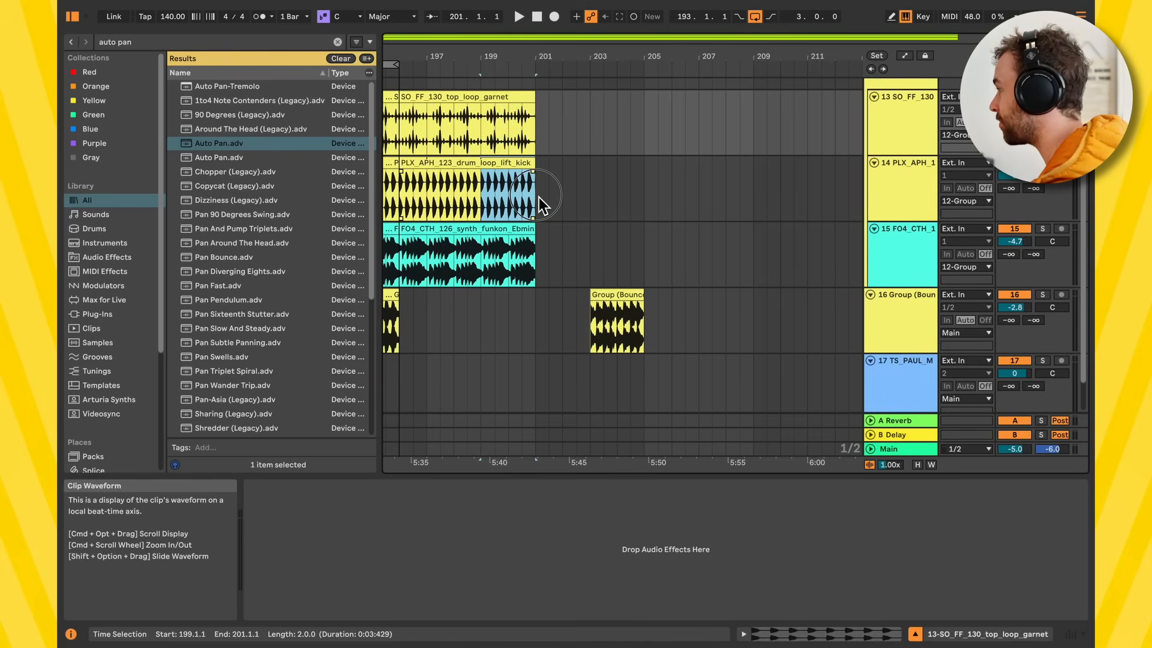
pyautogui.moveTo(492, 270); pyautogui.dragTo(517, 264)
pyautogui.rightClick(512, 256)
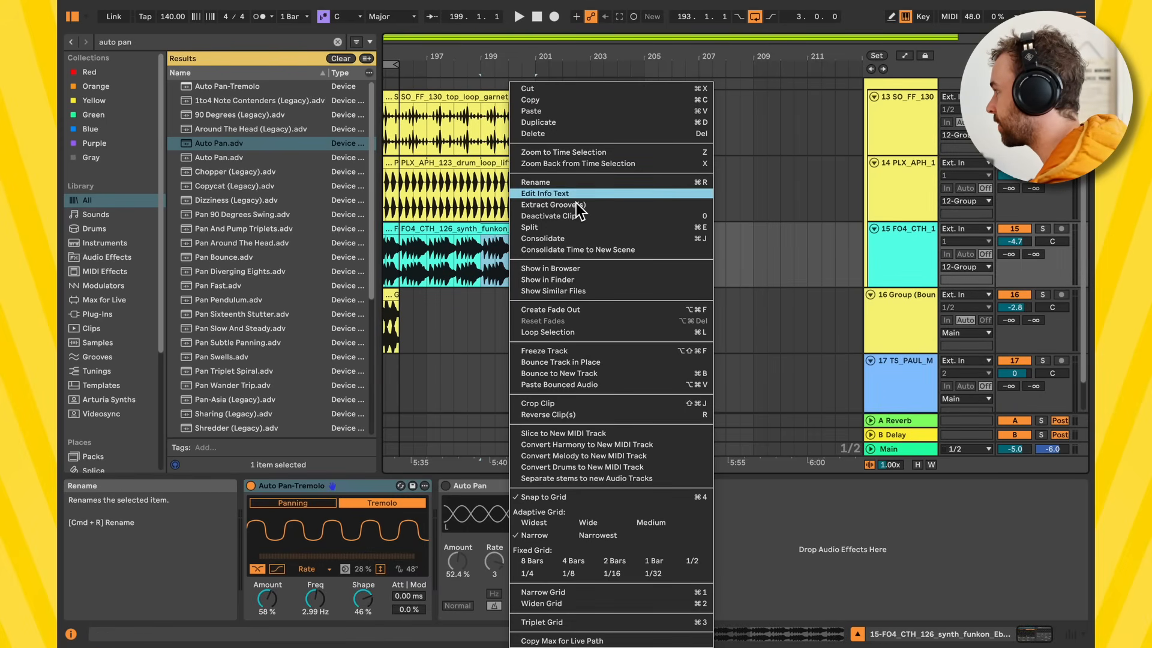
pyautogui.click(562, 101)
pyautogui.click(757, 311)
pyautogui.rightClick(758, 314)
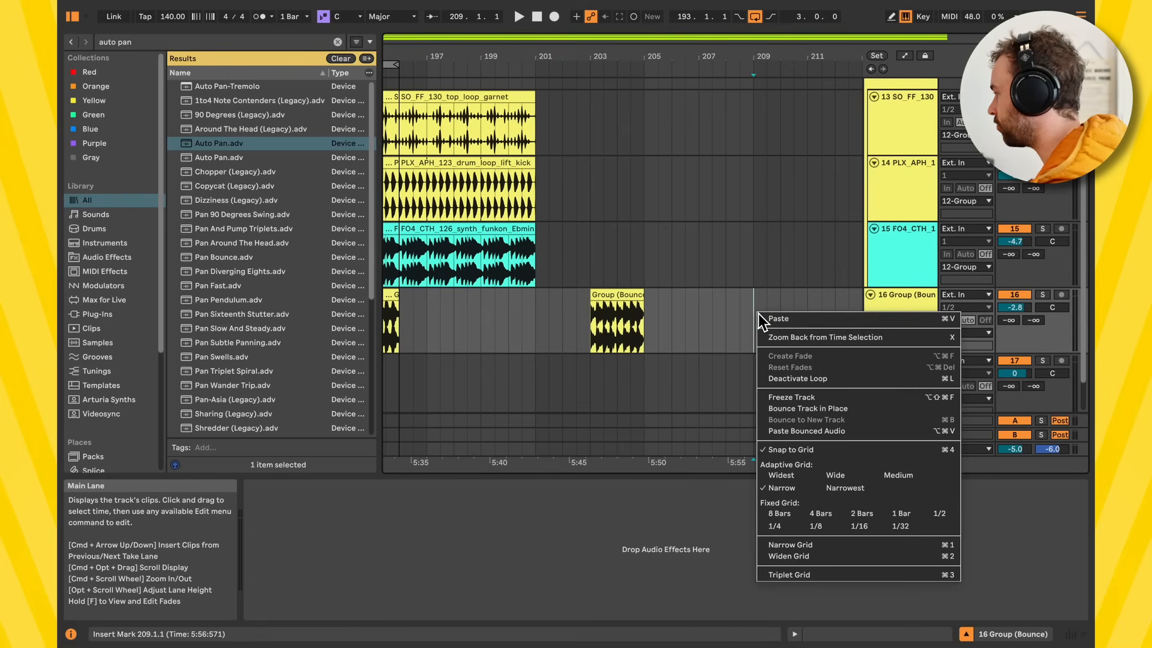
pyautogui.click(837, 434)
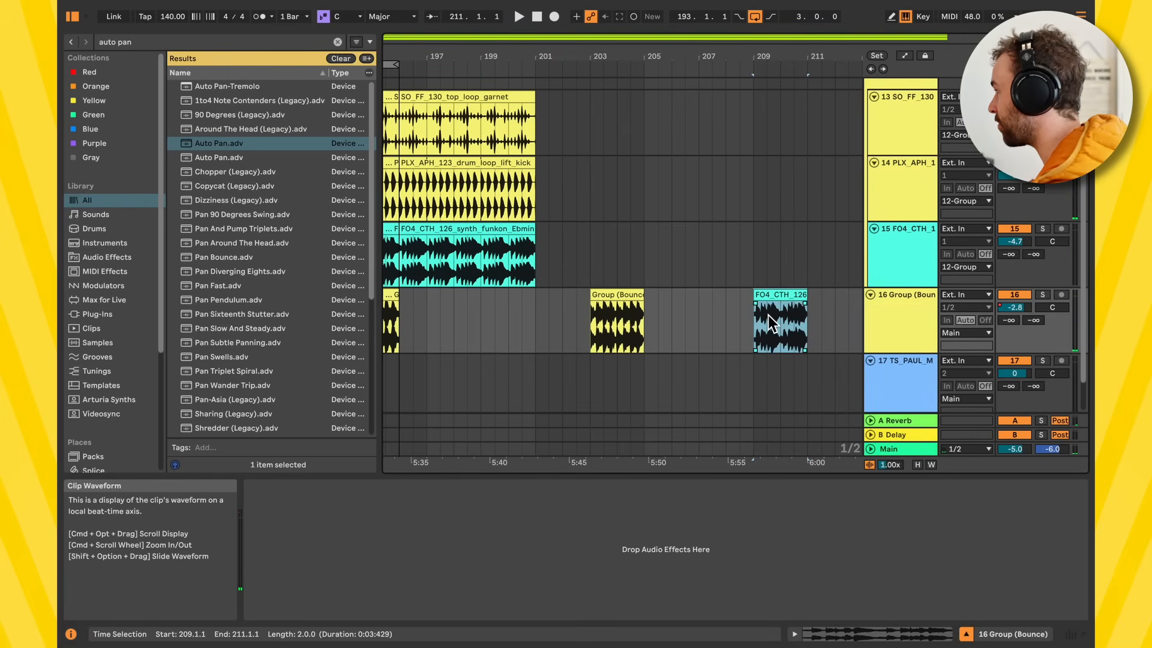
# Step: Show the automation lanes to compare track 16's volume automation at bar 209 with track 15's source section, and hide them again
pyautogui.click(791, 348)
pyautogui.press('a')
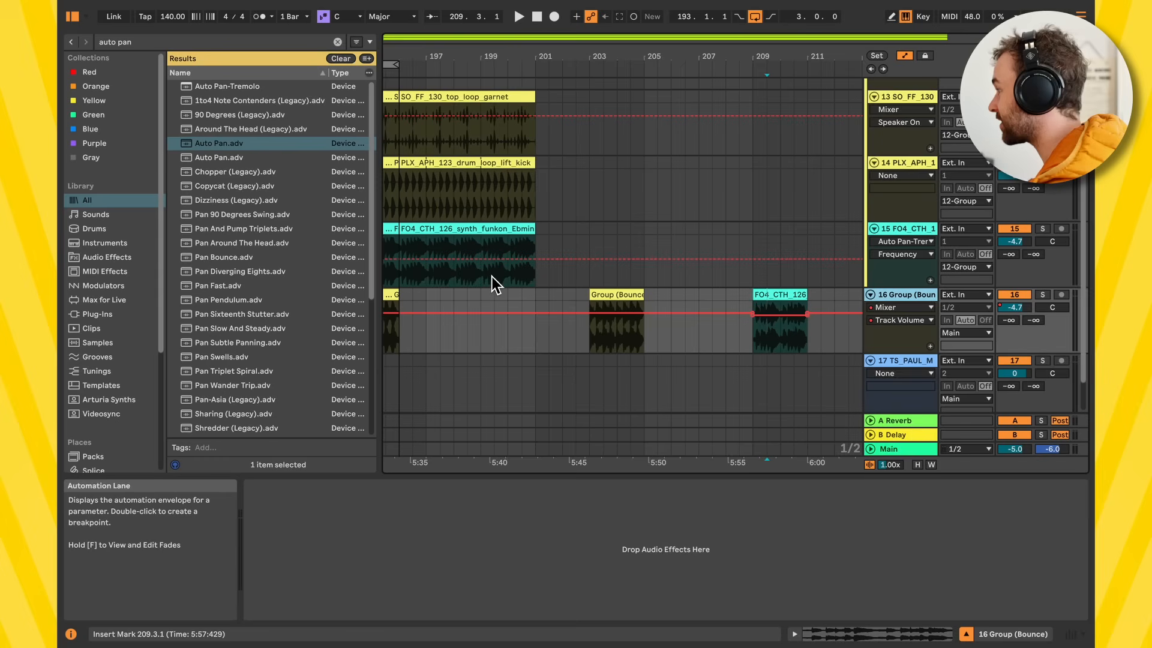
pyautogui.moveTo(484, 277); pyautogui.dragTo(536, 278)
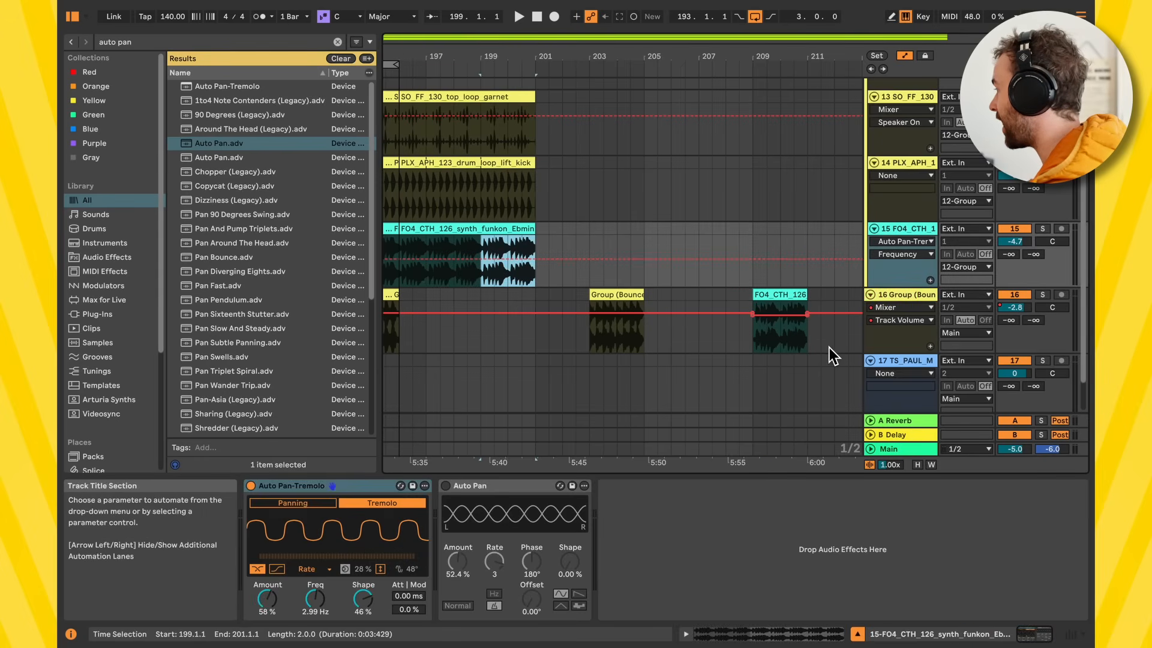
pyautogui.click(758, 336)
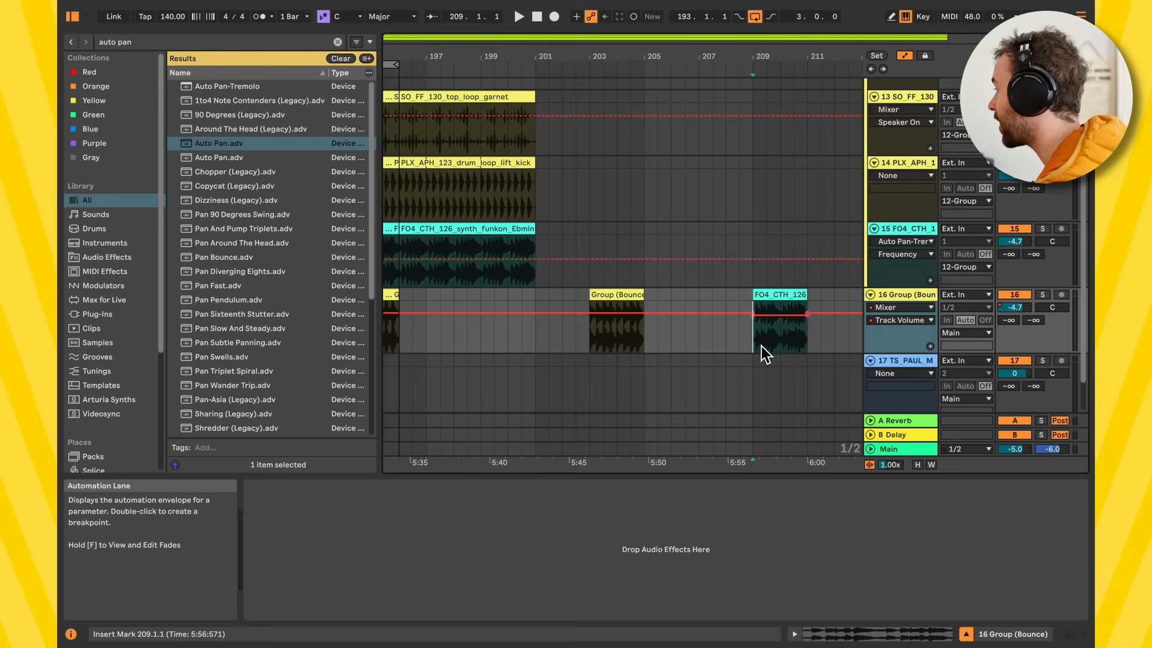
pyautogui.press('a')
# Step: Set track 15's B Delay send to -8.7 dB and paste its bars 199 to 201 as bounced audio at bar 212 on track 16
pyautogui.moveTo(1033, 253); pyautogui.dragTo(1033, 243)
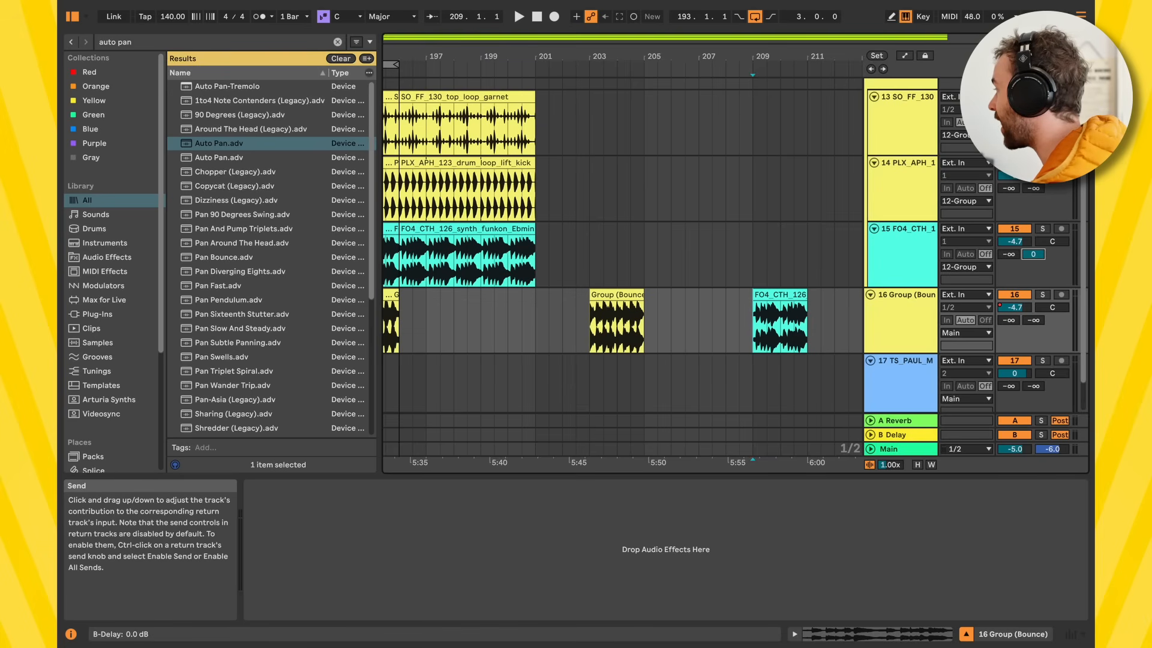
pyautogui.moveTo(481, 267); pyautogui.dragTo(526, 273)
pyautogui.rightClick(526, 273)
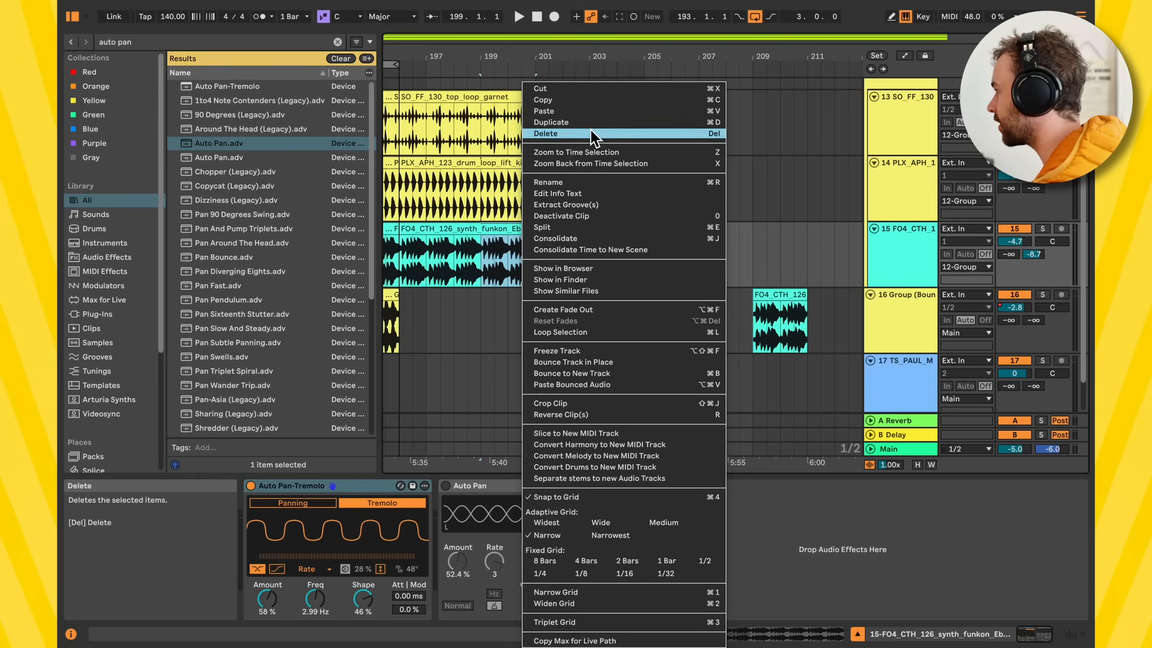
pyautogui.click(585, 102)
pyautogui.rightClick(839, 323)
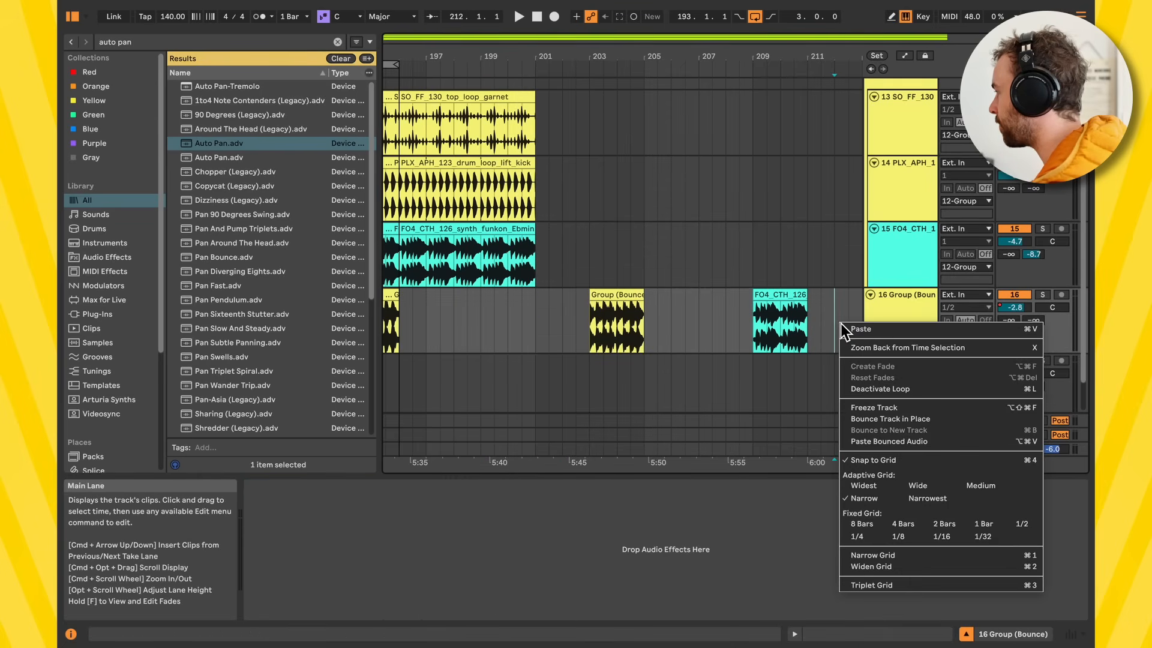
pyautogui.click(909, 439)
# Step: Examine the bounced clip at bar 212 on track 16, its track volume and B Delay send, alongside the other bounced clips
pyautogui.hscroll(3, 836, 359)
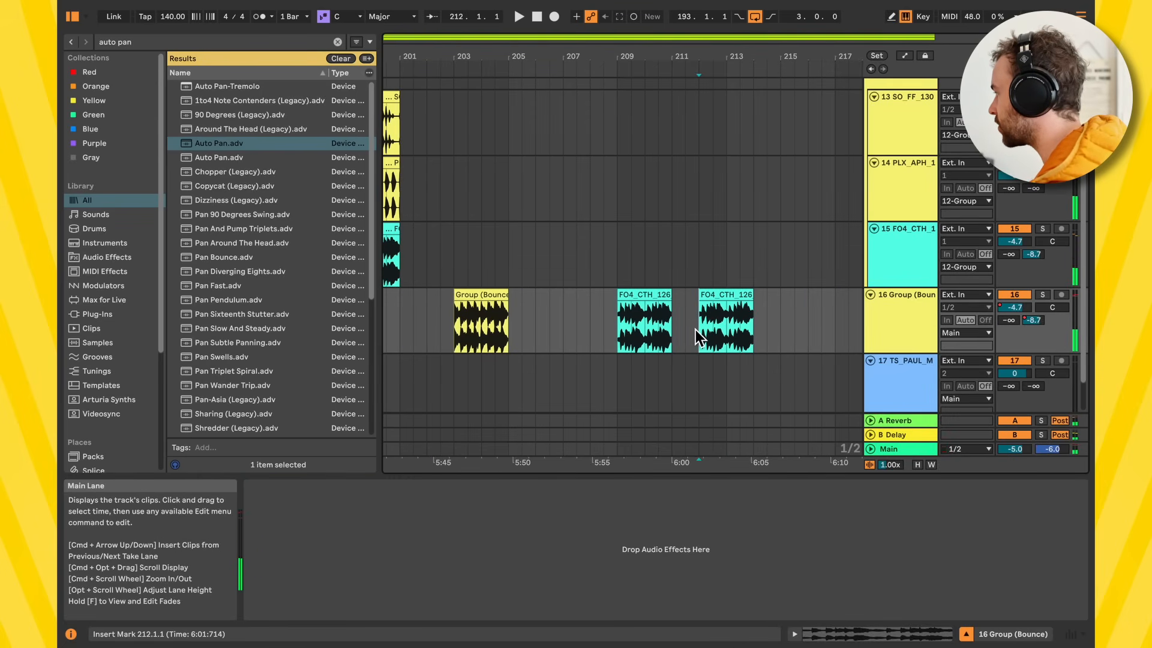
pyautogui.click(738, 327)
pyautogui.moveTo(738, 328); pyautogui.dragTo(750, 327)
pyautogui.click(739, 328)
pyautogui.hscroll(-3, 739, 328)
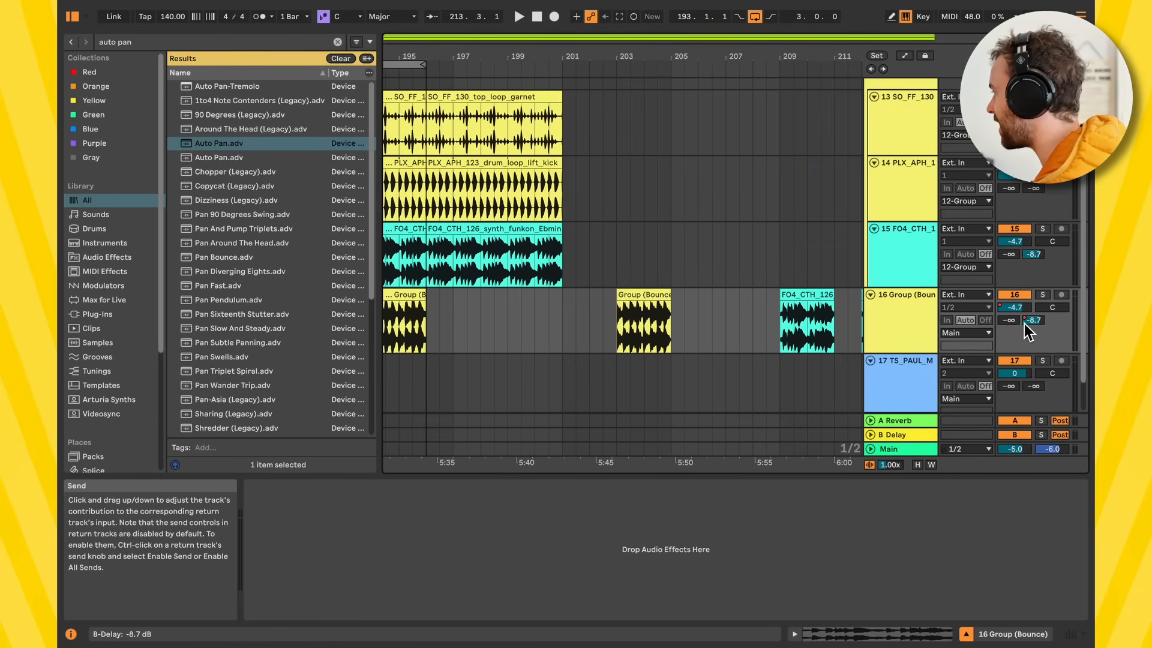
pyautogui.hscroll(2, 840, 315)
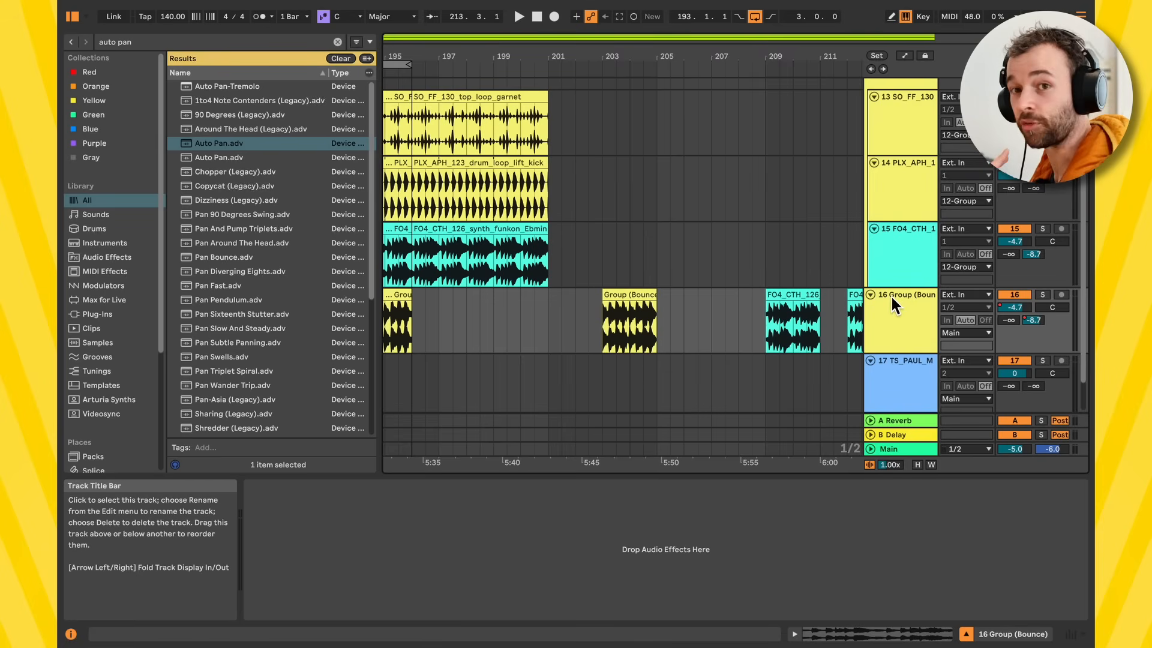
pyautogui.hscroll(3, 810, 333)
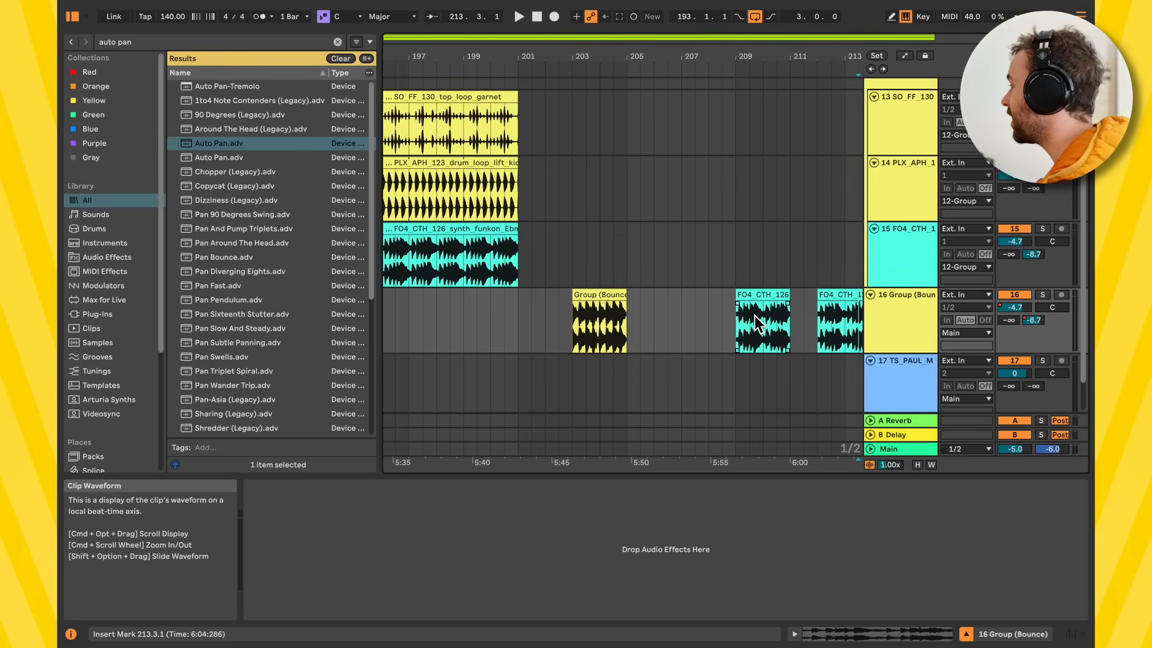
# Step: Compare the bounced clips and track 16's volume with the 12-Group source material at bars 199 to 201
pyautogui.click(754, 319)
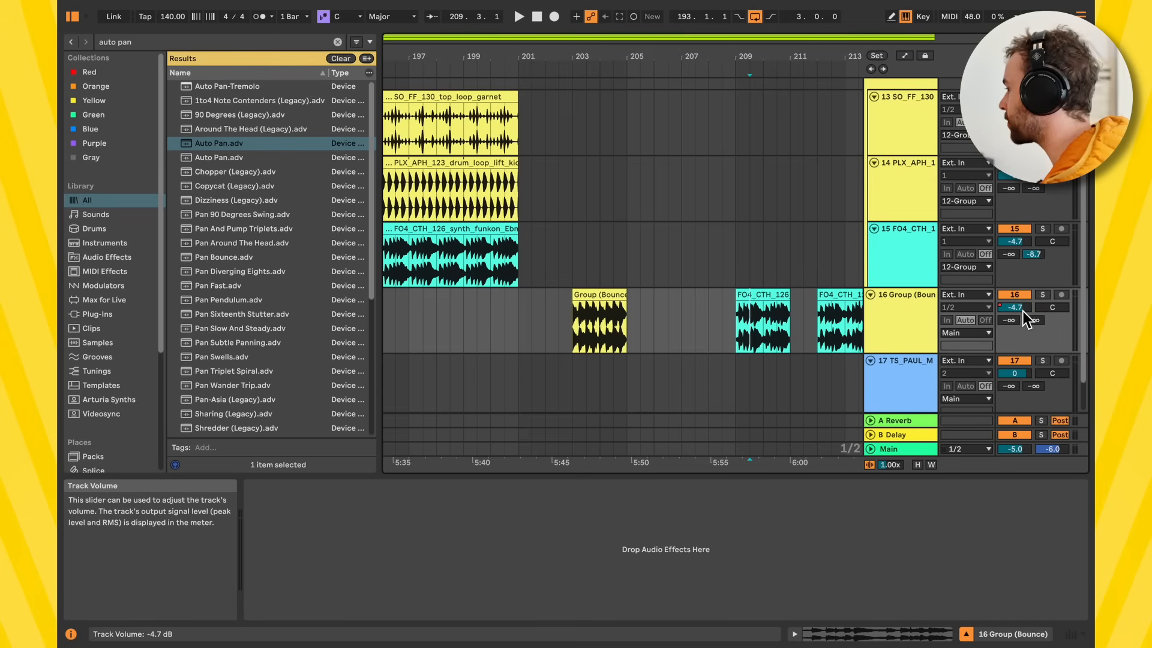
pyautogui.scroll(2, 504, 156)
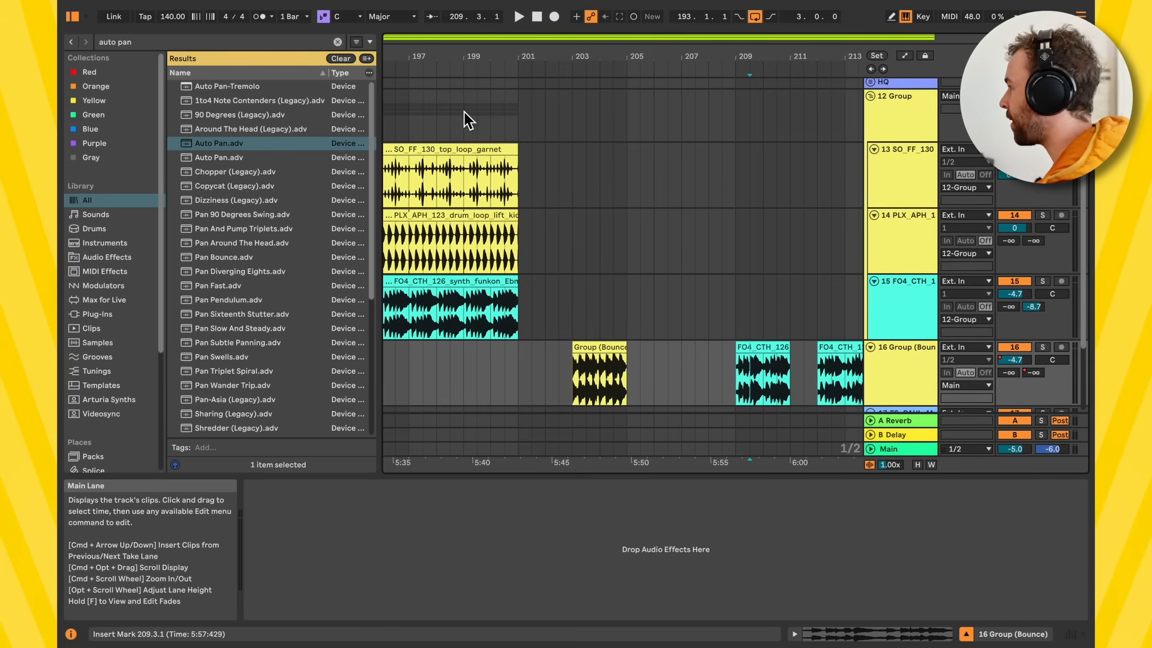
pyautogui.moveTo(463, 112); pyautogui.dragTo(521, 116)
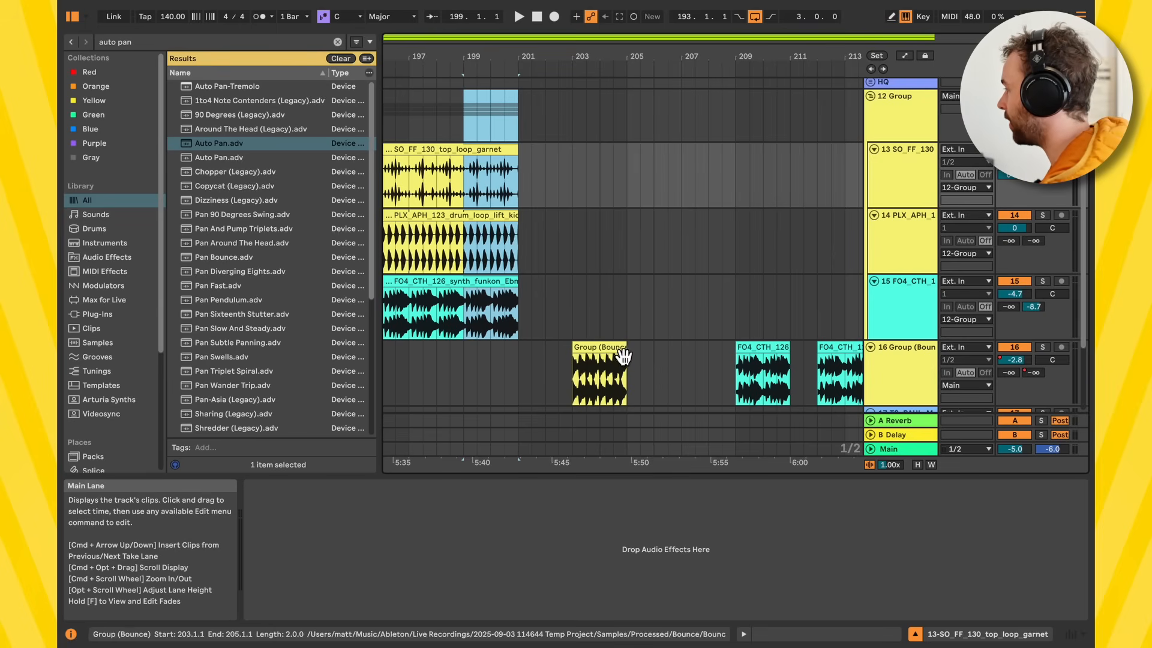
pyautogui.scroll(-2, 607, 372)
pyautogui.click(565, 360)
pyautogui.moveTo(592, 355)
pyautogui.mouseDown()
pyautogui.moveTo(632, 348)
pyautogui.moveTo(586, 347)
pyautogui.mouseUp()
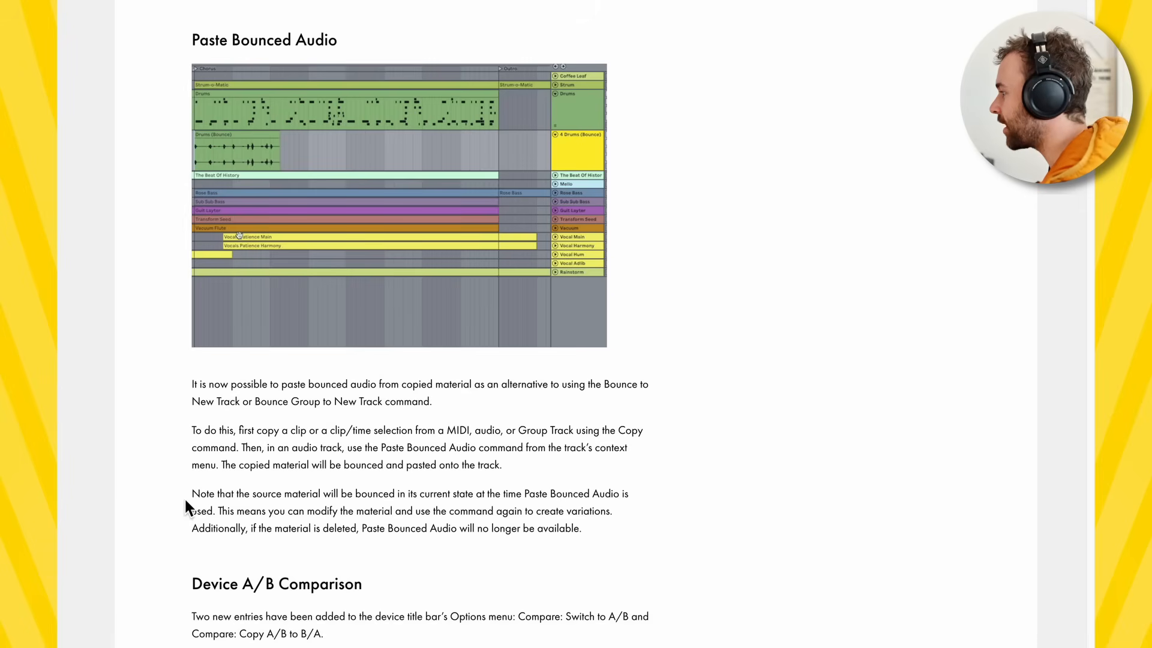
# Step: Read the Paste Bounced Audio notes on bouncing source material in its current state and reusing the command for variations
pyautogui.moveTo(186, 507); pyautogui.dragTo(458, 498)
pyautogui.click(352, 507)
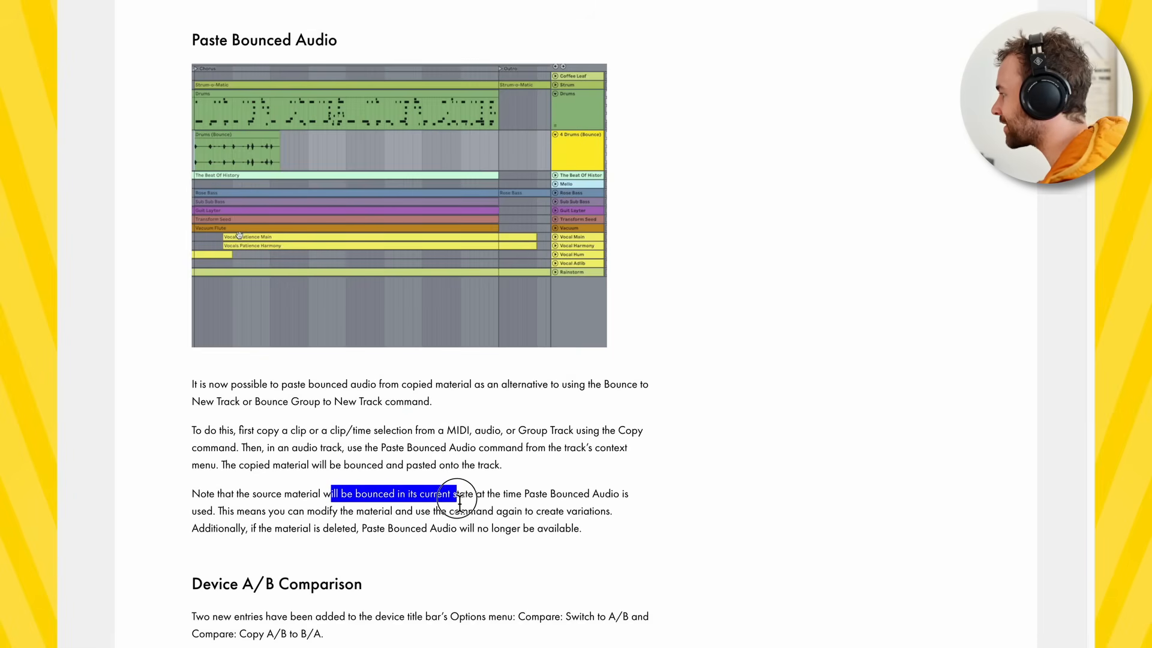
pyautogui.click(509, 503)
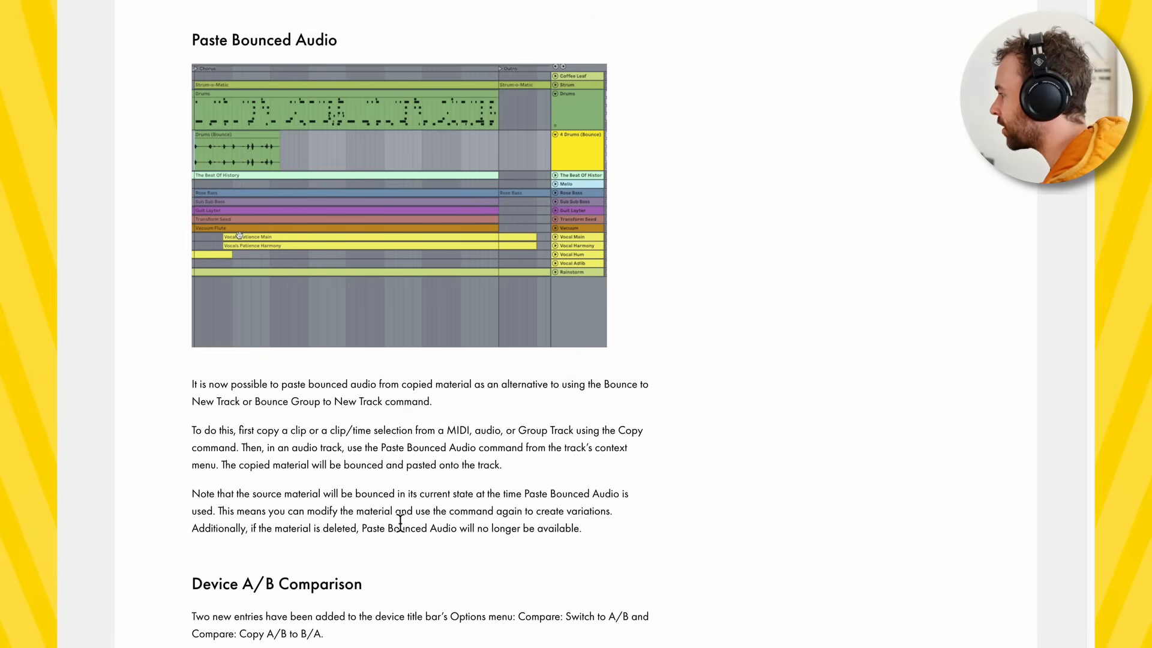
pyautogui.moveTo(231, 512); pyautogui.dragTo(599, 527)
pyautogui.click(591, 531)
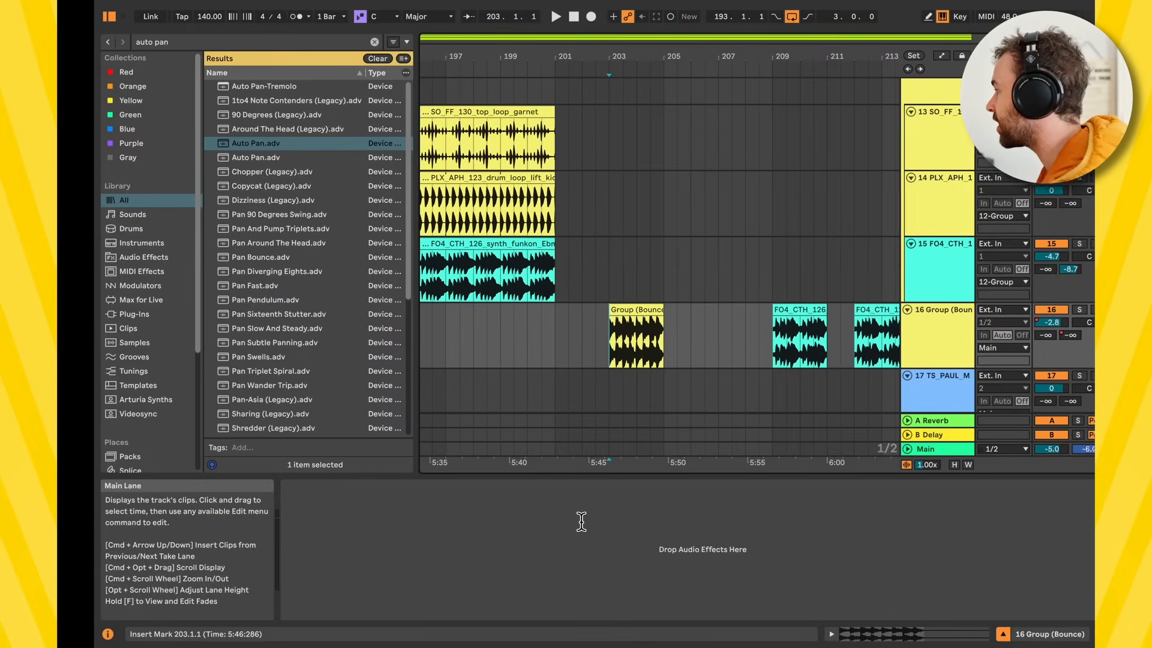
# Step: Copy bars 199 to 201 of 12-Group and paste them as bounced audio at bar 199 on track 16
pyautogui.hscroll(2, 624, 240)
pyautogui.moveTo(472, 303)
pyautogui.mouseDown()
pyautogui.moveTo(520, 282)
pyautogui.moveTo(533, 150)
pyautogui.moveTo(524, 340)
pyautogui.mouseUp()
pyautogui.scroll(3, 510, 155)
pyautogui.rightClick(484, 147)
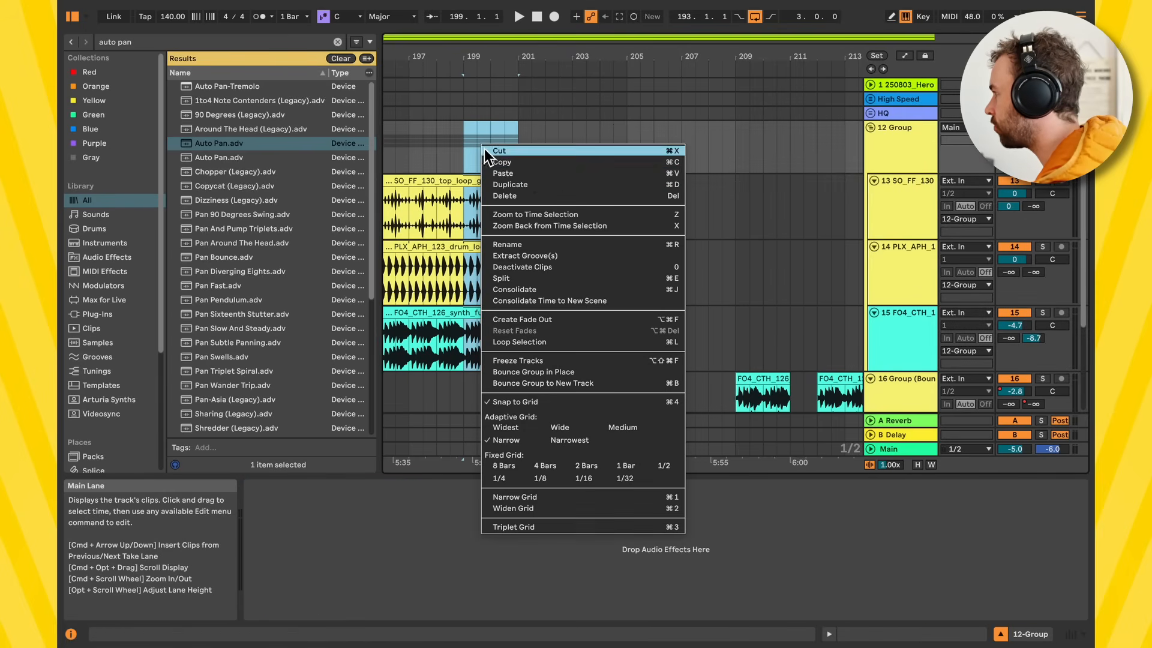
pyautogui.click(528, 164)
pyautogui.click(914, 332)
pyautogui.scroll(-4, 495, 313)
pyautogui.rightClick(466, 285)
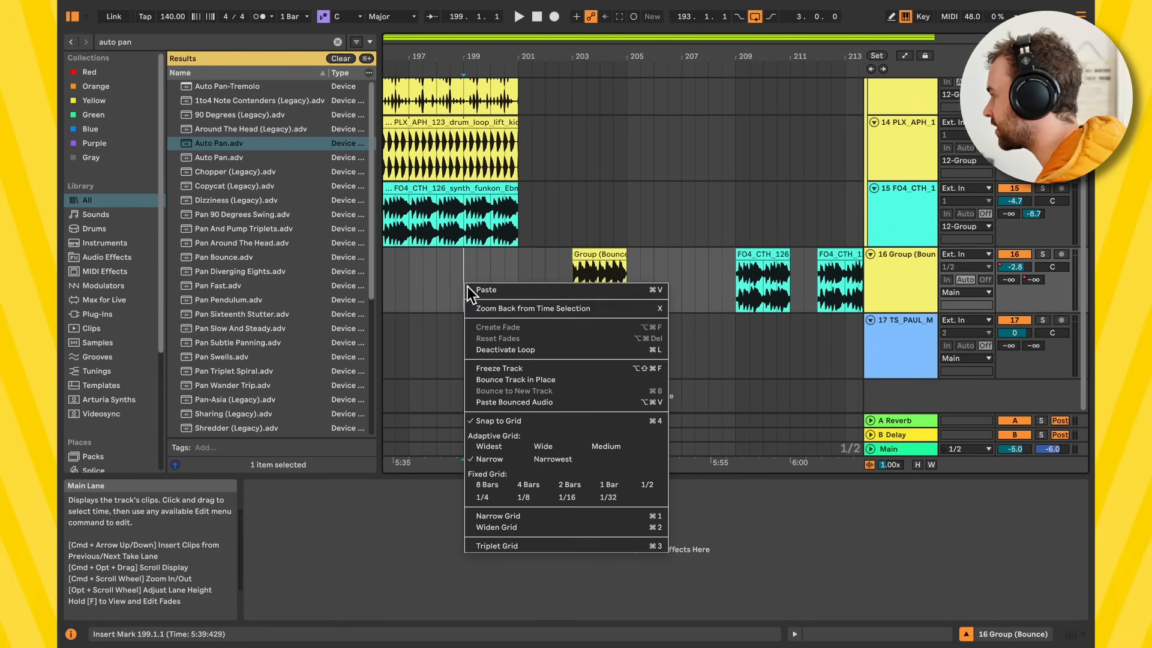
pyautogui.click(546, 402)
# Step: Set Auto Pan-Tremolo on track 15 to Amount 80%, Freq 15.5 Hz and Shape 79%
pyautogui.scroll(3, 509, 308)
pyautogui.scroll(1, 508, 303)
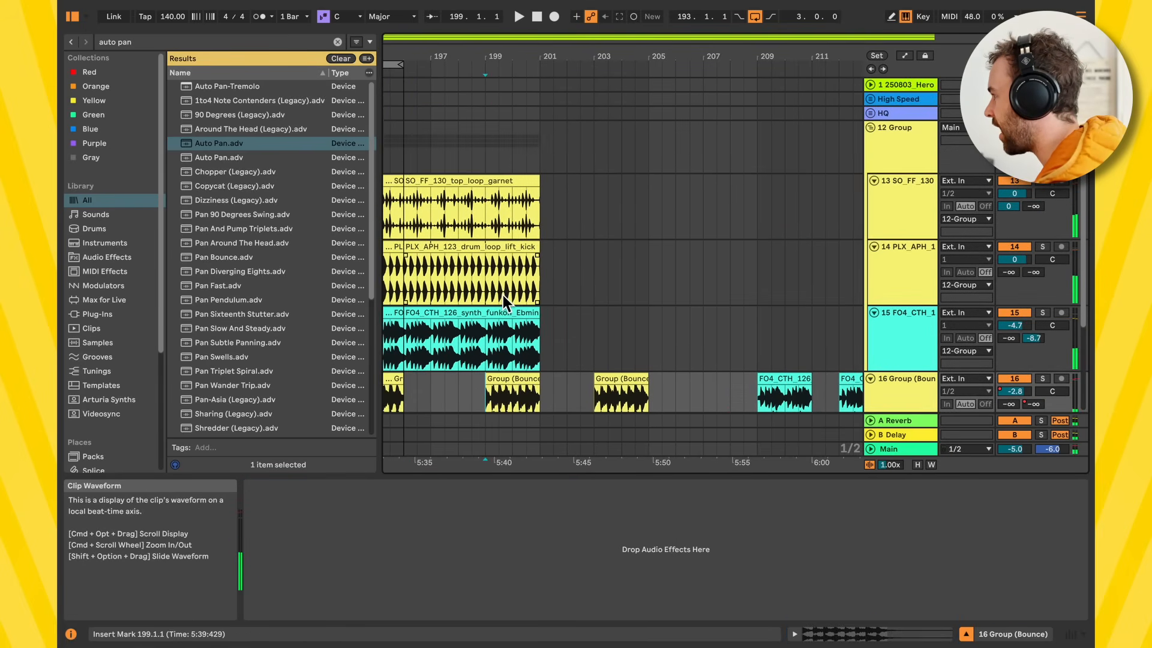
pyautogui.click(500, 336)
pyautogui.moveTo(267, 599); pyautogui.dragTo(316, 564)
pyautogui.moveTo(369, 609); pyautogui.dragTo(369, 589)
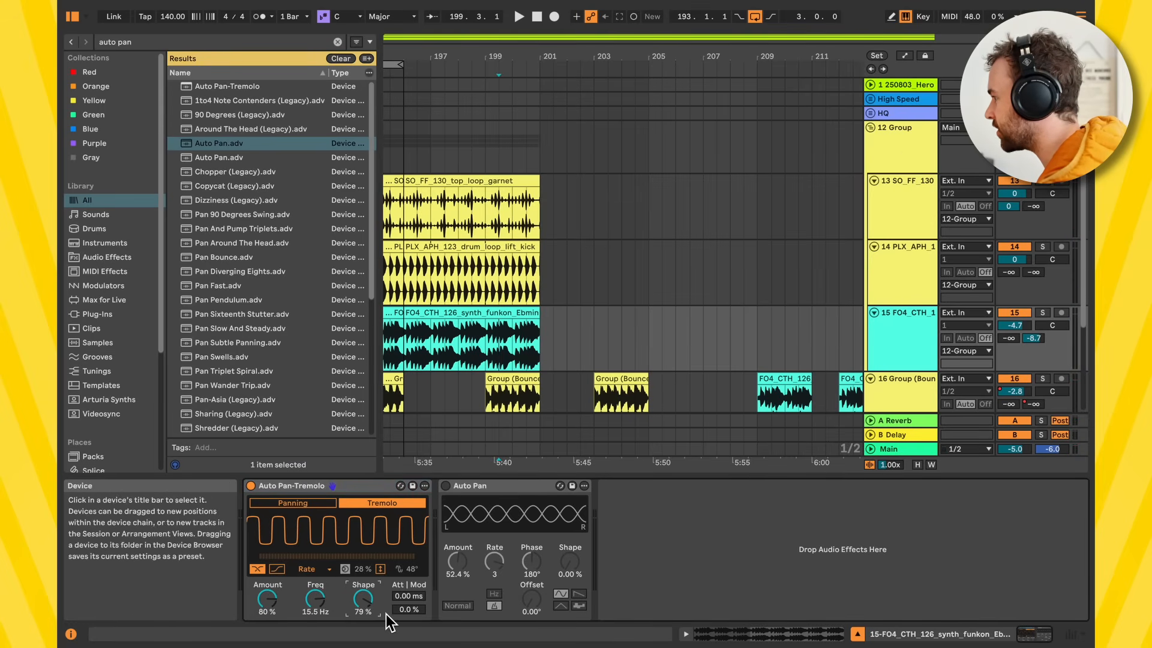
# Step: Lower track 13's volume and set track 14's volume to -4.2 dB
pyautogui.click(915, 205)
pyautogui.moveTo(1013, 194); pyautogui.dragTo(1013, 211)
pyautogui.moveTo(1015, 261); pyautogui.dragTo(1015, 270)
# Step: Paste the copied group section as bounced audio at bar 197 on track 16
pyautogui.hscroll(-2, 467, 354)
pyautogui.scroll(-3, 467, 354)
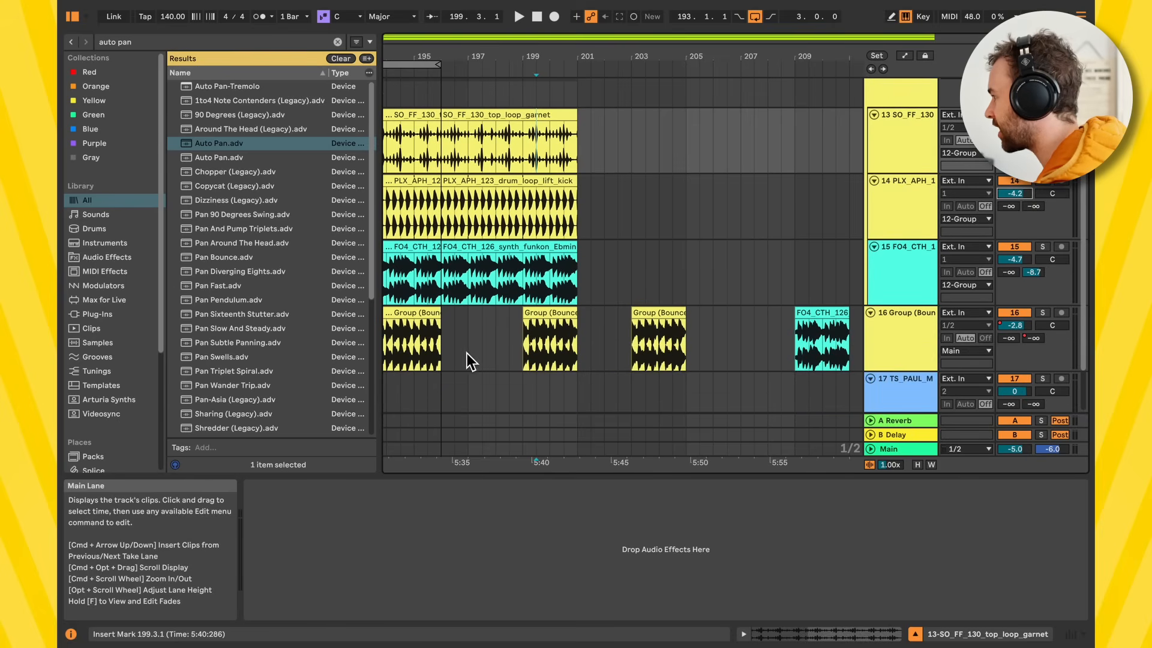
pyautogui.rightClick(467, 346)
pyautogui.click(545, 465)
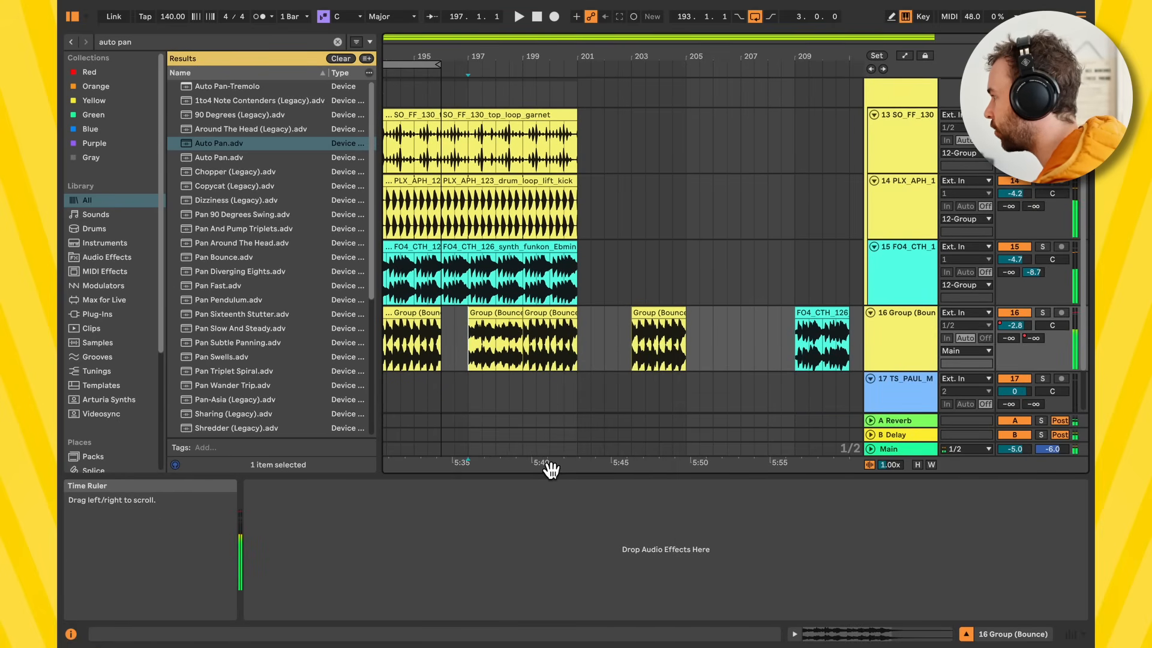
# Step: Compare 12-Group's bars 199 to 201 with the adjoining bounced clips at bars 197 and 199 on track 16
pyautogui.moveTo(524, 90); pyautogui.dragTo(577, 92)
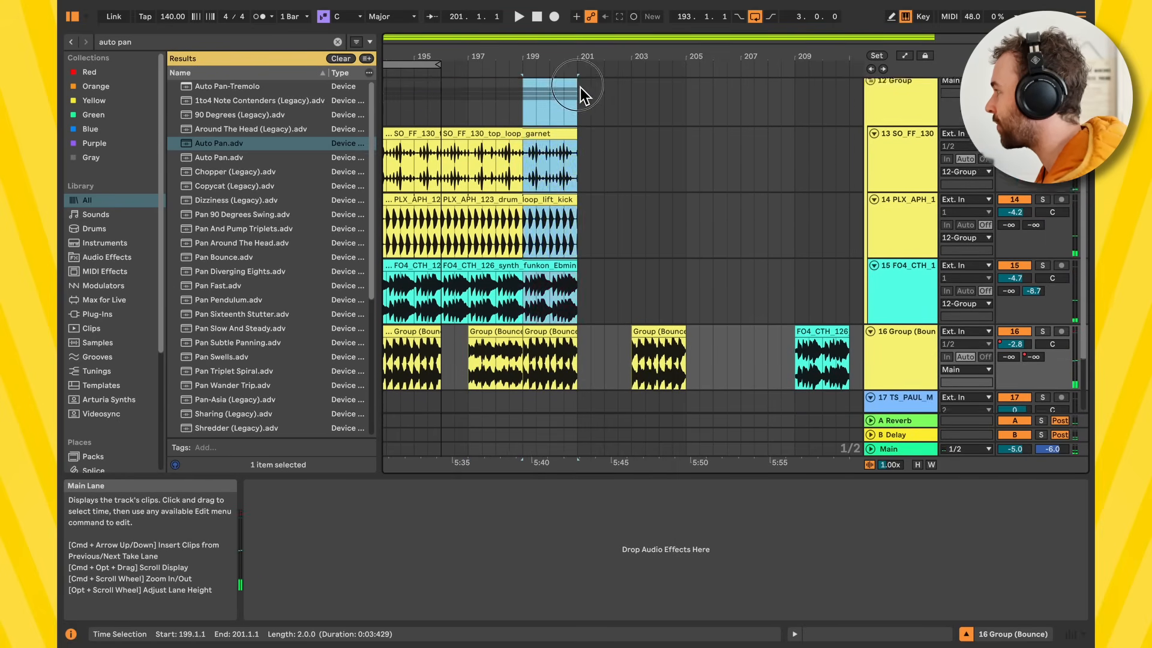
pyautogui.scroll(-2, 559, 397)
pyautogui.click(519, 314)
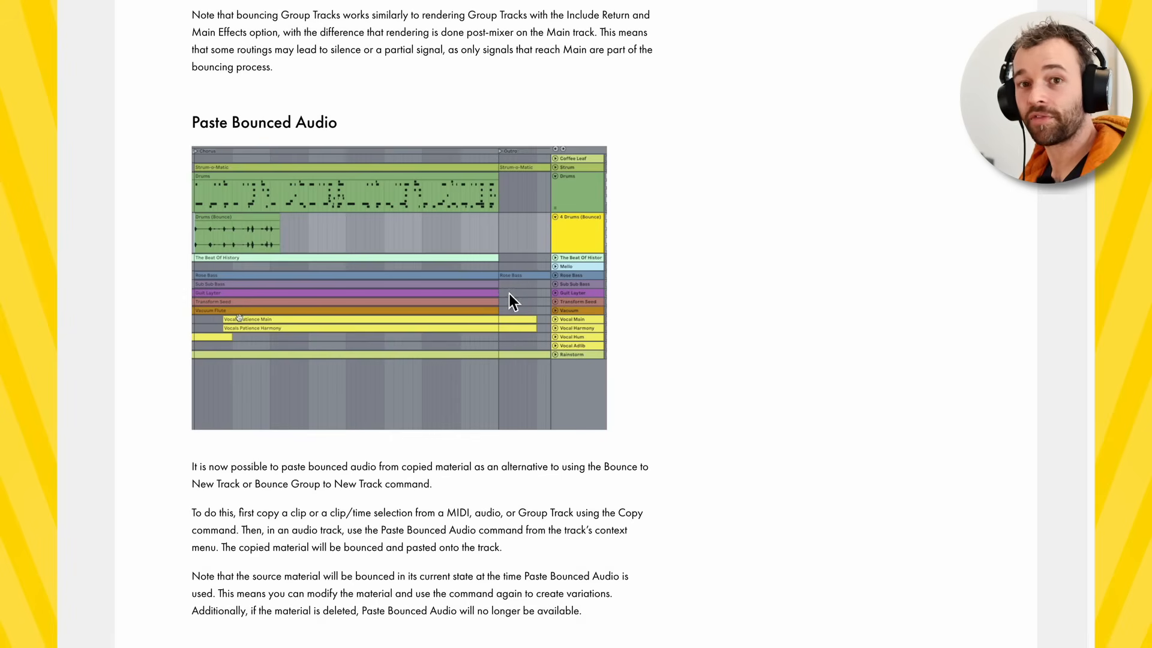
# Step: Read the start of the Device A/B Comparison section in the release notes, covering the new Compare entries for devices
pyautogui.scroll(-5, 454, 301)
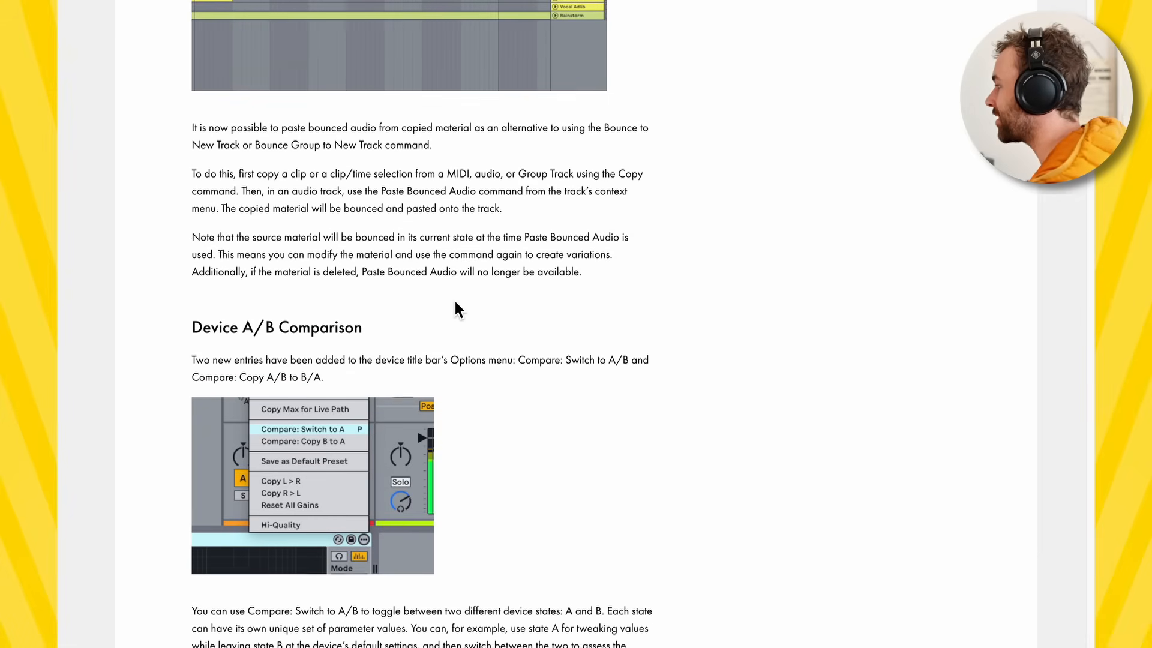
pyautogui.click(191, 290)
pyautogui.moveTo(191, 290); pyautogui.dragTo(366, 295)
pyautogui.click(398, 298)
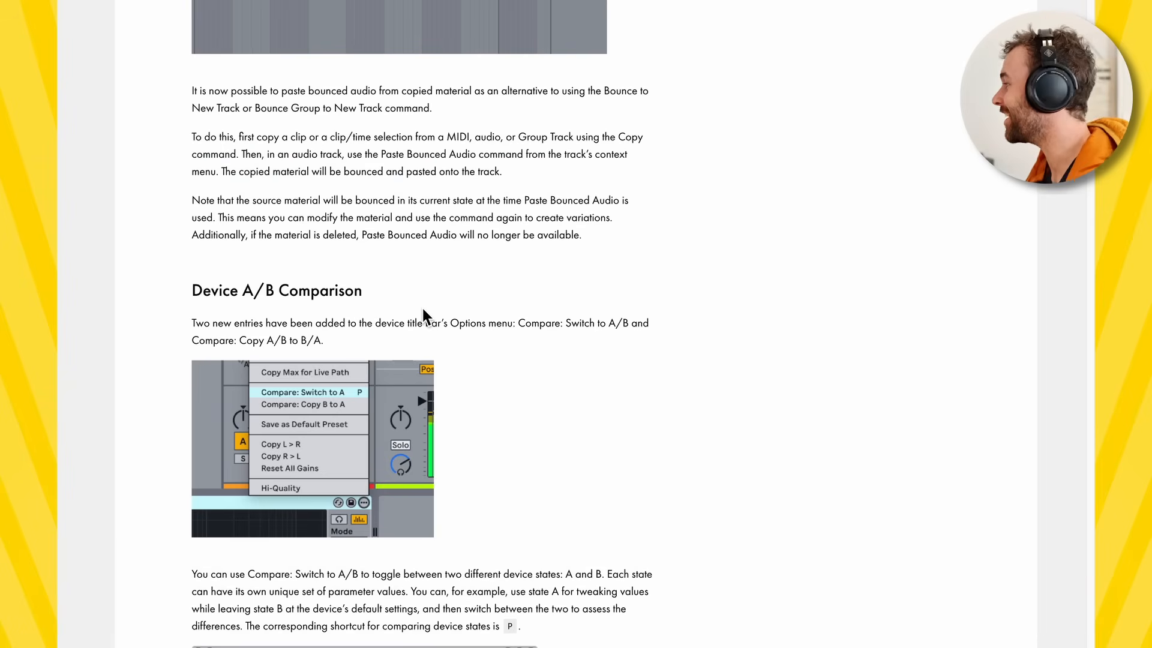
pyautogui.scroll(-1, 426, 318)
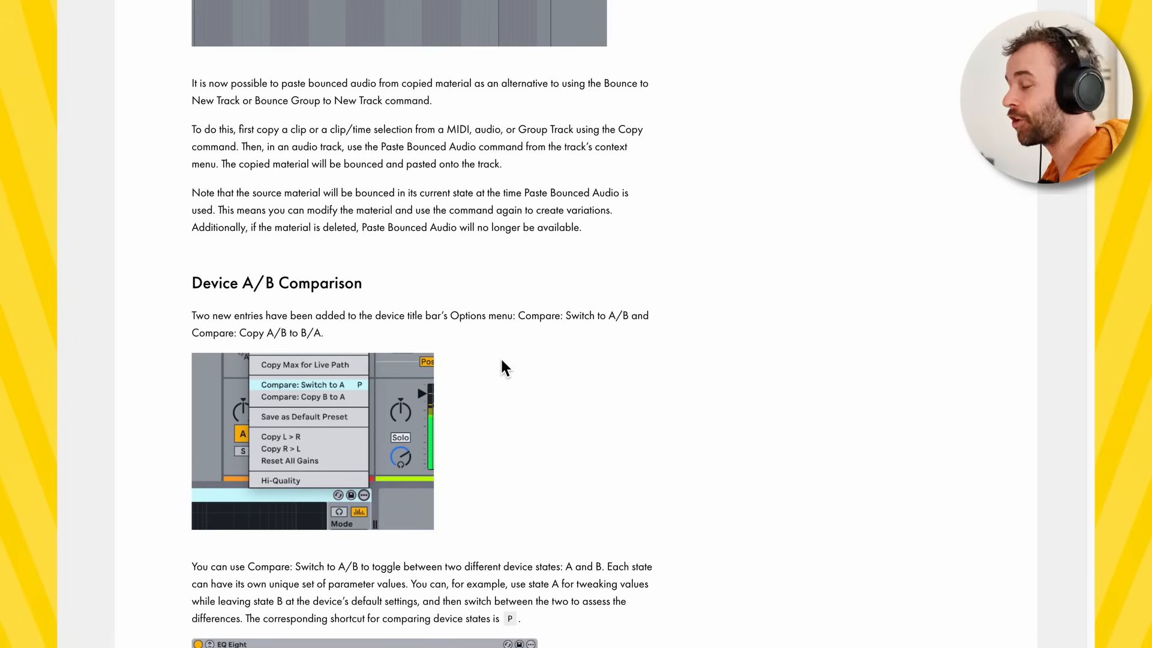
pyautogui.scroll(-3, 502, 360)
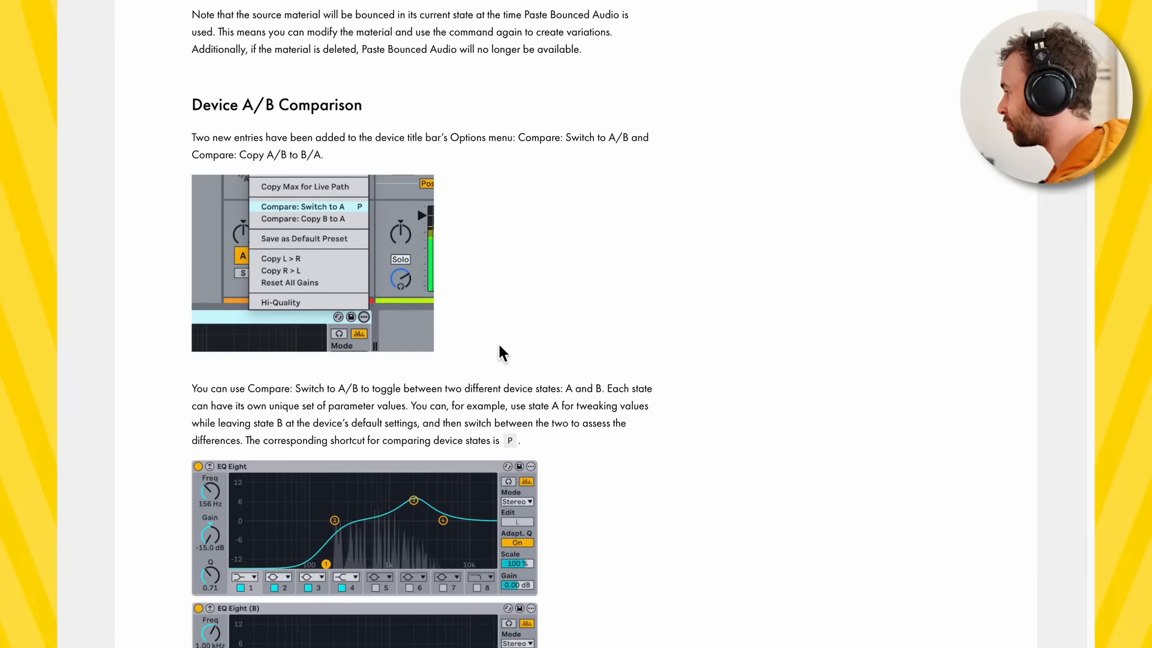
pyautogui.scroll(-1, 502, 354)
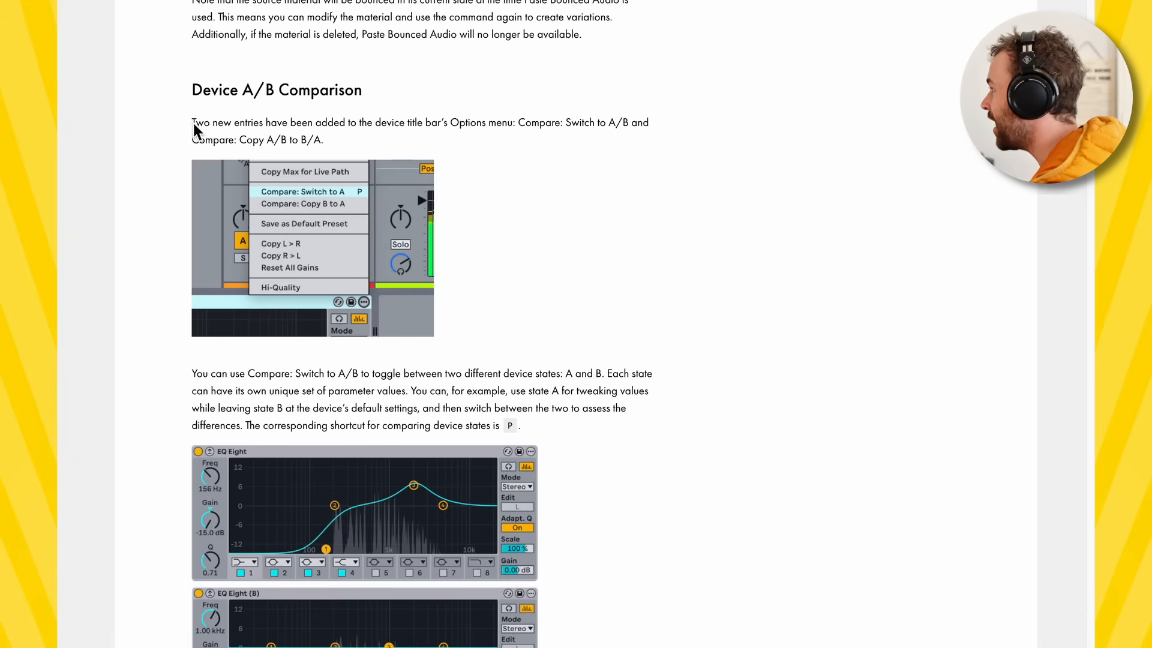
pyautogui.moveTo(195, 127); pyautogui.dragTo(498, 134)
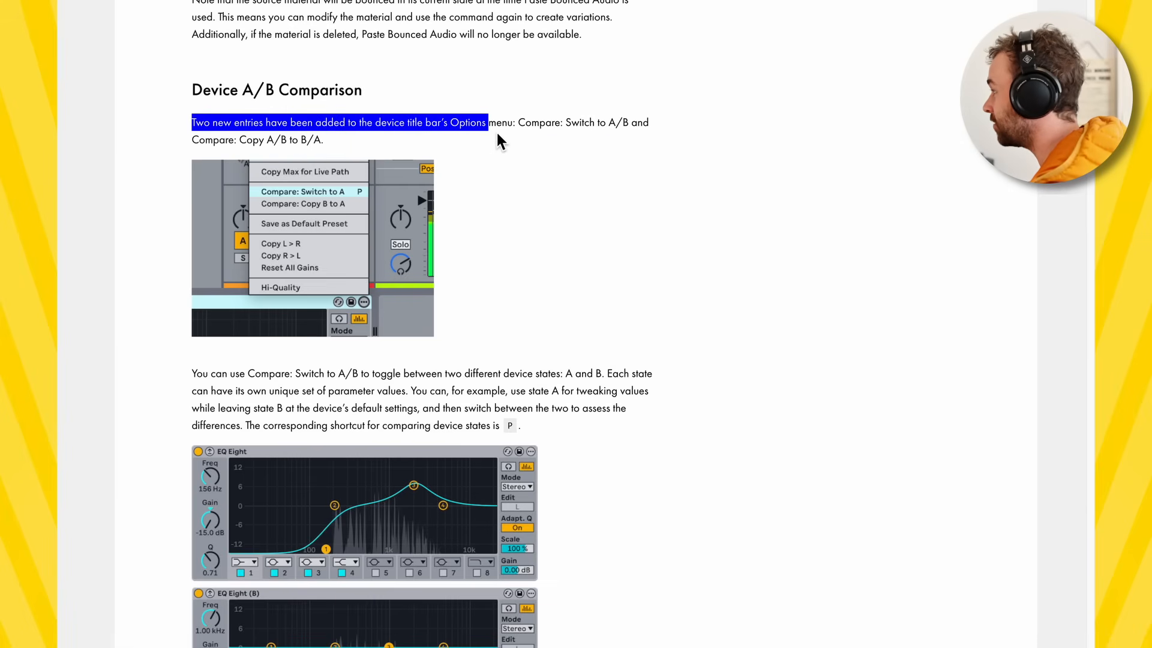
pyautogui.scroll(-1, 423, 169)
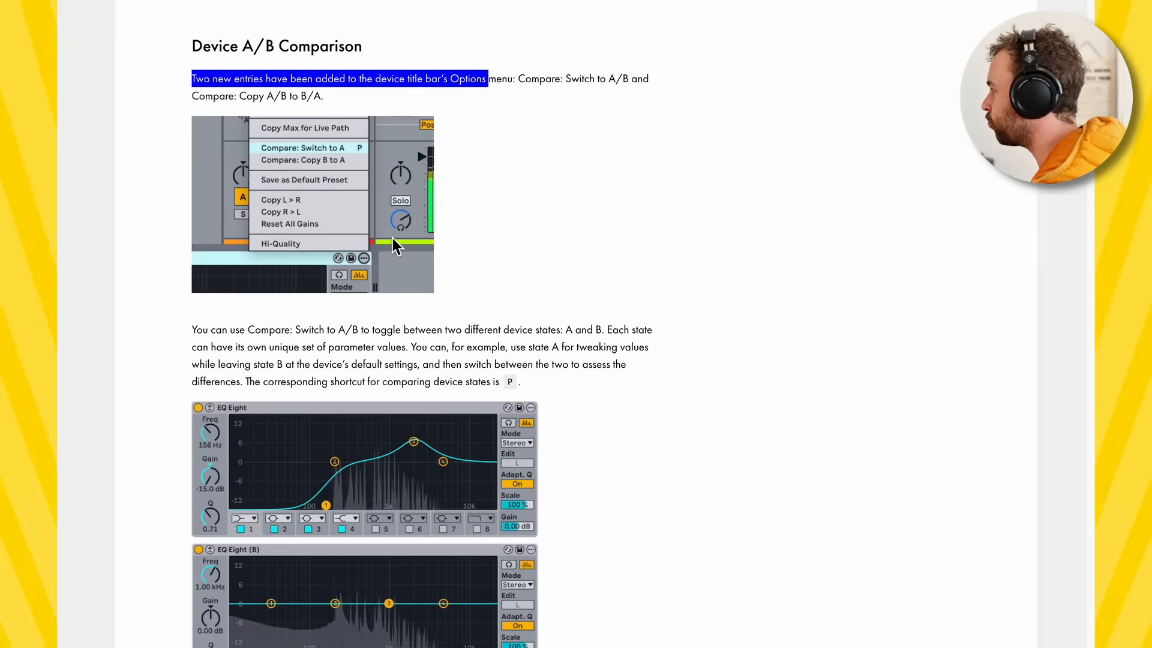
# Step: Read how device states A and B hold separate parameter values and how Compare: Copy A/B to B/A transfers settings
pyautogui.scroll(-1, 394, 239)
pyautogui.moveTo(258, 301); pyautogui.dragTo(348, 301)
pyautogui.click(352, 303)
pyautogui.scroll(-1, 405, 310)
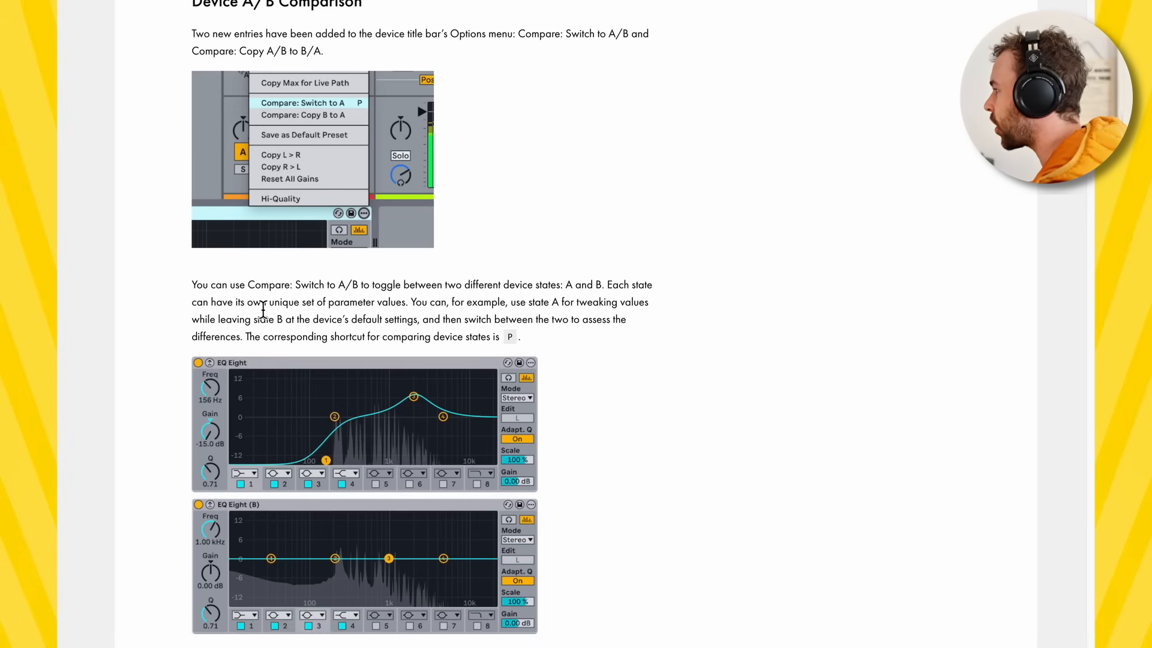
pyautogui.moveTo(247, 309); pyautogui.dragTo(534, 302)
pyautogui.click(411, 310)
pyautogui.moveTo(644, 302); pyautogui.dragTo(611, 303)
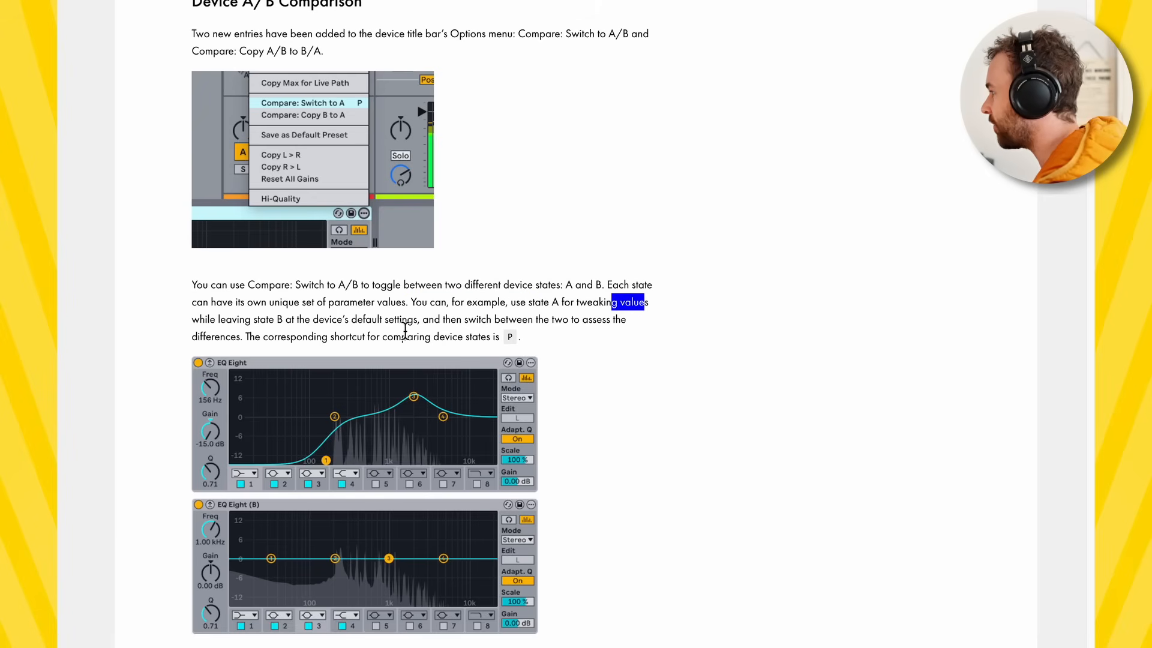
pyautogui.moveTo(257, 319); pyautogui.dragTo(372, 320)
pyautogui.scroll(-1, 376, 324)
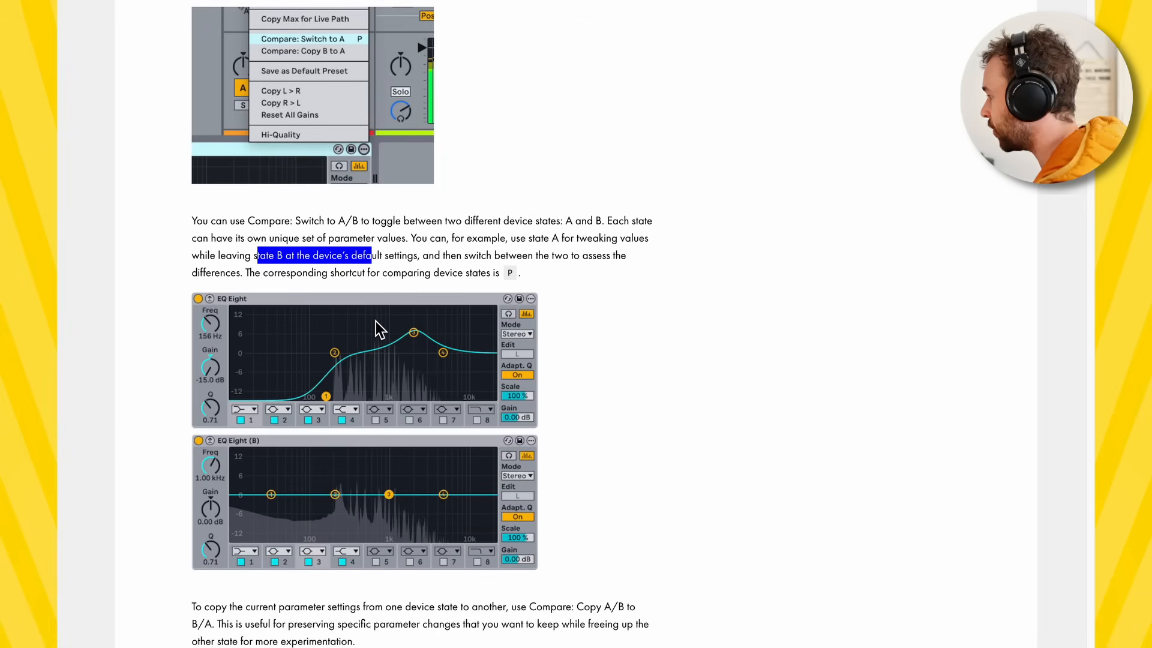
pyautogui.scroll(-3, 375, 324)
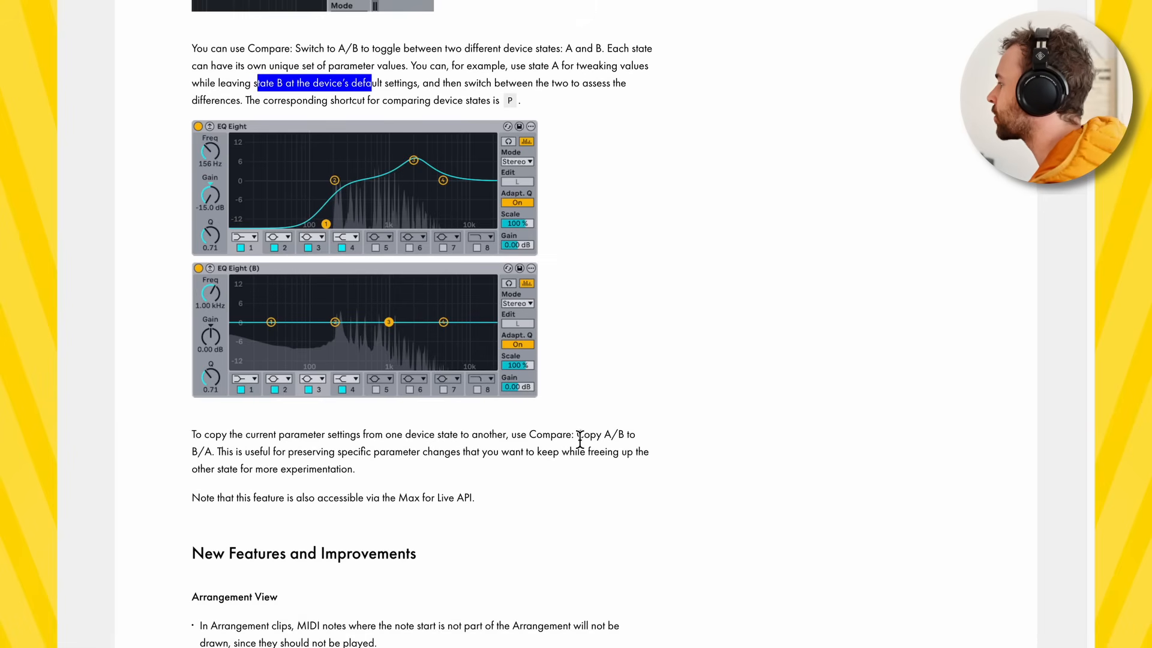
pyautogui.moveTo(577, 436); pyautogui.dragTo(639, 437)
pyautogui.click(640, 437)
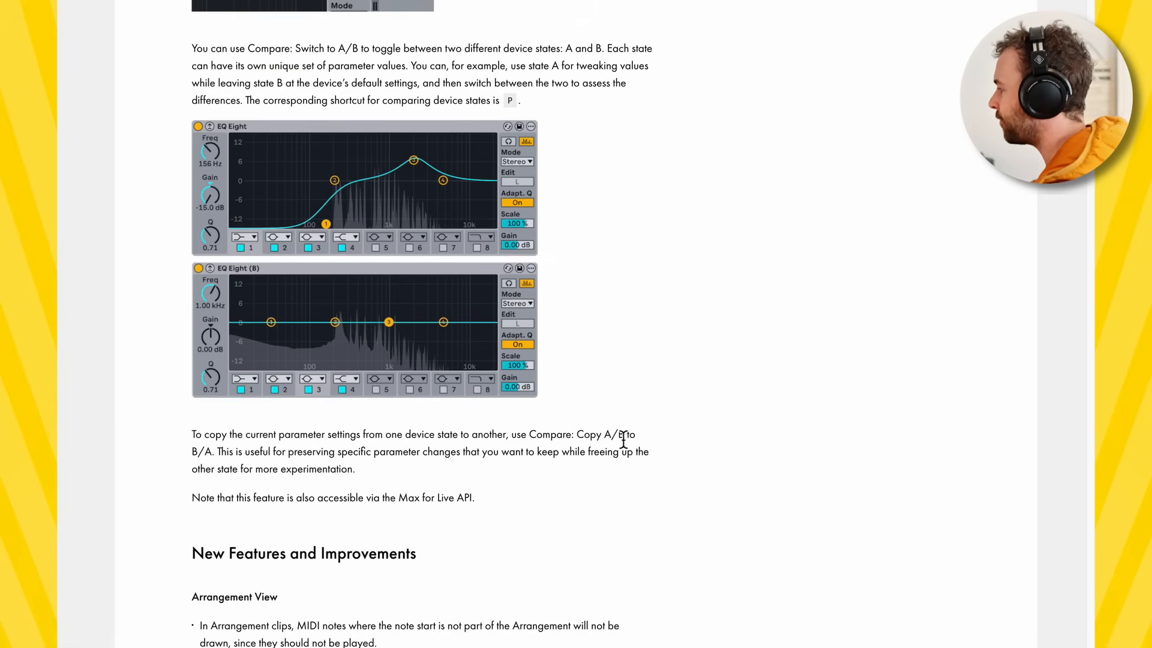
# Step: Switch back to Ableton Live and, during playback, set track 15's Auto Pan-Tremolo to Amount 68% and Freq 1.81 Hz
pyautogui.hotkey('ctrl', 'Right')
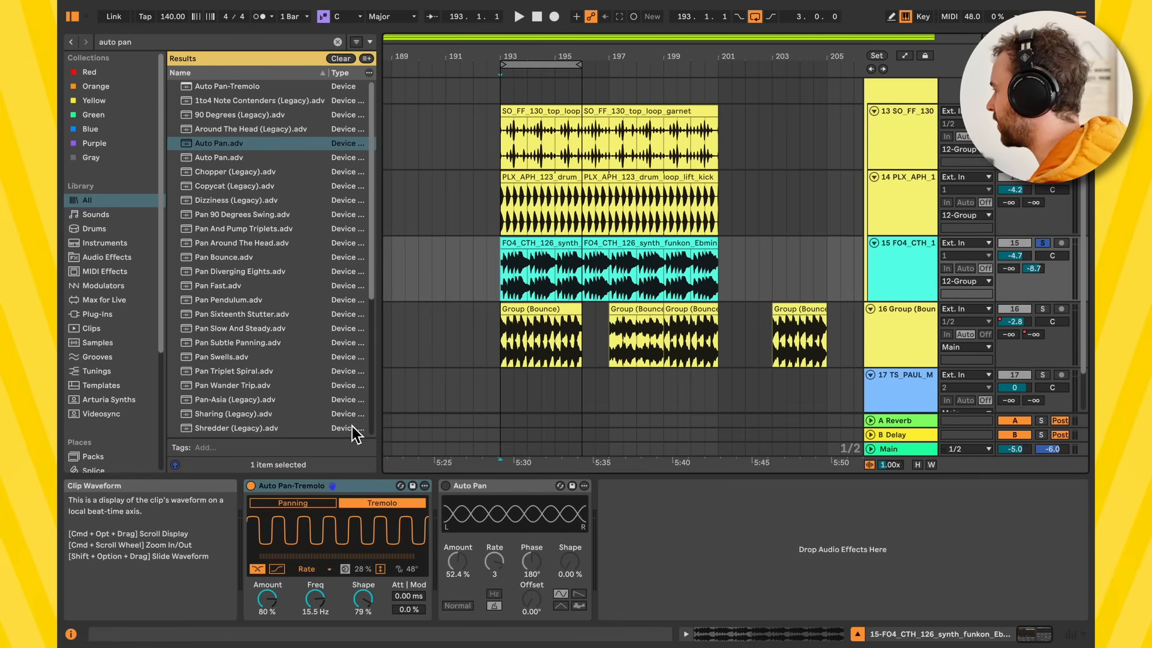
pyautogui.click(540, 270)
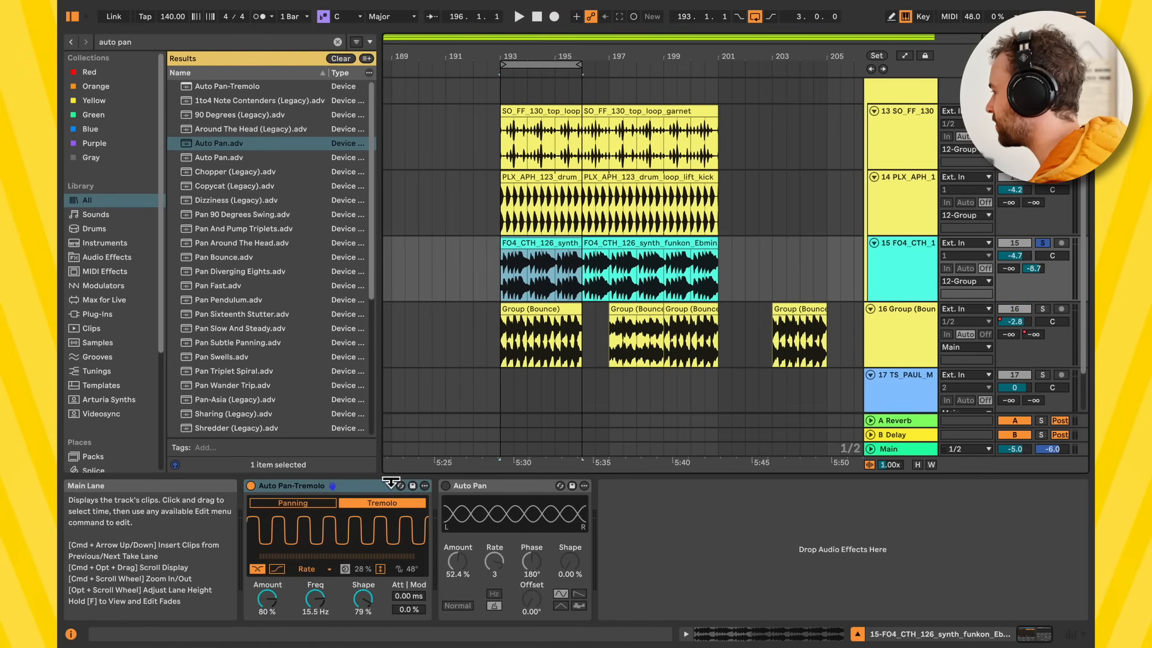
pyautogui.moveTo(267, 598); pyautogui.dragTo(267, 624)
pyautogui.press('space')
pyautogui.moveTo(324, 600); pyautogui.dragTo(324, 629)
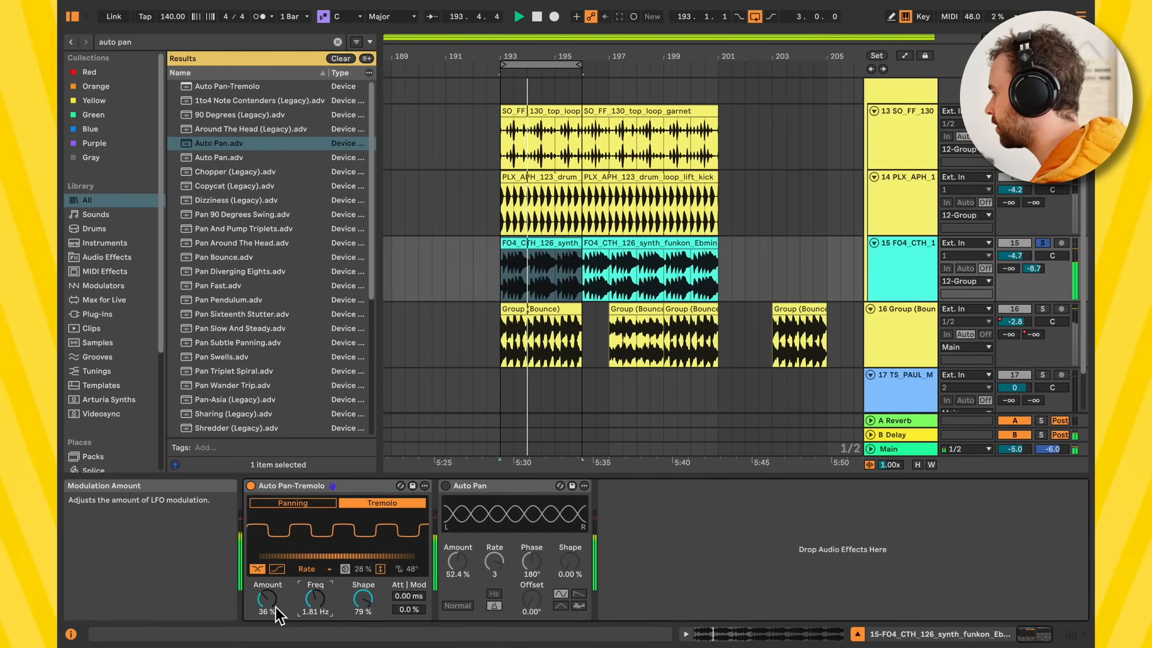
pyautogui.moveTo(270, 601); pyautogui.dragTo(270, 581)
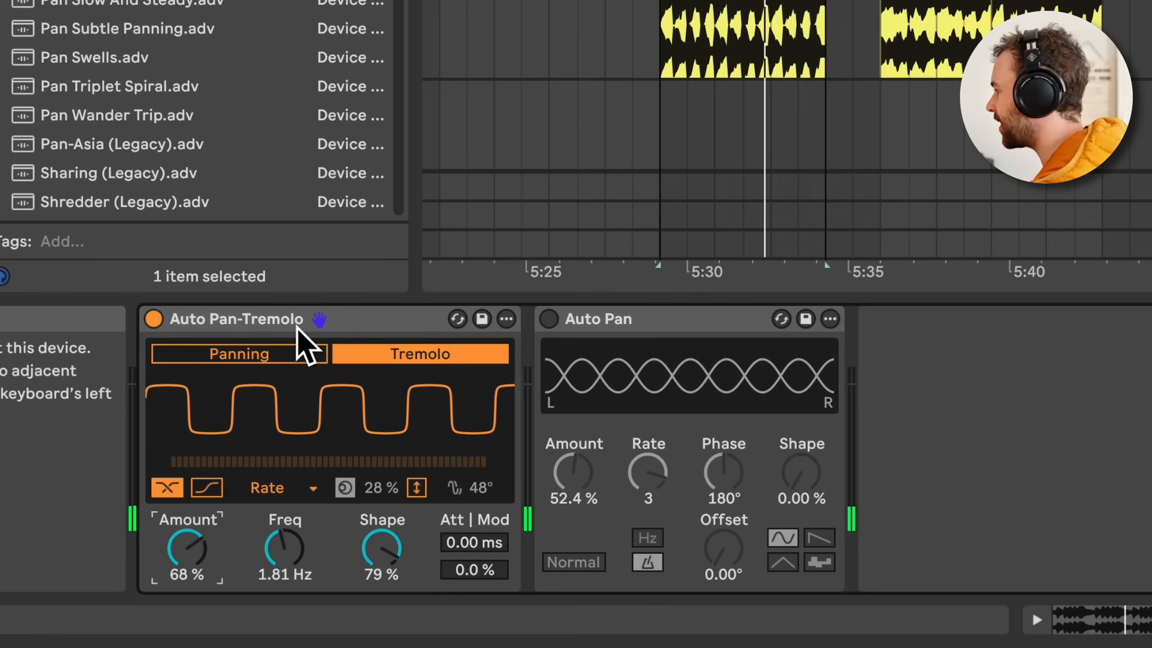
# Step: Switch Auto Pan-Tremolo to compare state B and set Amount 37%, Freq 7.87 Hz, Shape -17%, attack 686 ms and modulation 45%
pyautogui.rightClick(297, 329)
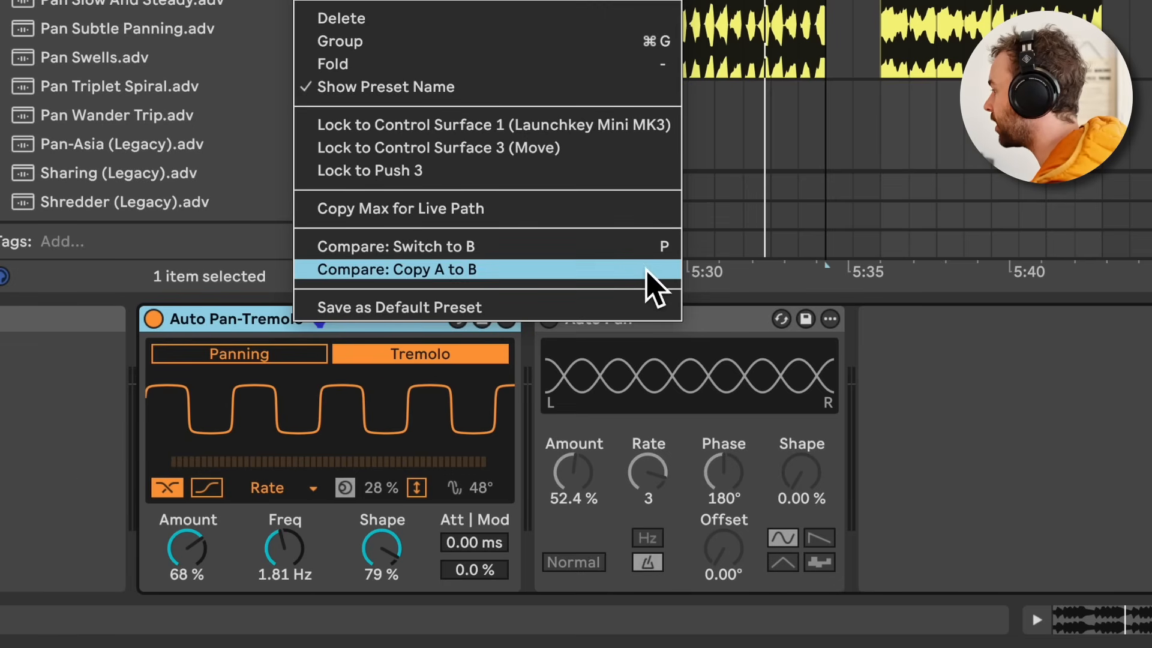
pyautogui.click(260, 330)
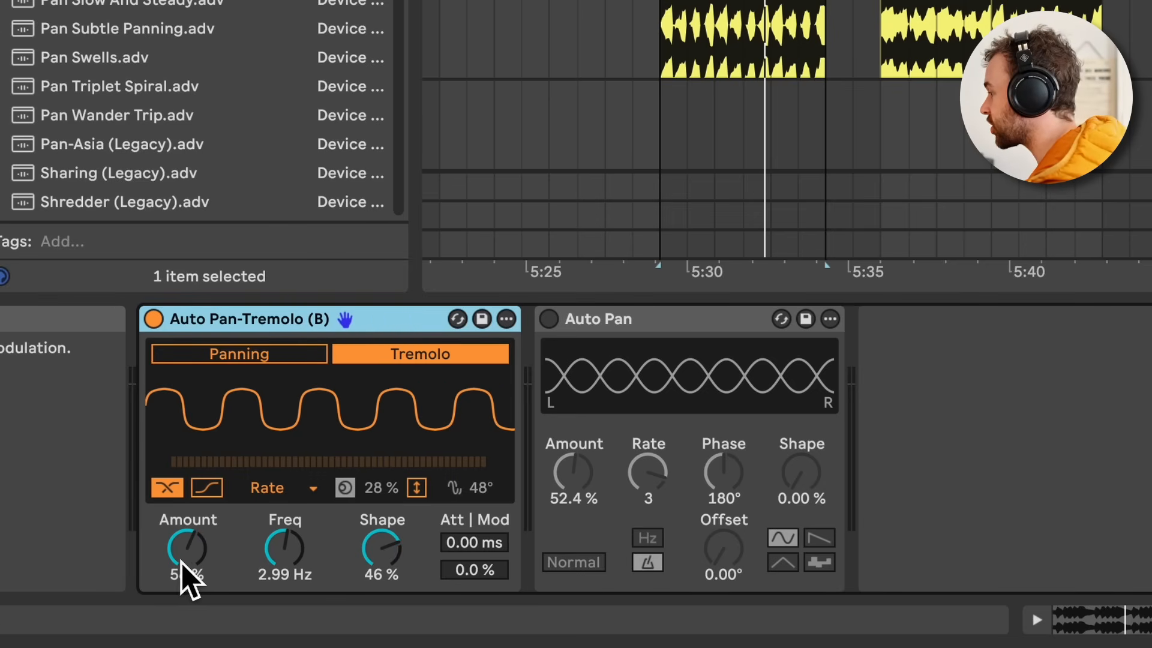
pyautogui.moveTo(186, 567); pyautogui.dragTo(186, 583)
pyautogui.moveTo(285, 570); pyautogui.dragTo(285, 552)
pyautogui.moveTo(382, 567); pyautogui.dragTo(384, 594)
pyautogui.moveTo(463, 549); pyautogui.dragTo(473, 576)
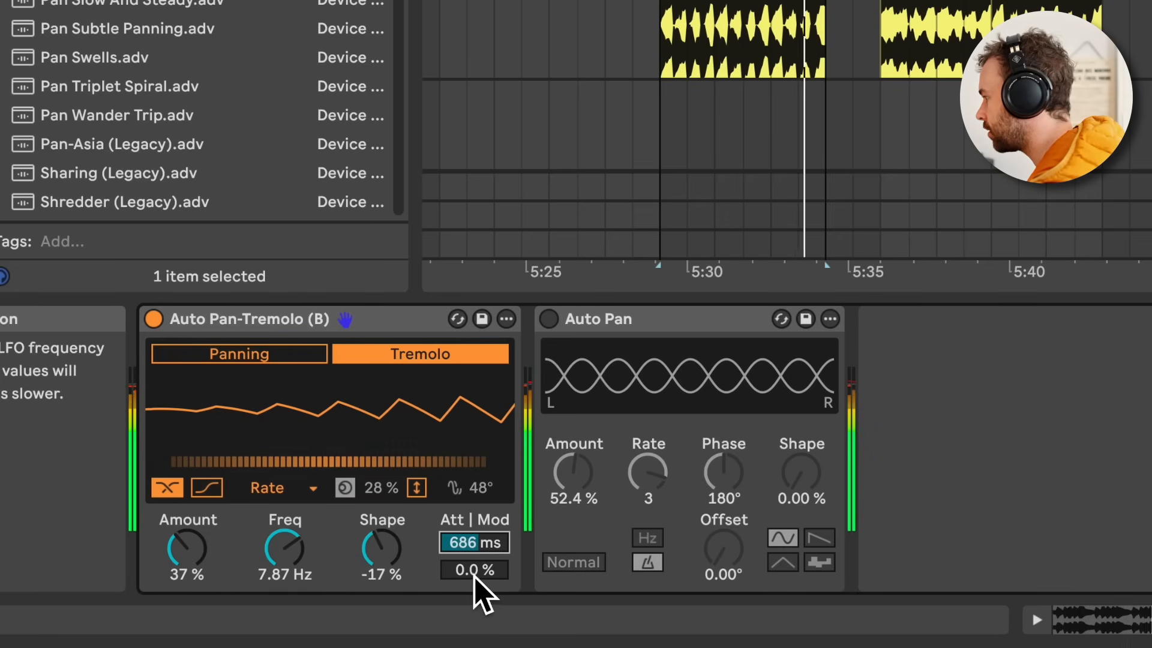
pyautogui.click(372, 330)
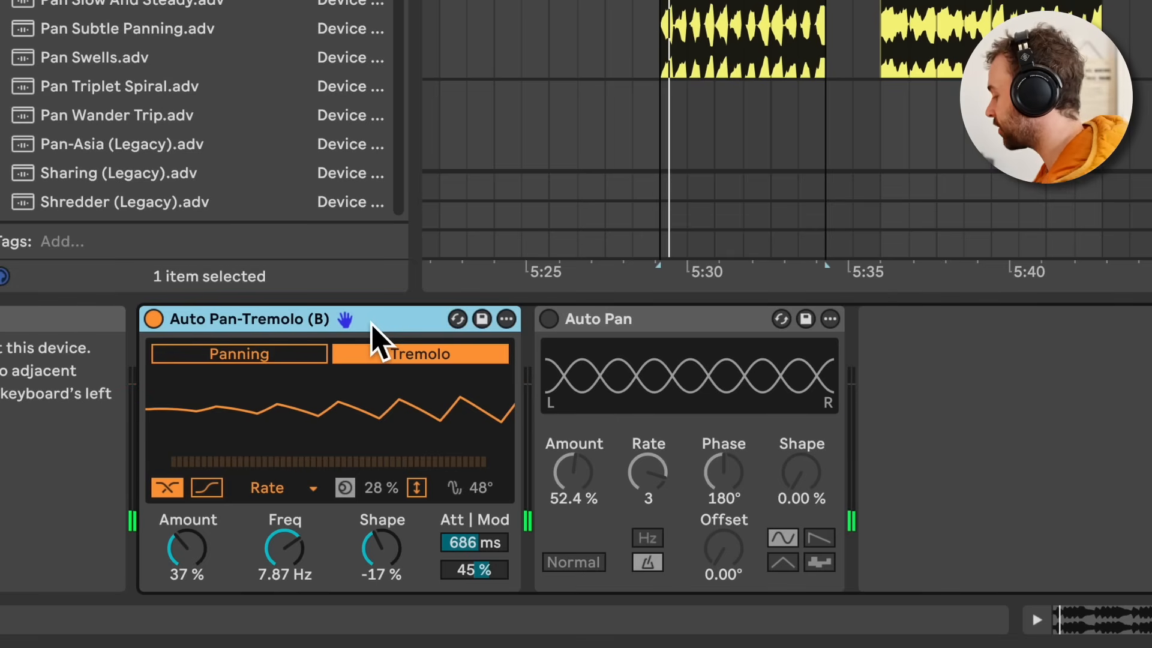
# Step: Start playback and toggle Auto Pan-Tremolo between compare states A and B to hear both, finishing on A
pyautogui.press('p')
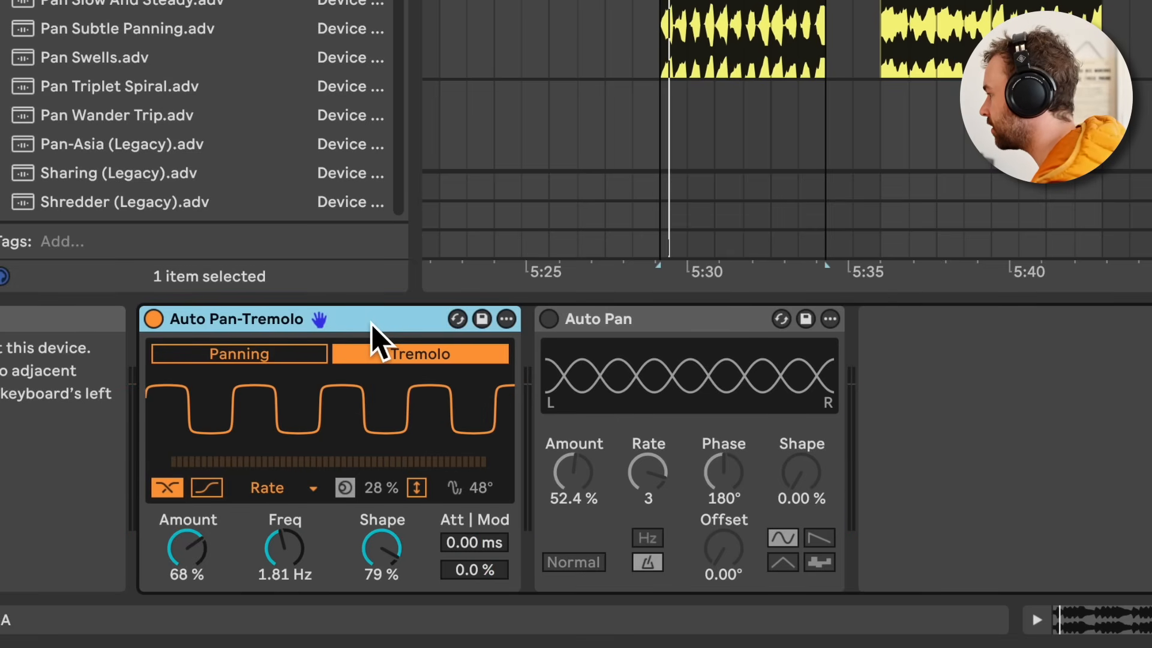
pyautogui.press('space')
pyautogui.press('p')
pyautogui.press('p')
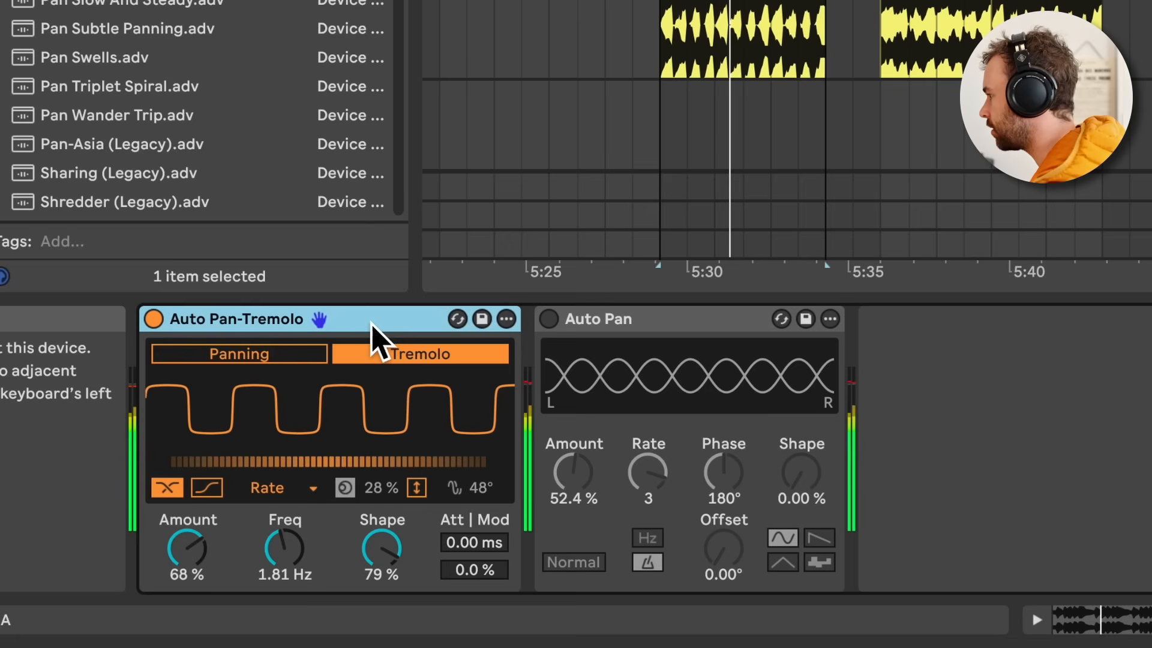
pyautogui.press('p')
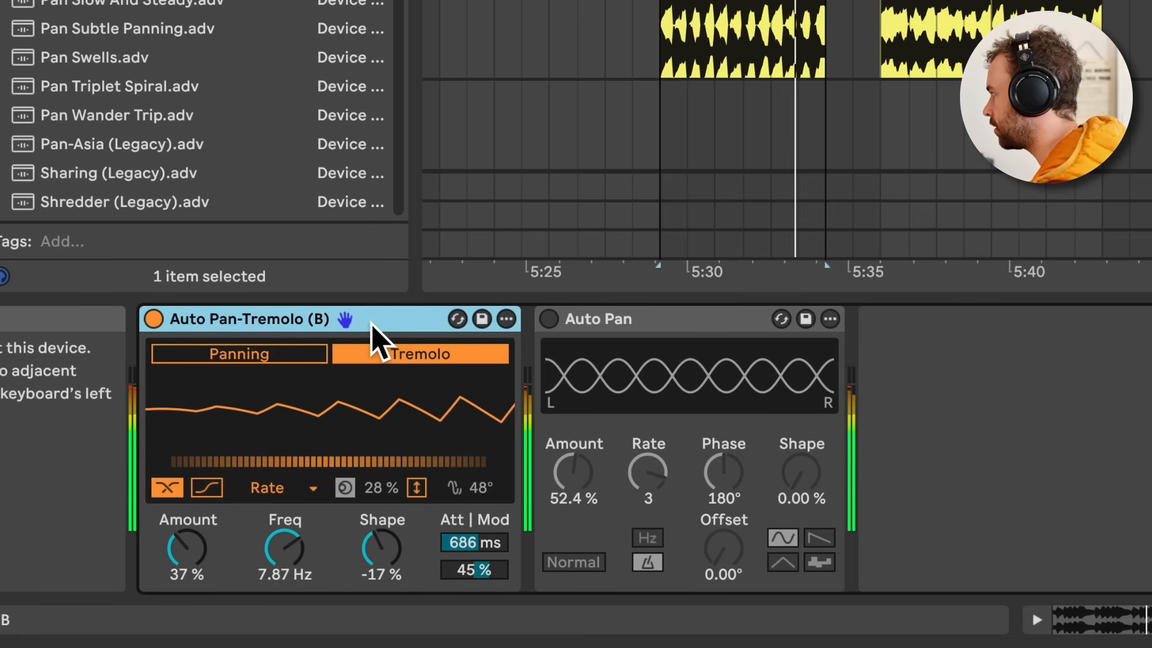
pyautogui.press('p')
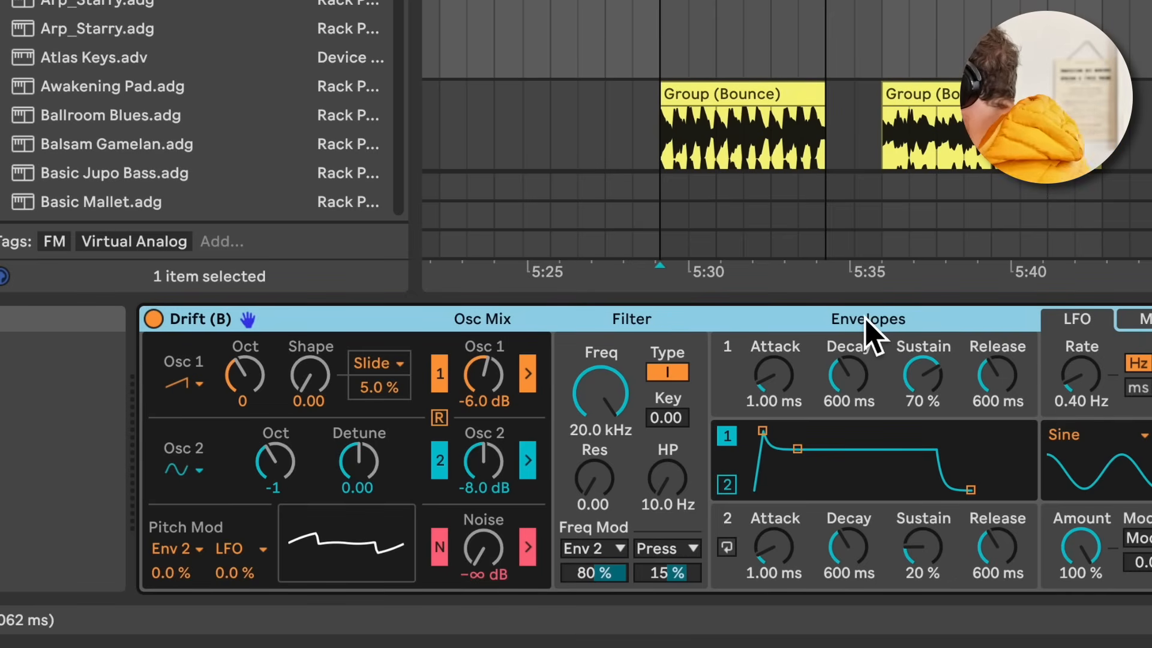
# Step: In Drift's compare state B, set the filter Freq to 1.51 kHz and Osc 1 Oct to 1, and switch back to state A
pyautogui.moveTo(596, 385); pyautogui.dragTo(596, 387)
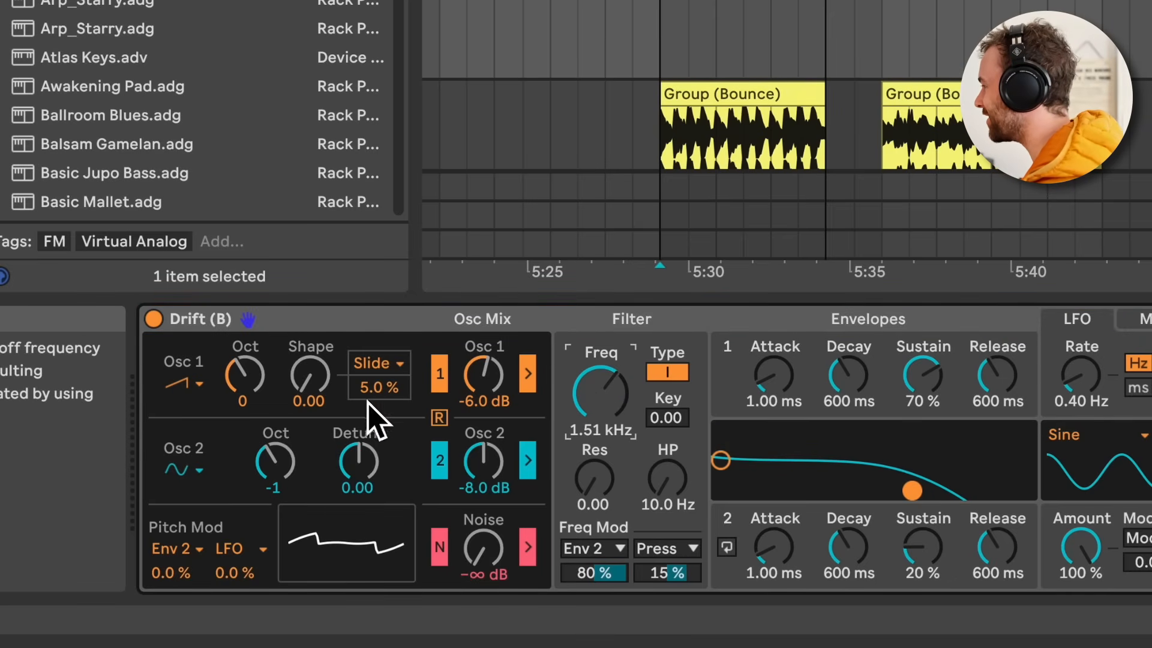
pyautogui.moveTo(243, 383); pyautogui.dragTo(243, 380)
pyautogui.rightClick(570, 336)
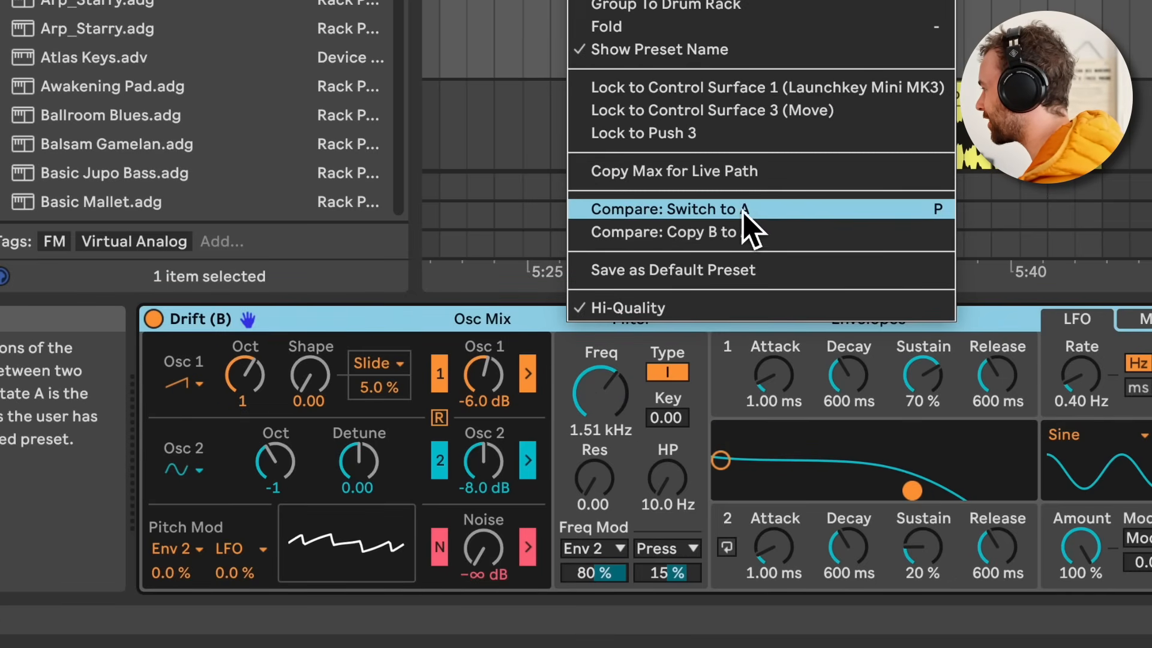
pyautogui.click(784, 210)
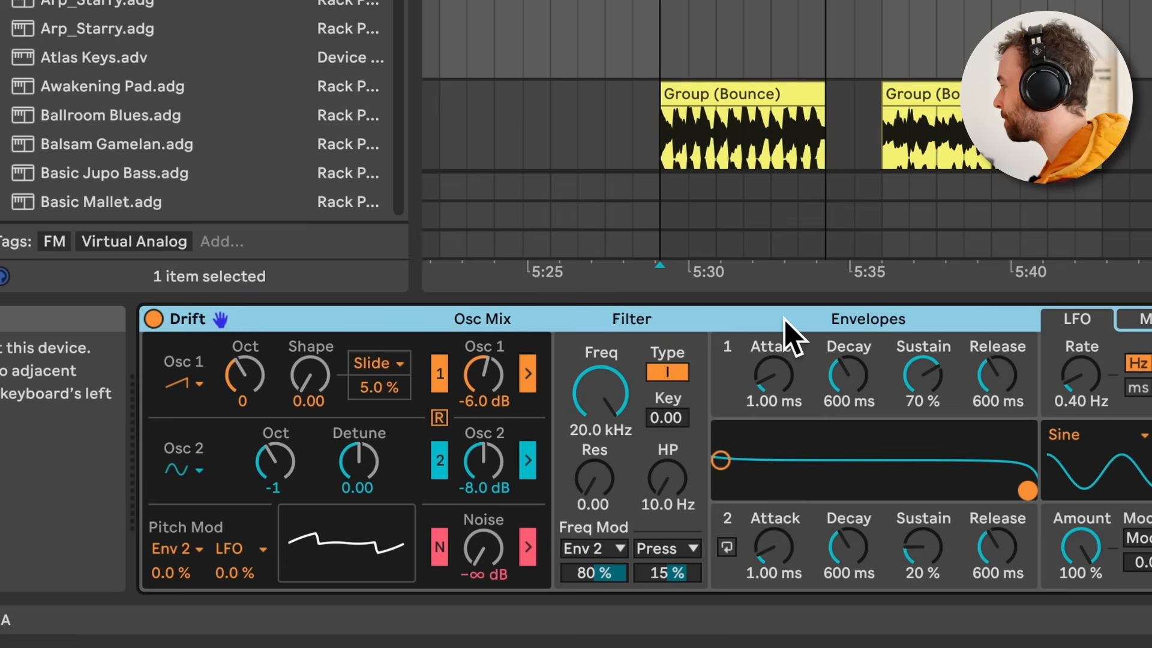
# Step: Toggle Drift between compare states A and B to compare the parameter settings, finishing on A
pyautogui.press('p')
pyautogui.press('p')
pyautogui.press('p')
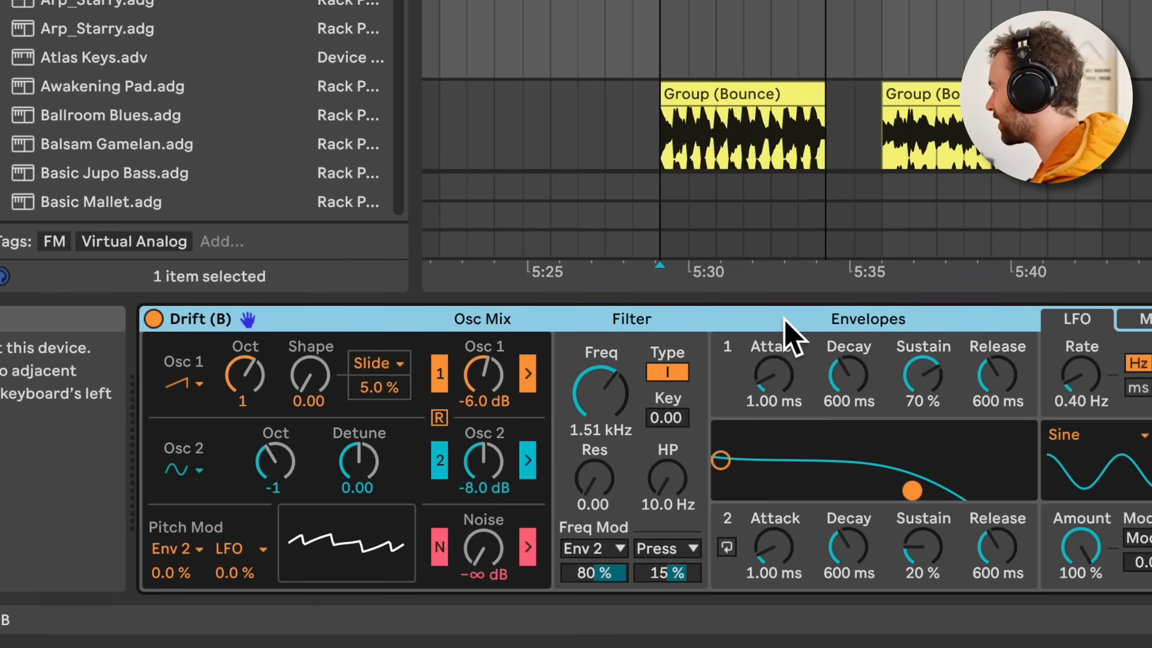
pyautogui.press('p')
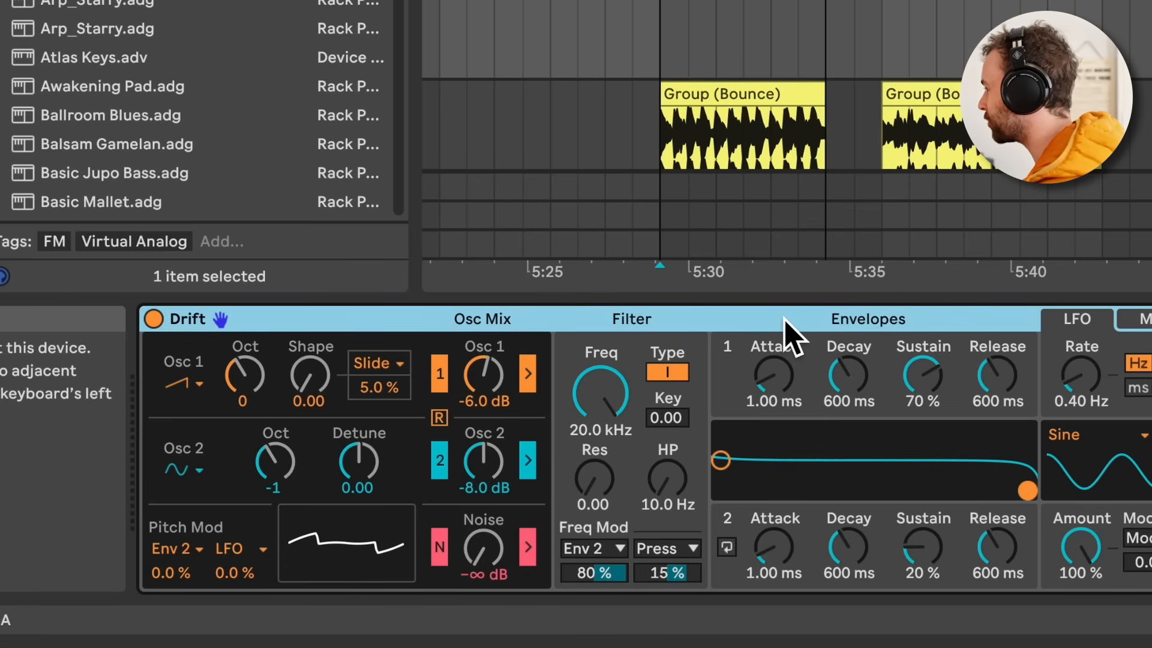
pyautogui.rightClick(831, 319)
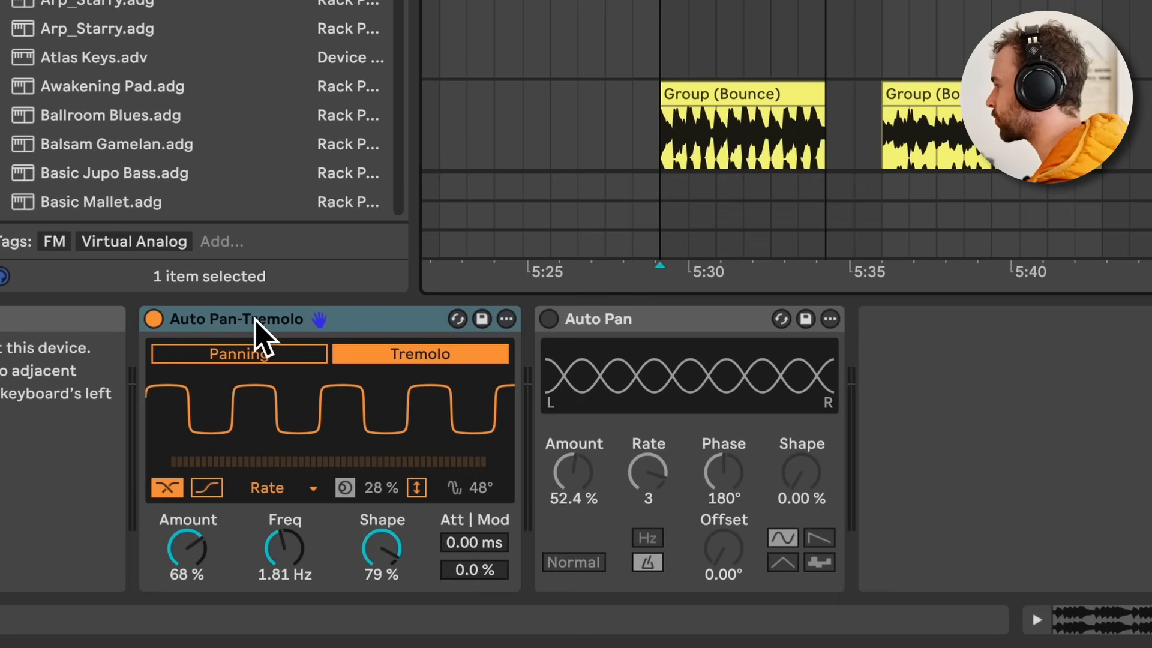
# Step: Copy Auto Pan-Tremolo's compare state A into B and adjust state B to Amount 52% and Freq 5.49 Hz
pyautogui.rightClick(327, 321)
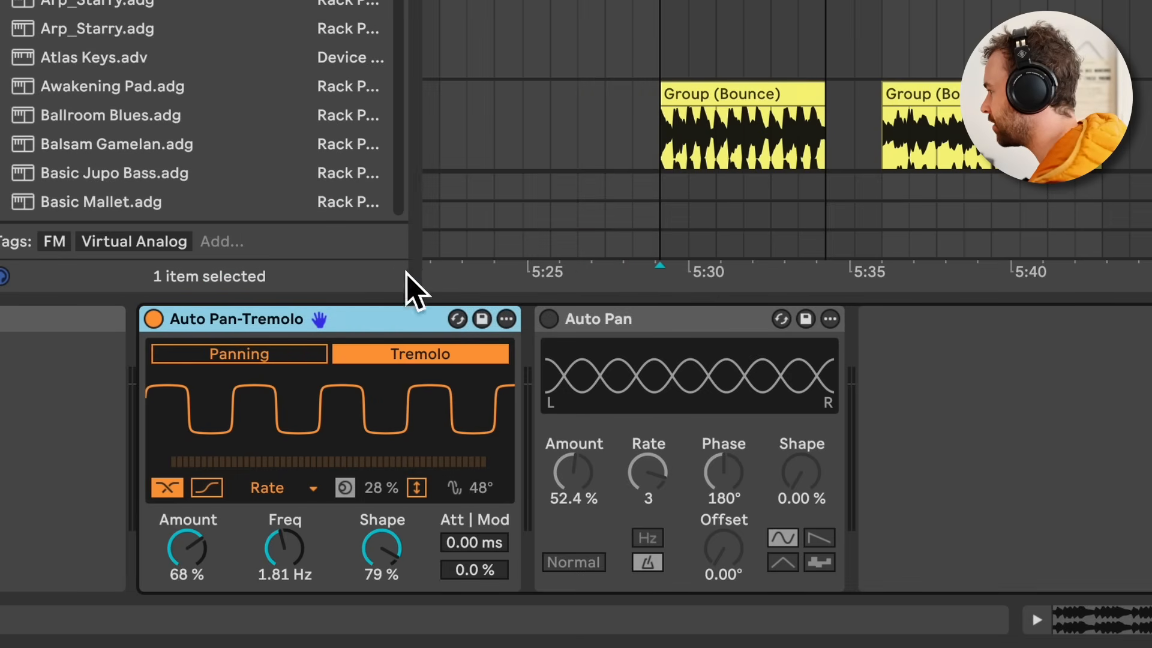
pyautogui.rightClick(360, 324)
pyautogui.click(522, 260)
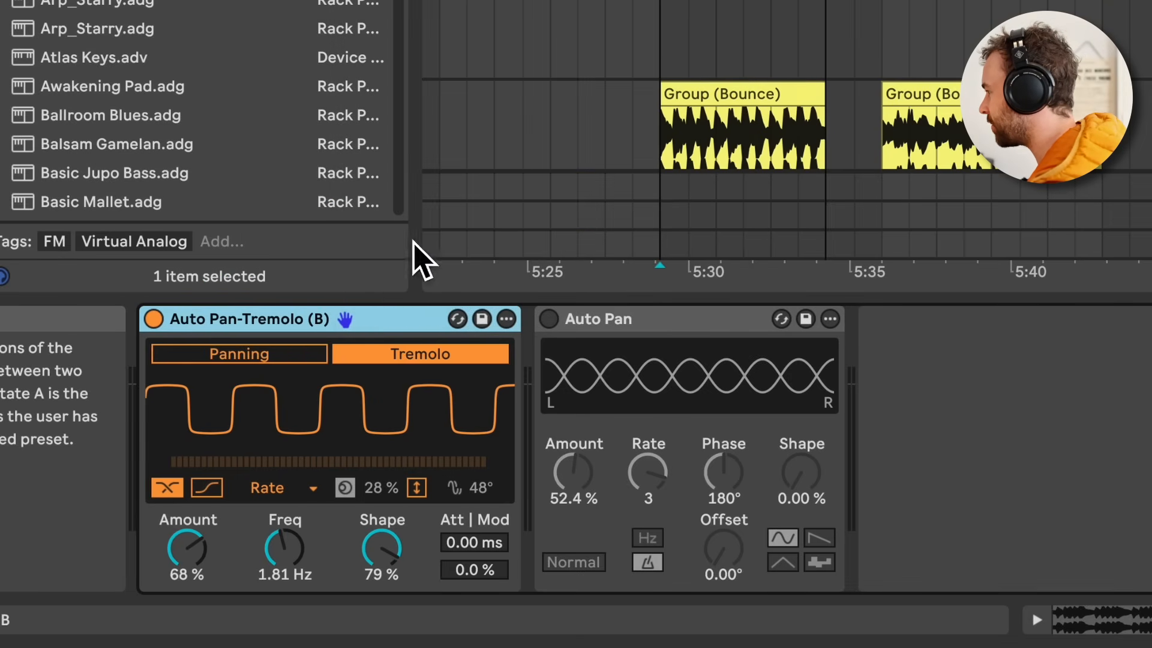
pyautogui.moveTo(187, 547); pyautogui.dragTo(188, 562)
pyautogui.moveTo(284, 547); pyautogui.dragTo(284, 516)
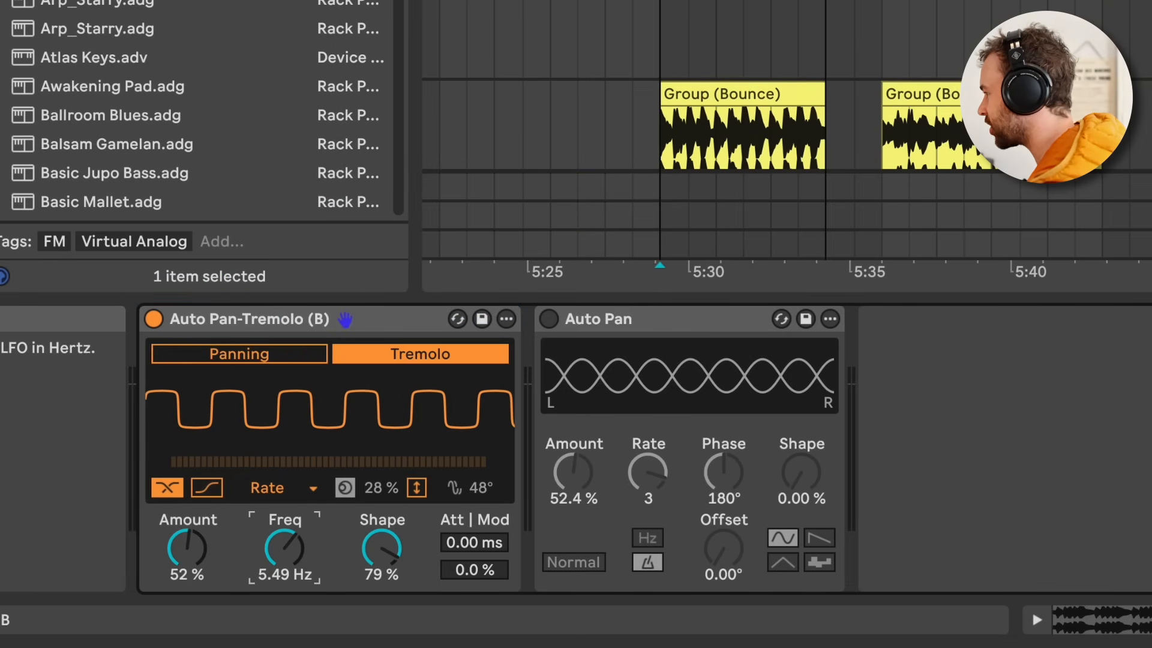
# Step: Play the loop and alternate Auto Pan-Tremolo between state A and the adjusted state B to hear the difference
pyautogui.click(372, 327)
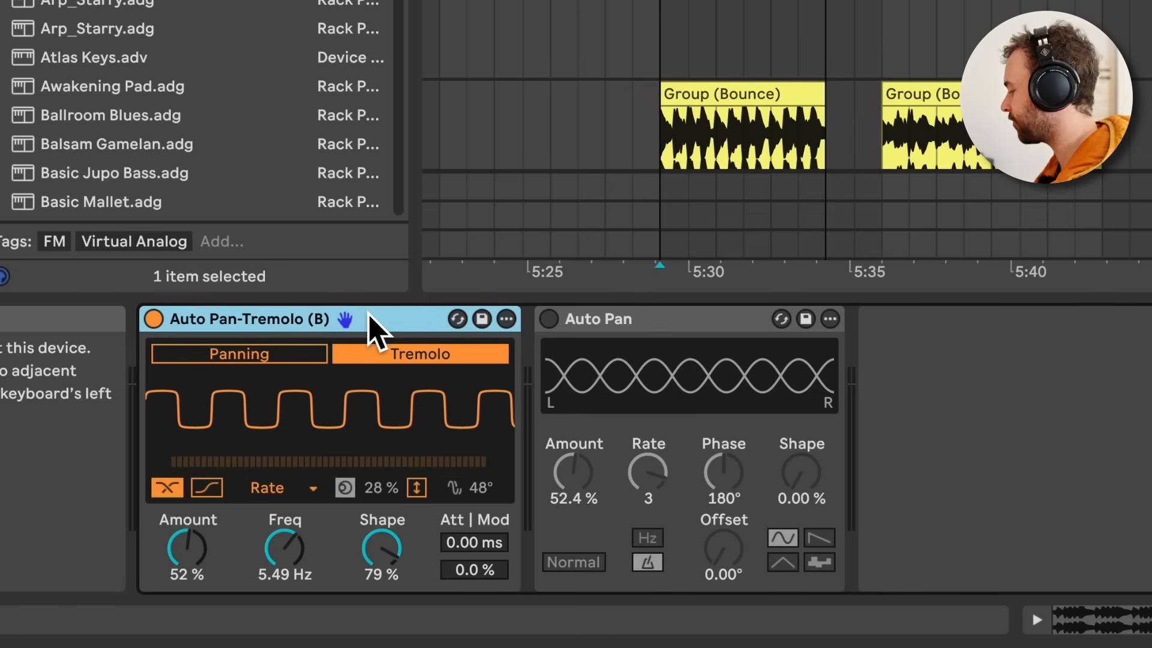
pyautogui.press('space')
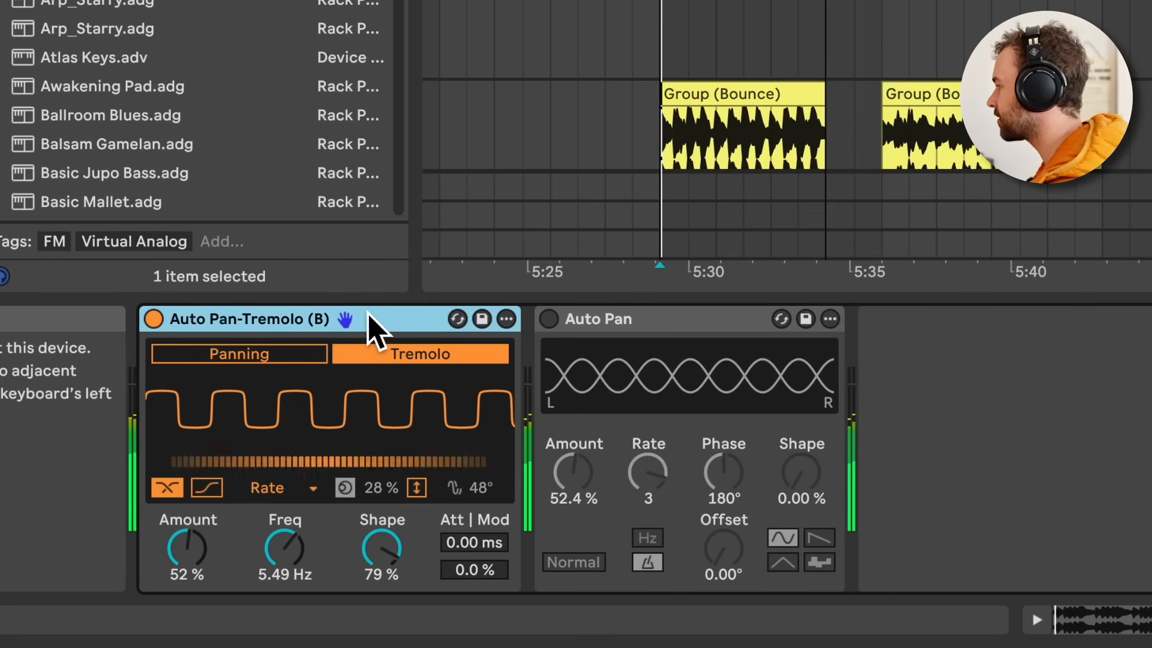
pyautogui.press('p')
pyautogui.press('p')
pyautogui.press('p')
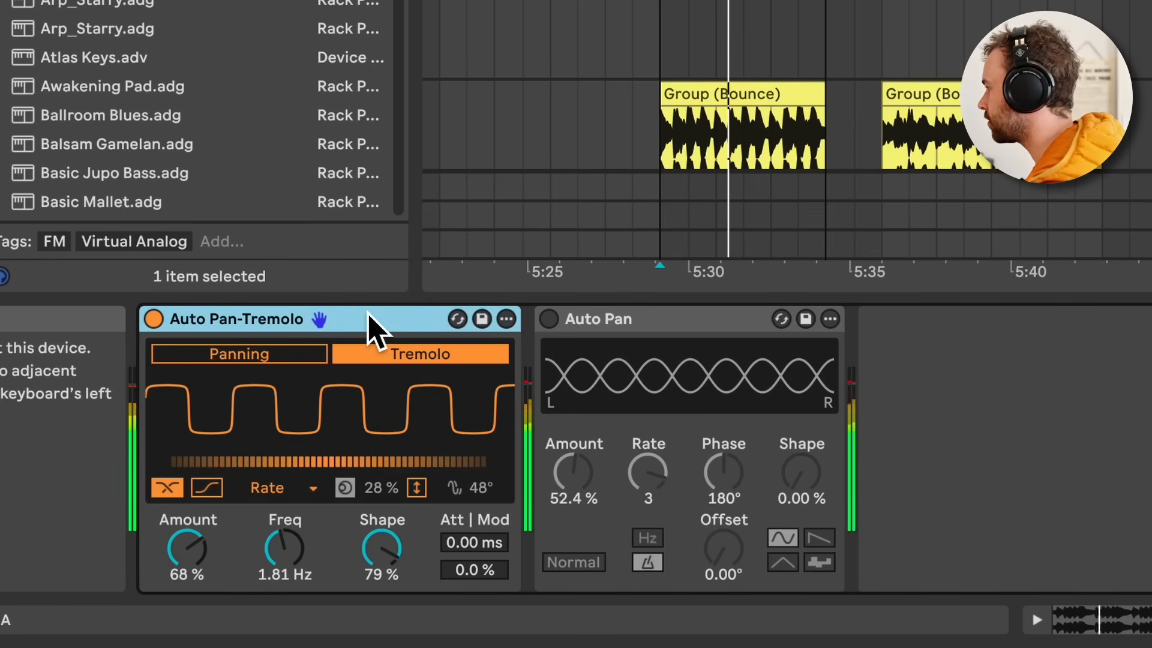
pyautogui.press('p')
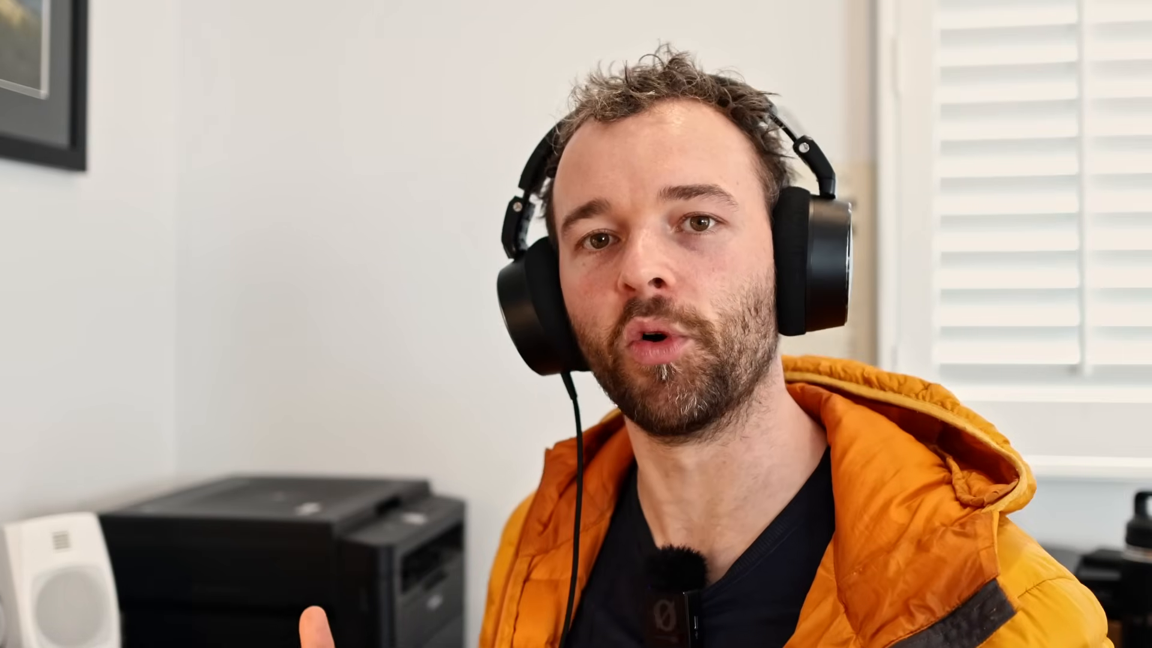
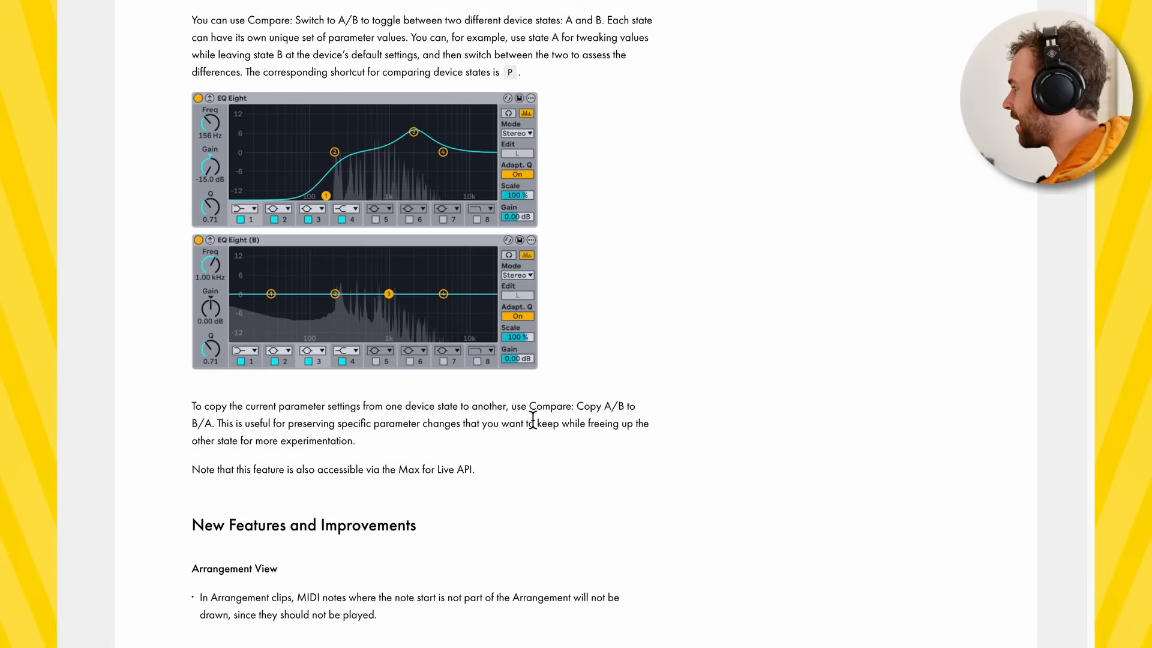
# Step: Read the release notes' Arrangement View entry under New Features and Improvements about MIDI notes starting outside the Arrangement
pyautogui.scroll(-5, 534, 415)
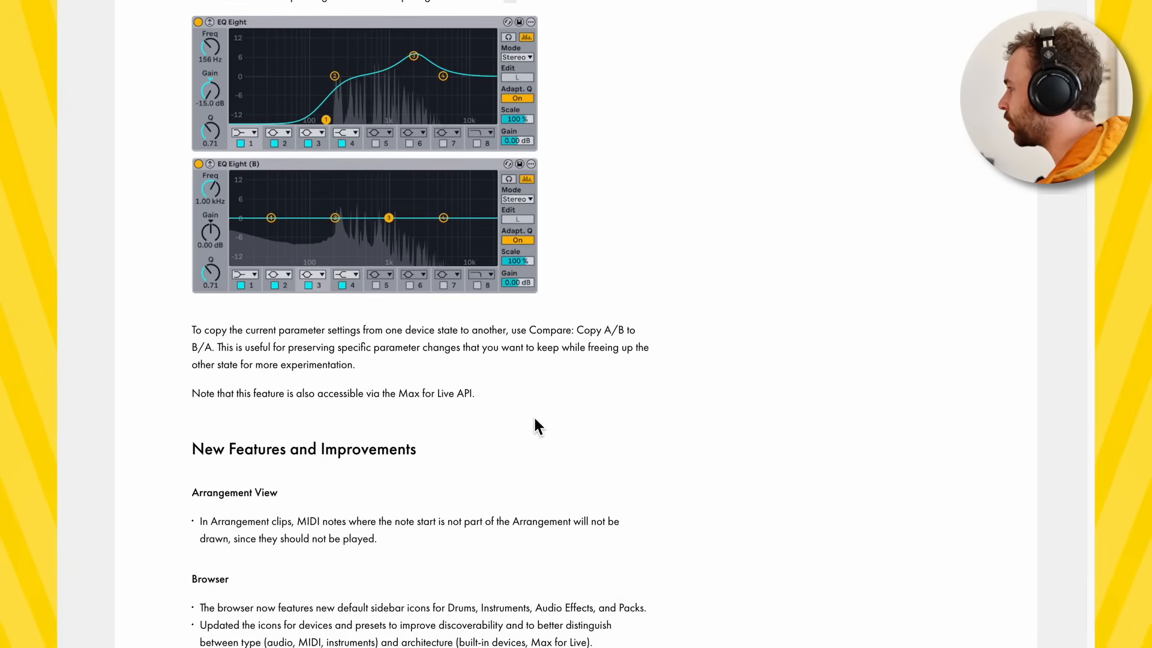
pyautogui.moveTo(188, 415); pyautogui.dragTo(314, 411)
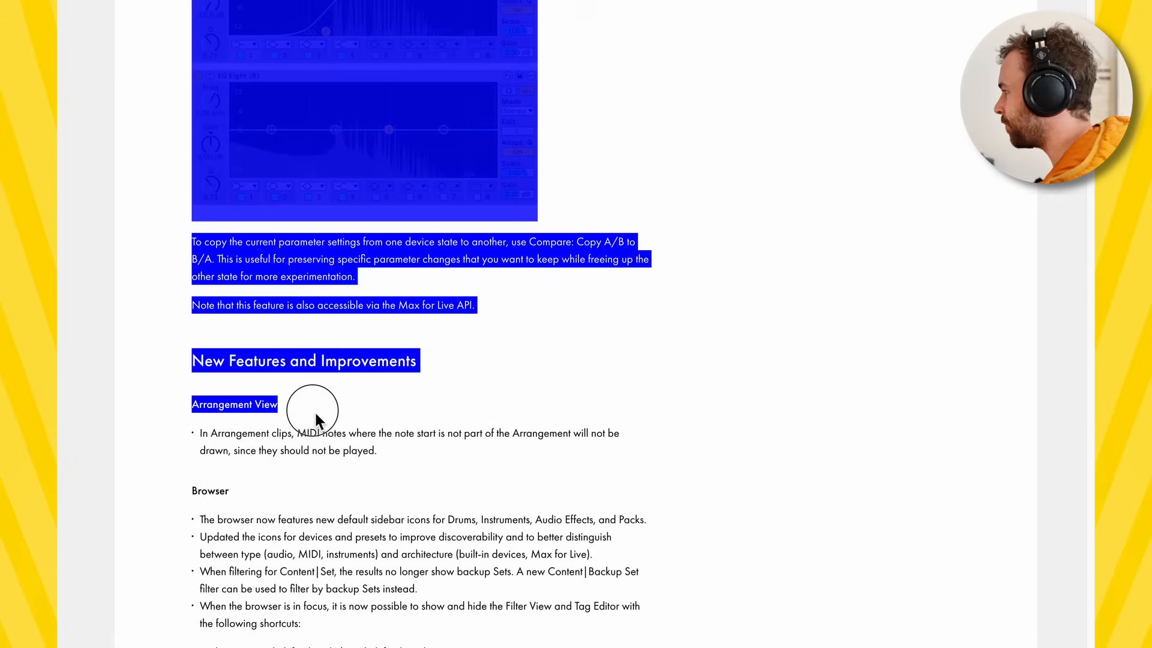
pyautogui.click(306, 432)
pyautogui.moveTo(203, 442); pyautogui.dragTo(432, 437)
pyautogui.click(338, 441)
pyautogui.click(475, 439)
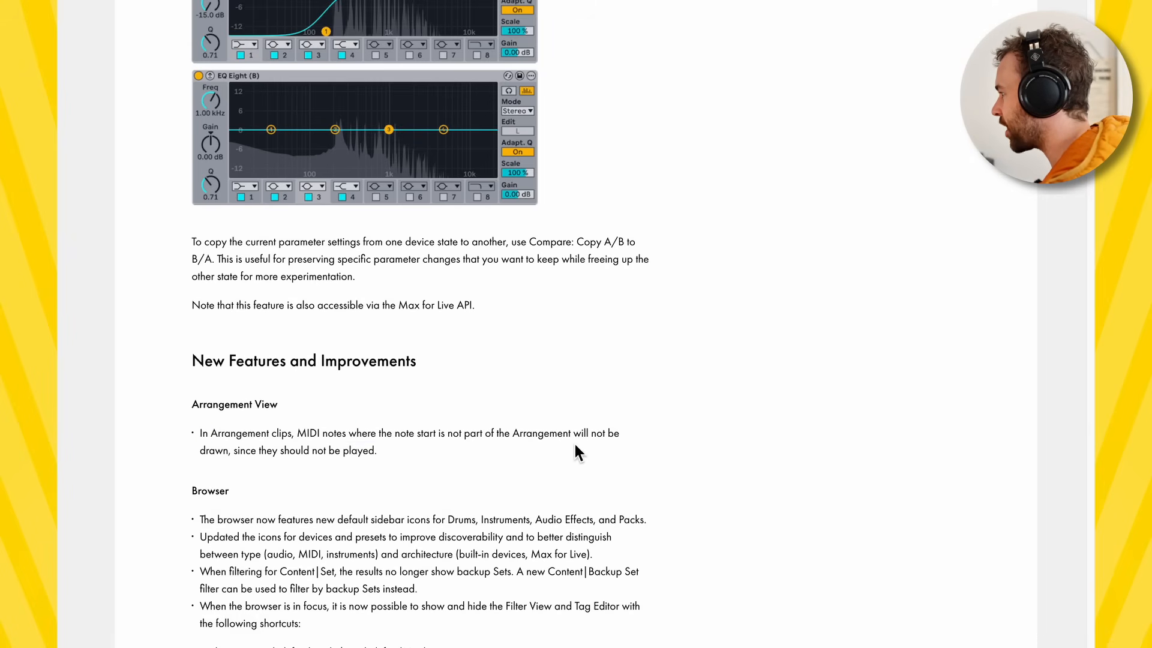
pyautogui.moveTo(359, 454); pyautogui.dragTo(246, 453)
pyautogui.click(244, 459)
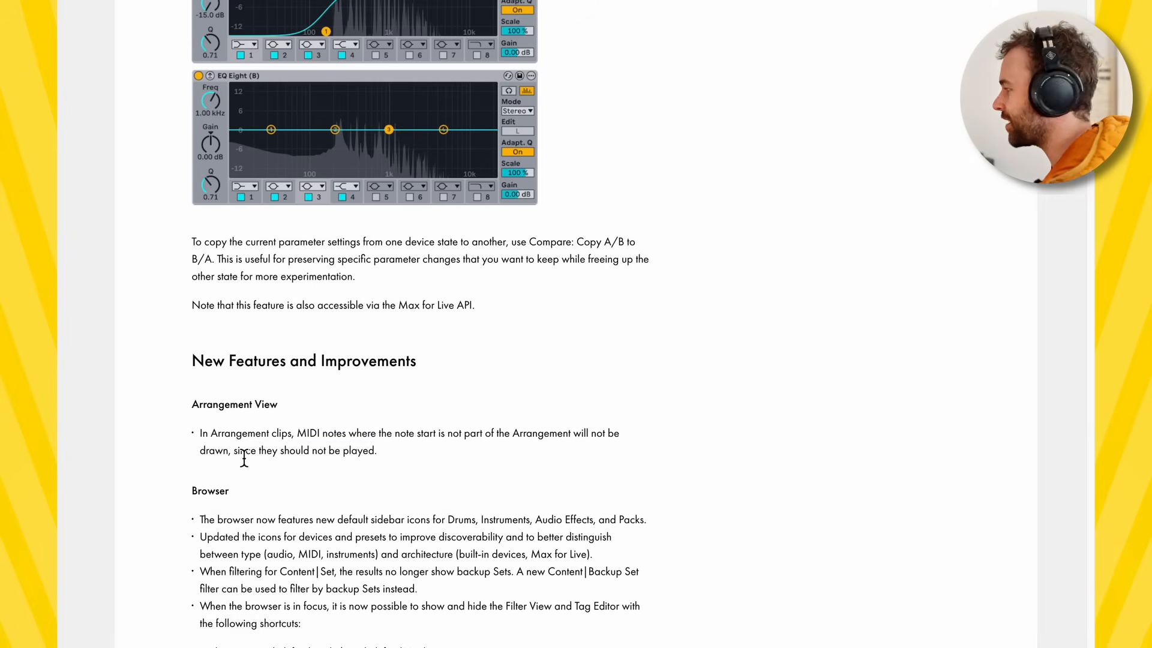
# Step: Read the release notes' Browser entries on the new sidebar icons and the updated device and preset icons
pyautogui.scroll(-3, 250, 459)
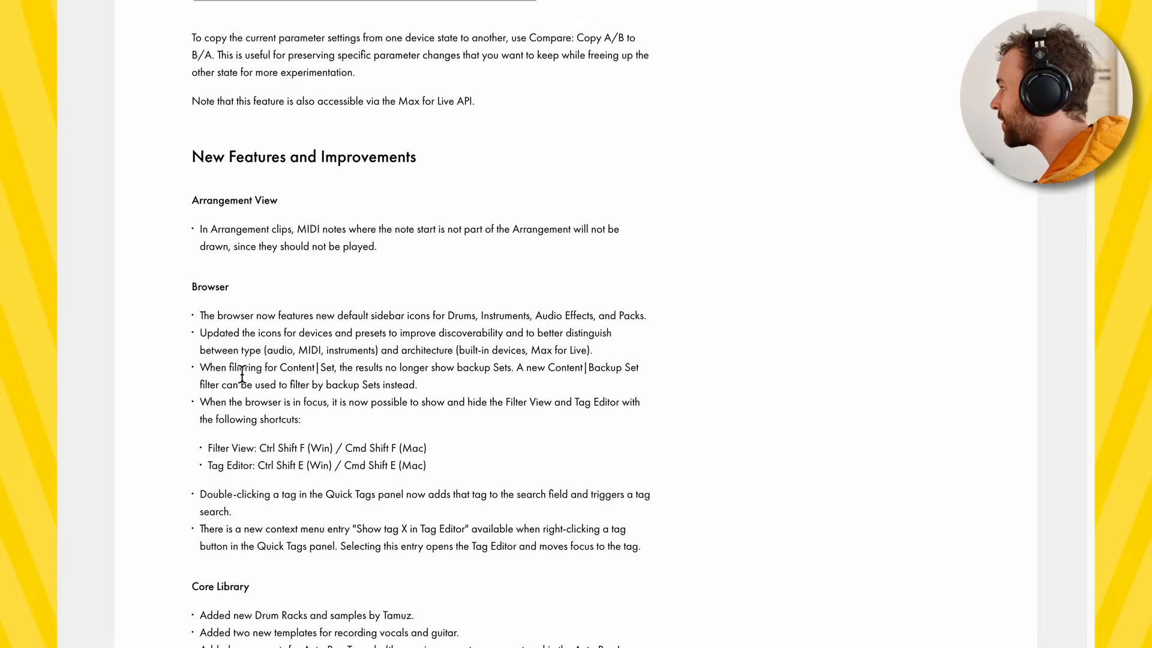
pyautogui.moveTo(208, 323); pyautogui.dragTo(566, 310)
pyautogui.click(550, 315)
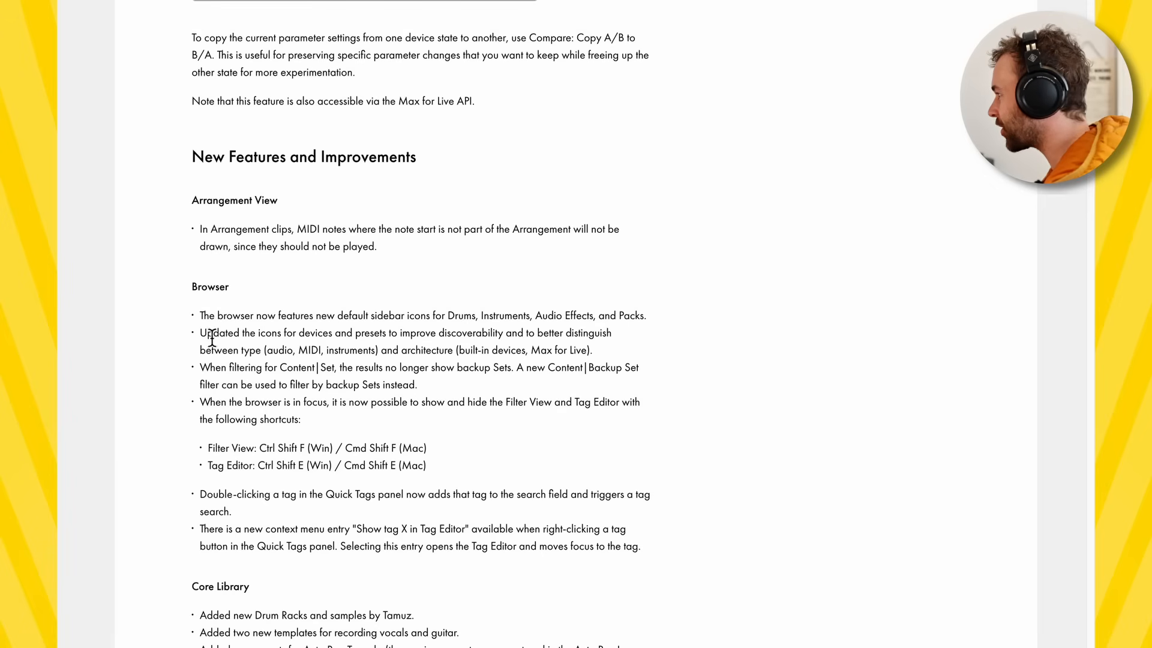
pyautogui.moveTo(204, 334); pyautogui.dragTo(416, 339)
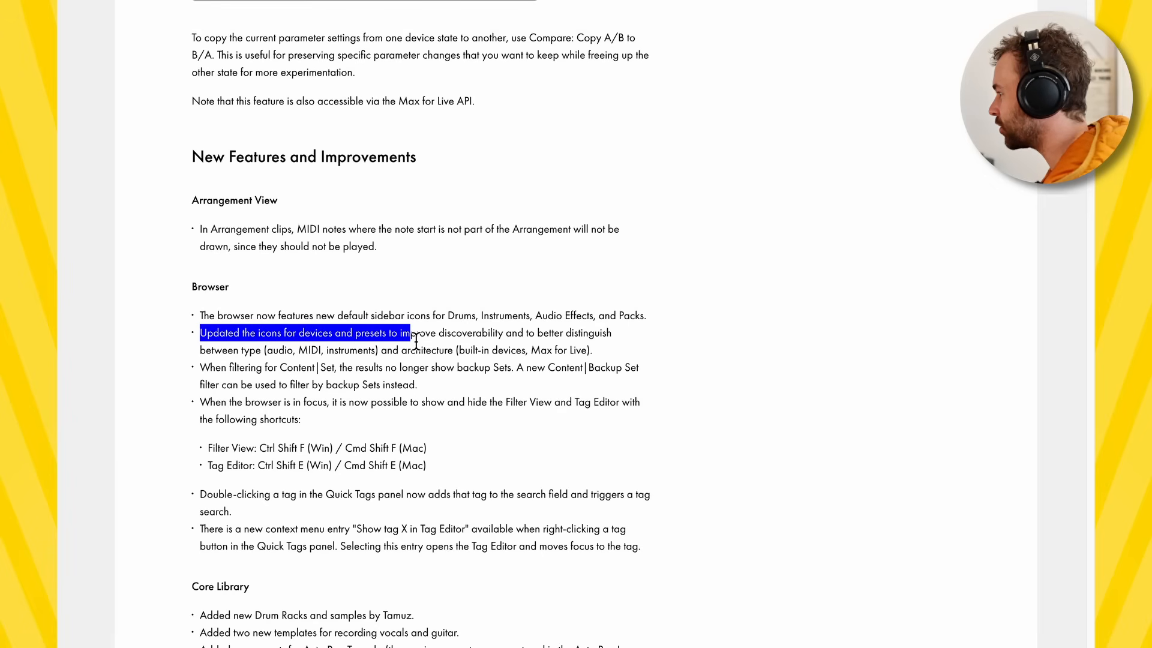
pyautogui.click(416, 340)
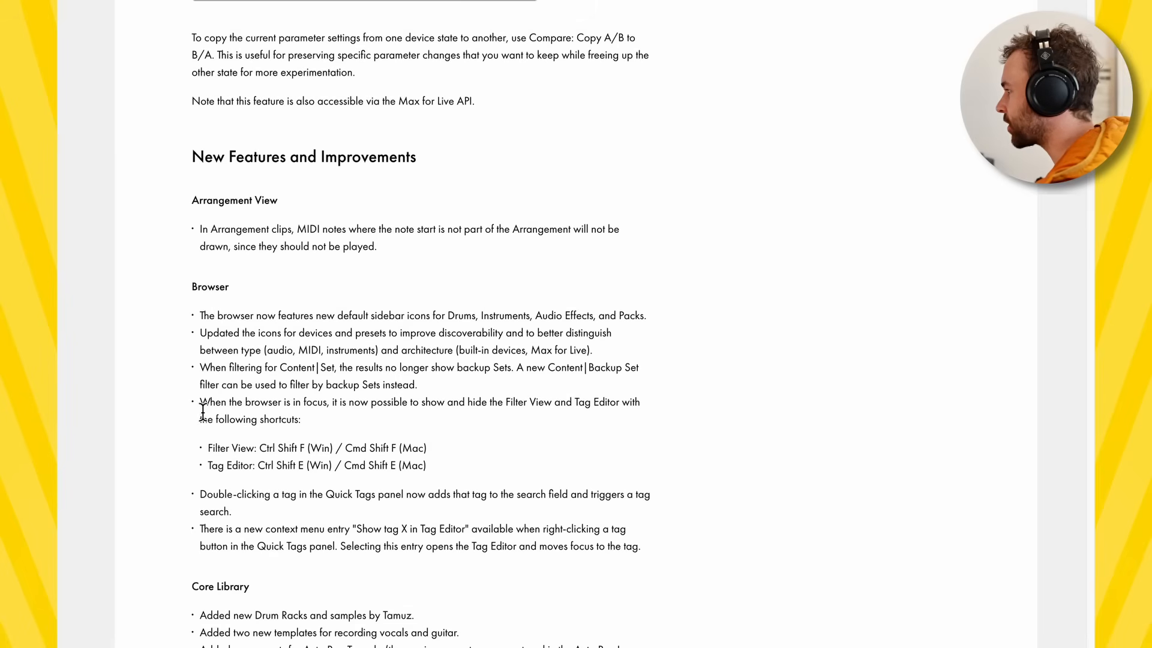
# Step: Read the Browser entries on the shortcuts for showing and hiding the Filter View and Tag Editor
pyautogui.moveTo(200, 406); pyautogui.dragTo(487, 412)
pyautogui.click(328, 414)
pyautogui.click(495, 412)
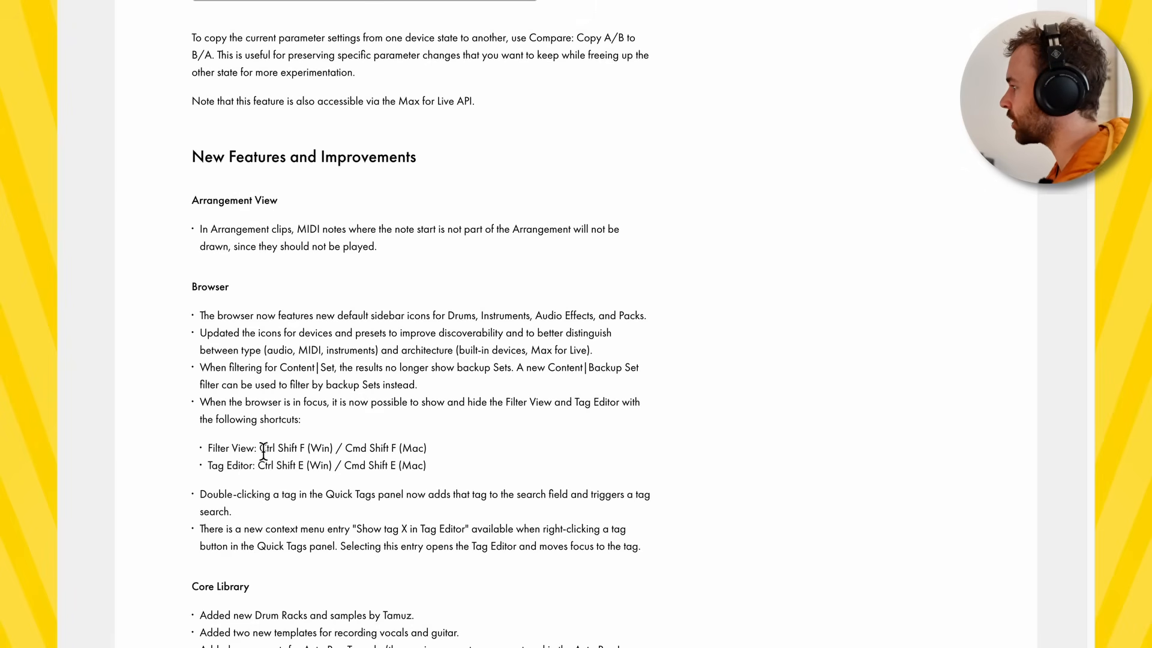
pyautogui.moveTo(275, 449); pyautogui.dragTo(424, 451)
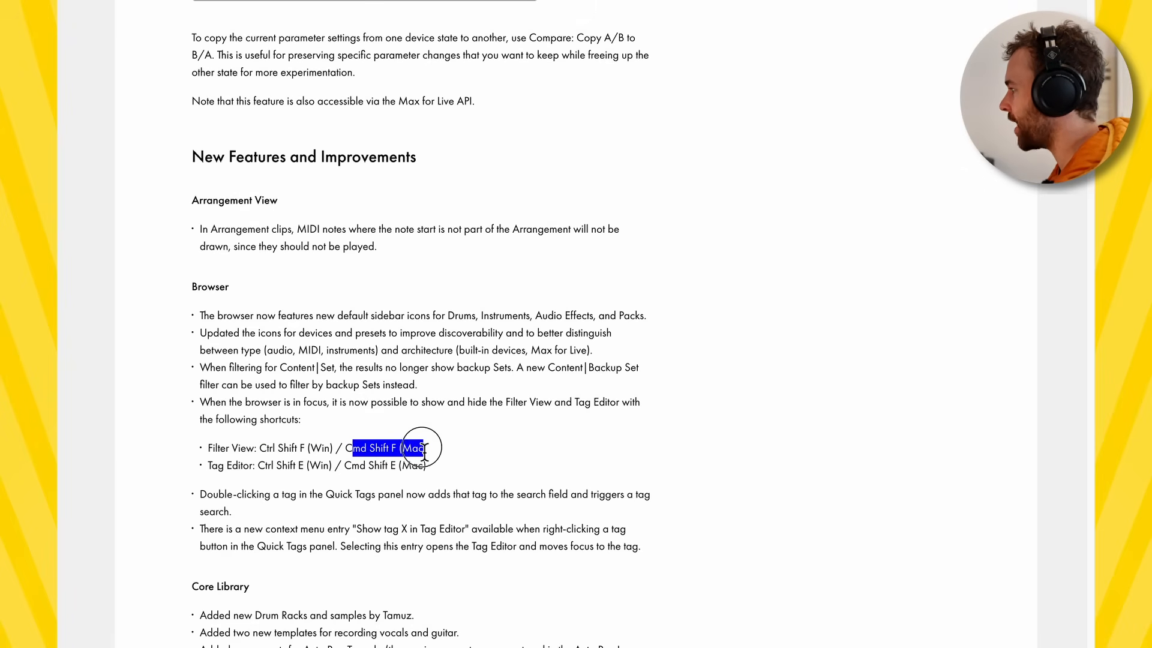
pyautogui.click(425, 454)
pyautogui.scroll(-2, 419, 467)
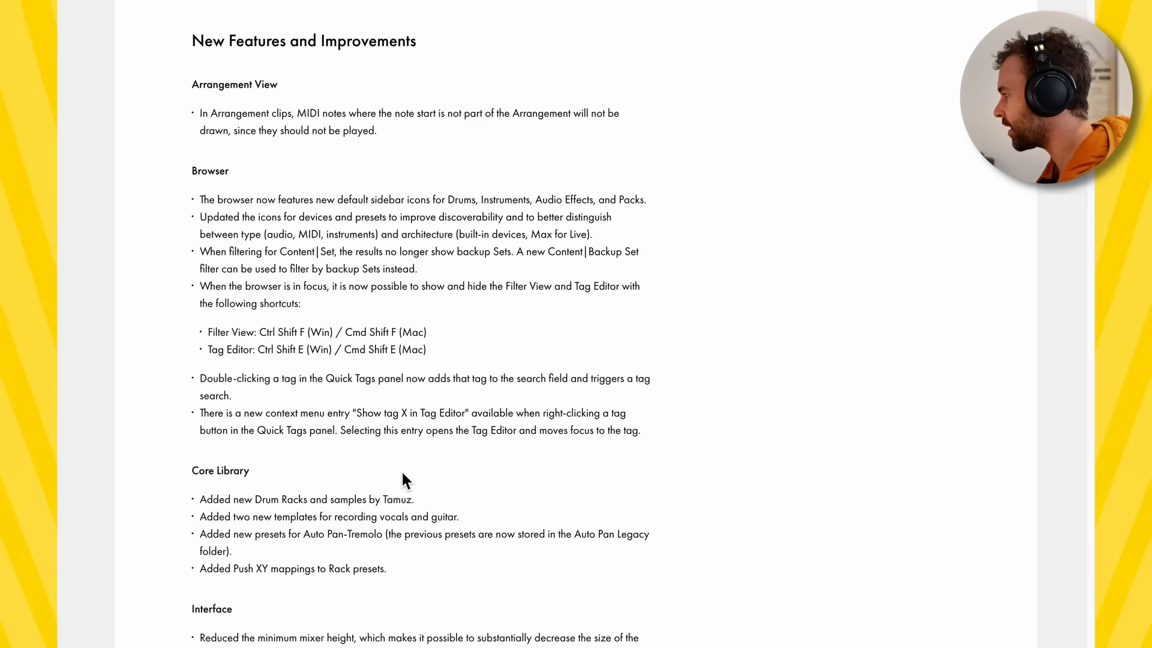
pyautogui.scroll(3, 407, 467)
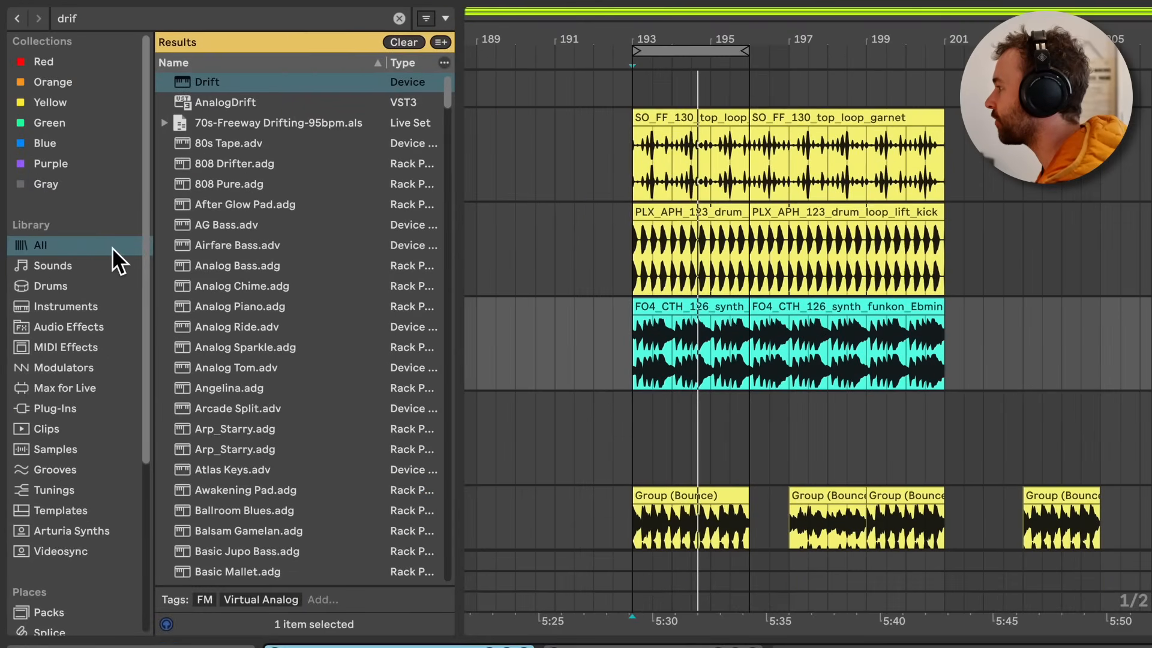
# Step: Switch to Ableton Live, select Analog Sparkle.adg in the browser results, and show the Filter View with previewing turned off
pyautogui.click(300, 348)
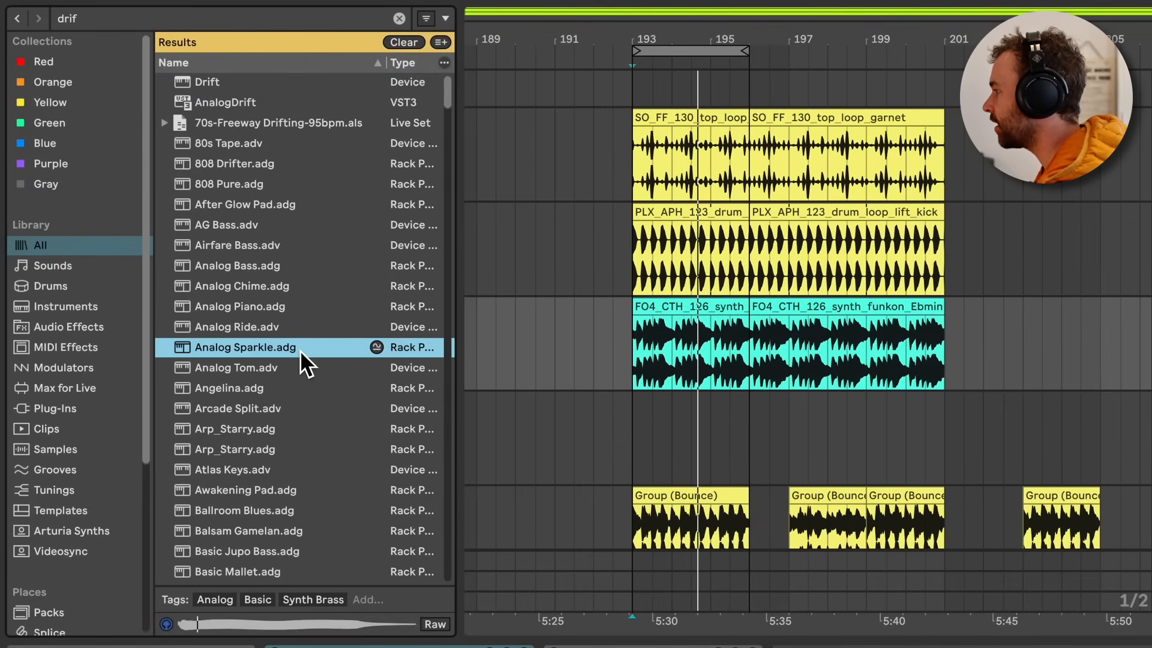
pyautogui.click(476, 336)
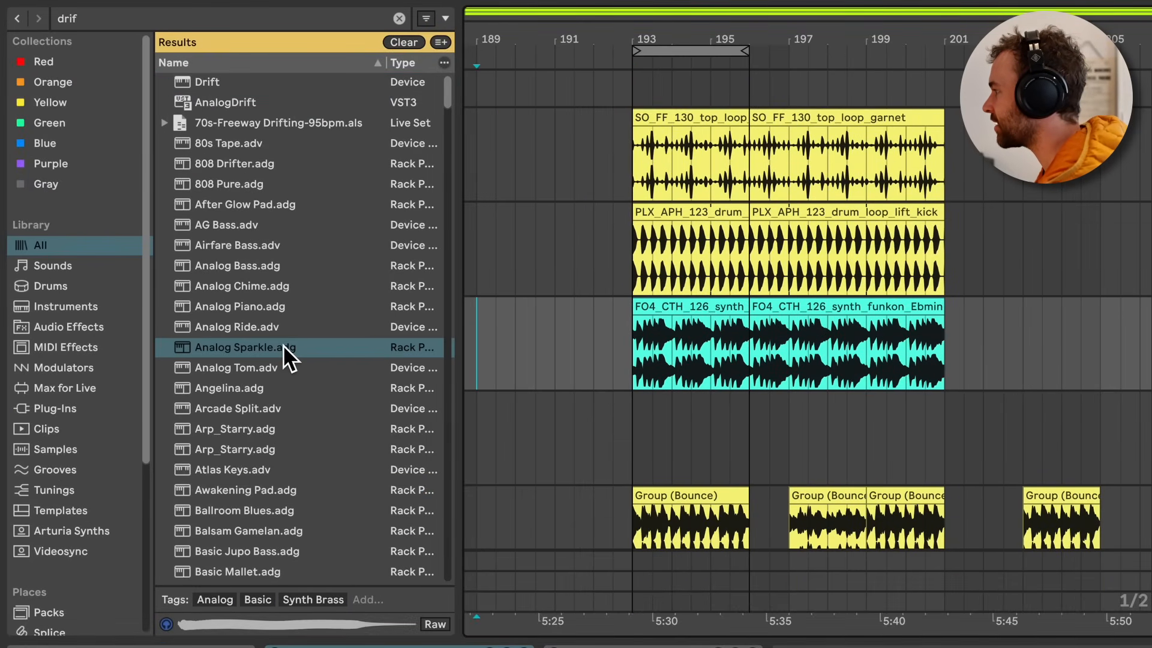
pyautogui.click(344, 334)
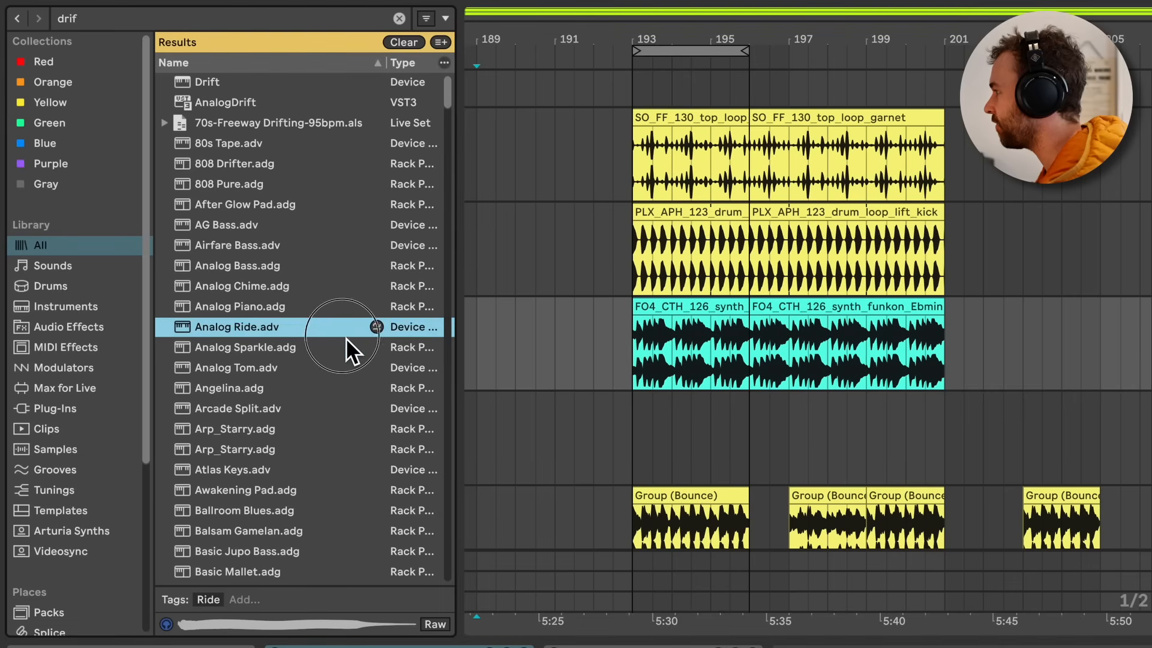
pyautogui.click(341, 341)
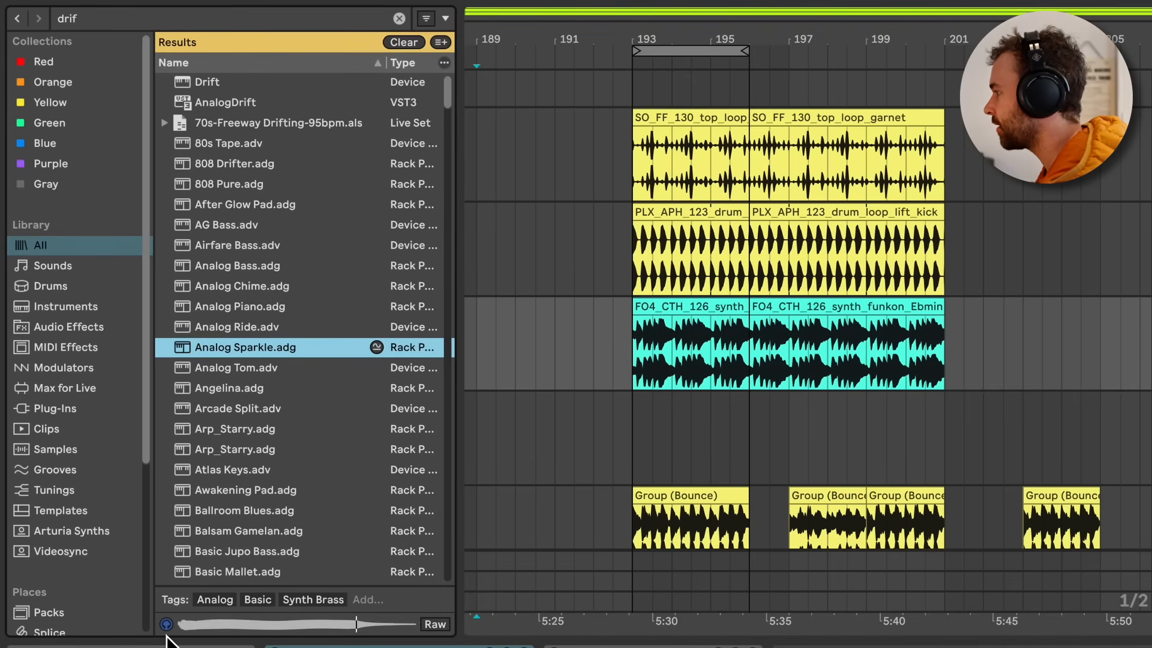
pyautogui.press('alt+super+g')
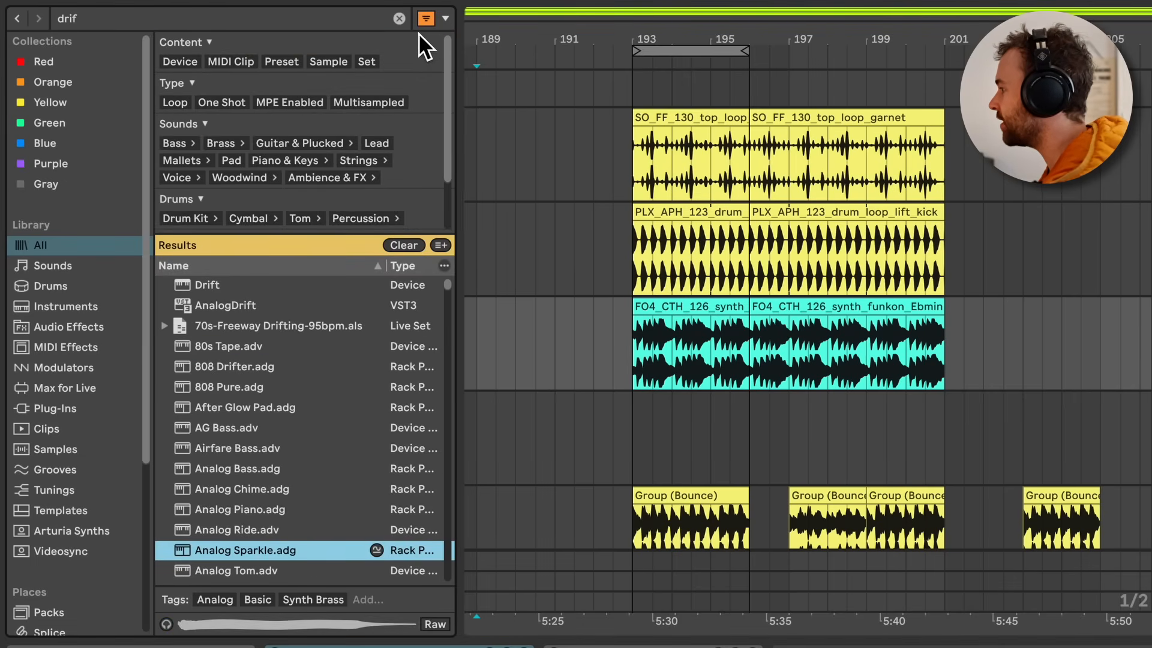
# Step: Toggle the browser's Filter View repeatedly and leave it hidden
pyautogui.press('alt+super+g')
pyautogui.press('alt+super+g')
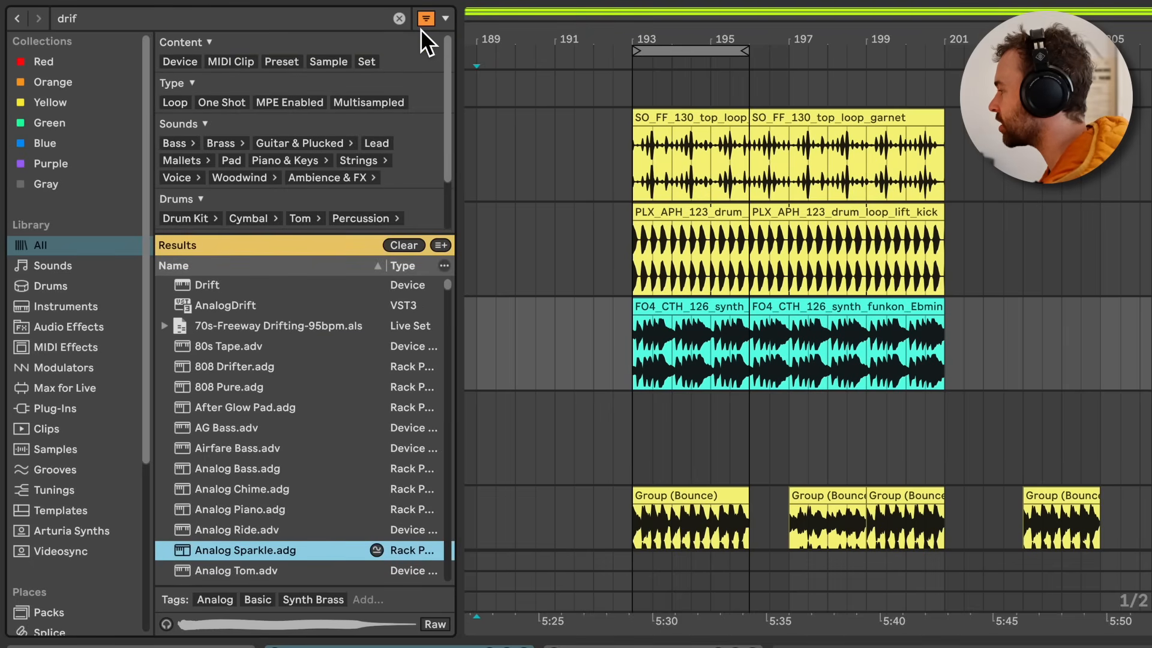
pyautogui.press('alt+super+g')
# Step: Show and hide the Tag Editor for Analog Sparkle.adg, and search the browser for files similar to that preset
pyautogui.press('shift+super+e')
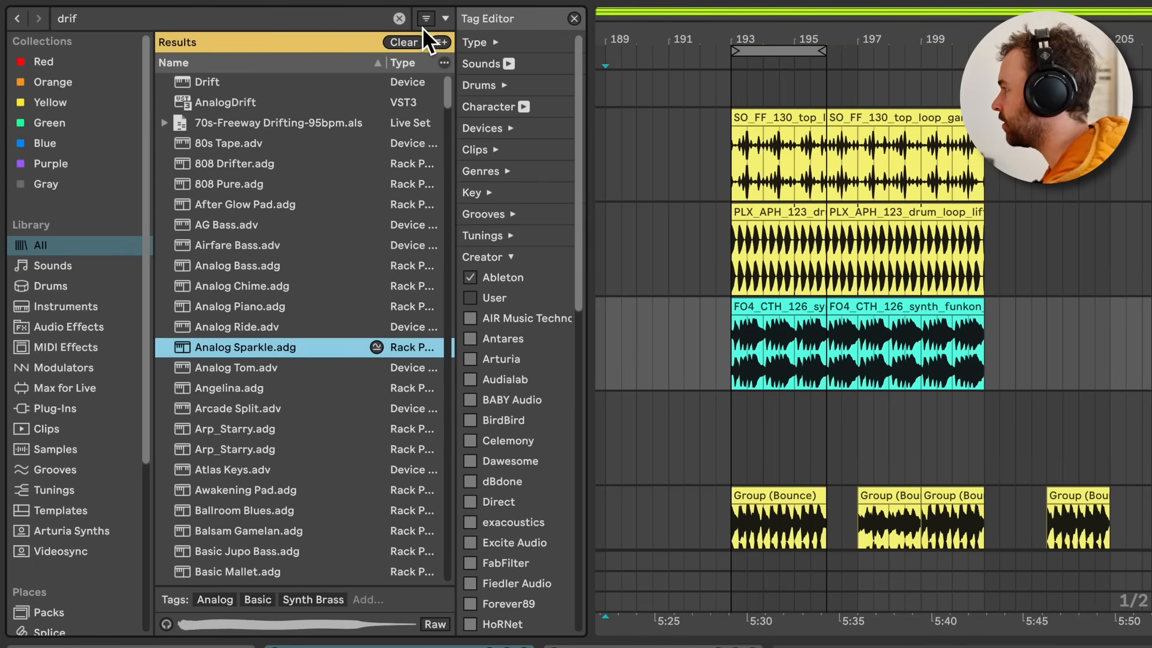
pyautogui.press('shift+super+e')
pyautogui.press('shift+super+e')
pyautogui.press('shift+super+e')
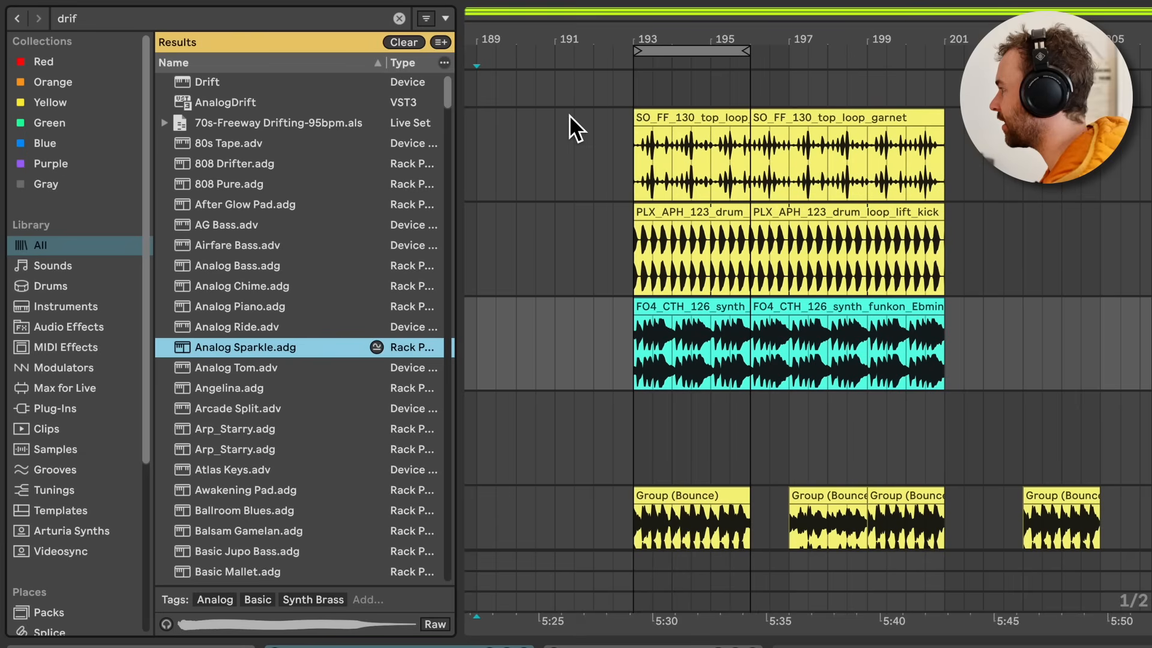
pyautogui.press('shift+super+e')
pyautogui.press('shift+super+e')
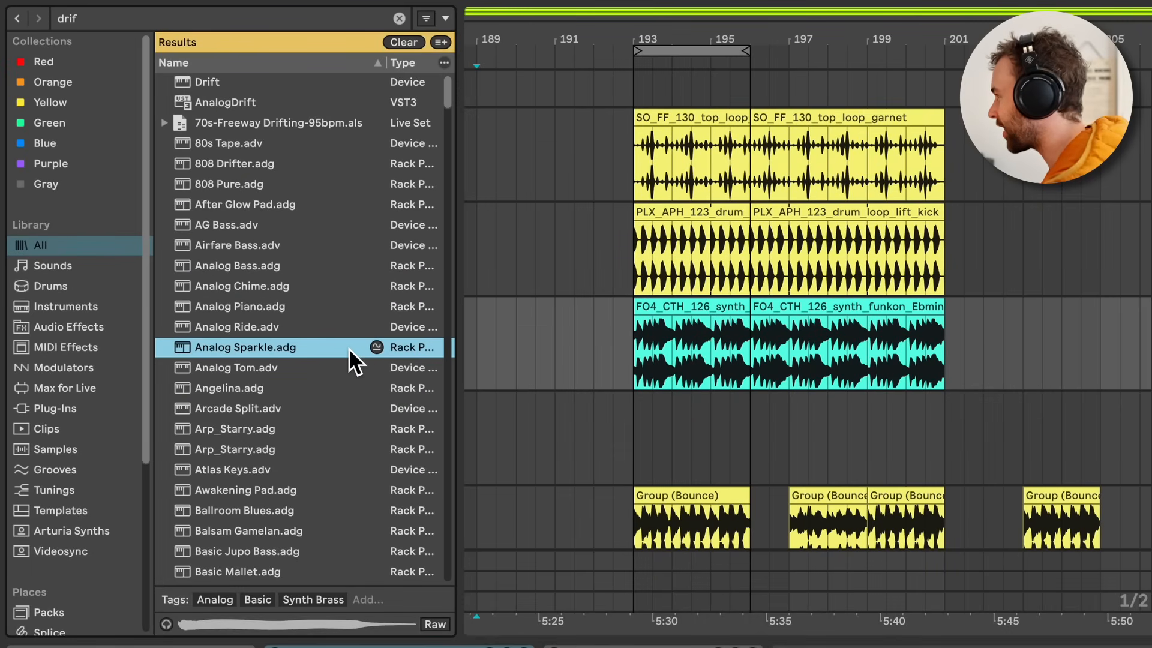
pyautogui.hotkey('ctrl', 'shift', 'f')
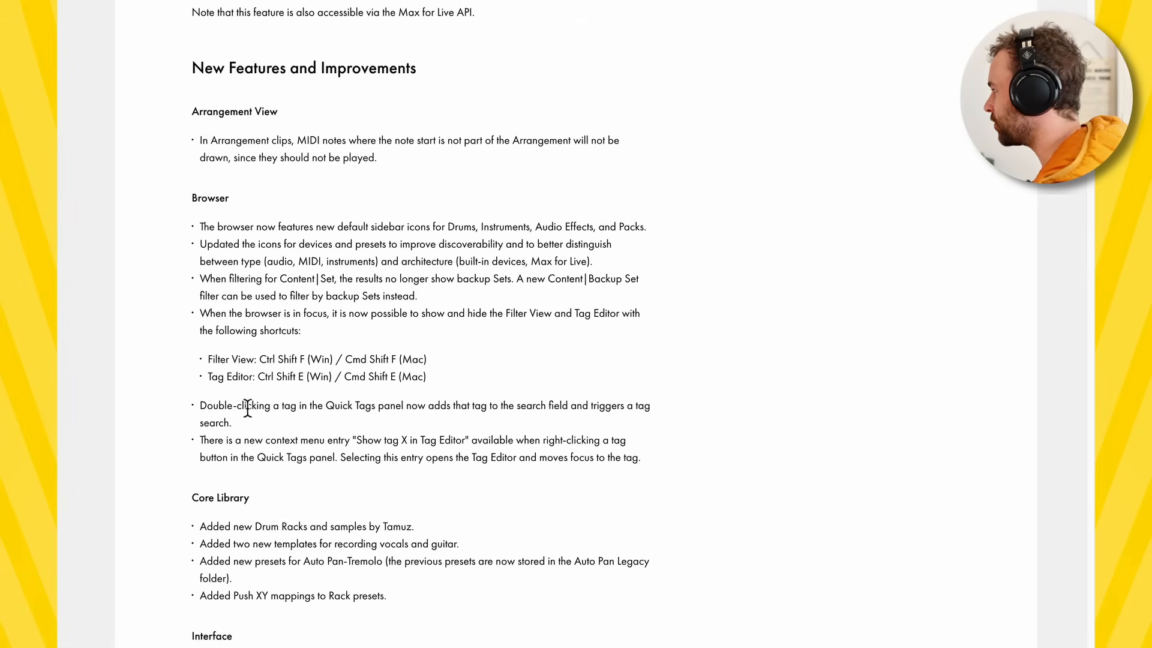
# Step: Switch to the release notes and read the Browser entries on Quick Tags tag searches and the "Show tag X in Tag Editor" option
pyautogui.moveTo(247, 409); pyautogui.dragTo(532, 410)
pyautogui.moveTo(249, 447); pyautogui.dragTo(463, 442)
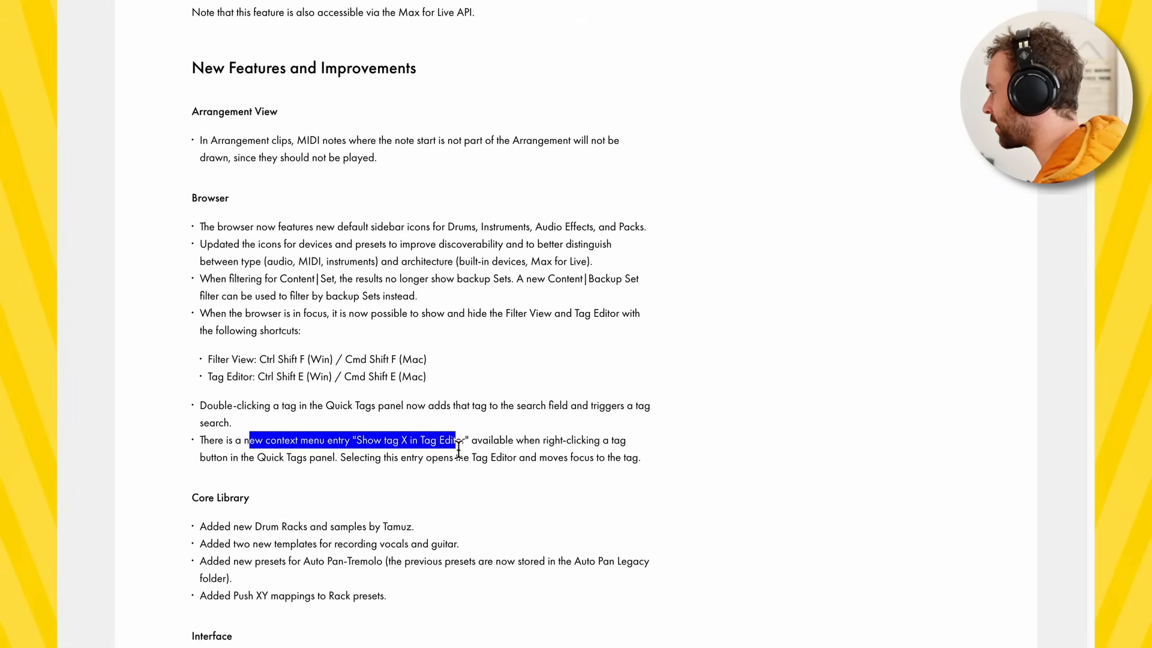
pyautogui.click(463, 448)
# Step: Read the release notes' Core Library entries on new Drum Racks, templates and Auto Pan-Tremolo presets
pyautogui.scroll(-1, 462, 450)
pyautogui.moveTo(193, 451); pyautogui.dragTo(389, 525)
pyautogui.scroll(-3, 390, 528)
pyautogui.click(389, 432)
pyautogui.scroll(-1, 389, 432)
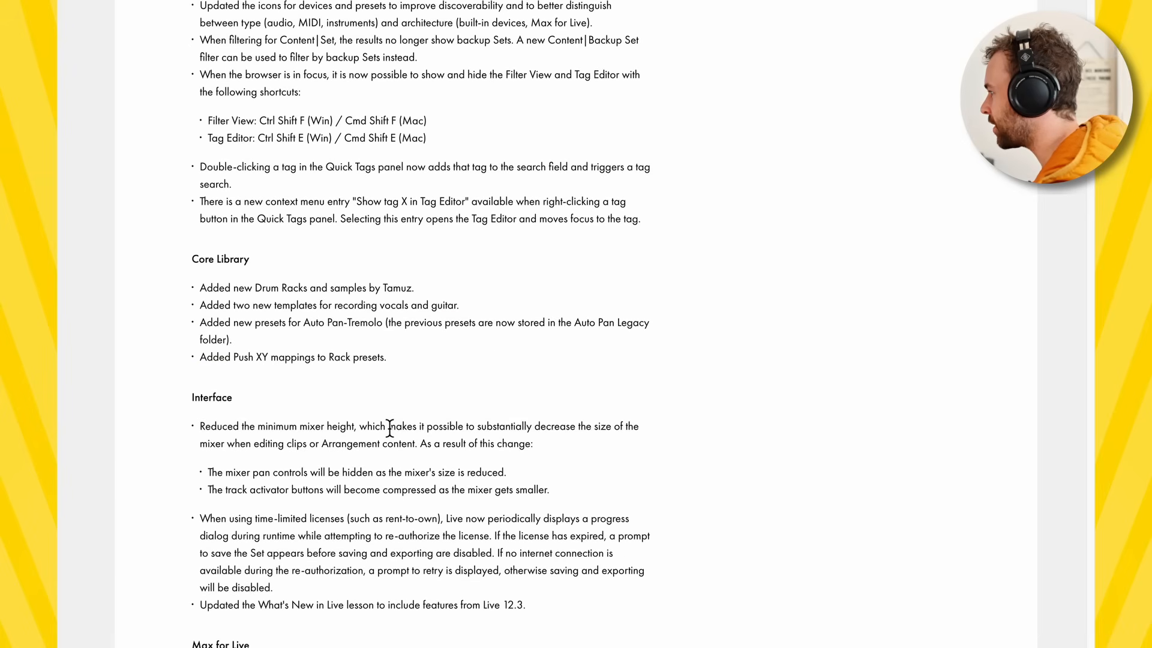
# Step: Read the release notes' Interface entry on the reduced minimum mixer height
pyautogui.scroll(-1, 200, 408)
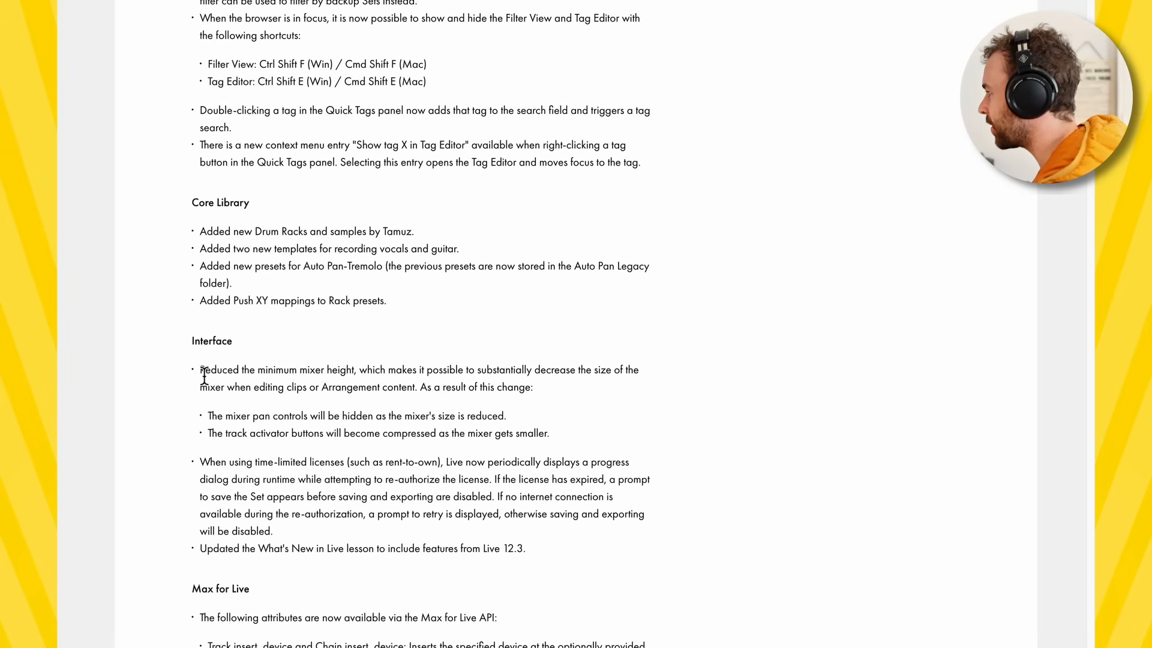
pyautogui.moveTo(204, 375); pyautogui.dragTo(531, 393)
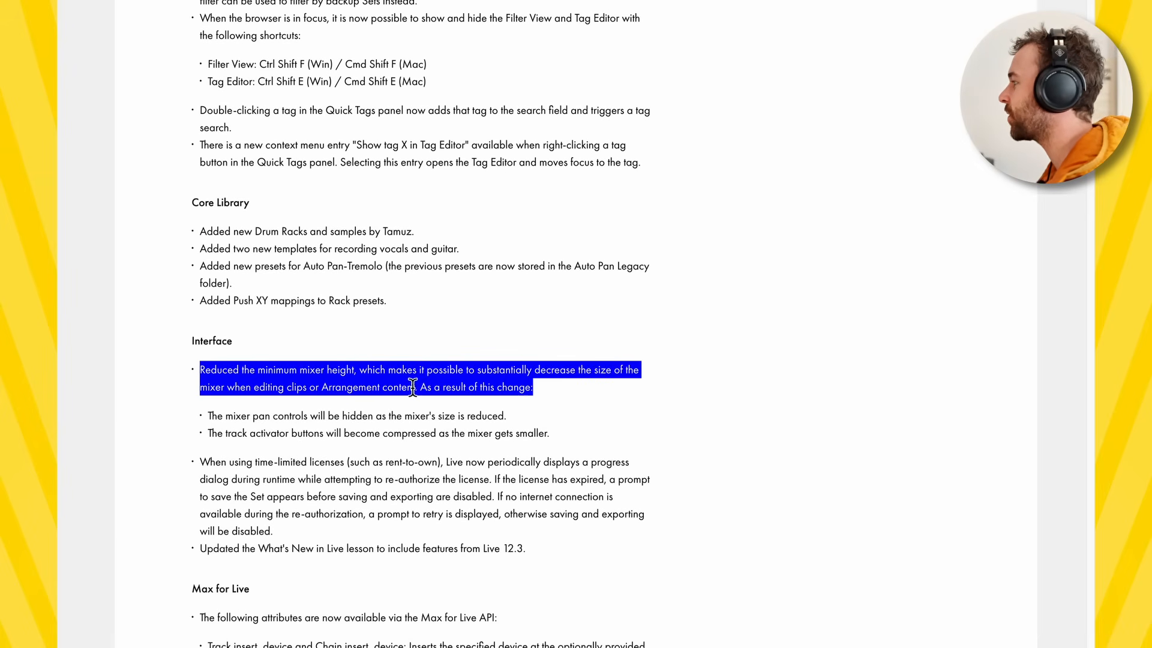
pyautogui.click(384, 388)
pyautogui.moveTo(358, 376); pyautogui.dragTo(257, 373)
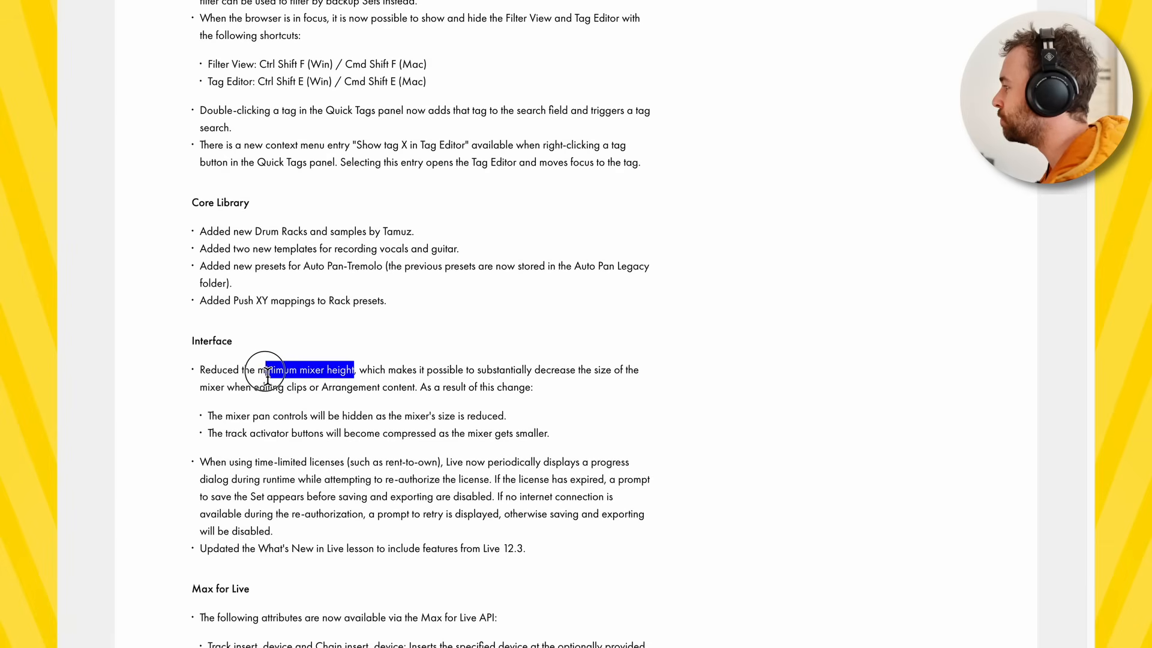
pyautogui.click(261, 377)
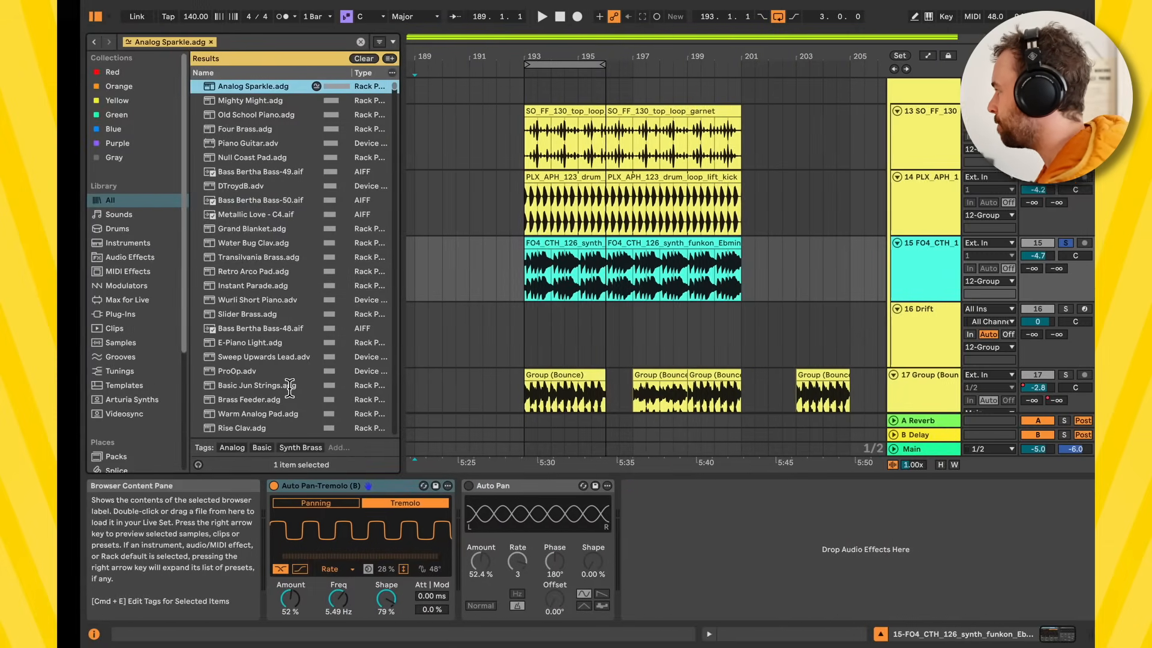
# Step: Switch to Ableton Live, shrink the mixer height in Session View, and return to Arrangement View
pyautogui.press('Tab')
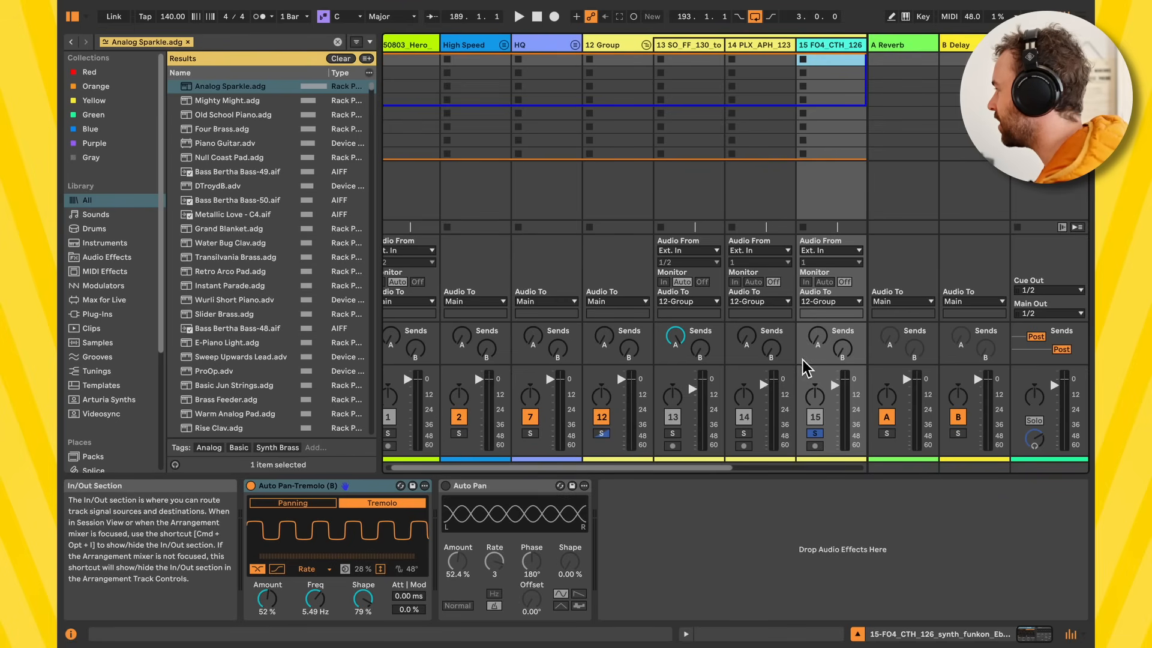
pyautogui.moveTo(843, 365); pyautogui.dragTo(843, 377)
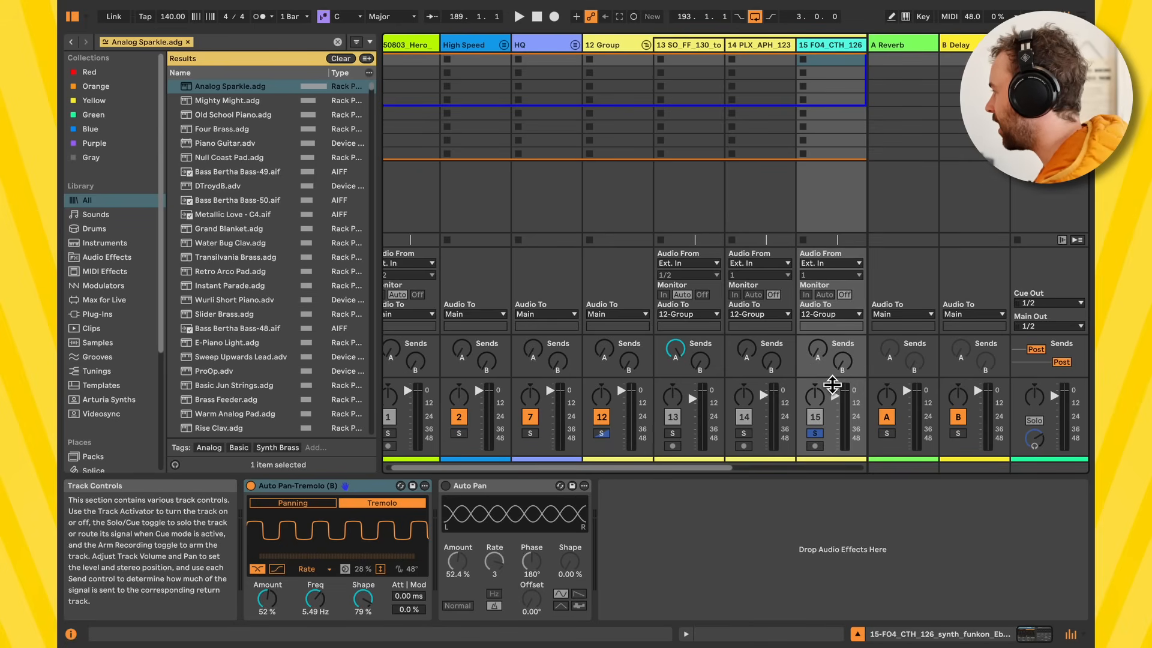
pyautogui.moveTo(833, 384); pyautogui.dragTo(835, 451)
pyautogui.press('Tab')
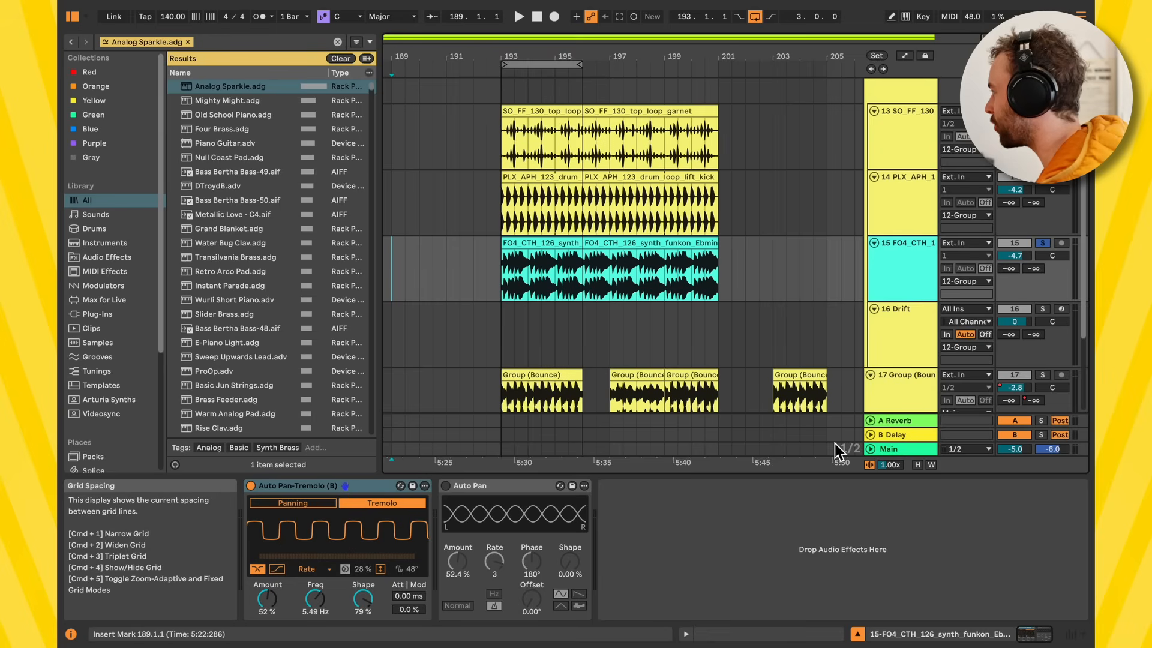
# Step: Show the mixer in Arrangement View without its In/Out section and reduce it to a compact height
pyautogui.press('alt+super+m')
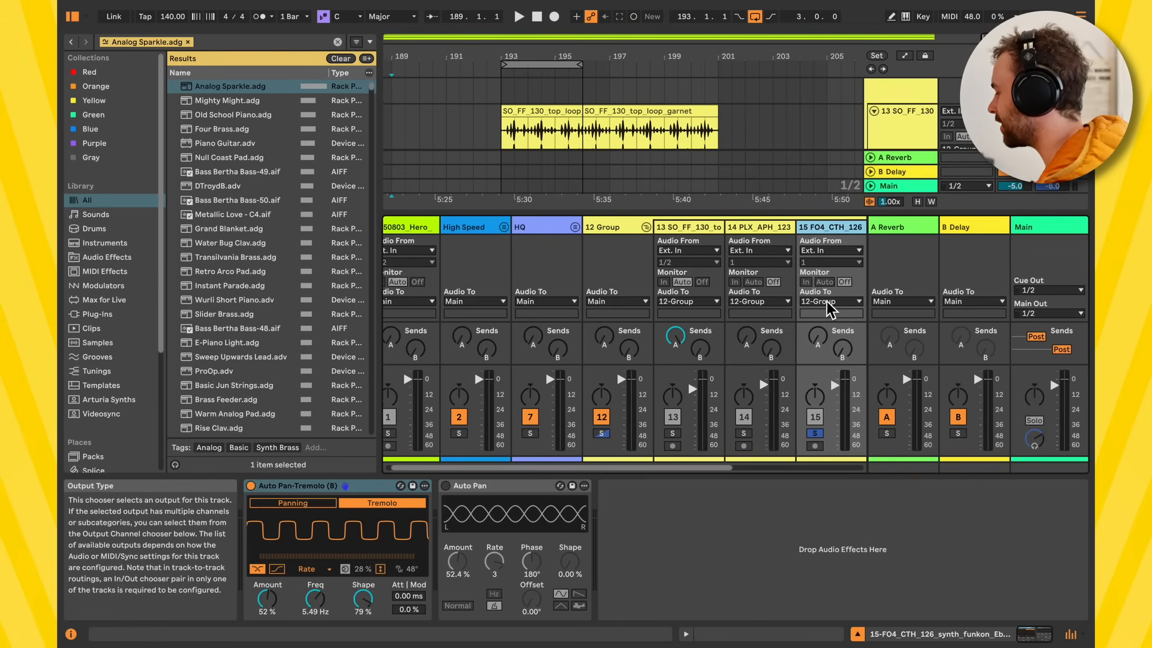
pyautogui.press('alt+super+i')
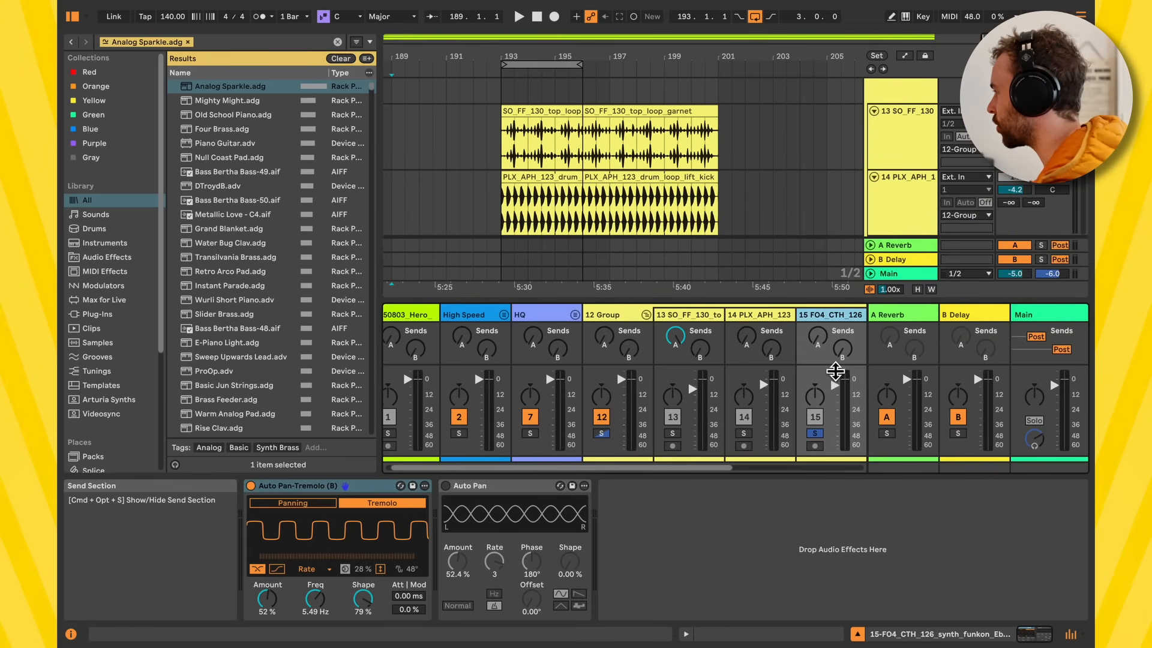
pyautogui.moveTo(835, 372); pyautogui.dragTo(837, 453)
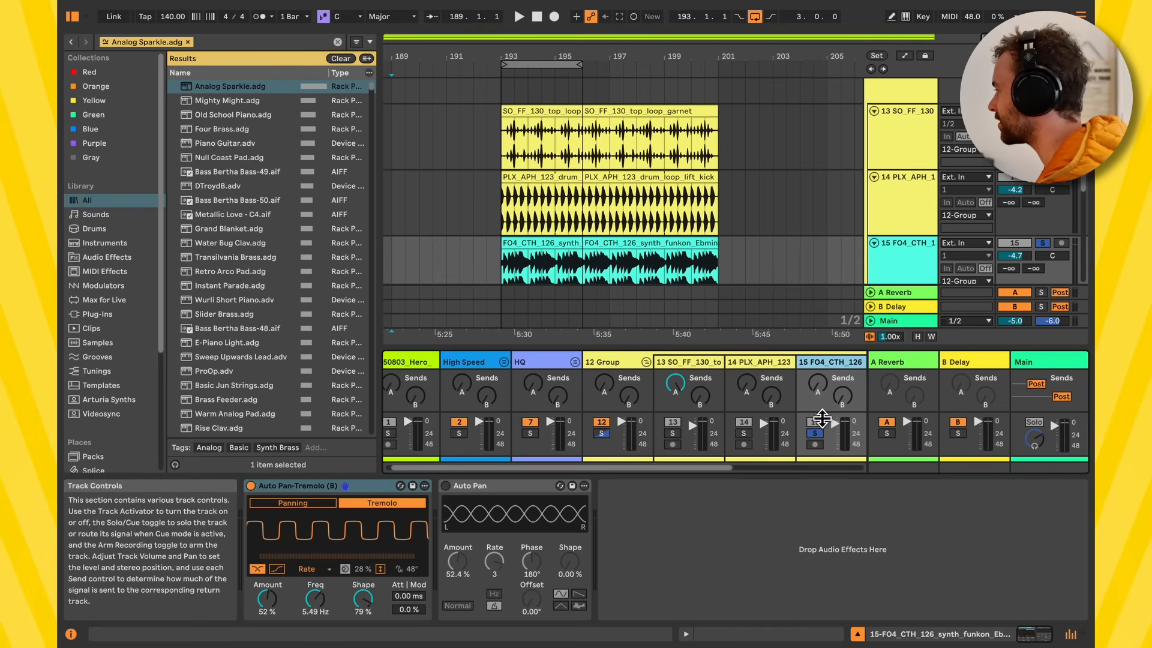
pyautogui.moveTo(822, 418); pyautogui.dragTo(820, 385)
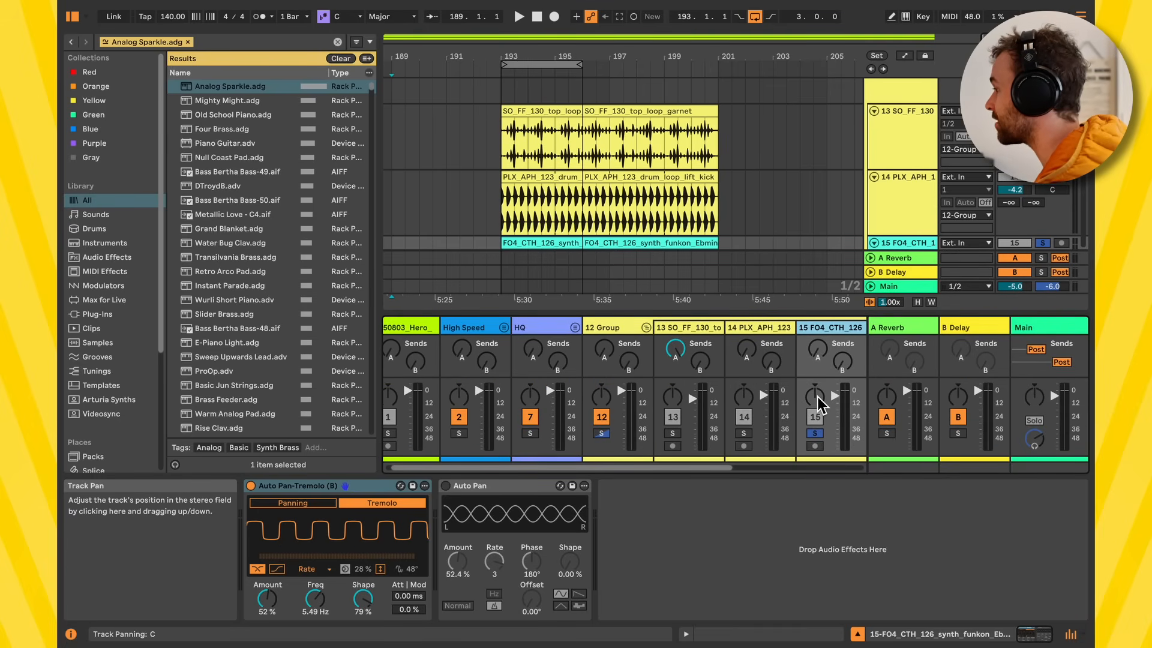
pyautogui.moveTo(820, 385); pyautogui.dragTo(819, 415)
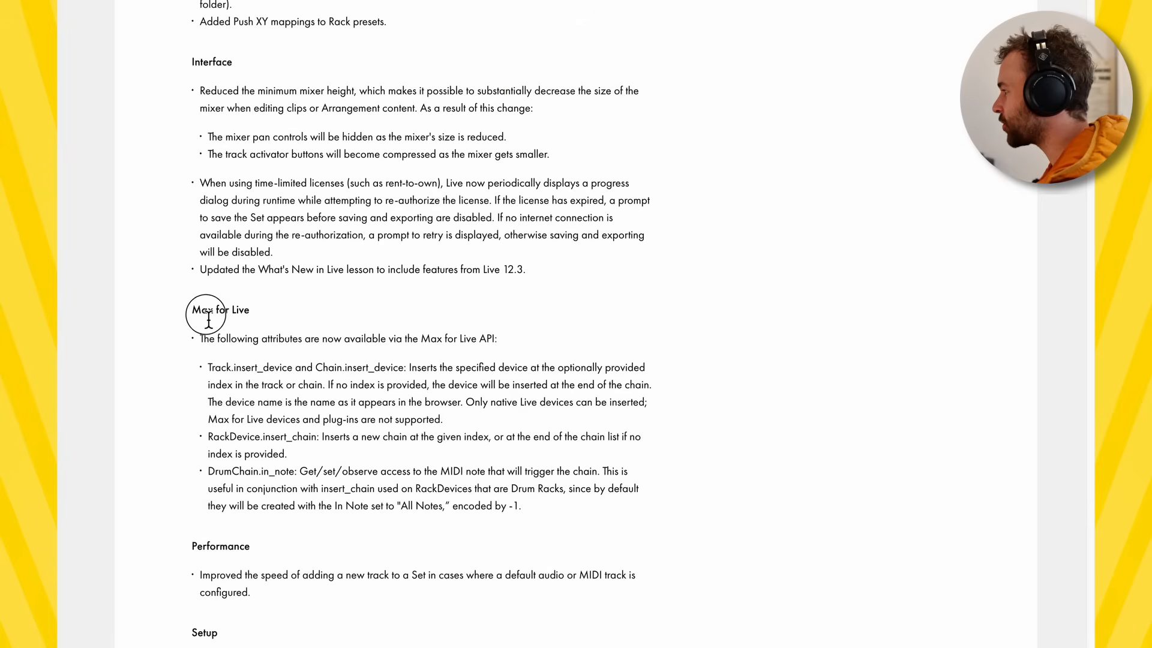
# Step: Switch to the release notes and read the Max for Live section on the new API attributes
pyautogui.scroll(-1, 514, 342)
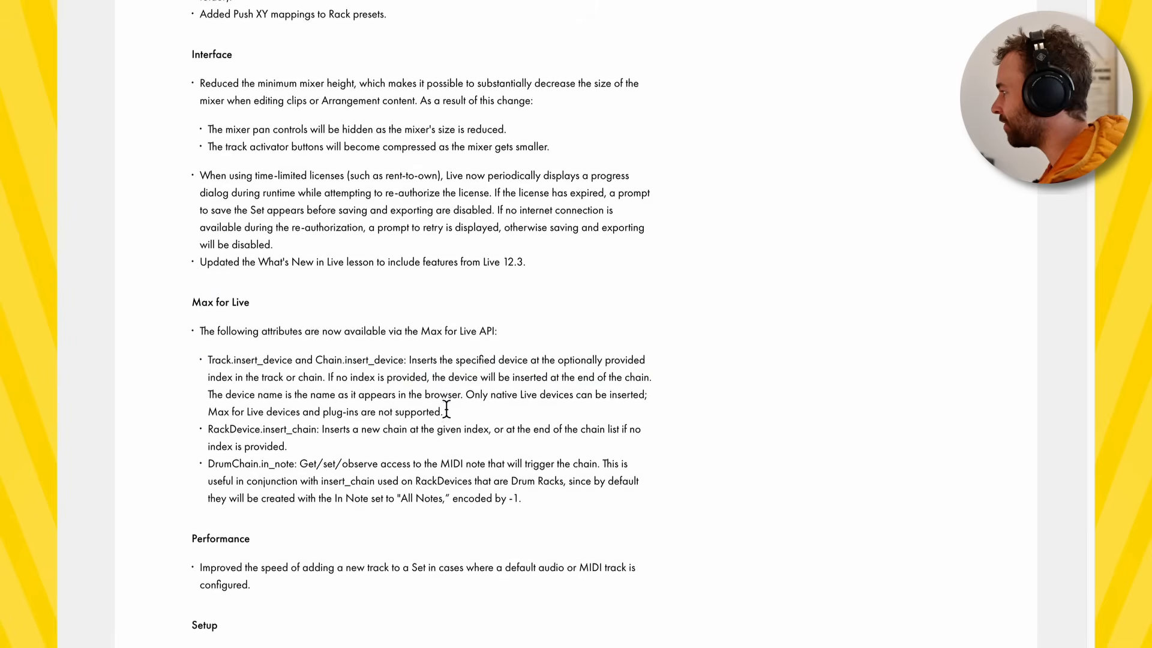
pyautogui.moveTo(195, 380); pyautogui.dragTo(365, 436)
pyautogui.scroll(-3, 364, 429)
pyautogui.click(365, 427)
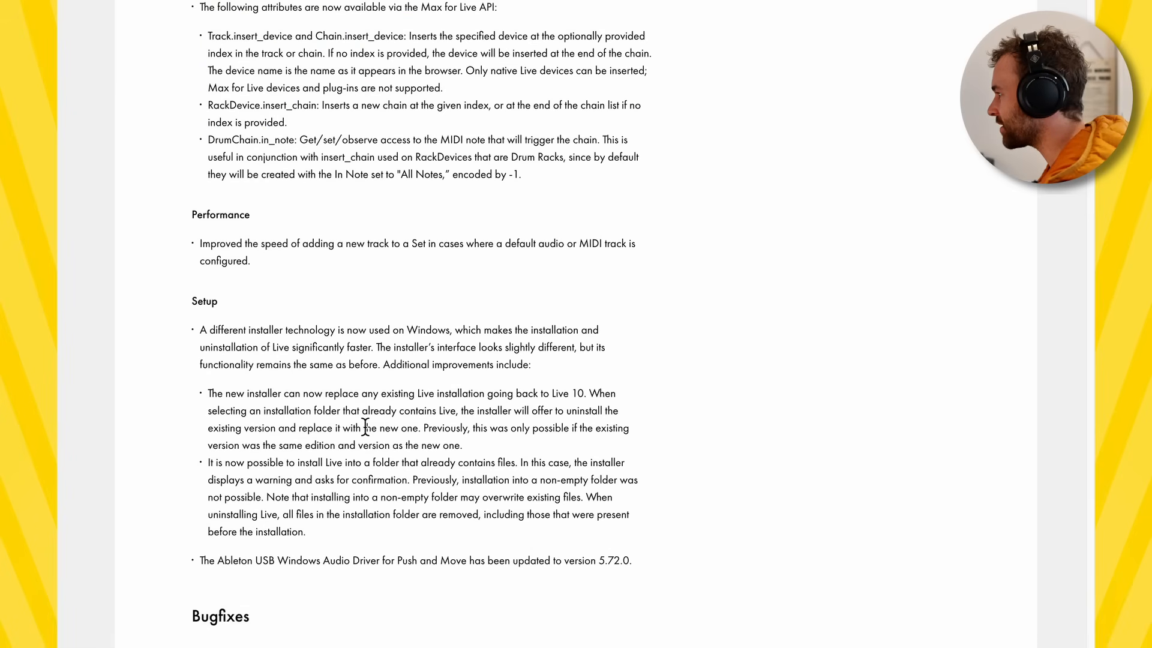
# Step: Read the release notes' Setup section on the new Windows installer and the option to replace existing Live installations
pyautogui.moveTo(178, 292); pyautogui.dragTo(384, 398)
pyautogui.moveTo(398, 412); pyautogui.dragTo(427, 430)
pyautogui.scroll(-7, 528, 451)
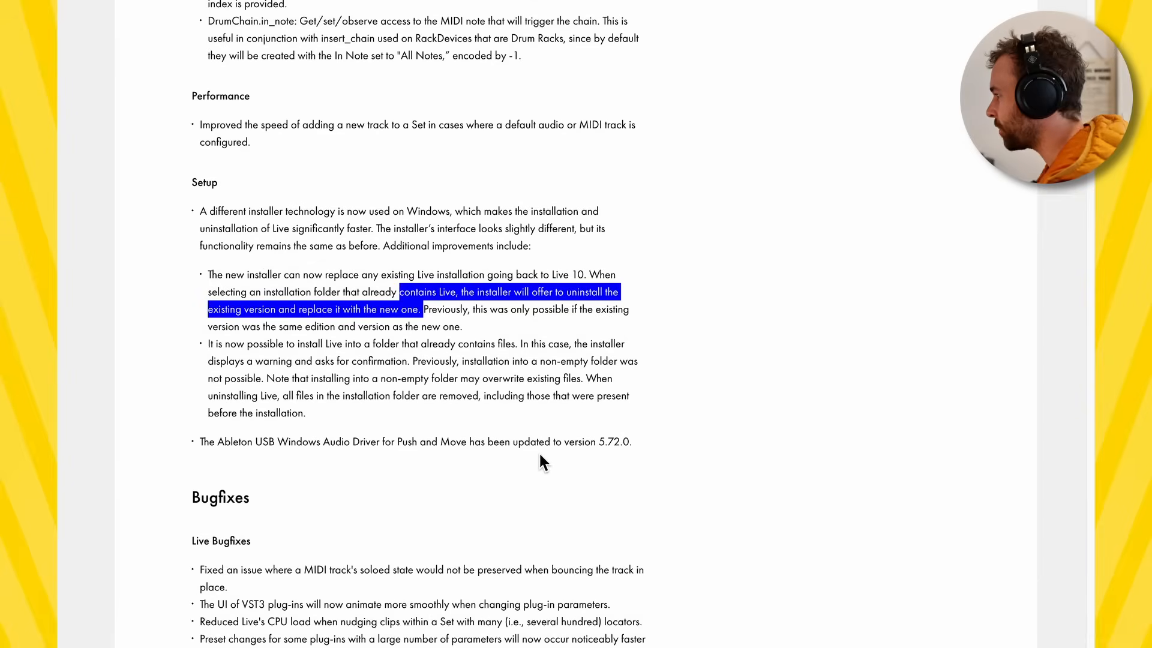
pyautogui.moveTo(183, 217); pyautogui.dragTo(354, 328)
pyautogui.click(355, 327)
pyautogui.scroll(-3, 355, 327)
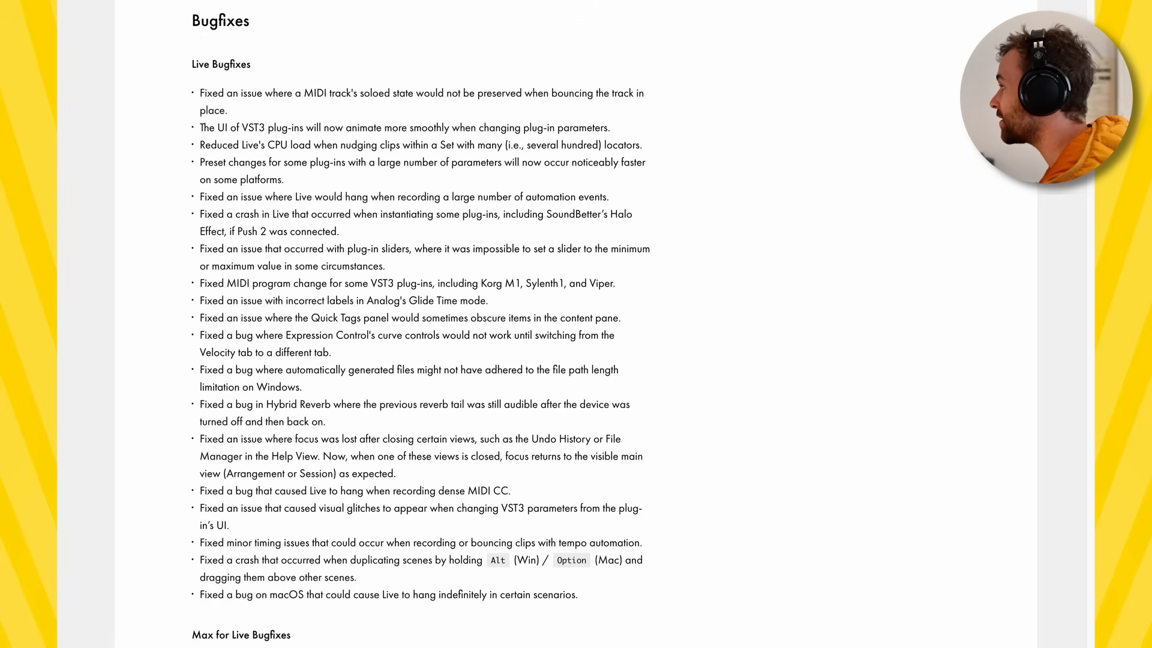
# Step: Look through the Live Bugfixes list in the release notes
pyautogui.moveTo(191, 60); pyautogui.dragTo(627, 543)
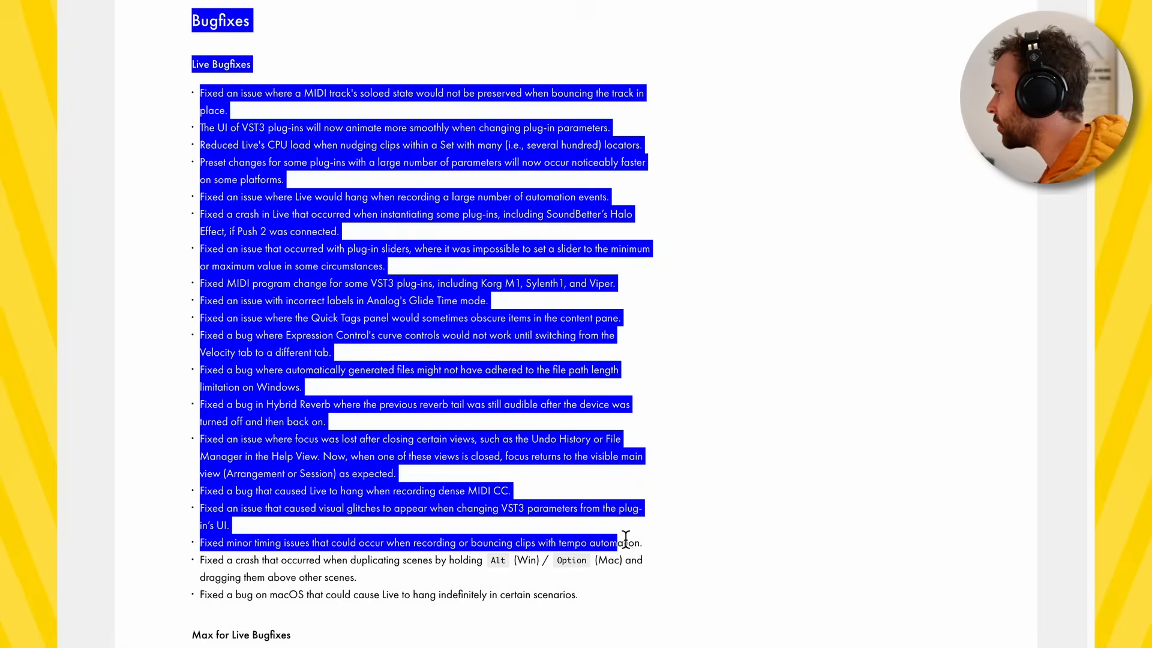
pyautogui.scroll(-3, 628, 540)
pyautogui.scroll(2, 630, 532)
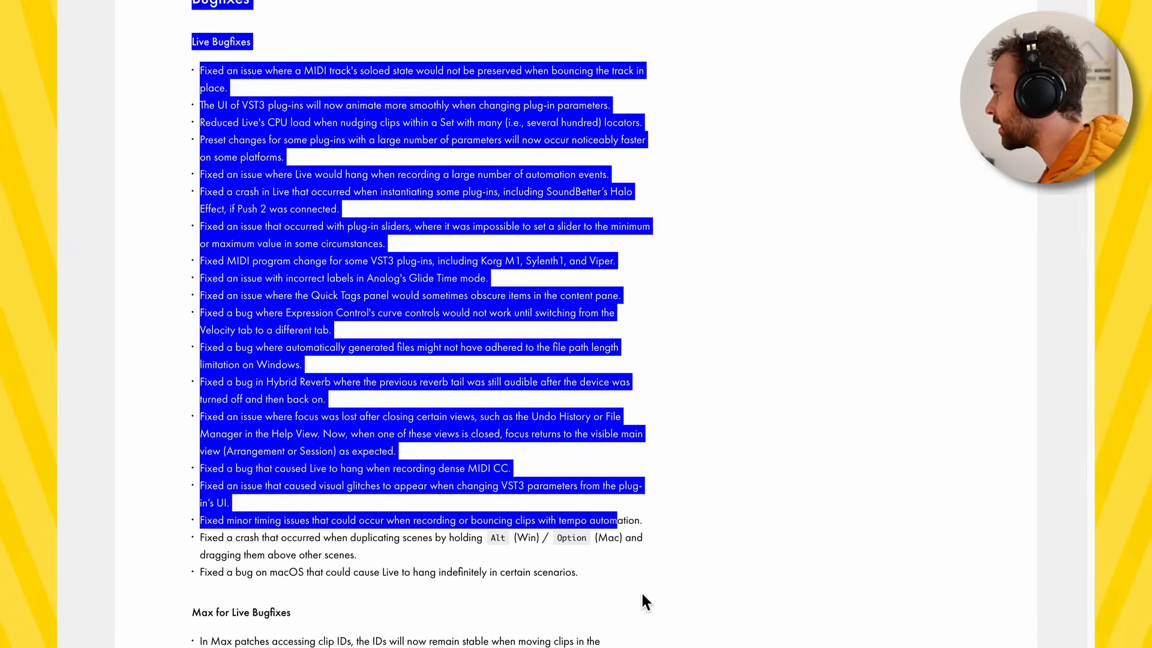
pyautogui.click(477, 483)
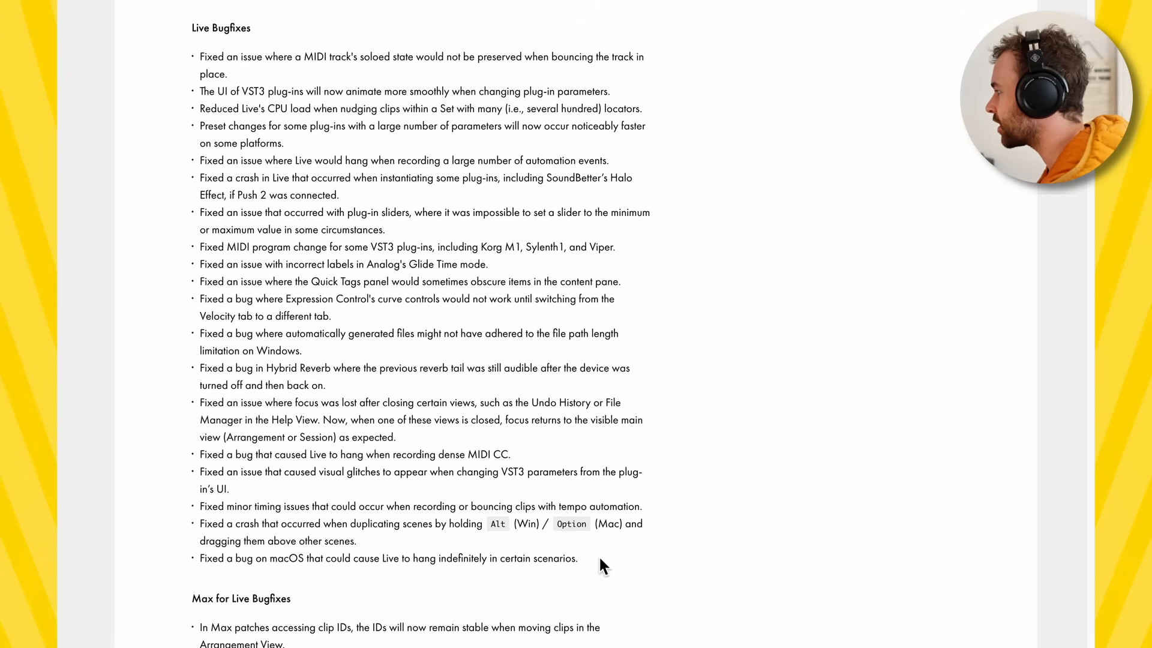
# Step: Return to the beginning of the Live 12 Beta release notes and check the 12.3b9 version heading
pyautogui.scroll(20, 600, 570)
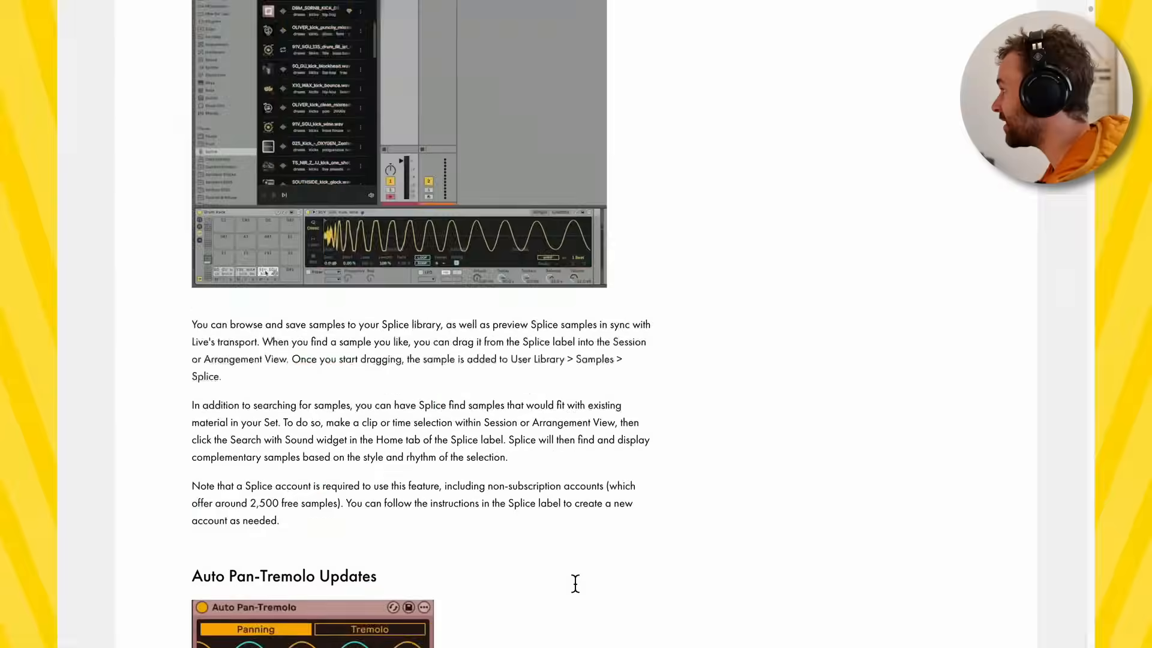
pyautogui.scroll(15, 574, 580)
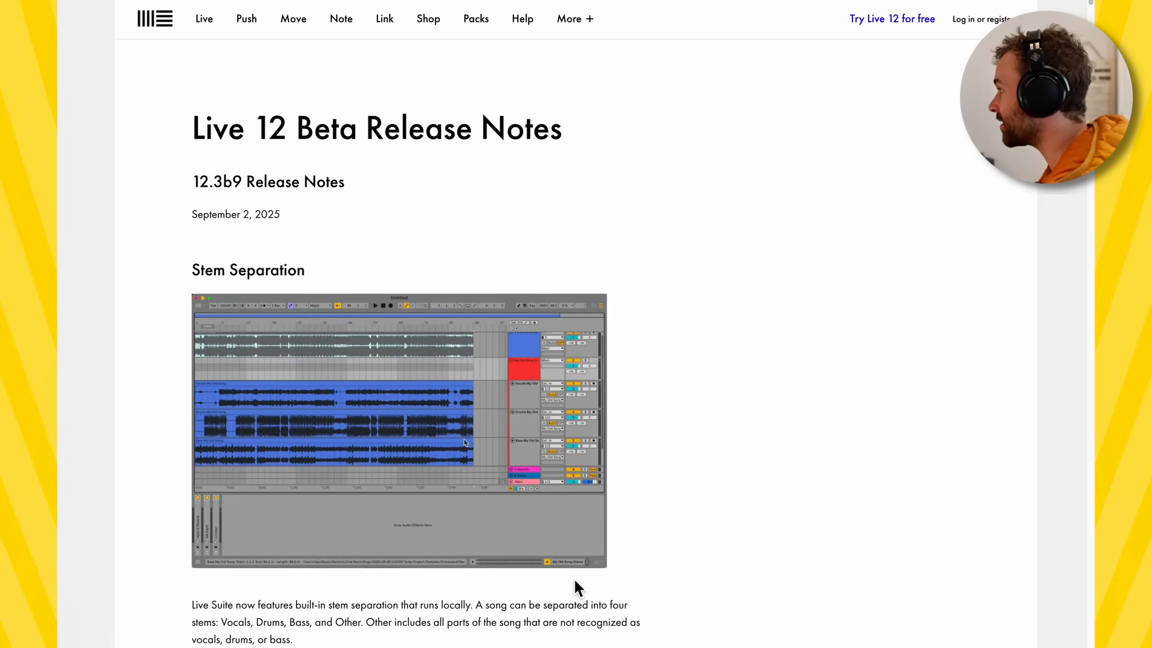
pyautogui.doubleClick(204, 182)
pyautogui.click(250, 186)
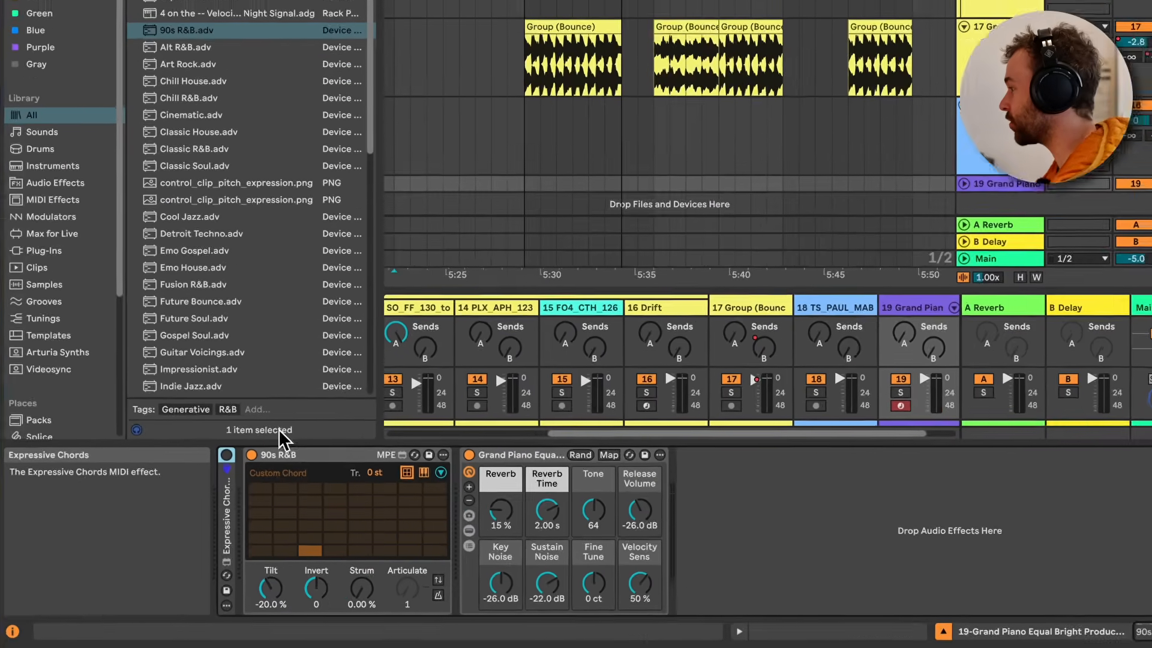
# Step: In Ableton Live, audition several chord slots in the 90s R&B device's grid and expand its Modulation settings
pyautogui.click(304, 484)
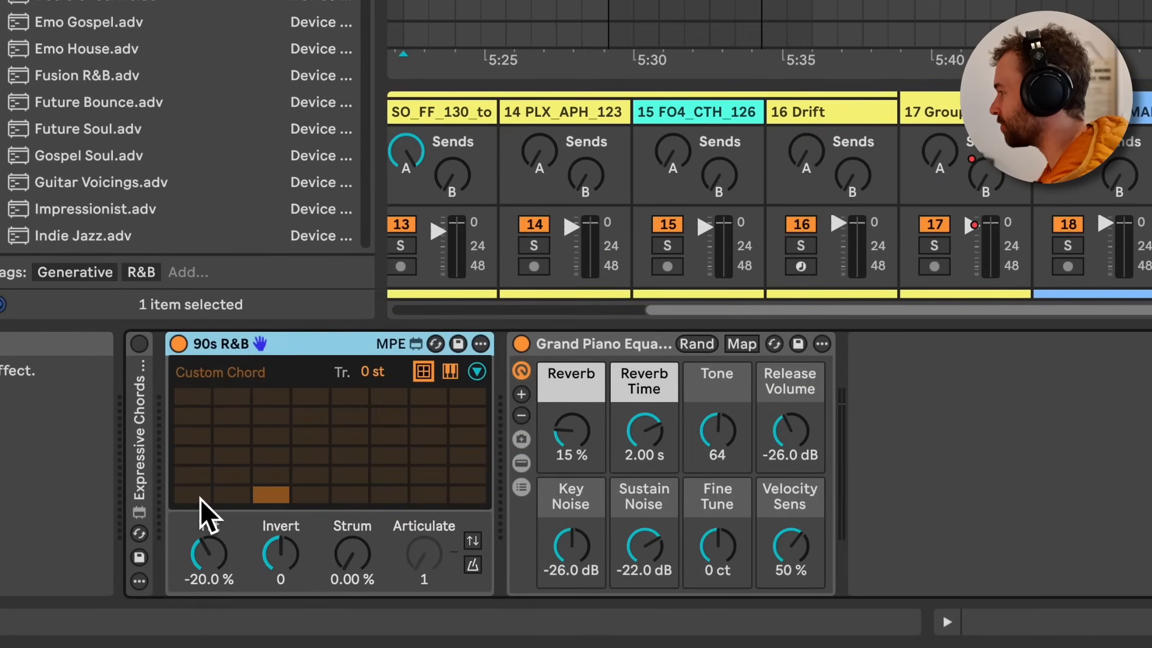
pyautogui.click(200, 499)
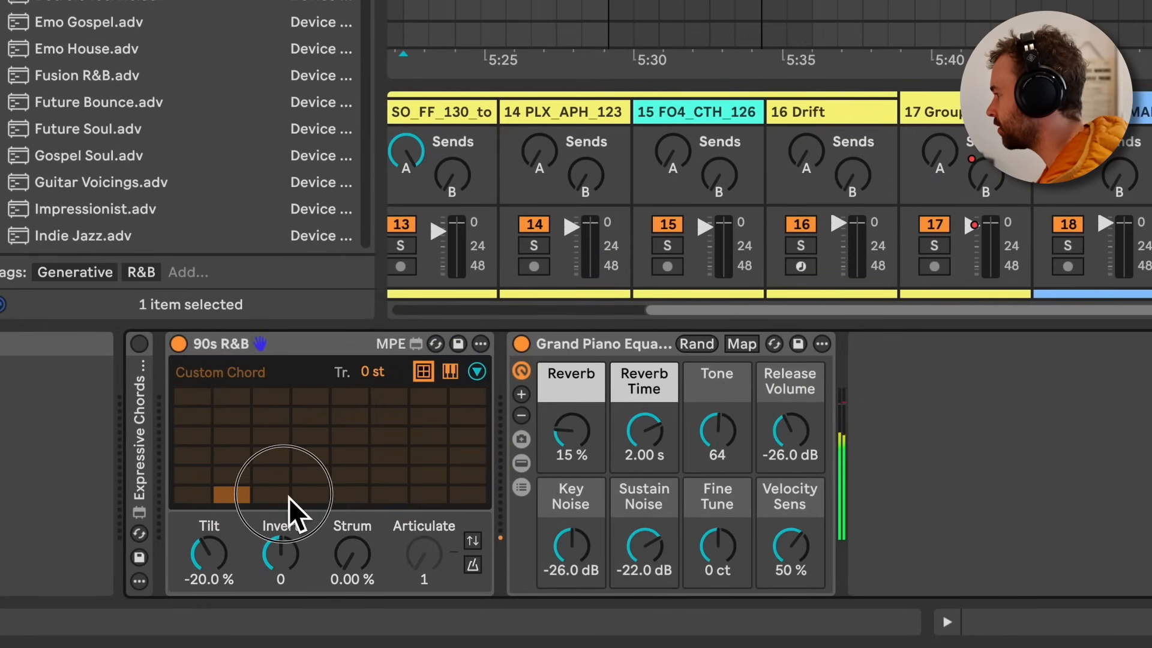
pyautogui.moveTo(351, 502)
pyautogui.mouseDown()
pyautogui.moveTo(458, 502)
pyautogui.moveTo(462, 457)
pyautogui.mouseUp()
pyautogui.click(332, 456)
pyautogui.click(359, 441)
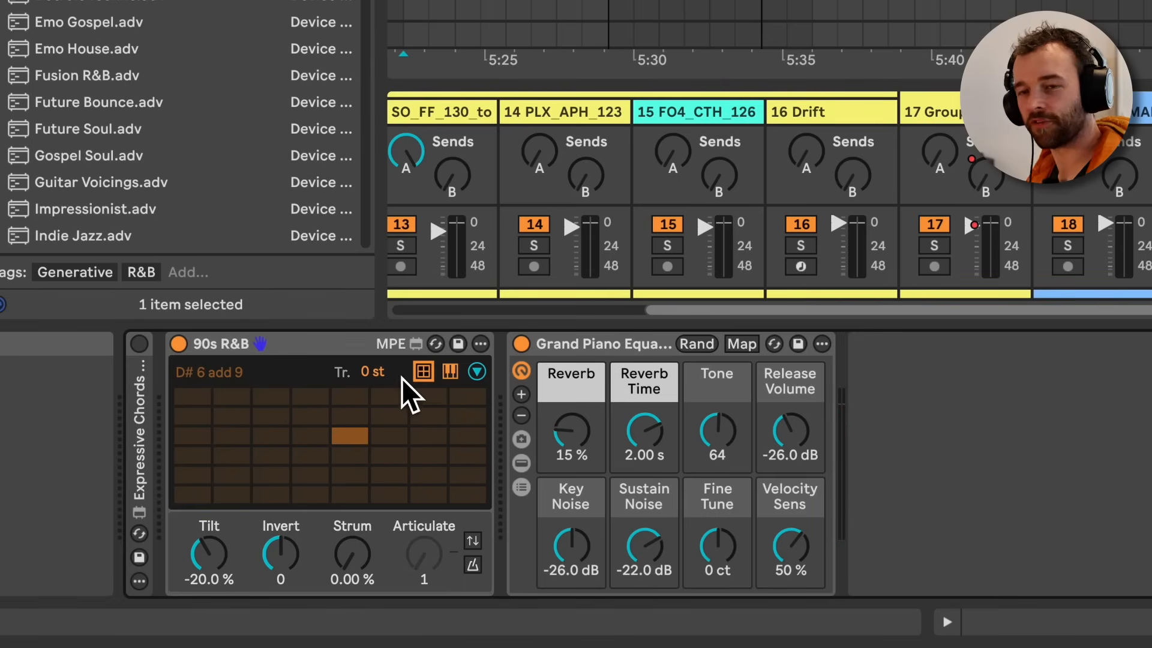
pyautogui.click(477, 372)
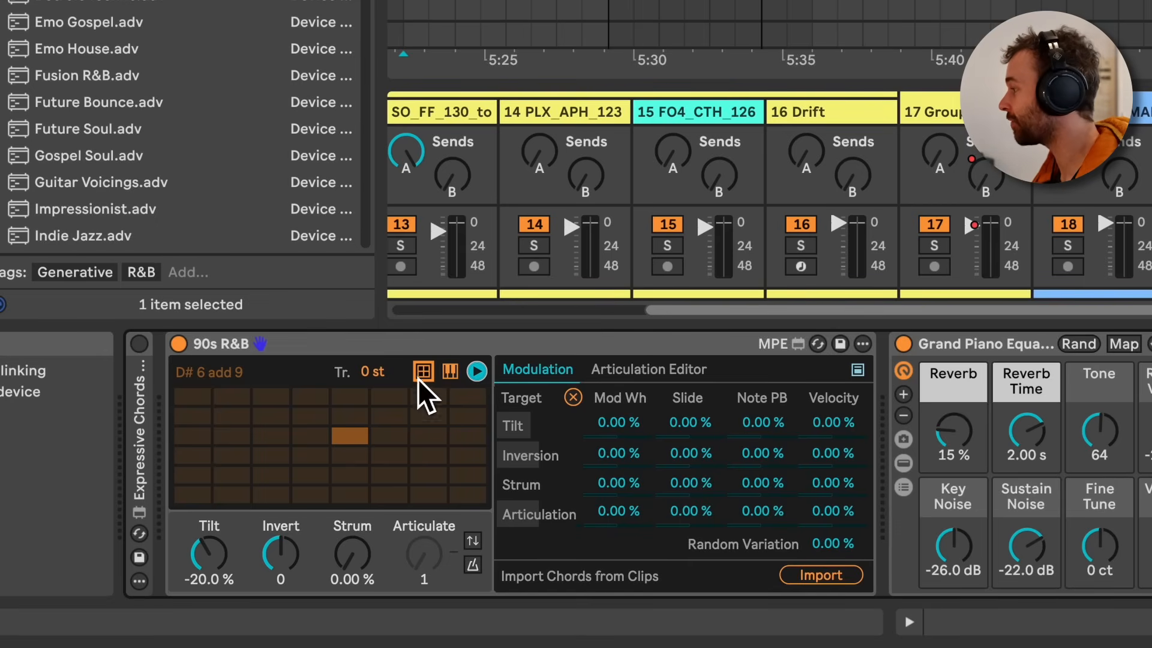
# Step: Unfold Expressive Chords 1.1 in place of the 90s R&B device and turn on its chord editing mode
pyautogui.doubleClick(373, 340)
pyautogui.doubleClick(138, 354)
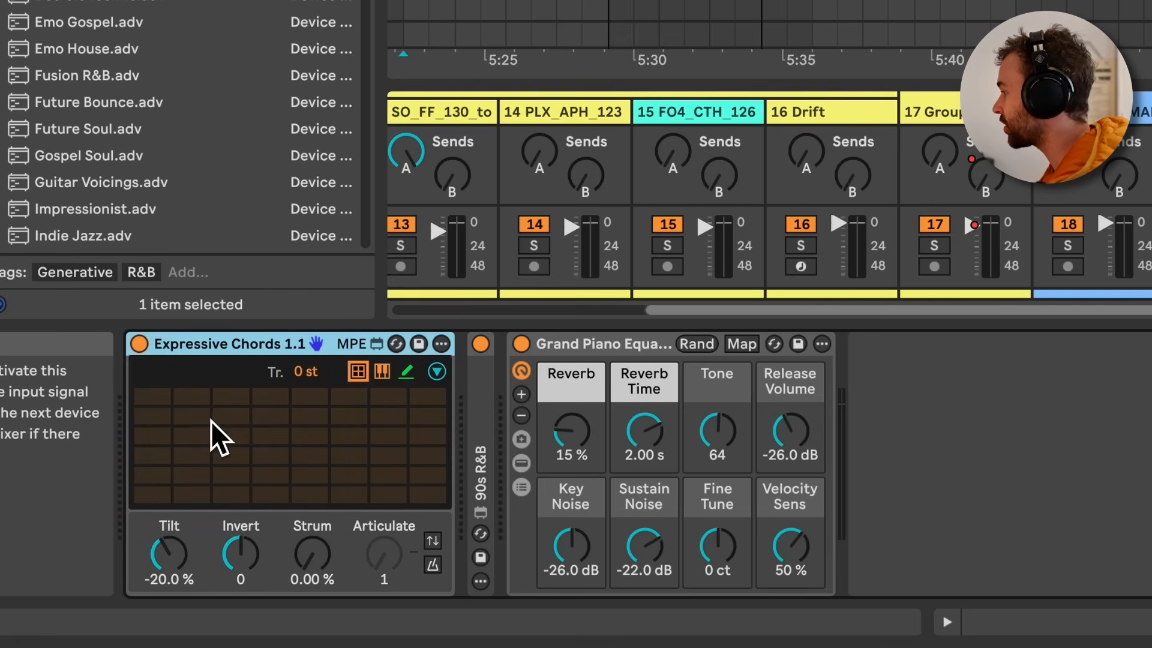
pyautogui.click(412, 380)
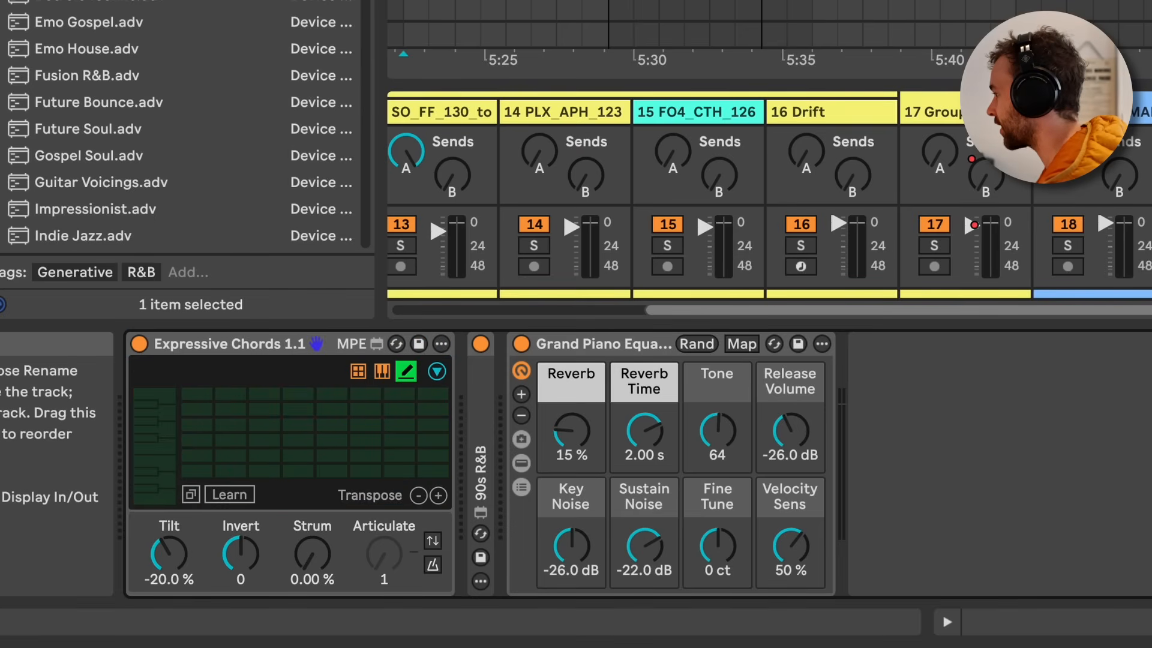
# Step: Turn off the 90s R&B device and use Learn in Expressive Chords to capture played chords, starting with the first slot in the lowest row
pyautogui.click(204, 473)
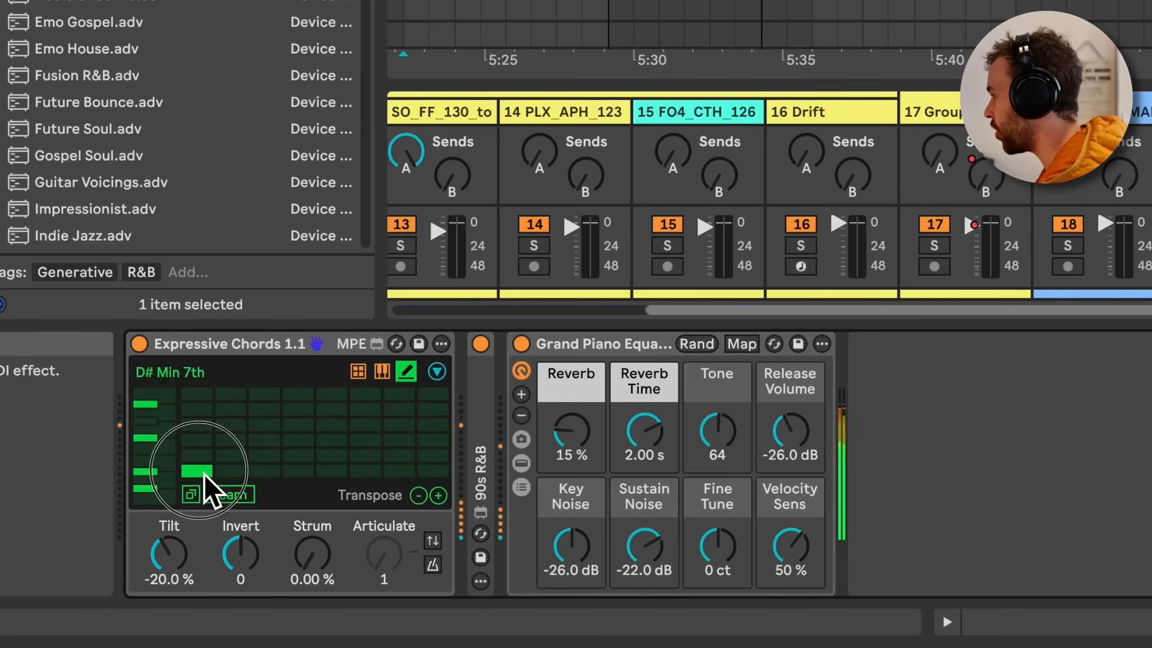
pyautogui.click(232, 495)
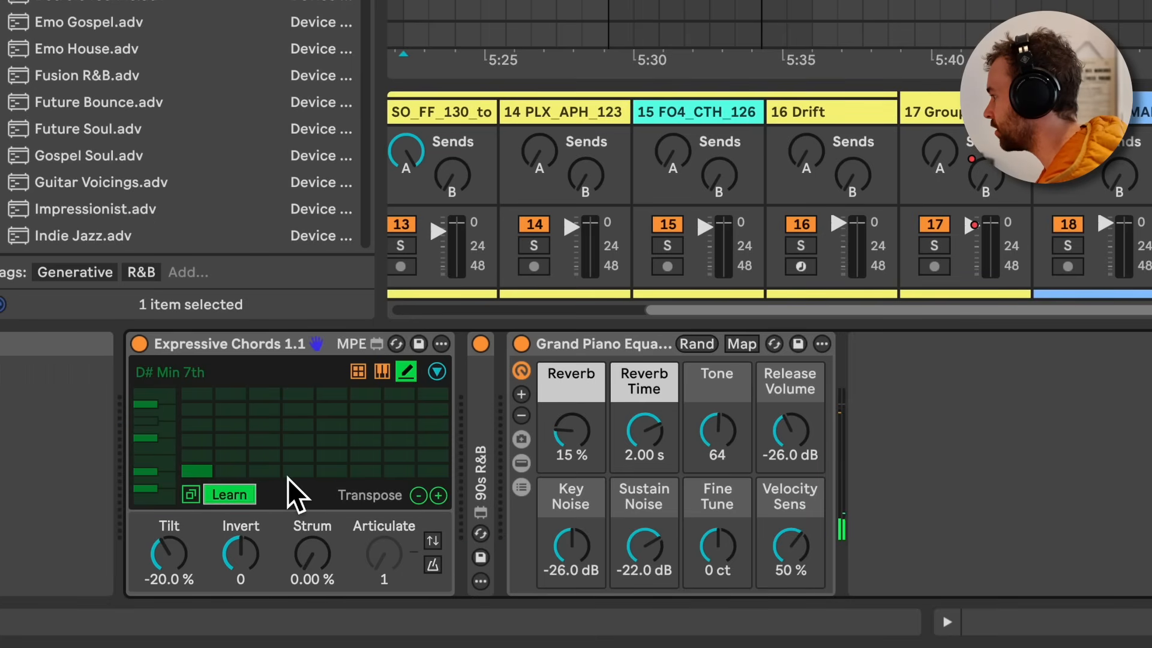
pyautogui.click(481, 344)
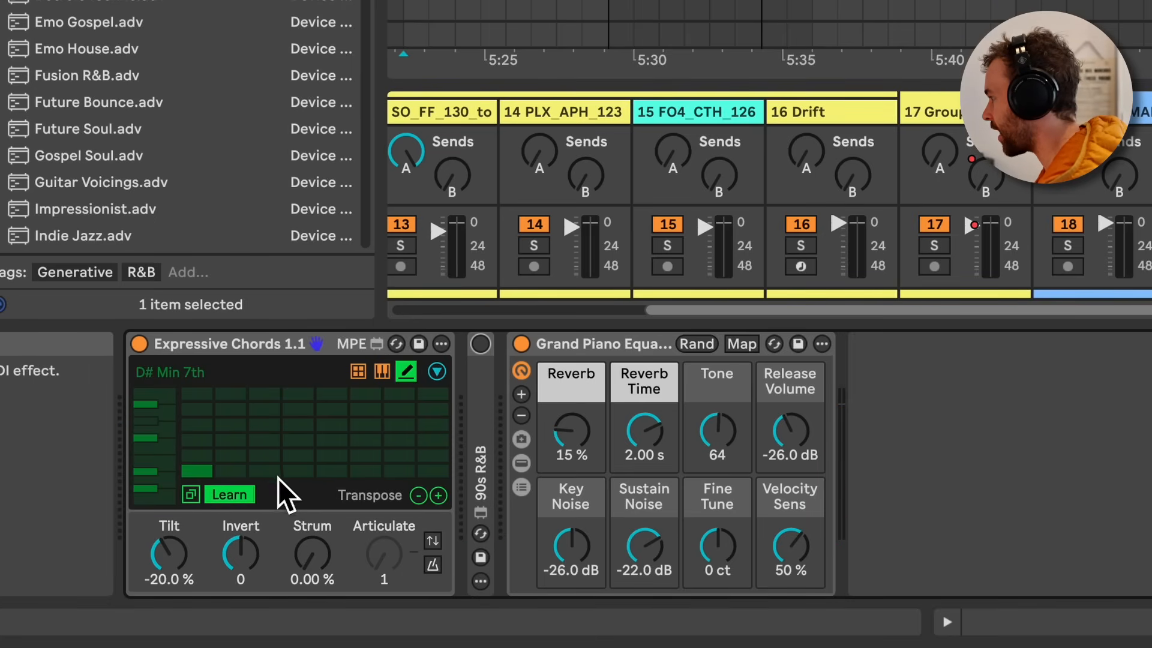
pyautogui.click(242, 494)
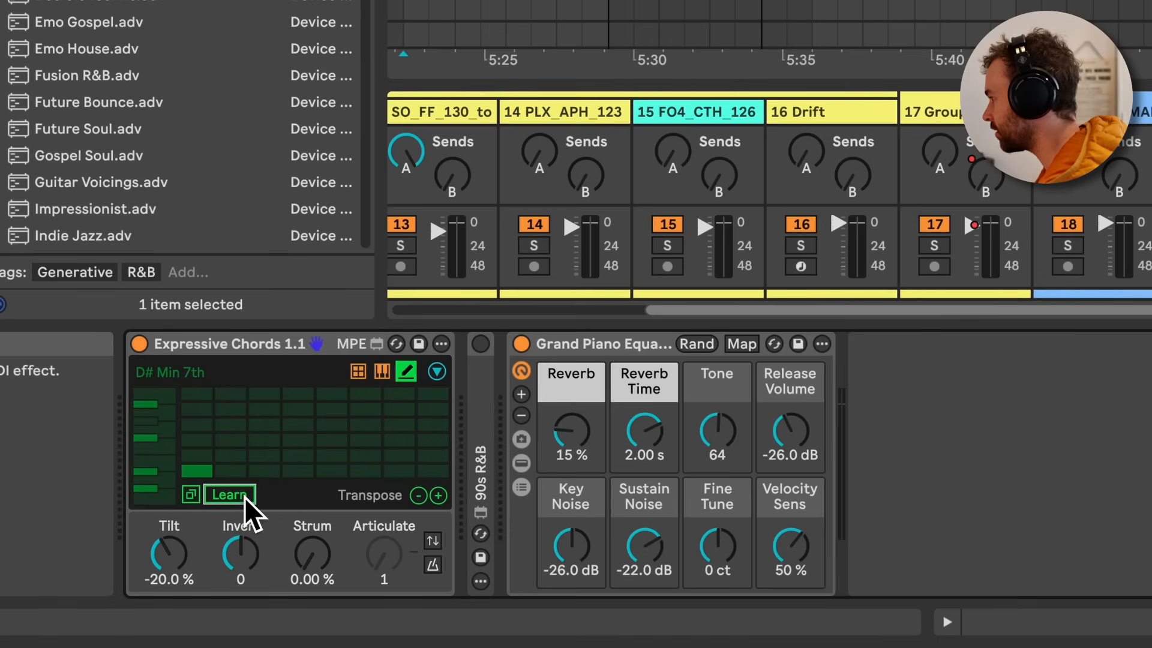
pyautogui.click(223, 487)
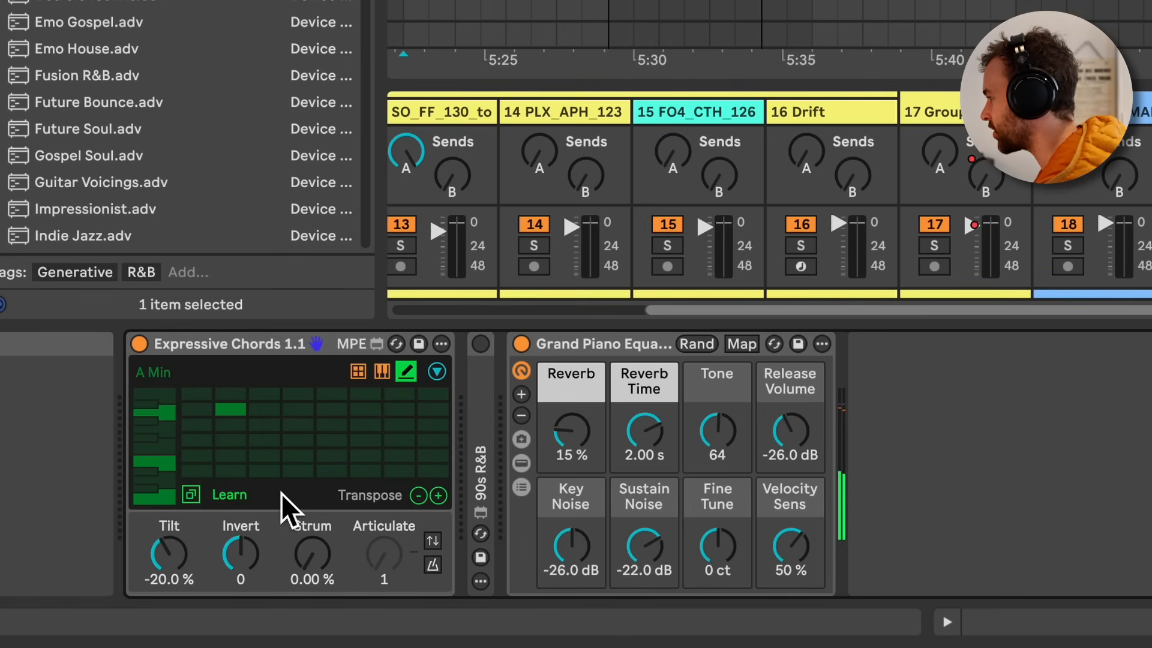
# Step: Audition upper-row chord slots, teach a C Maj chord to the first slot in the lowest row, and turn on Learn for its neighbour
pyautogui.moveTo(238, 412); pyautogui.dragTo(259, 413)
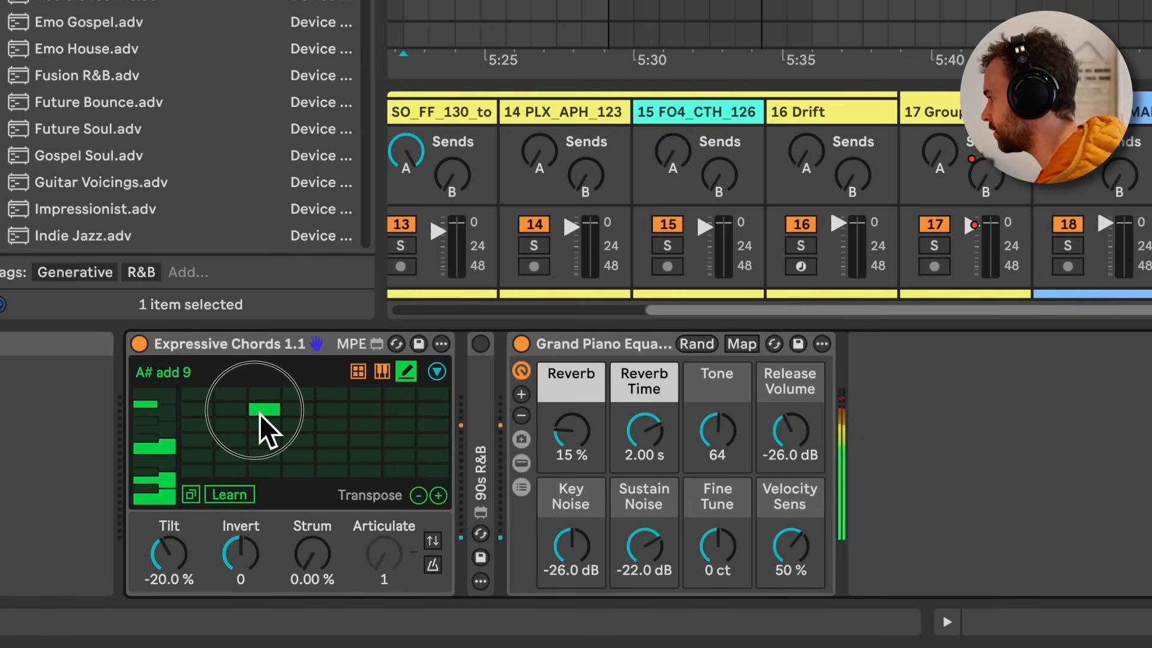
pyautogui.click(207, 472)
pyautogui.click(243, 495)
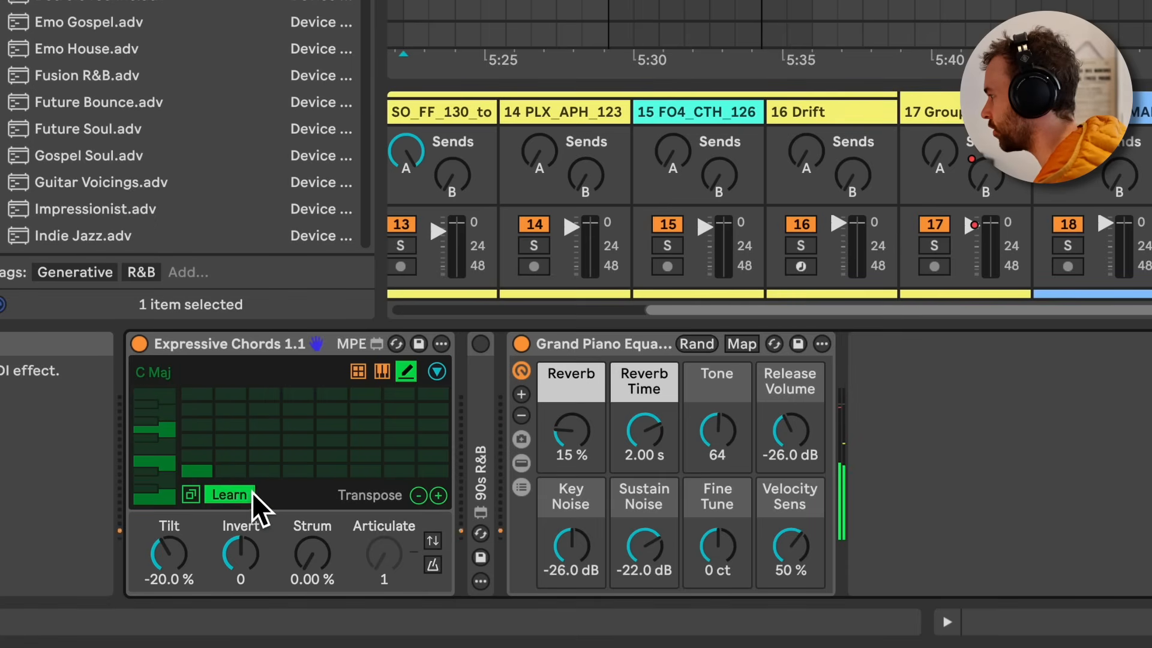
pyautogui.click(233, 473)
pyautogui.click(247, 493)
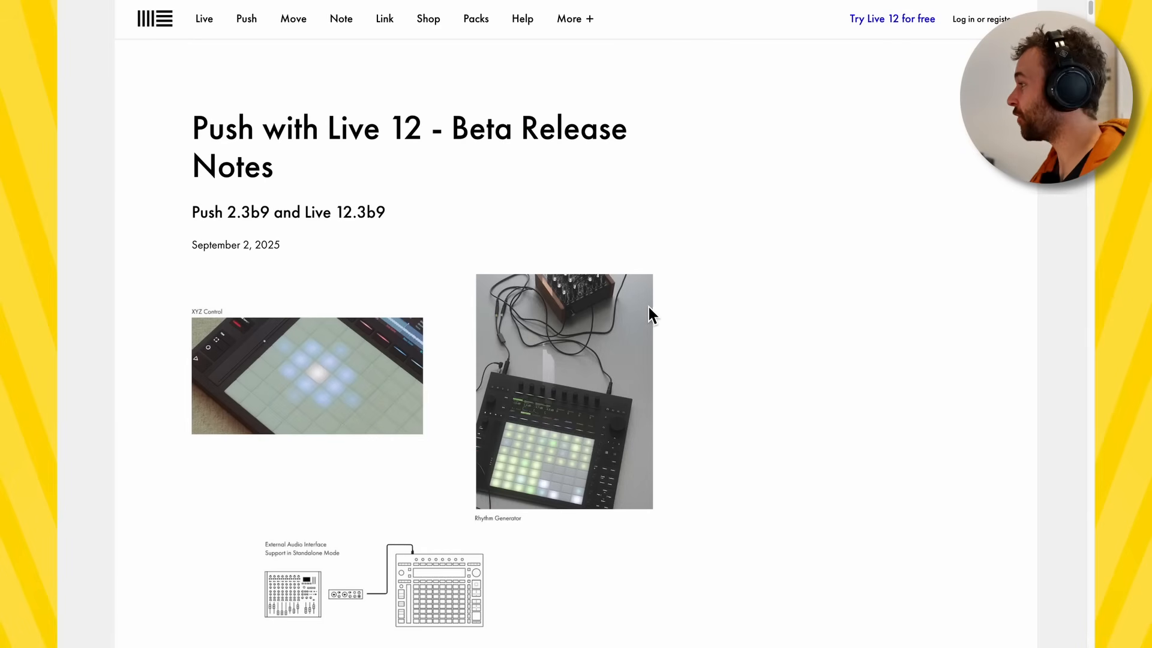
# Step: In the browser, examine the XYZ Control section of the Push with Live 12 beta release notes
pyautogui.scroll(-7, 646, 305)
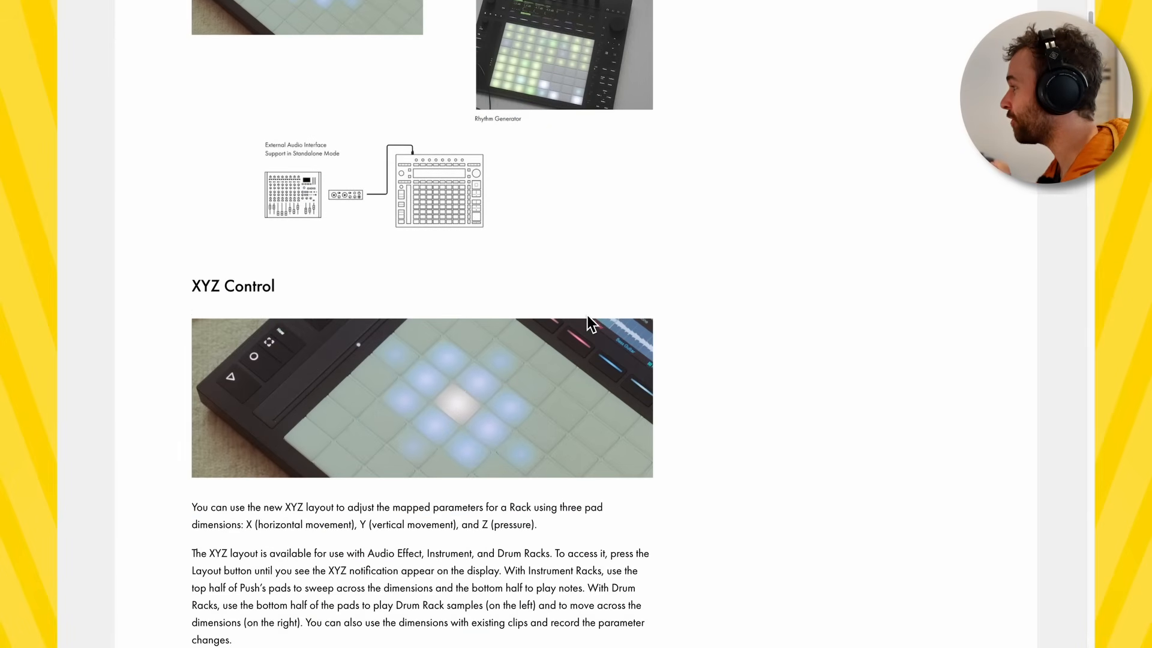
pyautogui.moveTo(177, 243)
pyautogui.mouseDown()
pyautogui.moveTo(275, 250)
pyautogui.moveTo(192, 249)
pyautogui.mouseUp()
pyautogui.click(275, 251)
pyautogui.click(199, 254)
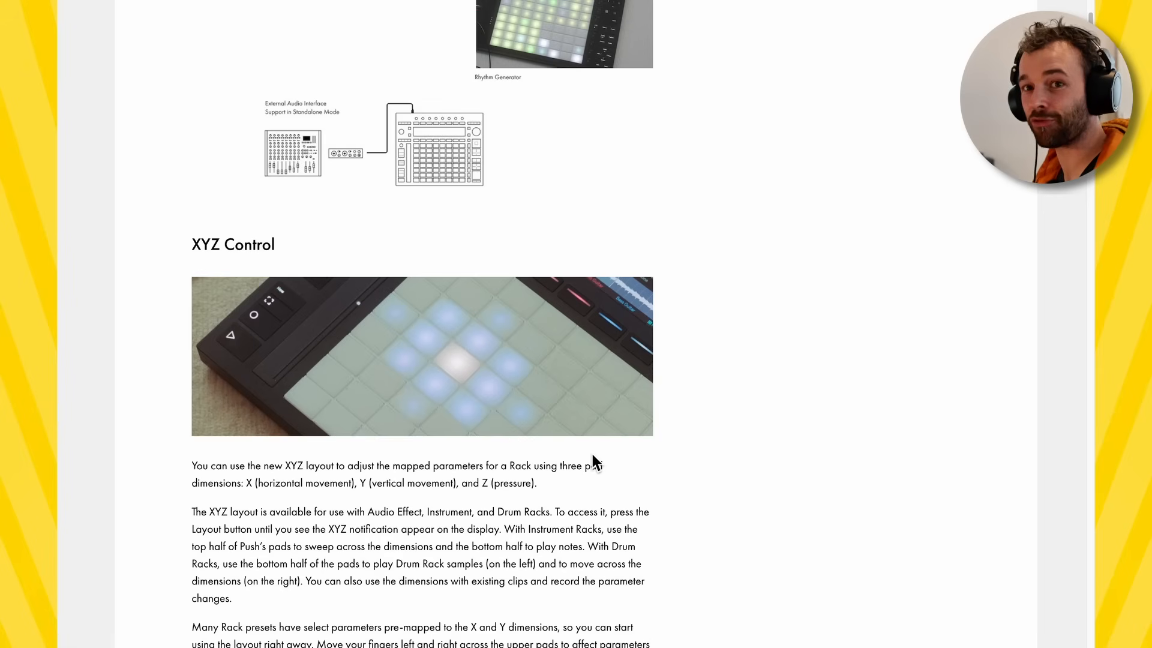
pyautogui.scroll(-3, 593, 456)
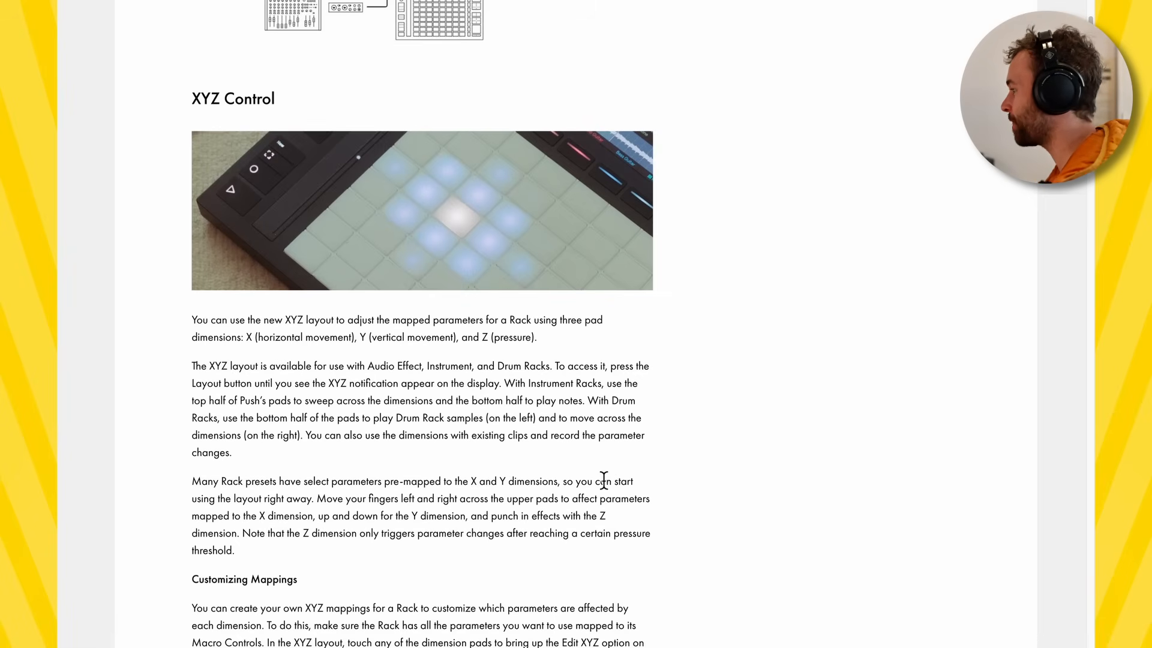
# Step: Highlight the Rhythm Generator heading in the Push release notes and read how its layout works
pyautogui.click(206, 18)
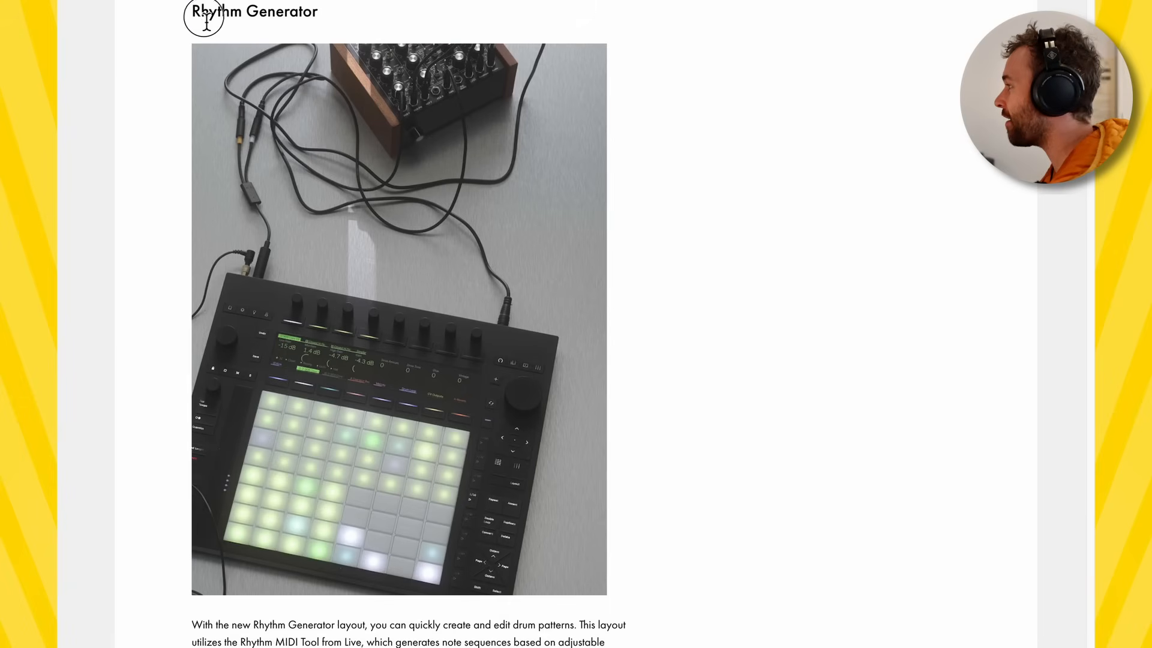
pyautogui.moveTo(206, 18); pyautogui.dragTo(328, 28)
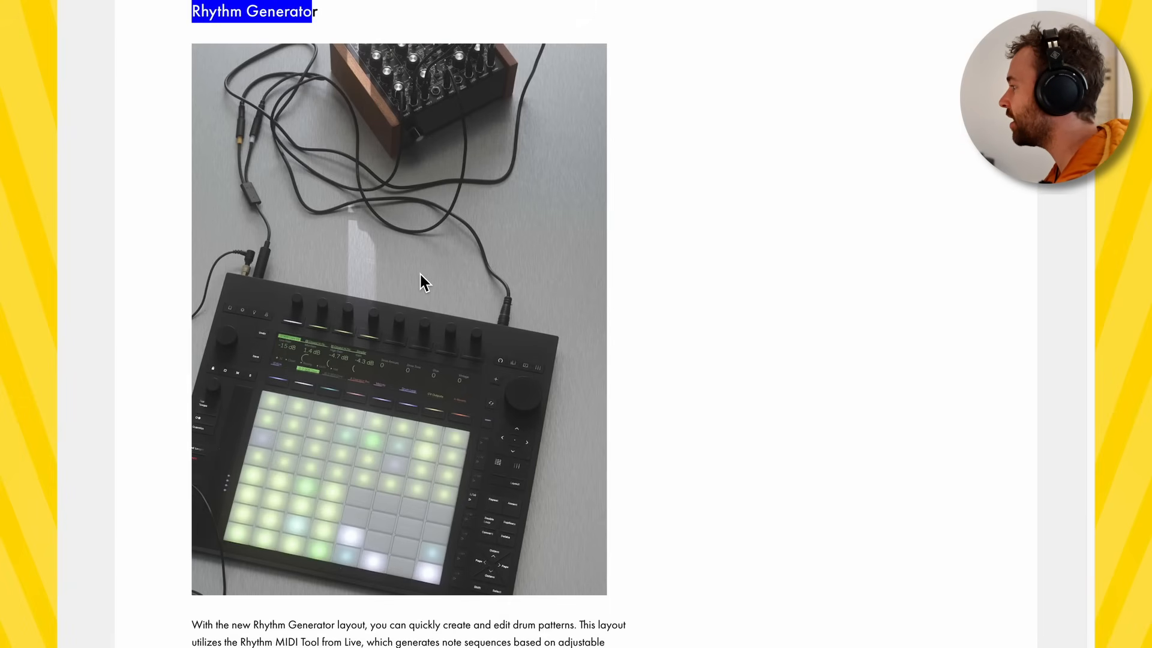
pyautogui.scroll(-2, 420, 275)
pyautogui.scroll(-1, 440, 474)
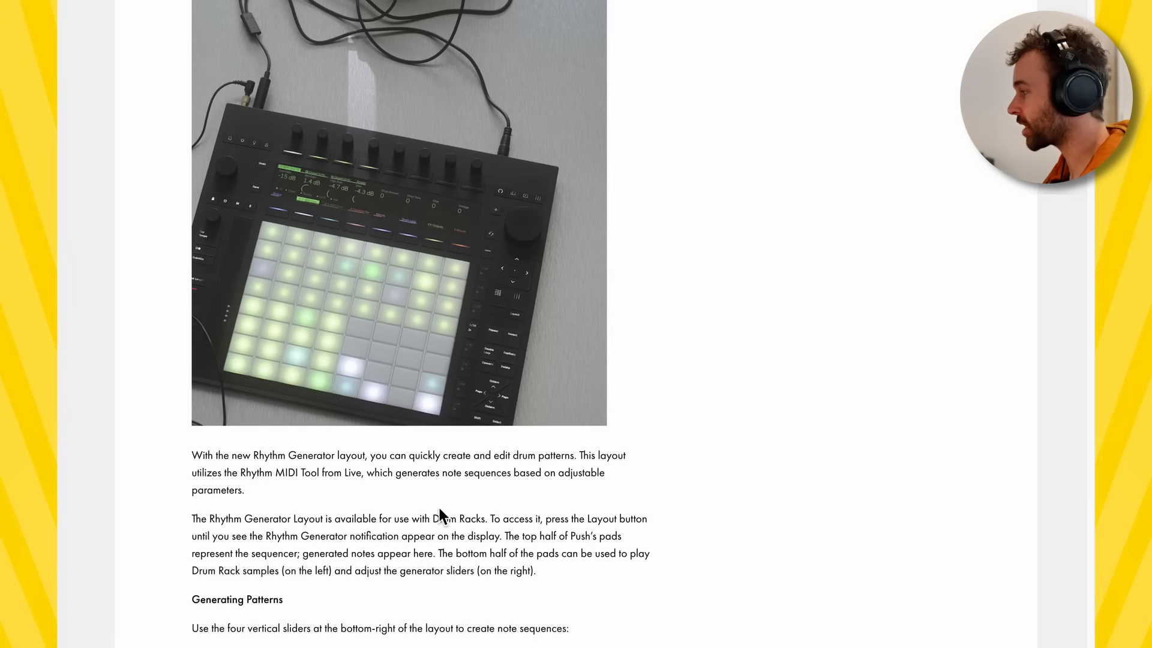
# Step: Review the Touch Sensitive Step Editing and Stem Separation sections, briefly highlighting their headings
pyautogui.scroll(-8, 440, 508)
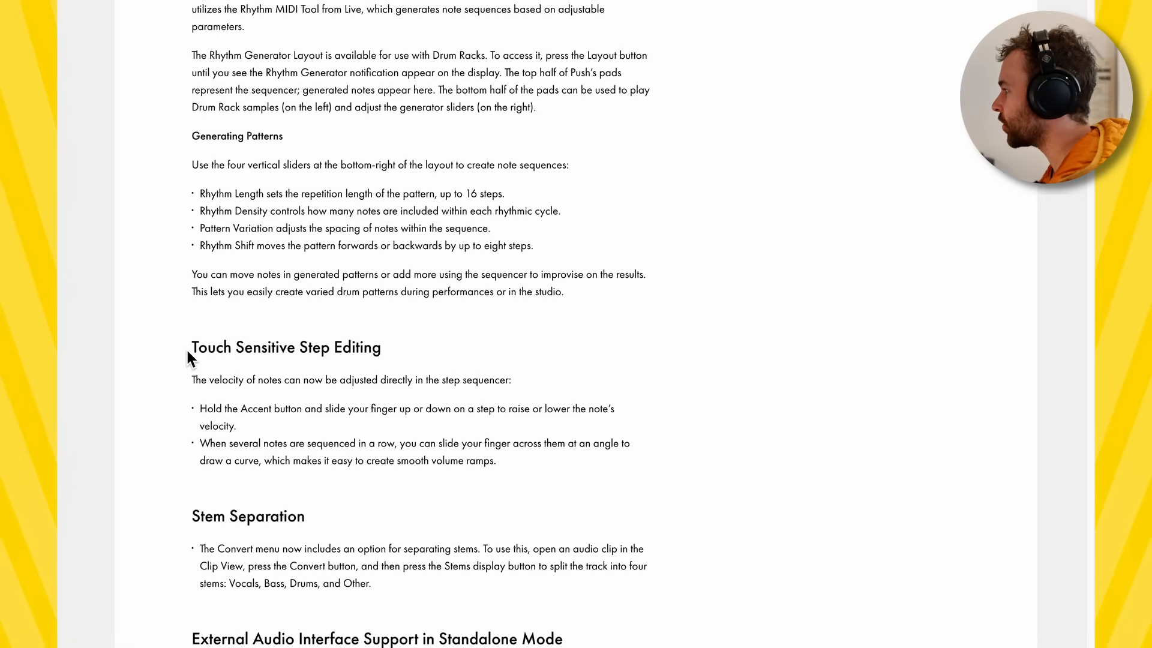
pyautogui.moveTo(186, 347); pyautogui.dragTo(350, 354)
pyautogui.click(410, 354)
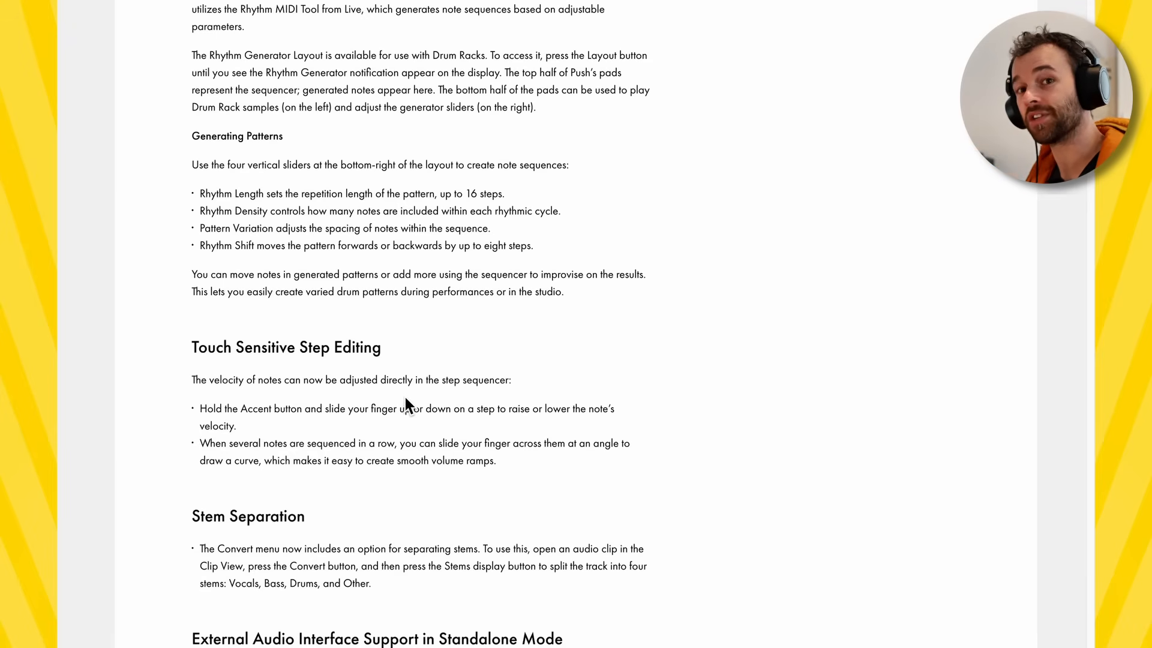
pyautogui.scroll(-1, 411, 411)
pyautogui.moveTo(182, 441); pyautogui.dragTo(319, 456)
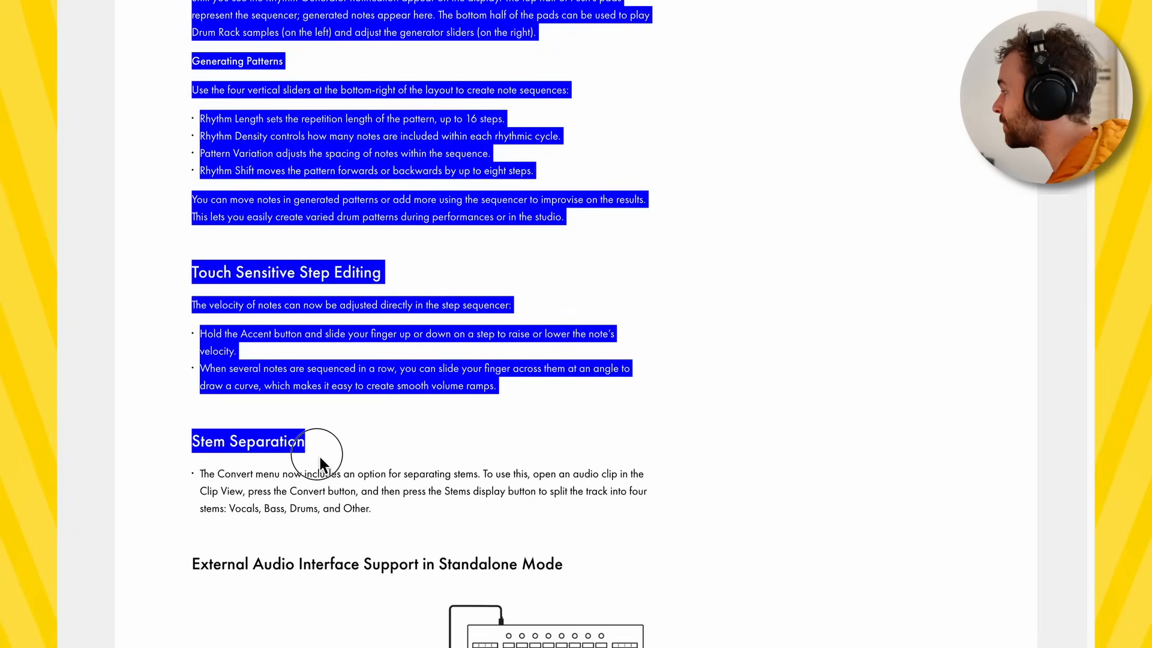
pyautogui.click(395, 516)
# Step: Highlight the External Audio Interface Support in Standalone Mode heading and read its connection and interface configuration notes
pyautogui.scroll(-5, 395, 516)
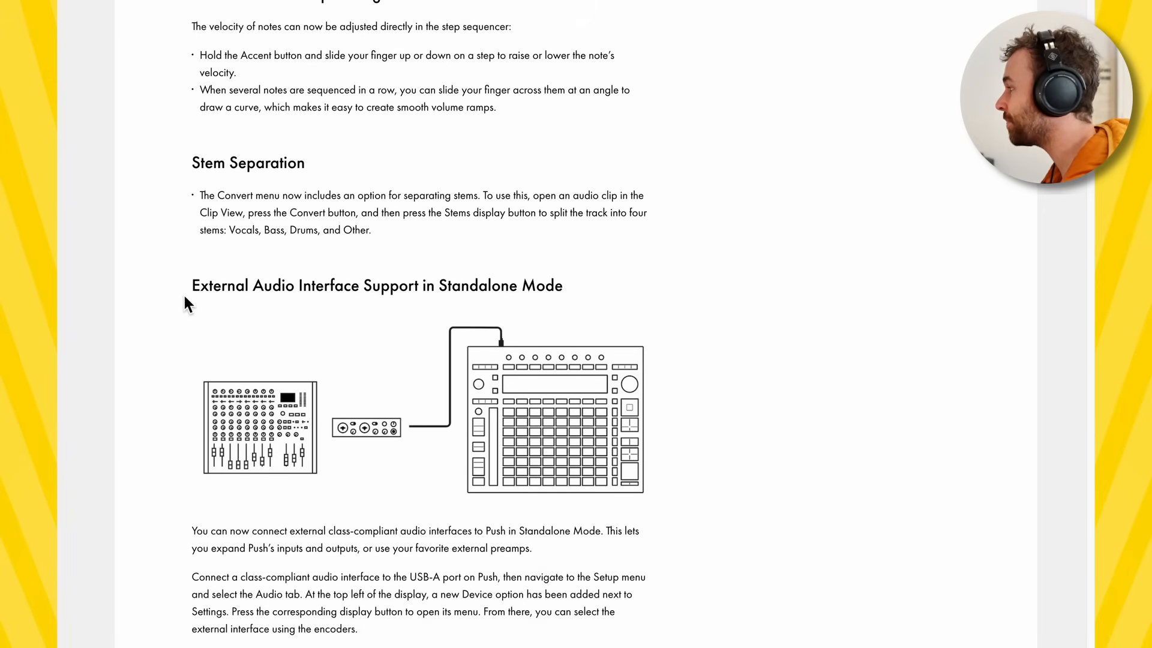
pyautogui.moveTo(192, 288); pyautogui.dragTo(563, 285)
pyautogui.click(567, 288)
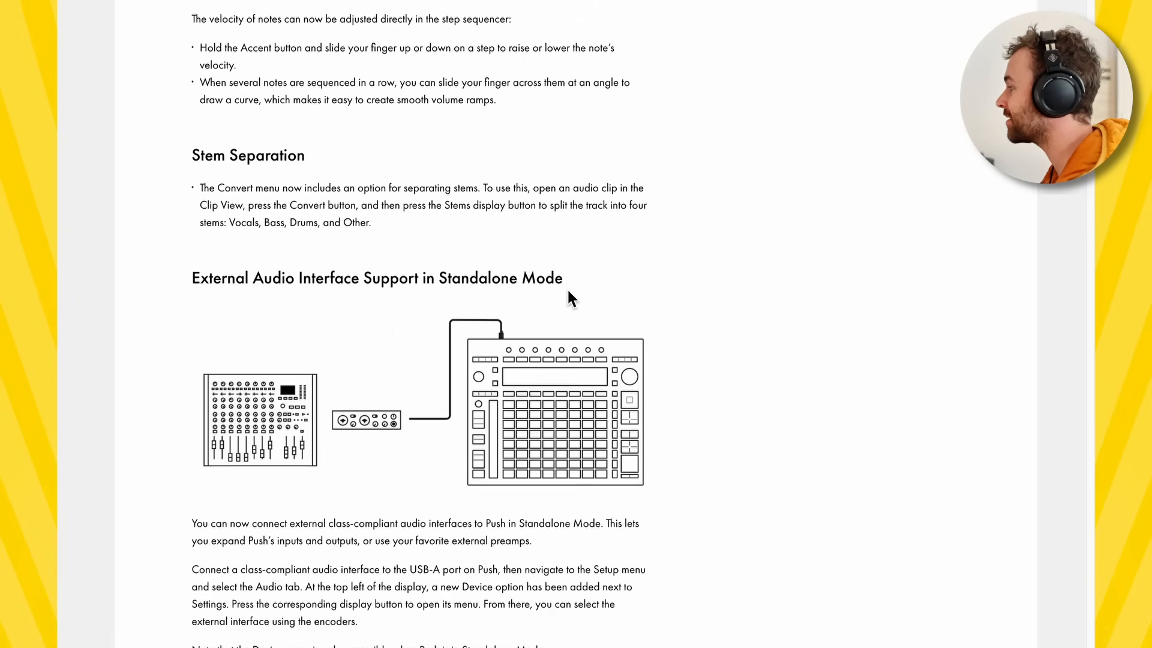
pyautogui.scroll(-4, 569, 294)
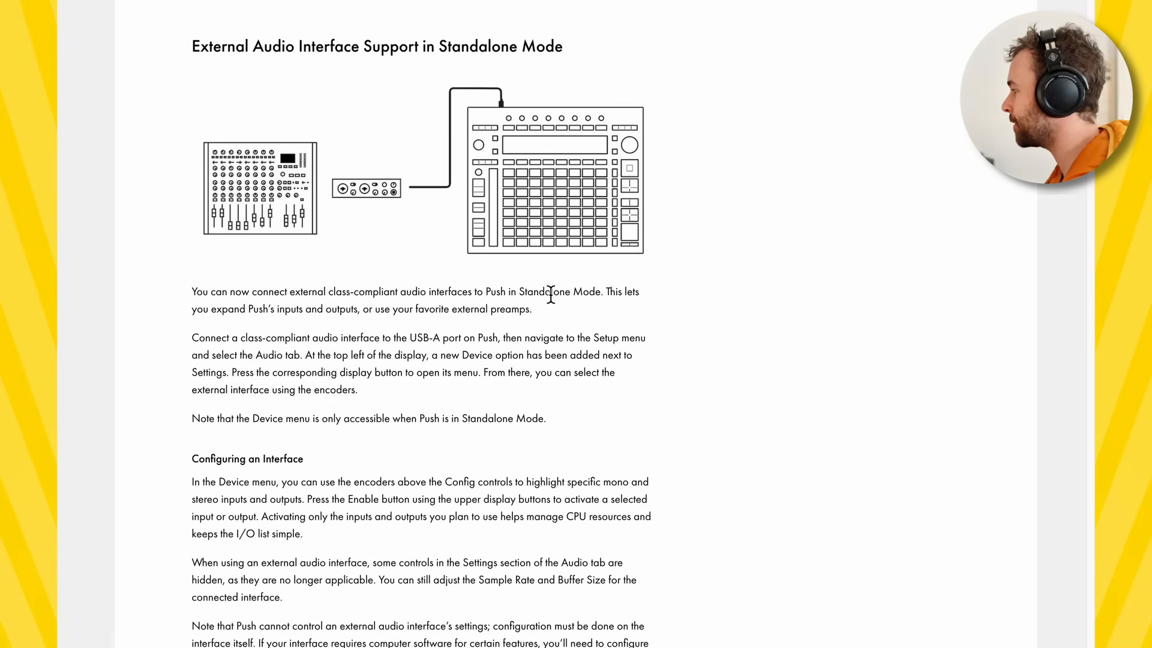
pyautogui.scroll(-6, 262, 342)
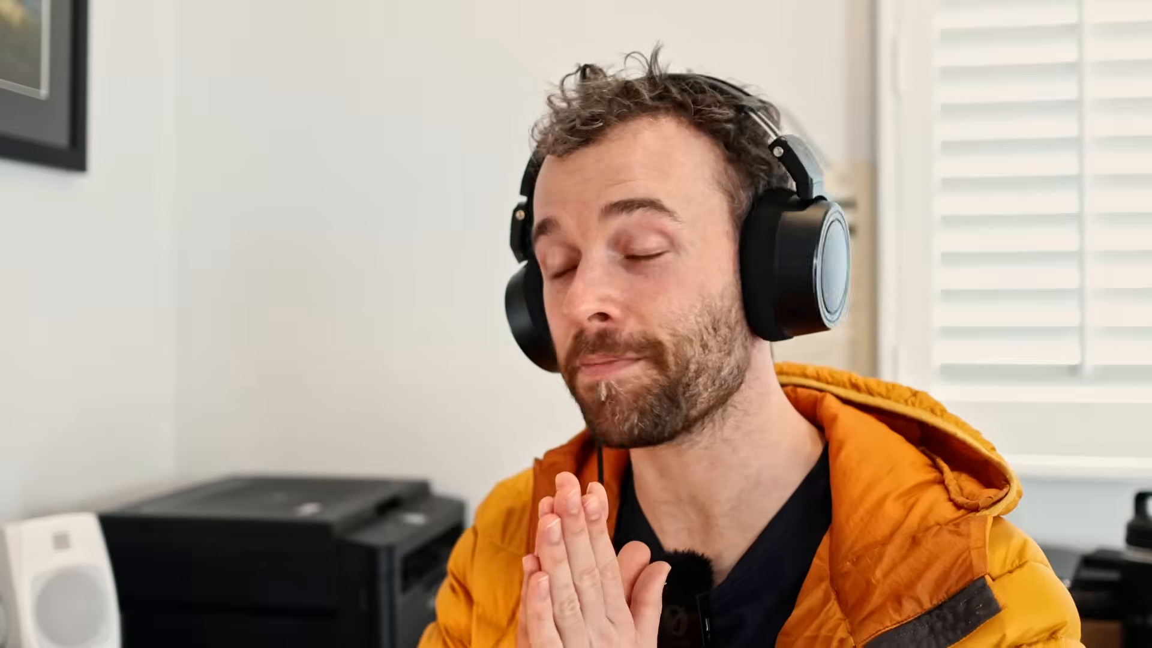